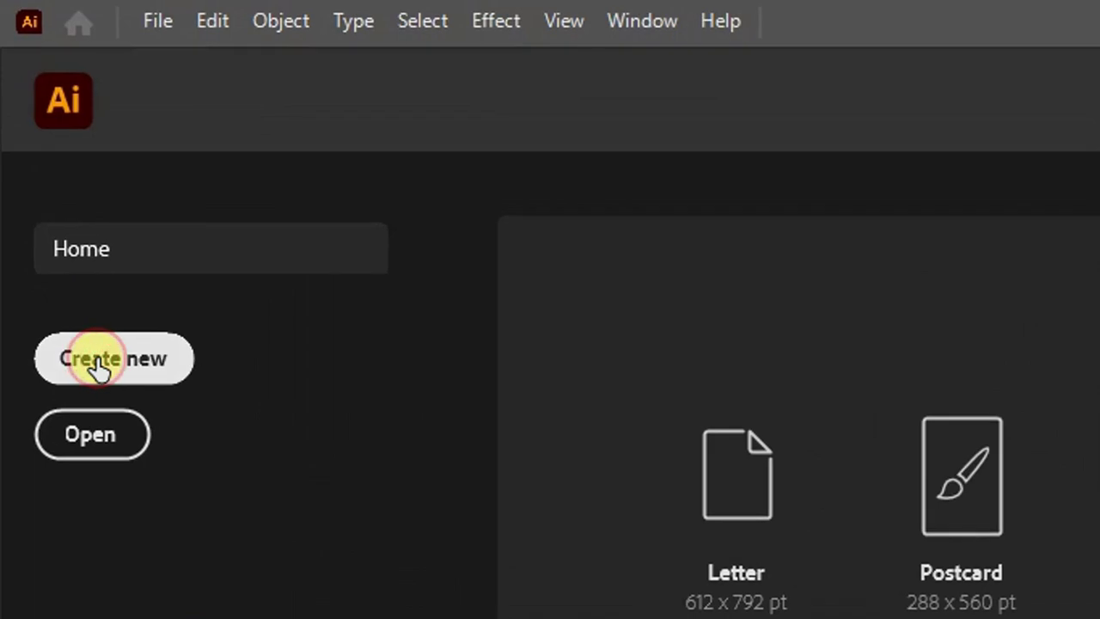
Step: Create a new portrait document from the A4 preset, 21 × 29.7 cm
click(101, 367)
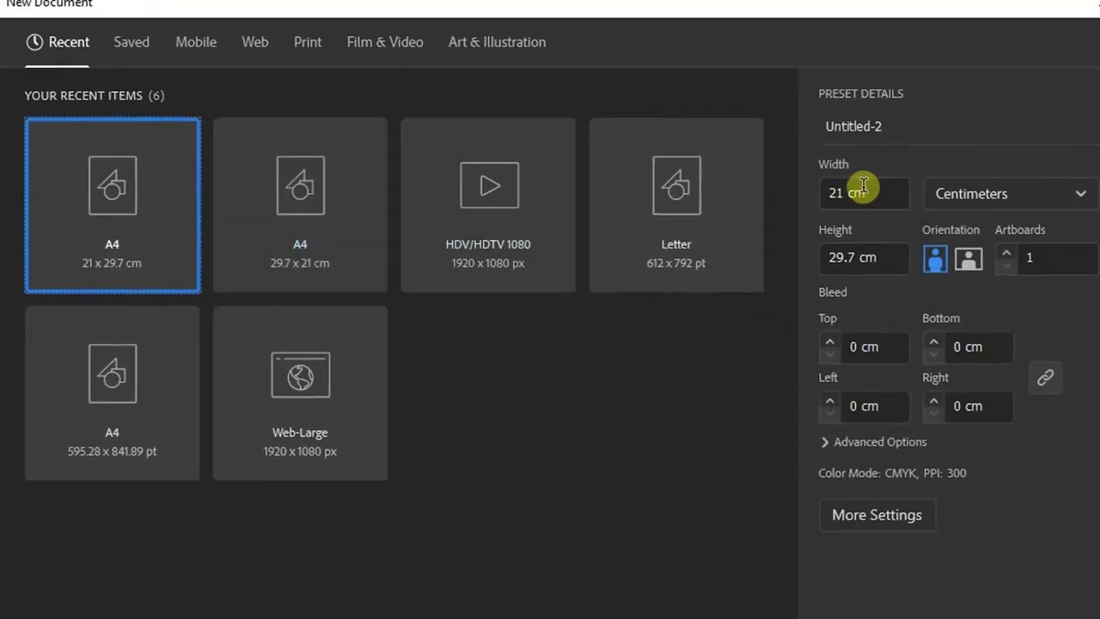
click(969, 213)
click(837, 257)
click(837, 257)
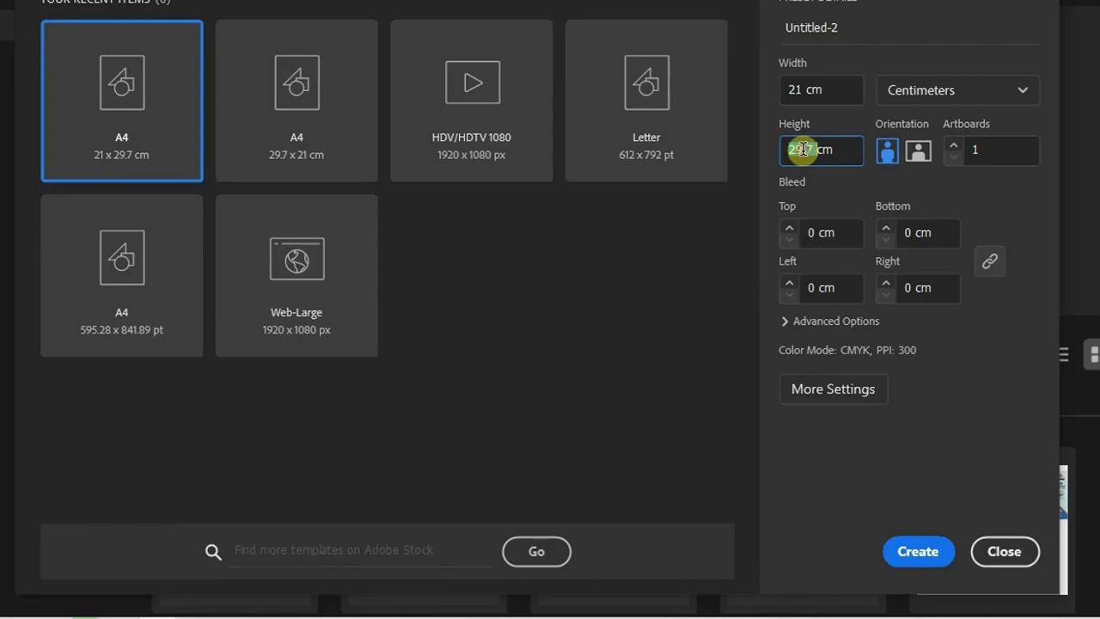
click(918, 551)
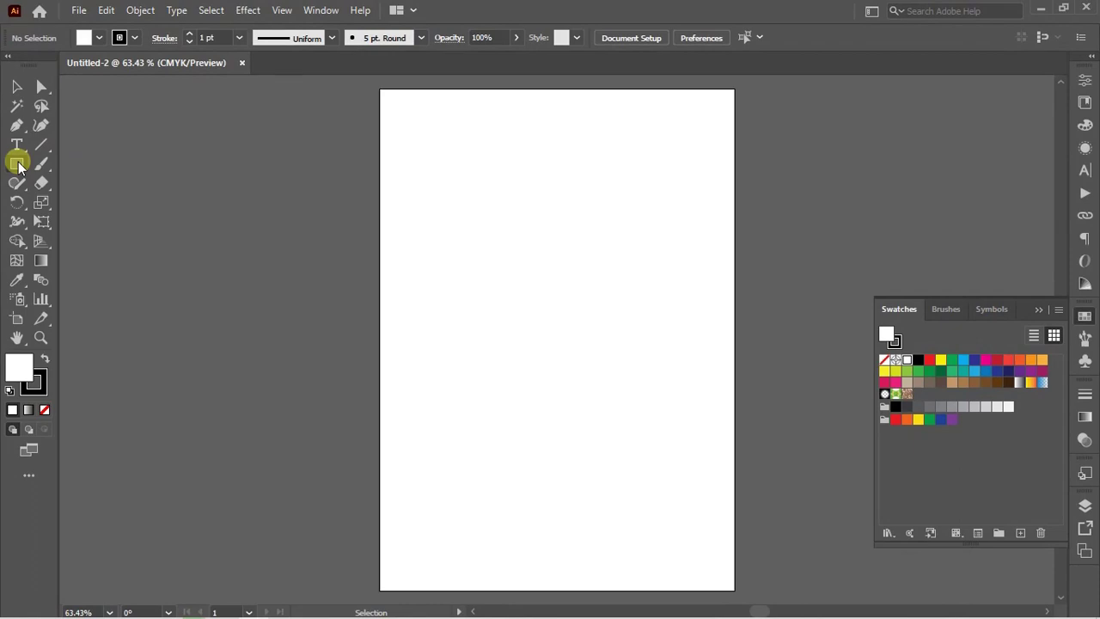
Step: Draw a 21 × 29.7 cm rectangle and centre it horizontally and vertically on the page
click(16, 162)
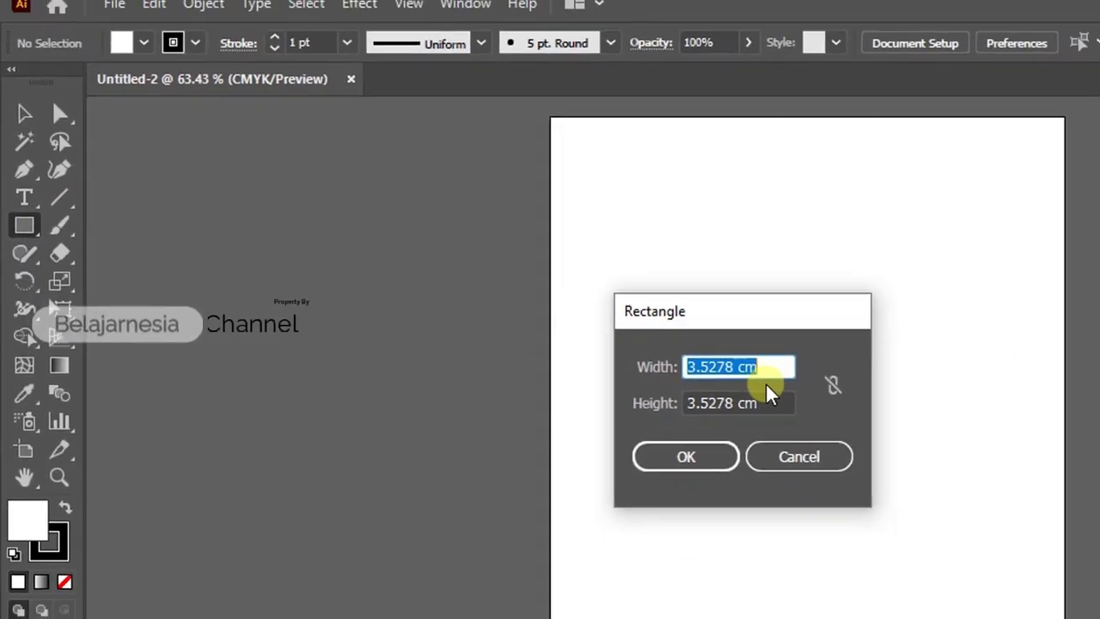
text(21)
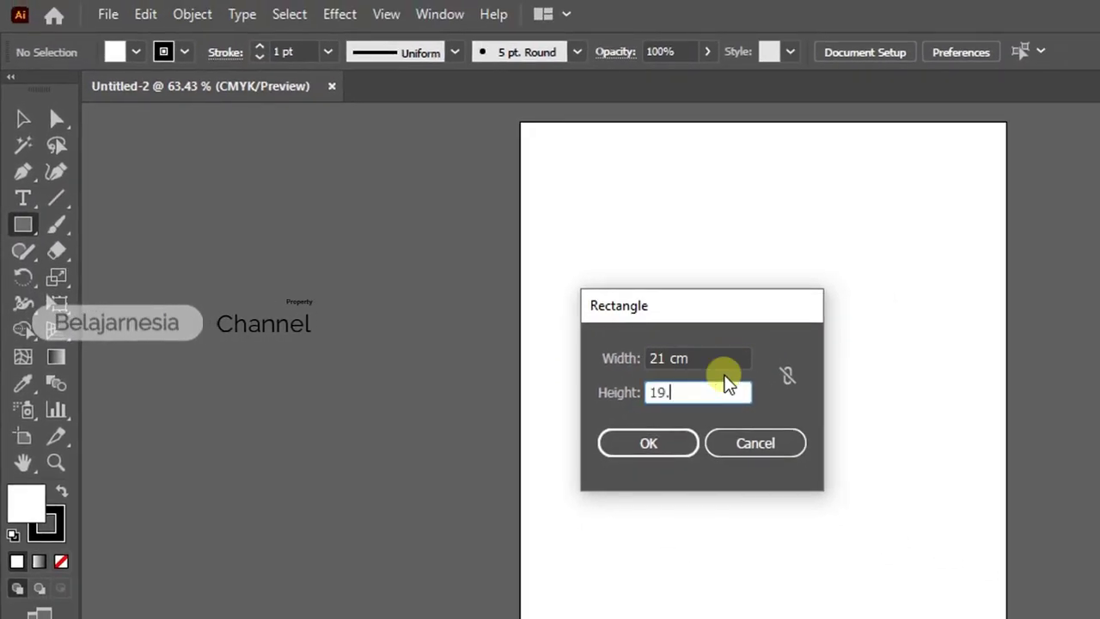
text(29.7)
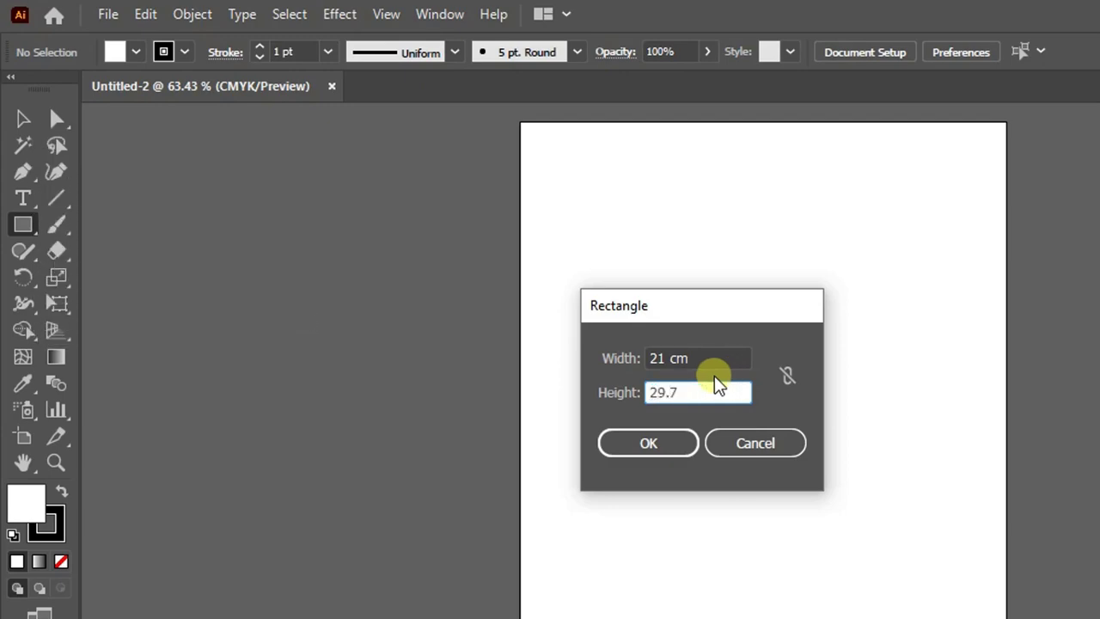
click(648, 445)
scroll(249, 196, down, 1)
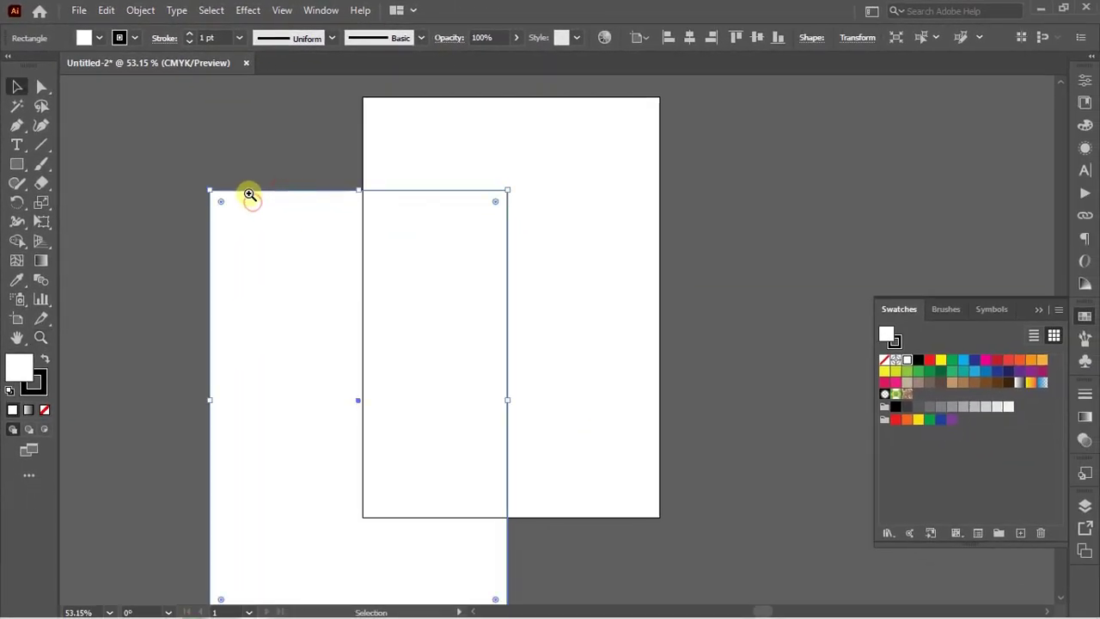
click(260, 236)
click(689, 37)
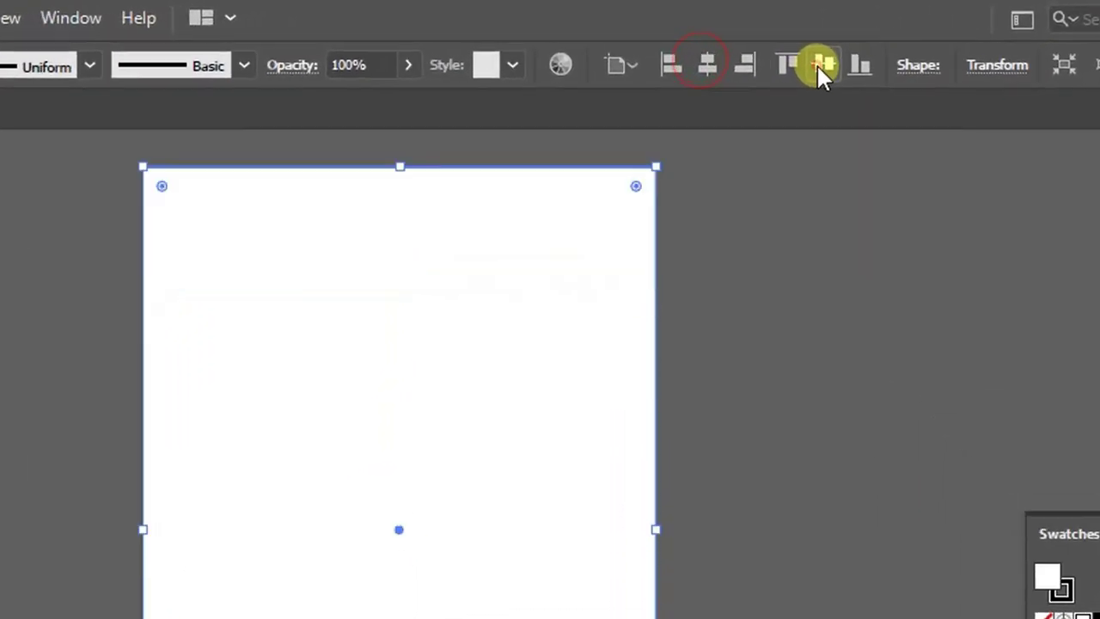
click(820, 68)
Step: Apply Object > Path > Offset Path of -0.2 cm to the rectangle
click(182, 14)
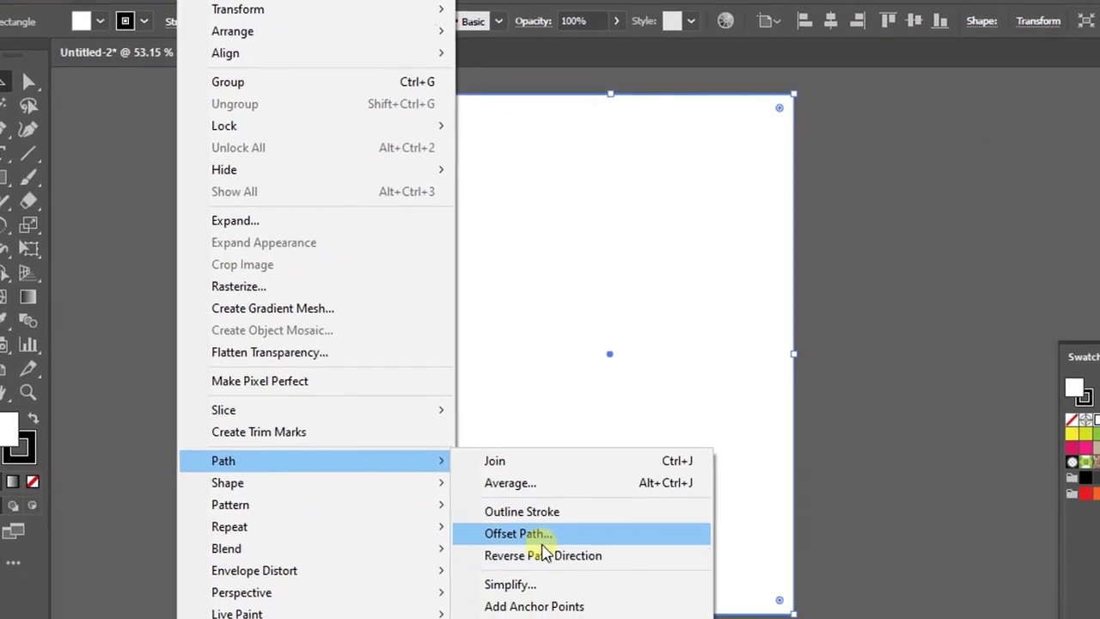
mouse_move(258, 511)
click(576, 584)
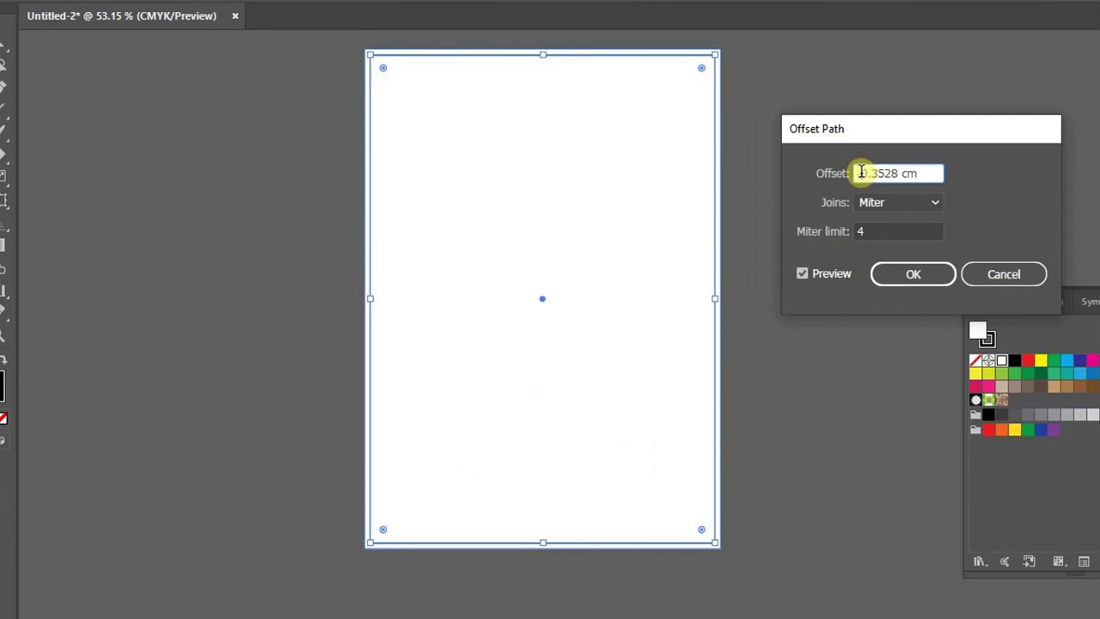
click(902, 274)
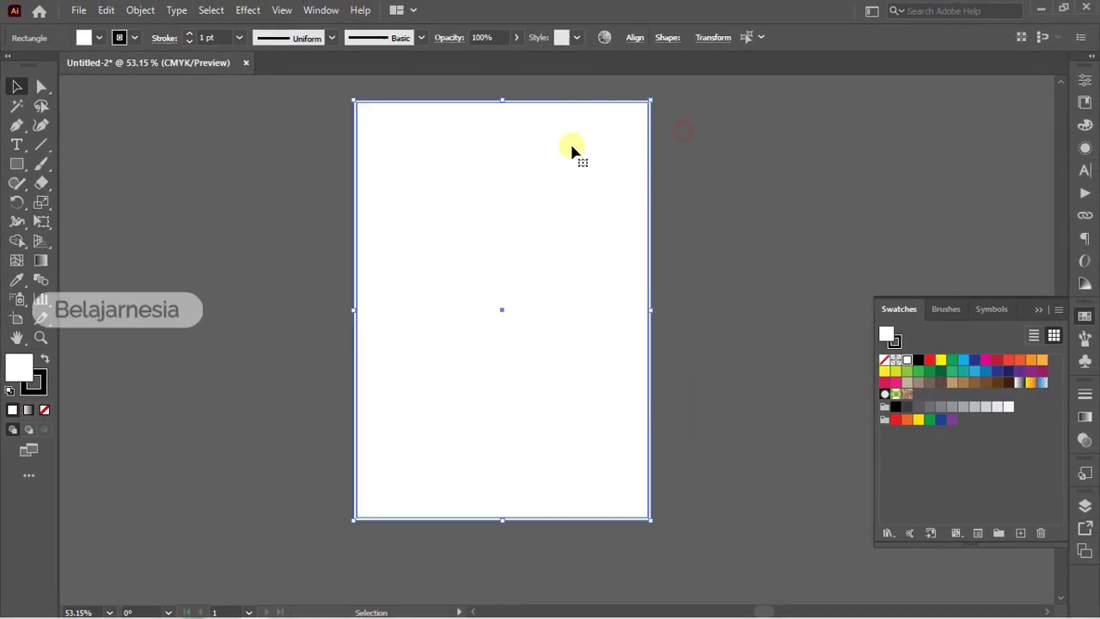
Step: Switch the artboard to landscape and rotate the rectangle 90° to fit it
key(shift+o)
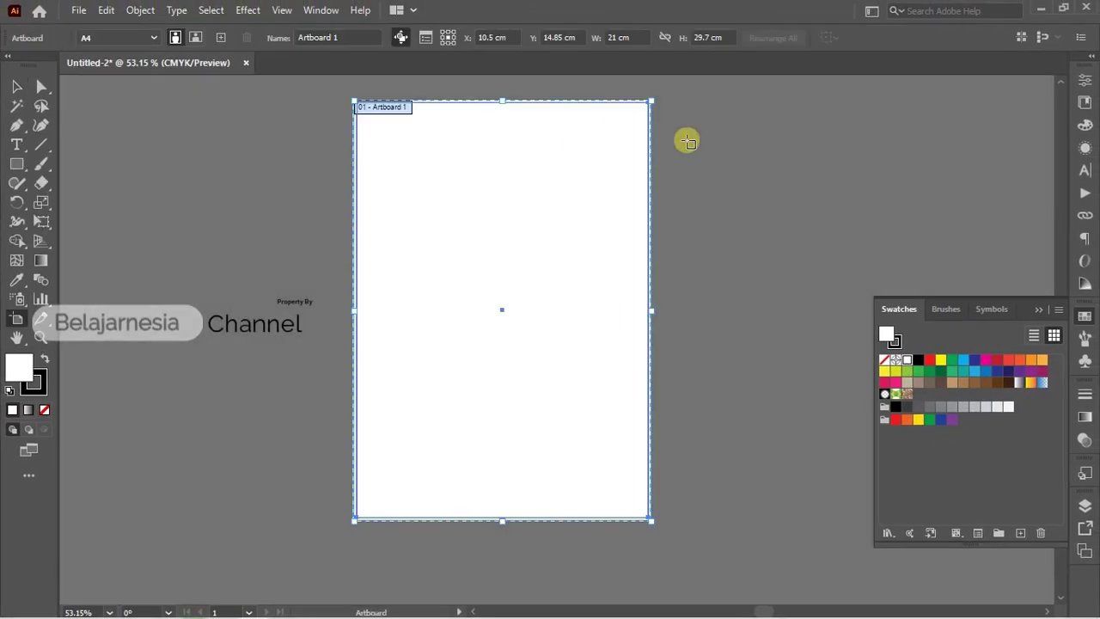
click(196, 37)
key(Escape)
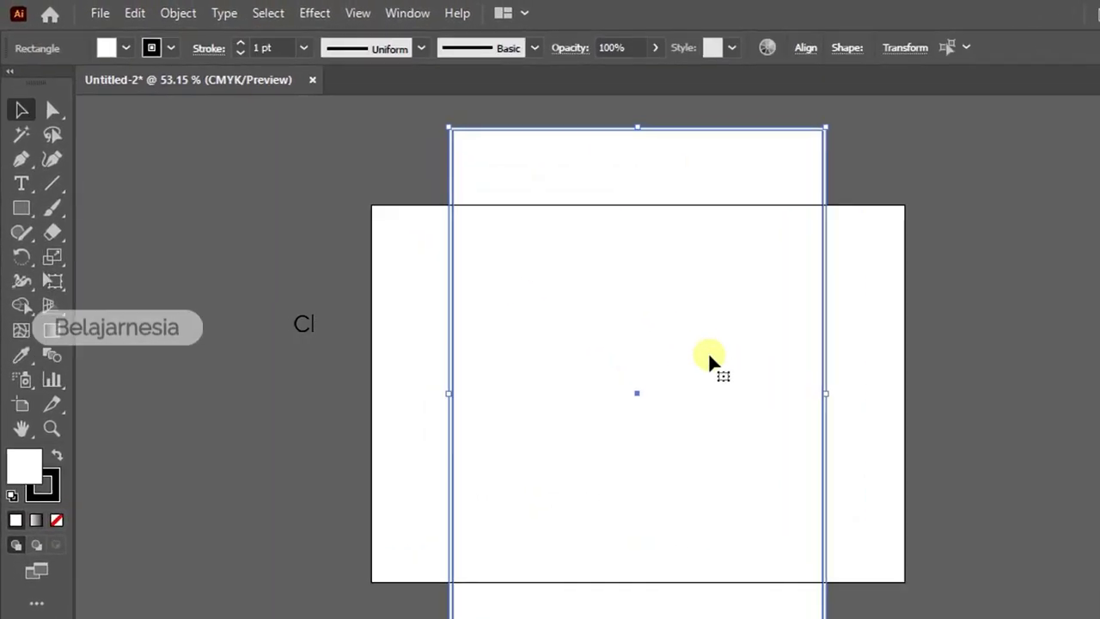
click(939, 194)
click(813, 184)
key(r)
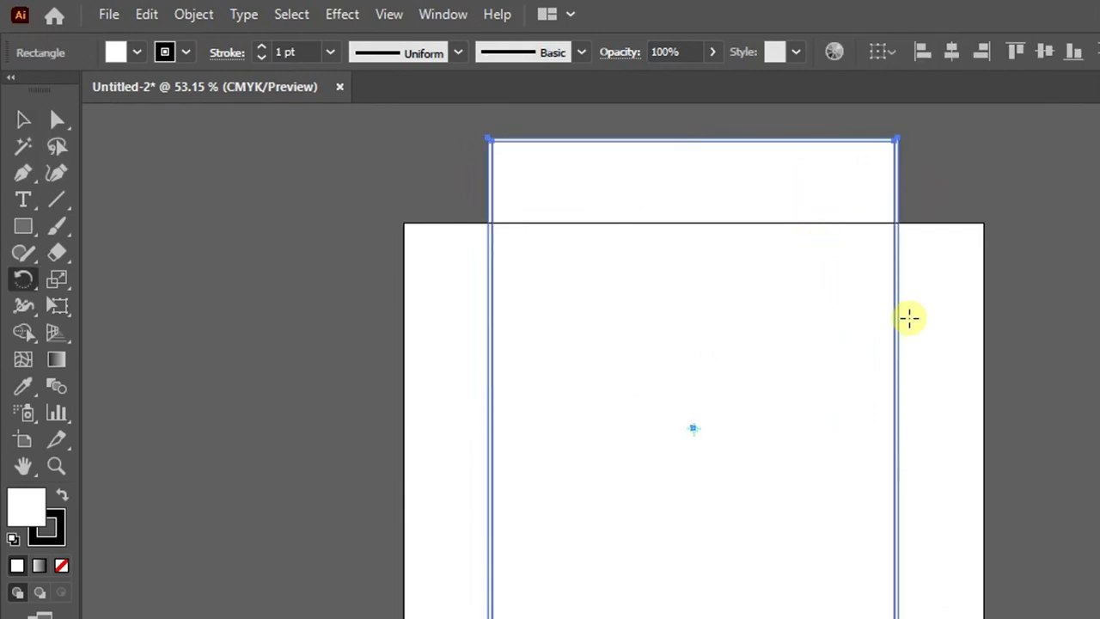
drag(909, 317, 596, 187)
key(v)
click(596, 179)
Step: Set the rectangles' stroke to None so they have no outline
key(z)
drag(547, 219, 928, 252)
key(v)
click(913, 233)
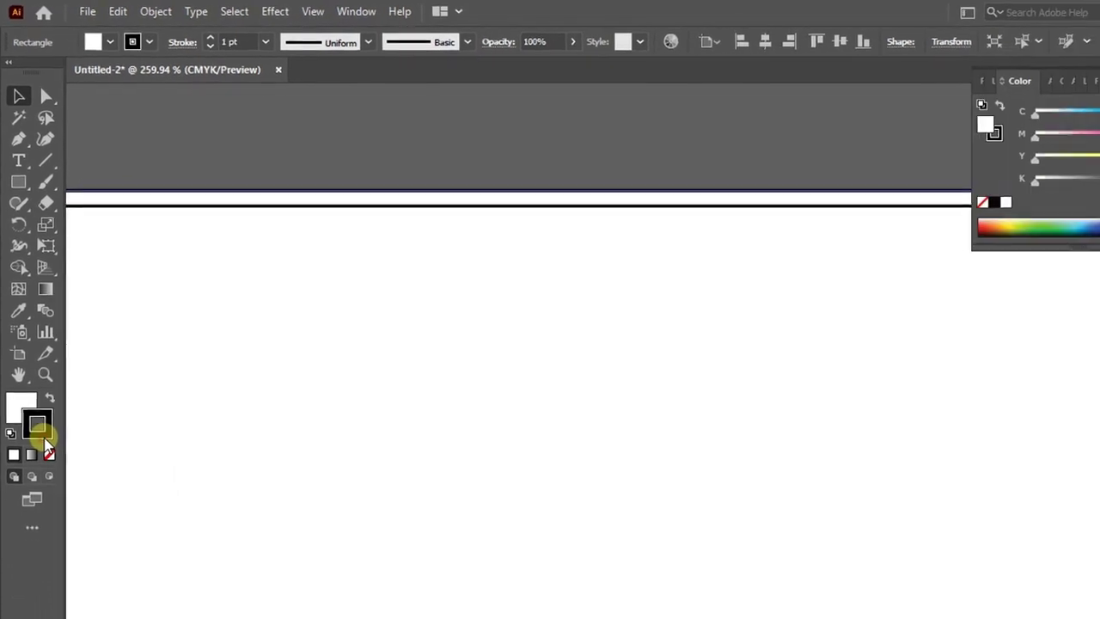
click(48, 451)
key(d)
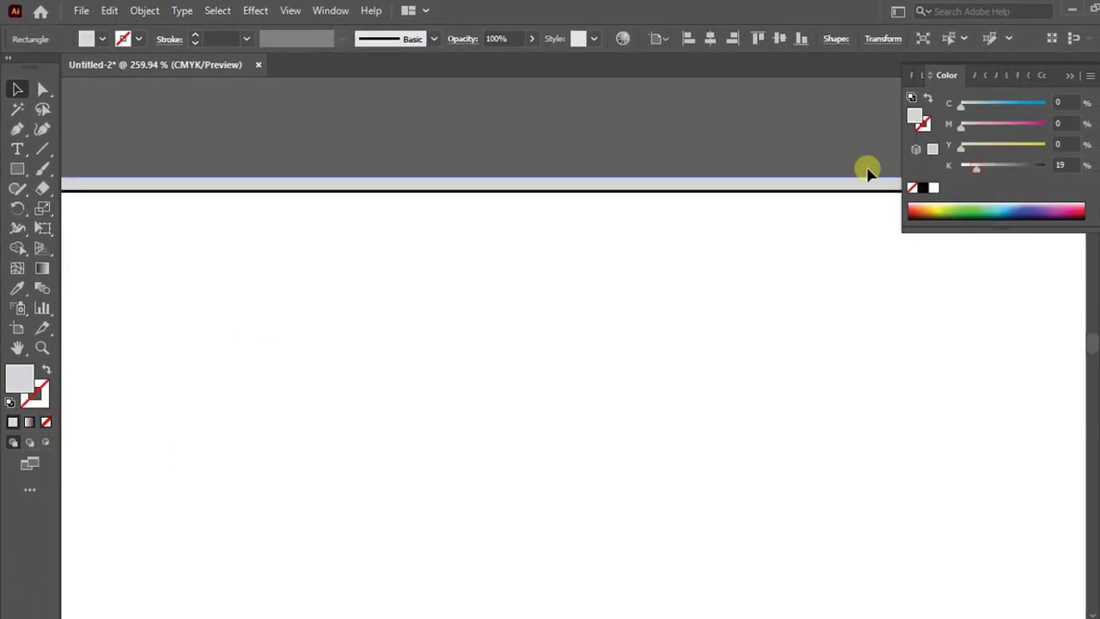
drag(866, 170, 463, 224)
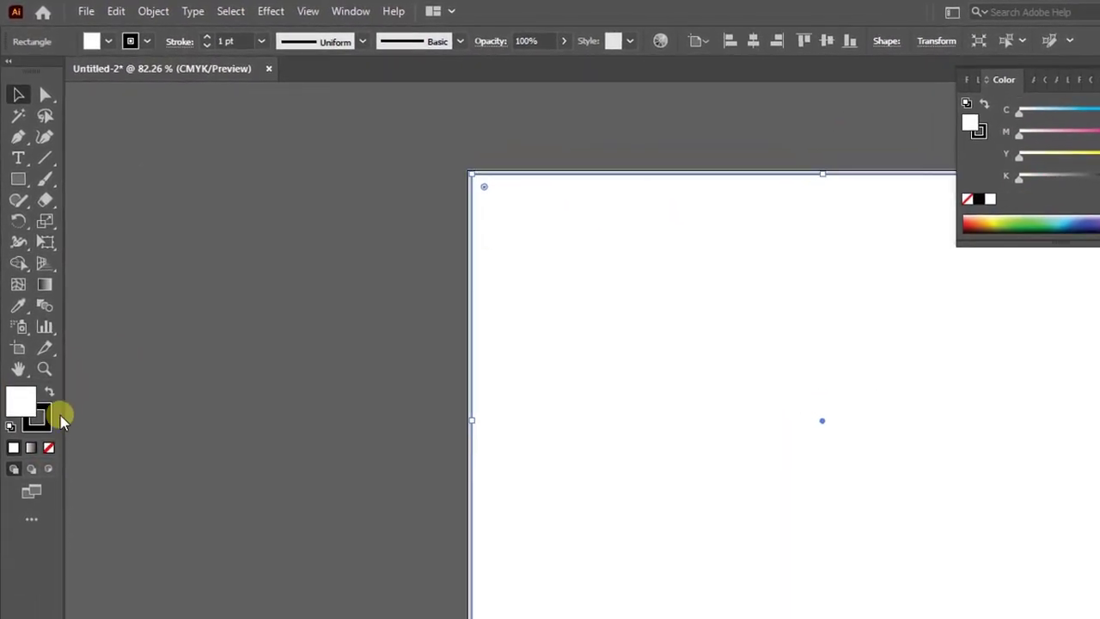
click(46, 421)
key(z)
alt+click(509, 202)
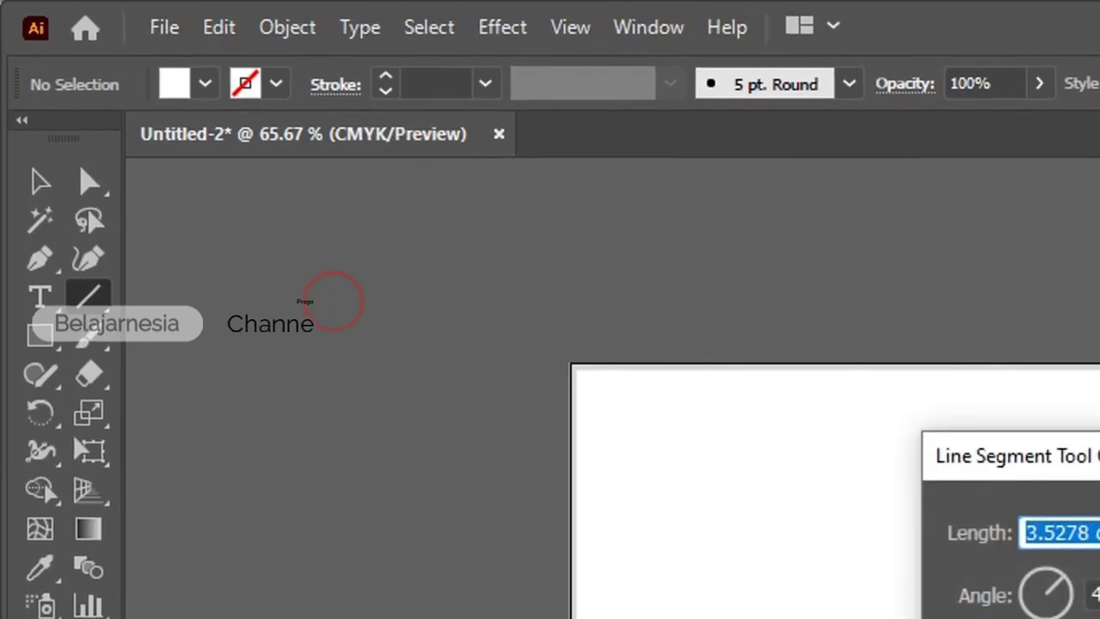
Step: Draw a vertical line and align it to the page's left edge
drag(253, 123, 214, 599)
key(z)
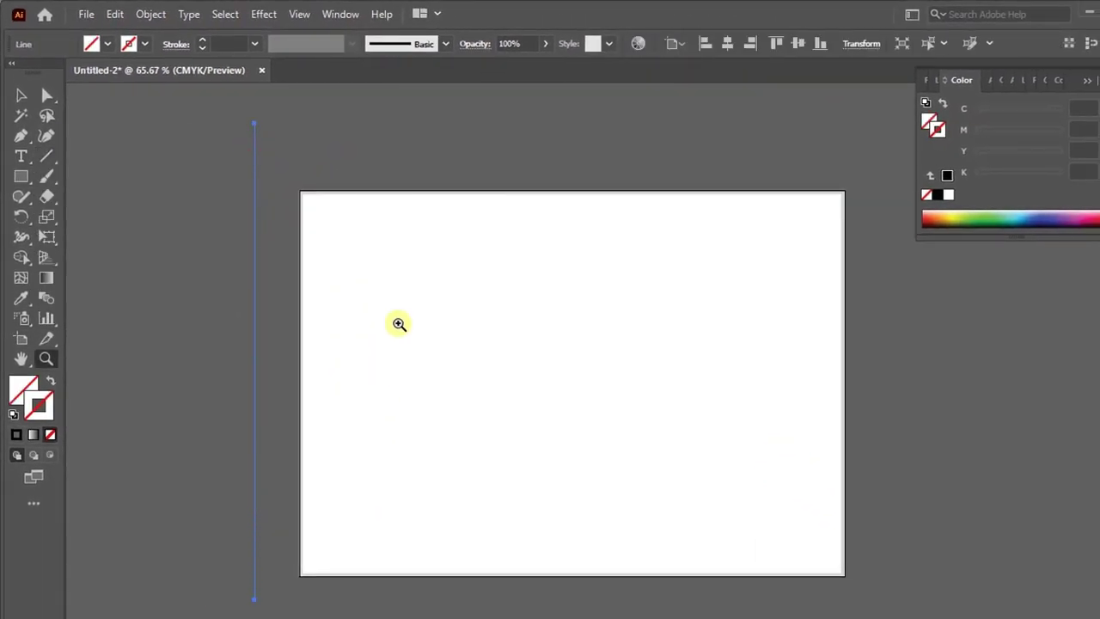
alt+click(390, 281)
key(g)
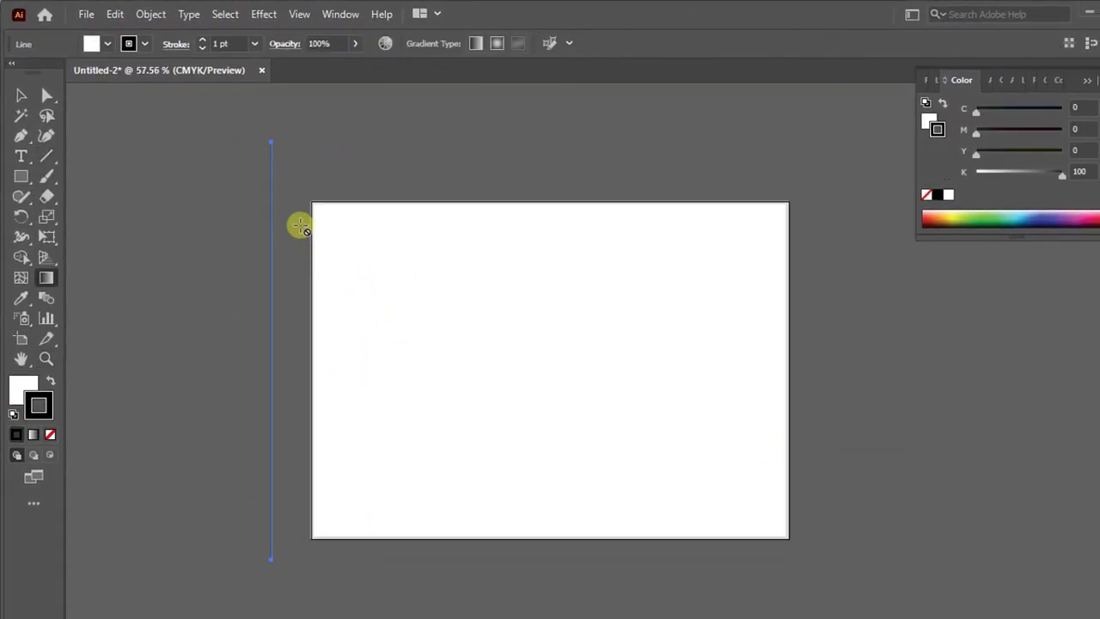
key(v)
mouse_move(271, 177)
mouse_down()
mouse_move(491, 221)
mouse_move(658, 238)
mouse_up()
key(z)
key(v)
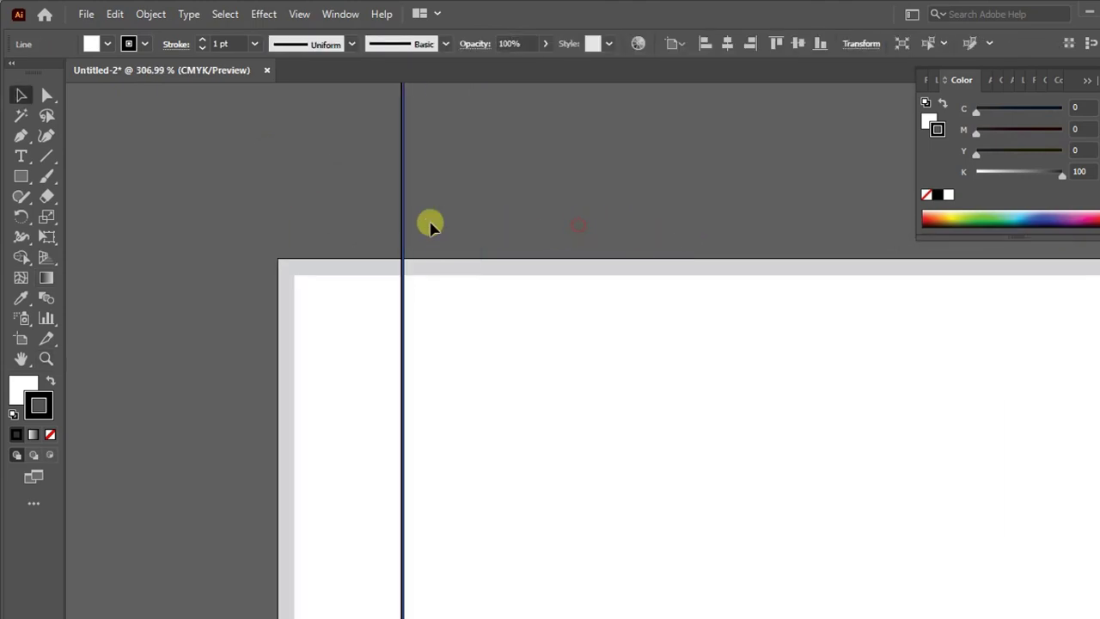
drag(405, 219, 333, 217)
click(352, 305)
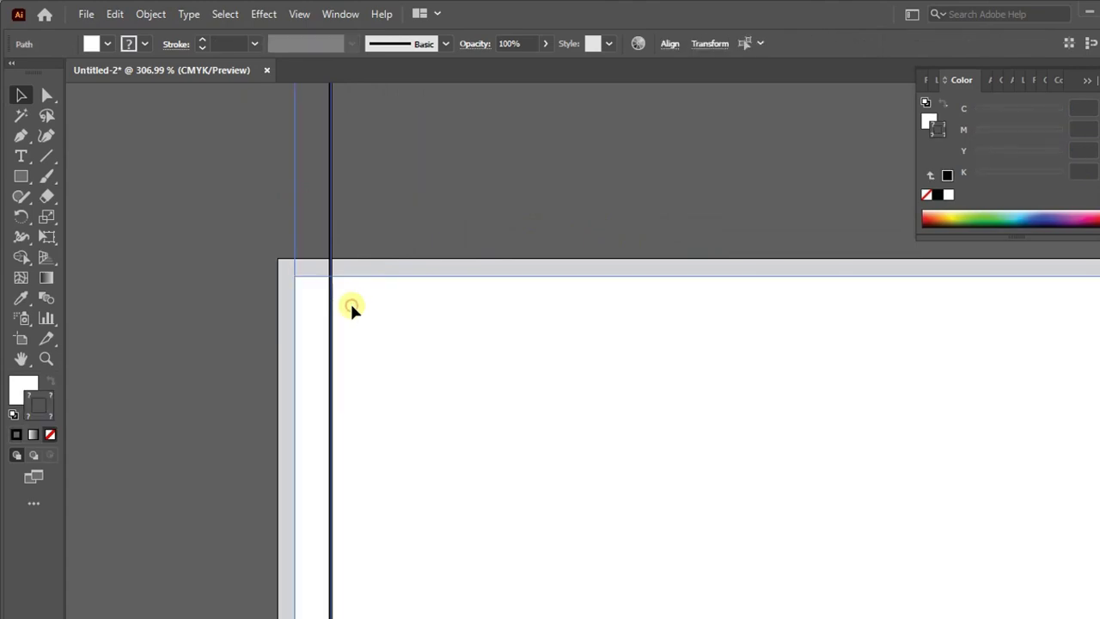
click(669, 43)
click(491, 89)
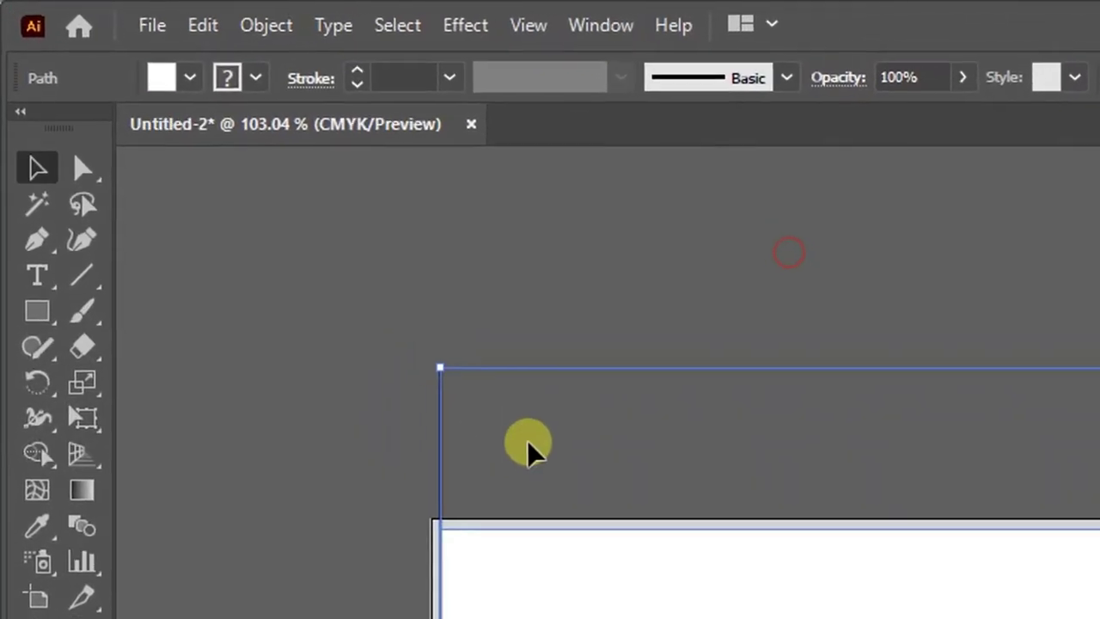
click(507, 477)
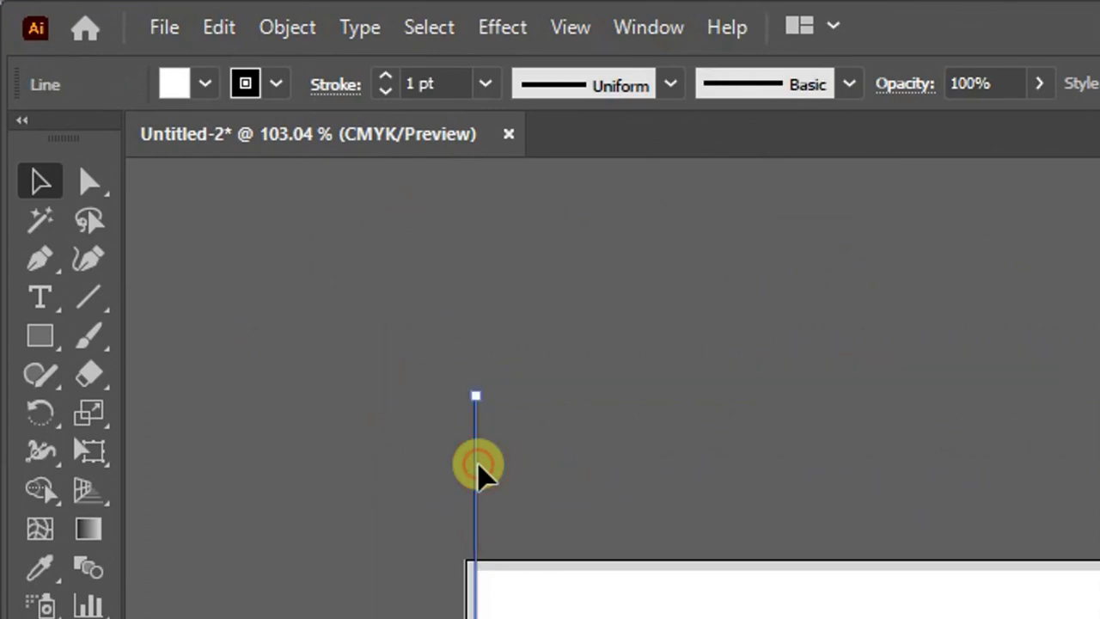
Step: Duplicate the vertical line rightward and repeat the copy with Ctrl+D to make four lines
drag(476, 473, 736, 467)
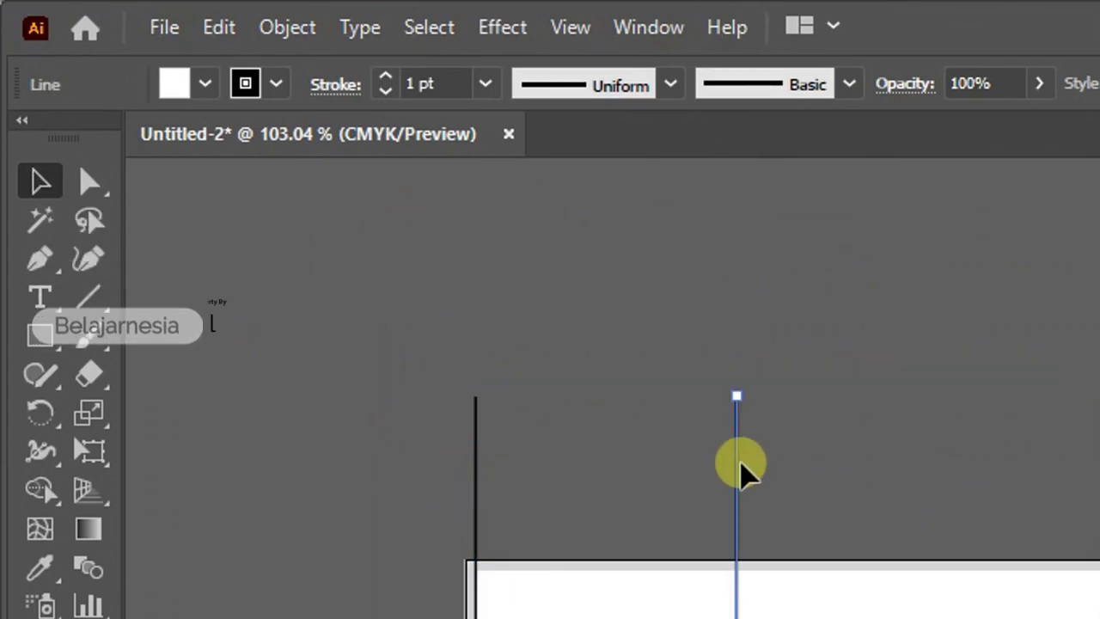
key(ctrl+d)
key(ctrl+d)
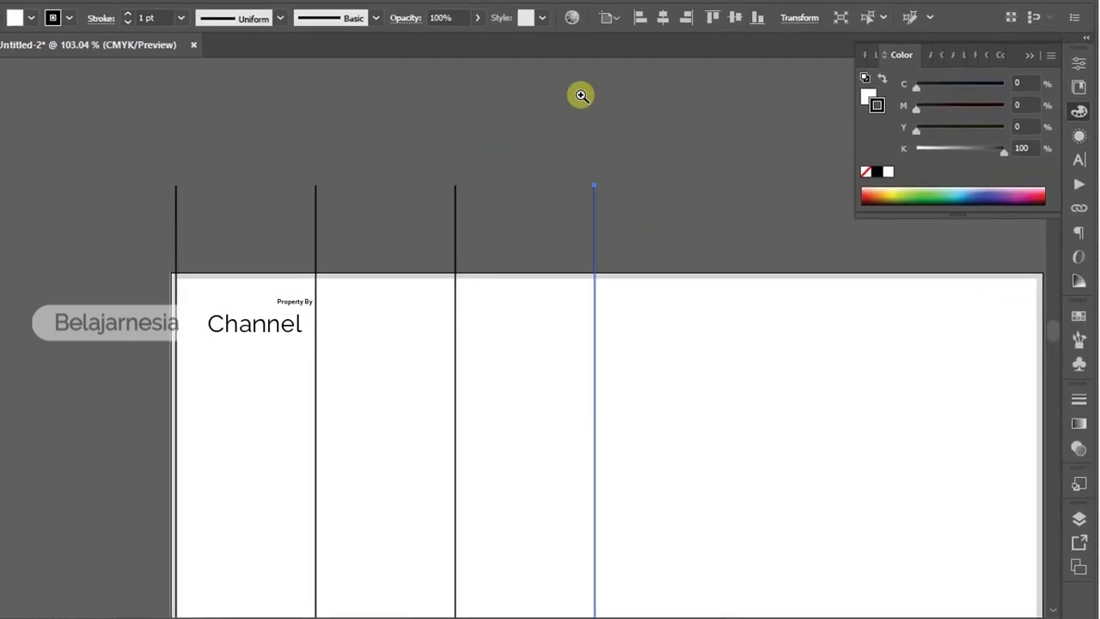
scroll(437, 153, down, 3)
drag(437, 153, 313, 203)
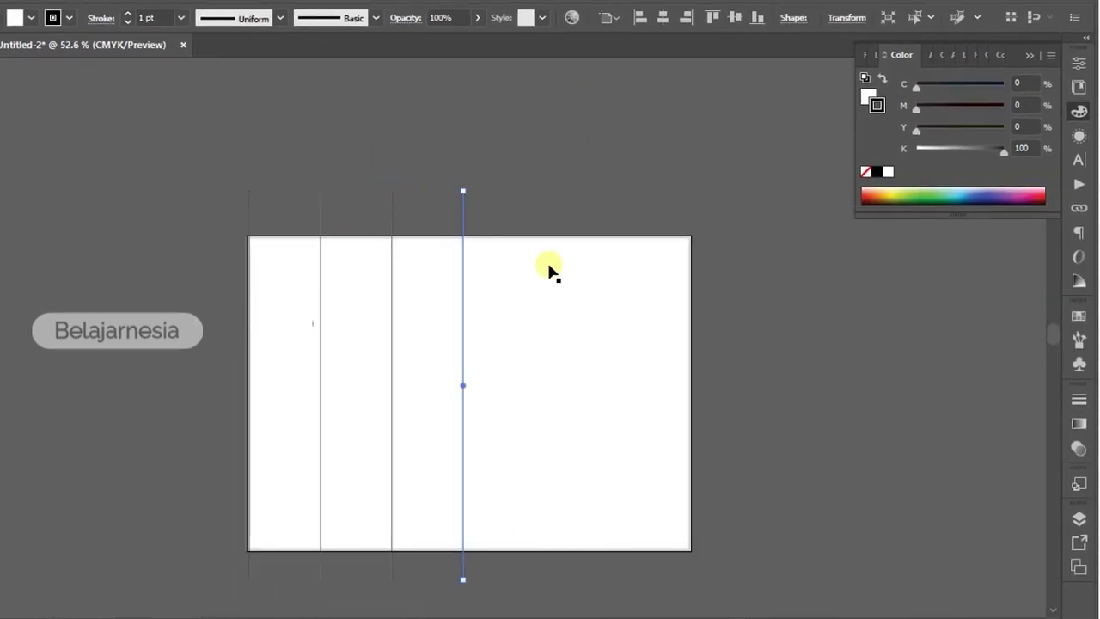
key(ctrl+a)
key(z)
mouse_move(611, 266)
mouse_down()
mouse_move(754, 265)
mouse_move(887, 296)
mouse_up()
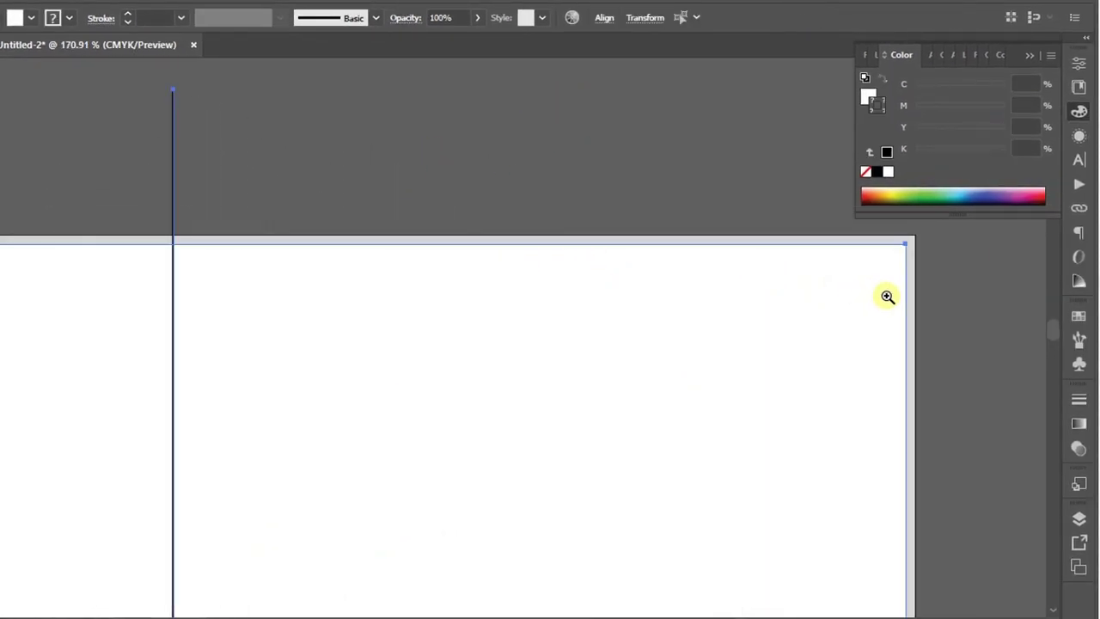
Step: Distribute the four lines evenly across the artboard with Horizontal Distribute Center
click(601, 17)
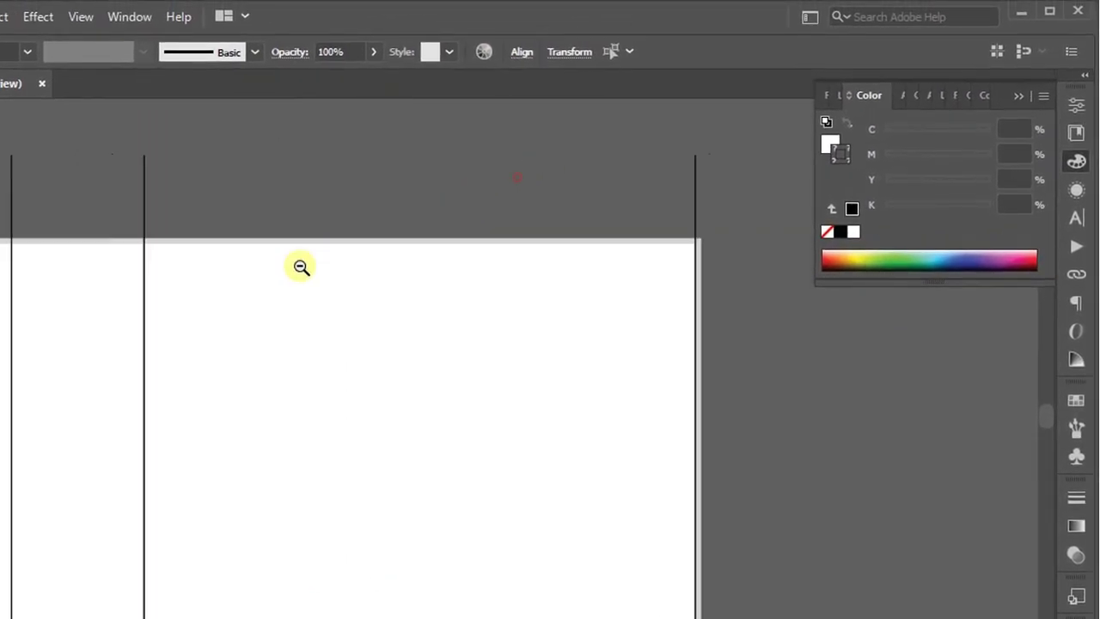
alt+click(301, 267)
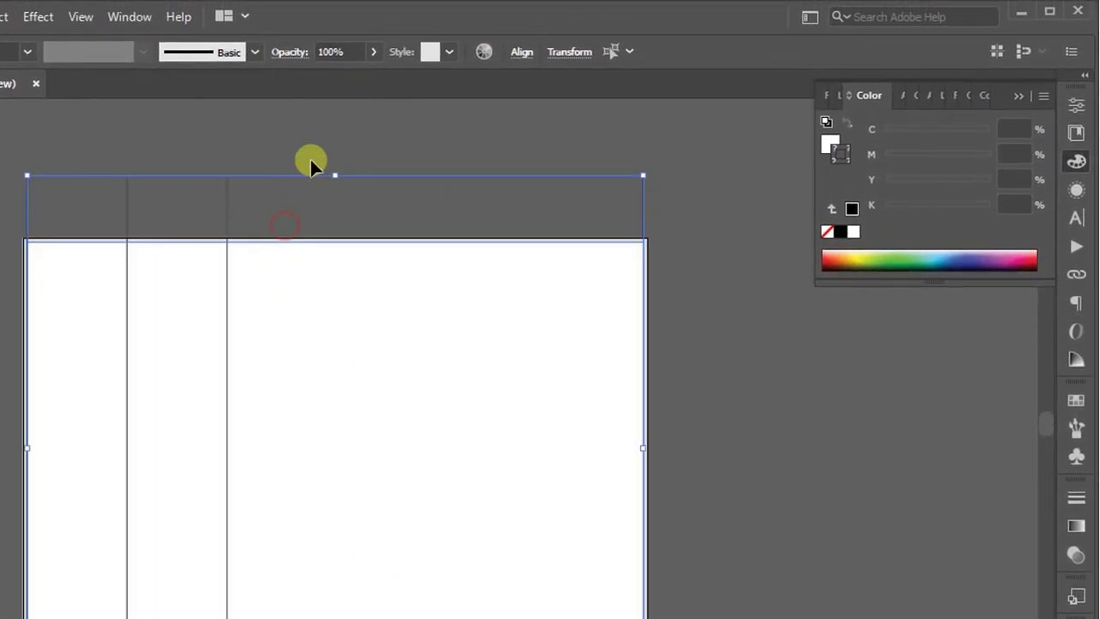
click(311, 163)
key(ctrl+a)
key(z)
drag(235, 187, 362, 205)
click(522, 54)
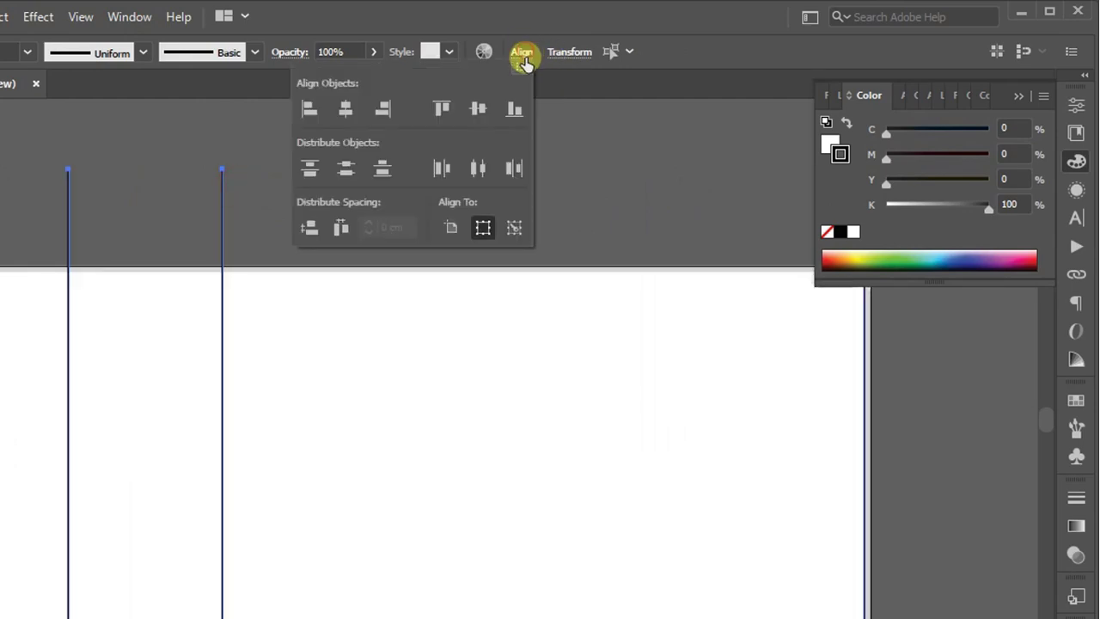
click(482, 165)
key(ctrl+minus)
key(ctrl+minus)
drag(393, 221, 319, 175)
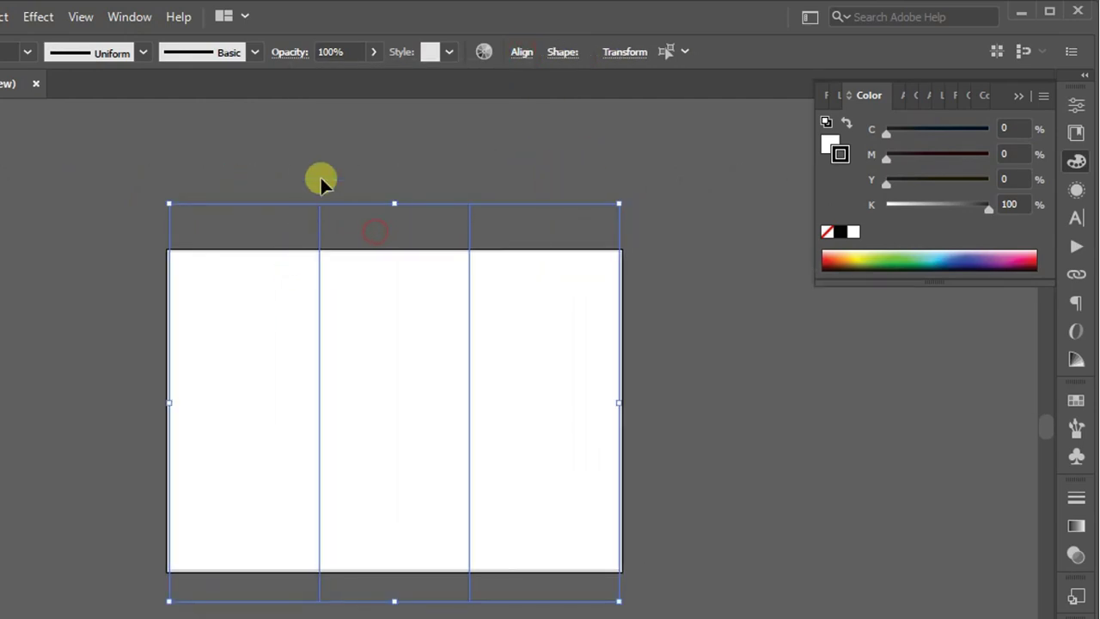
click(320, 177)
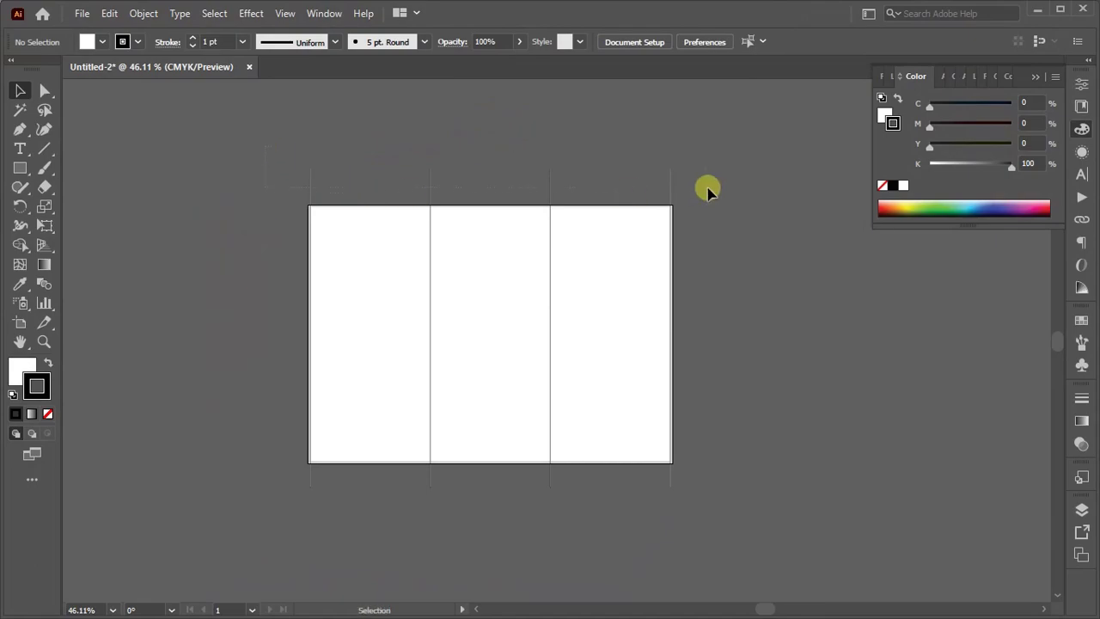
Step: Convert all four vertical lines into guides with Make Guides
key(ctrl+a)
right_click(672, 180)
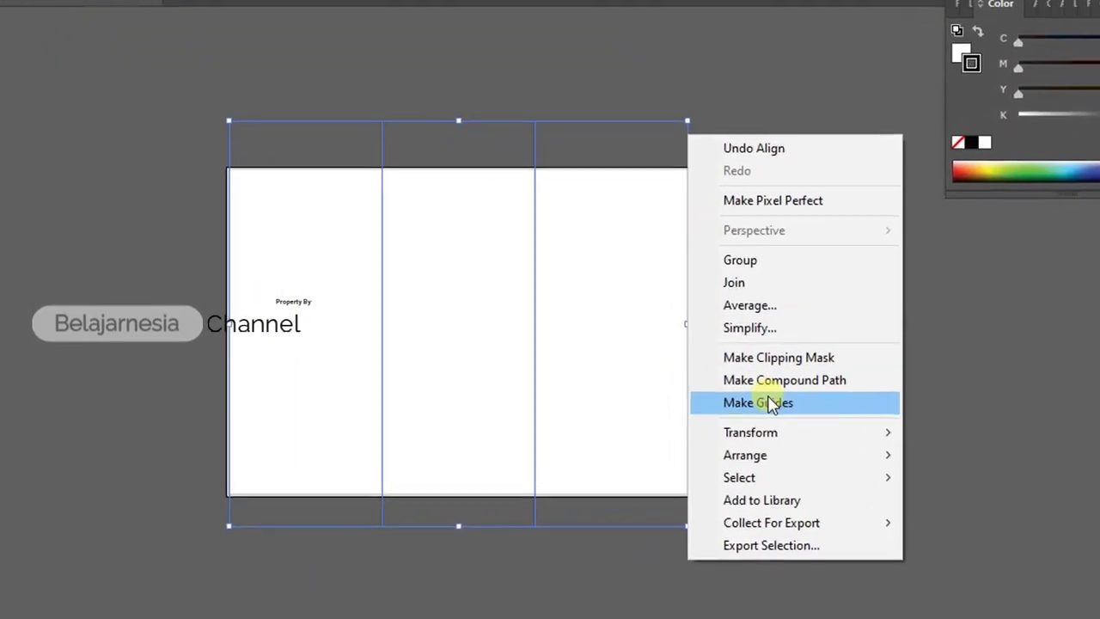
click(770, 404)
click(489, 147)
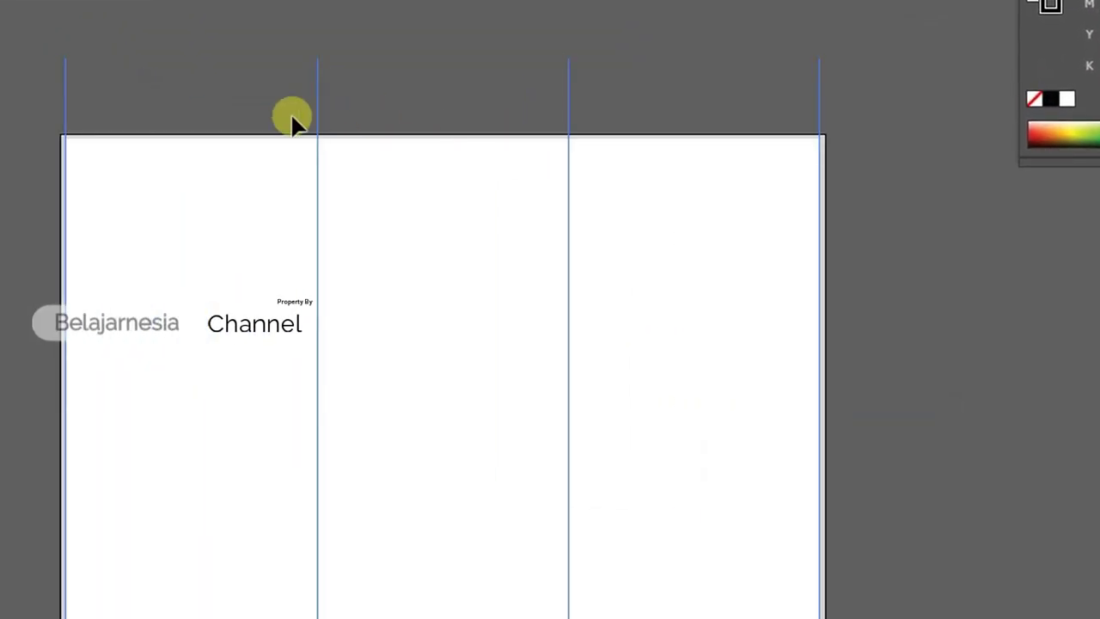
click(393, 79)
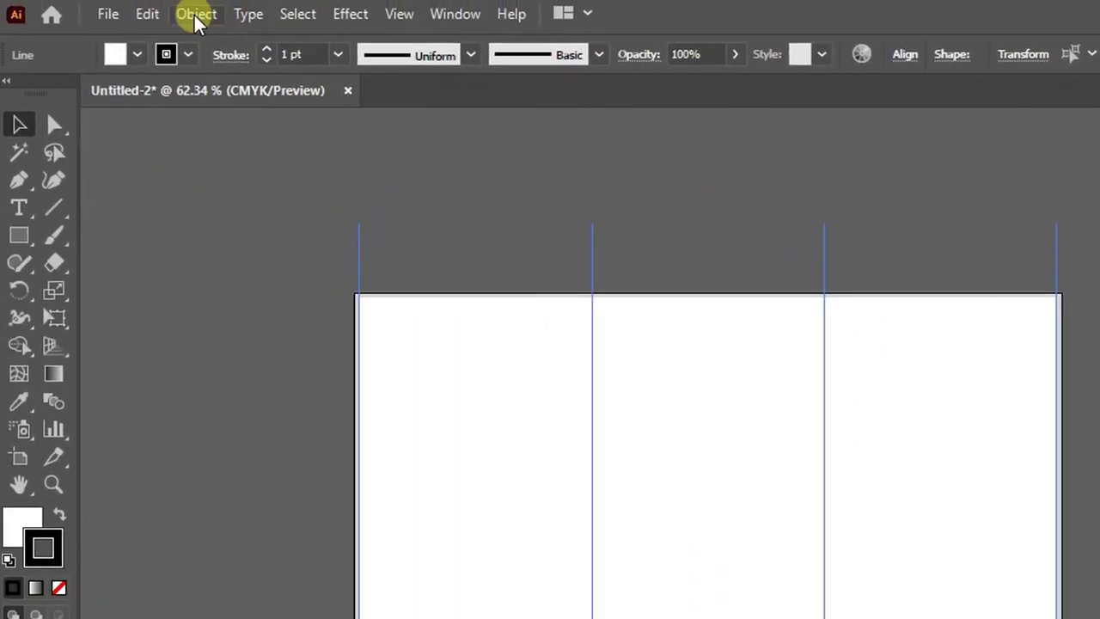
Step: Lock the guides in place via Object > Lock > Selection
click(204, 19)
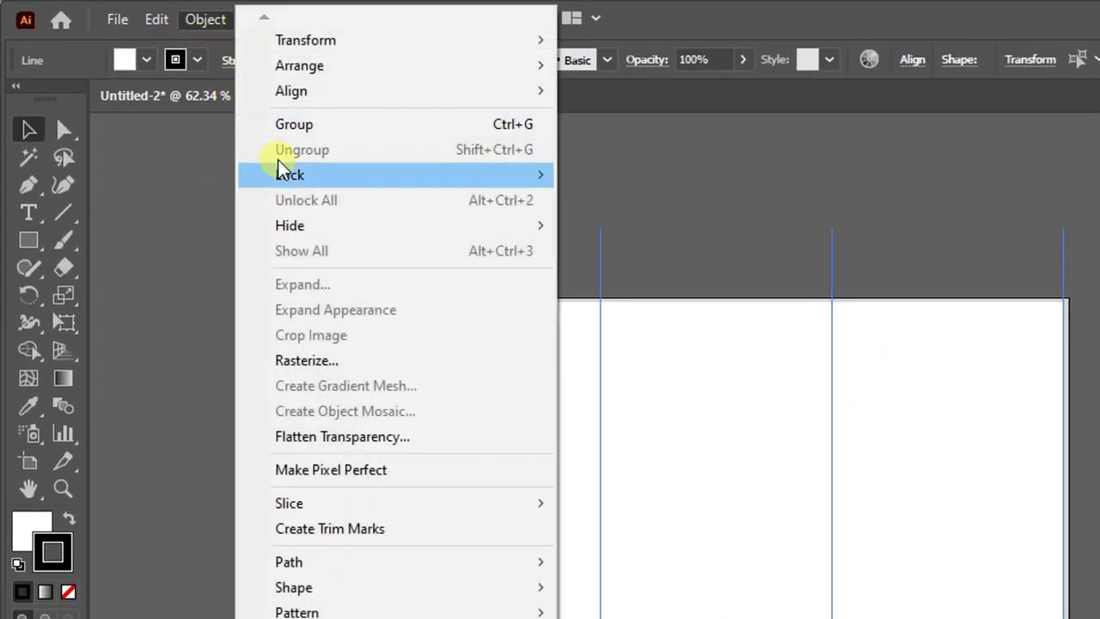
click(671, 178)
key(z)
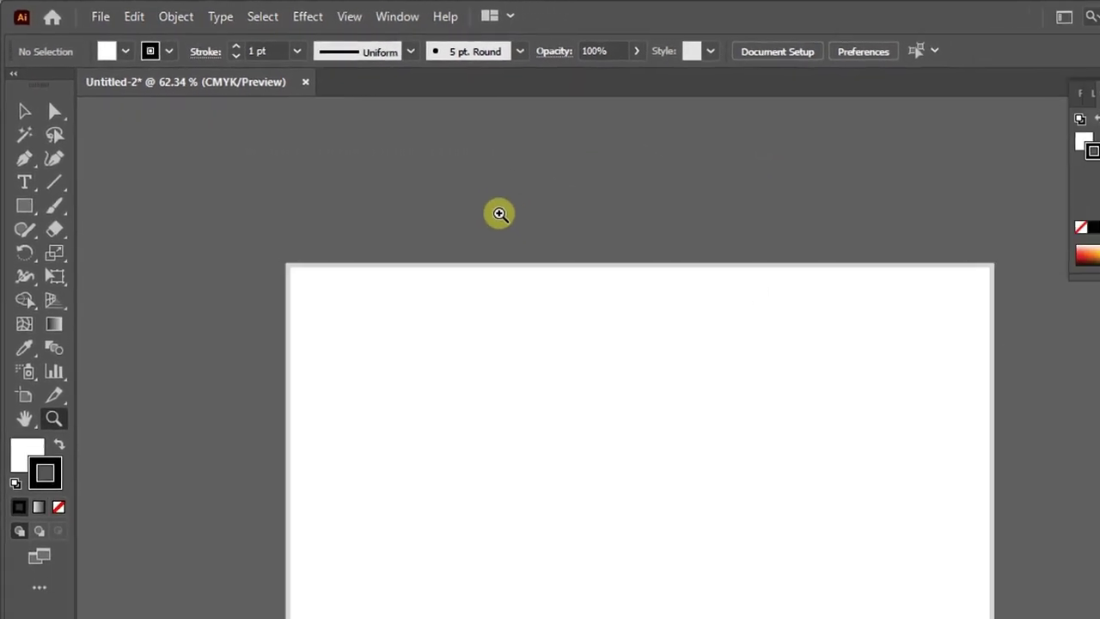
drag(650, 273, 678, 273)
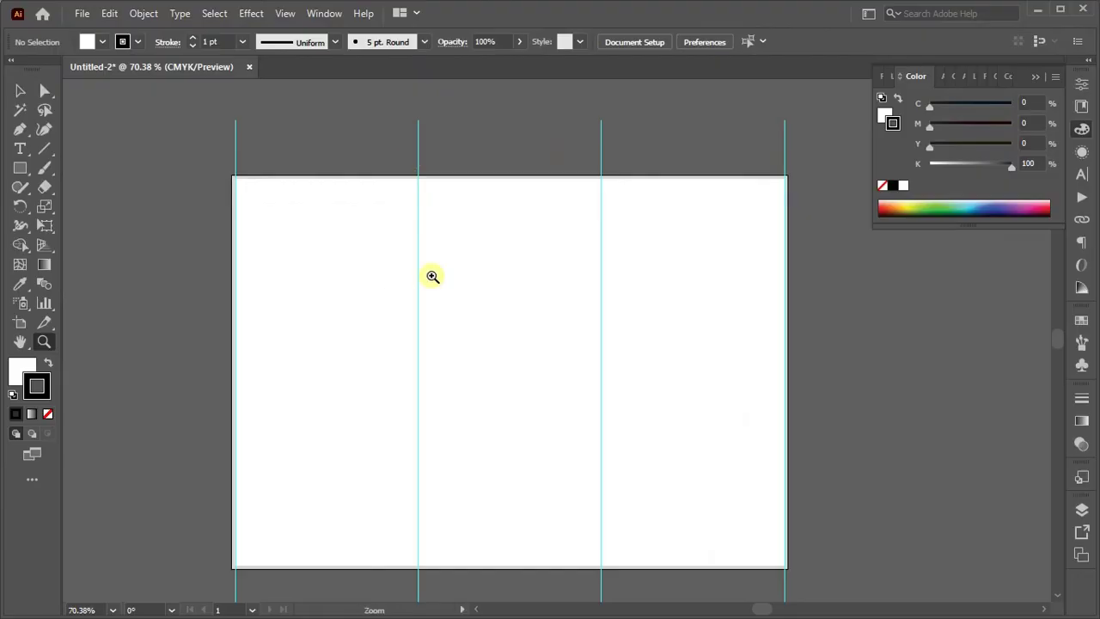
Step: Draw a white circle, enlarge it, and position it over the artboard's lower half
drag(430, 275, 471, 302)
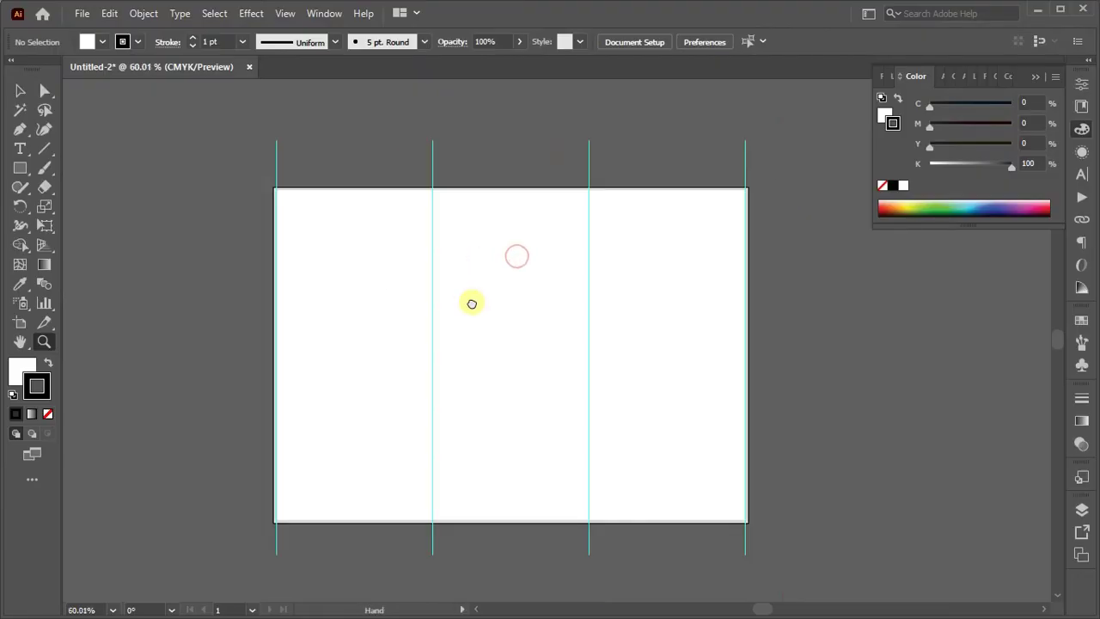
drag(19, 167, 96, 203)
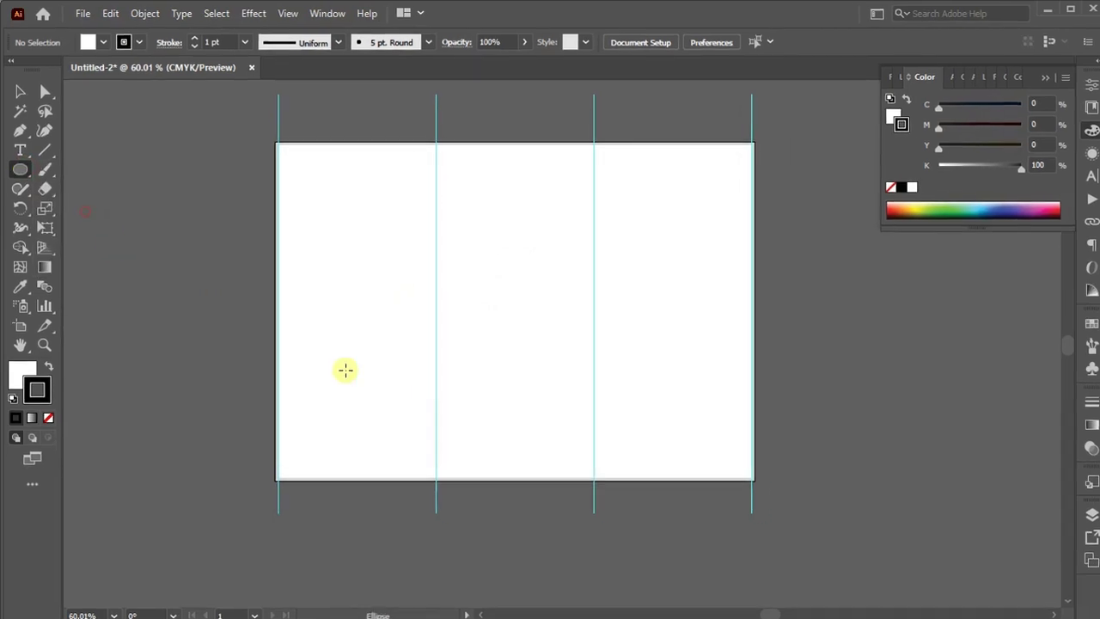
drag(505, 412, 639, 501)
drag(822, 432, 628, 355)
key(v)
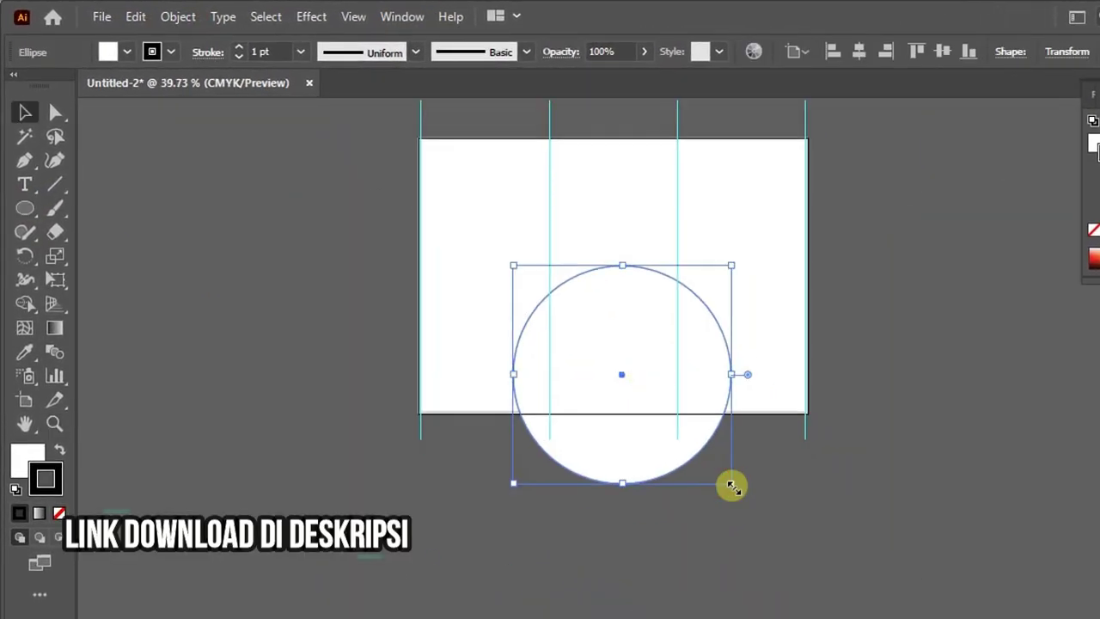
drag(899, 608, 920, 617)
drag(673, 555, 570, 579)
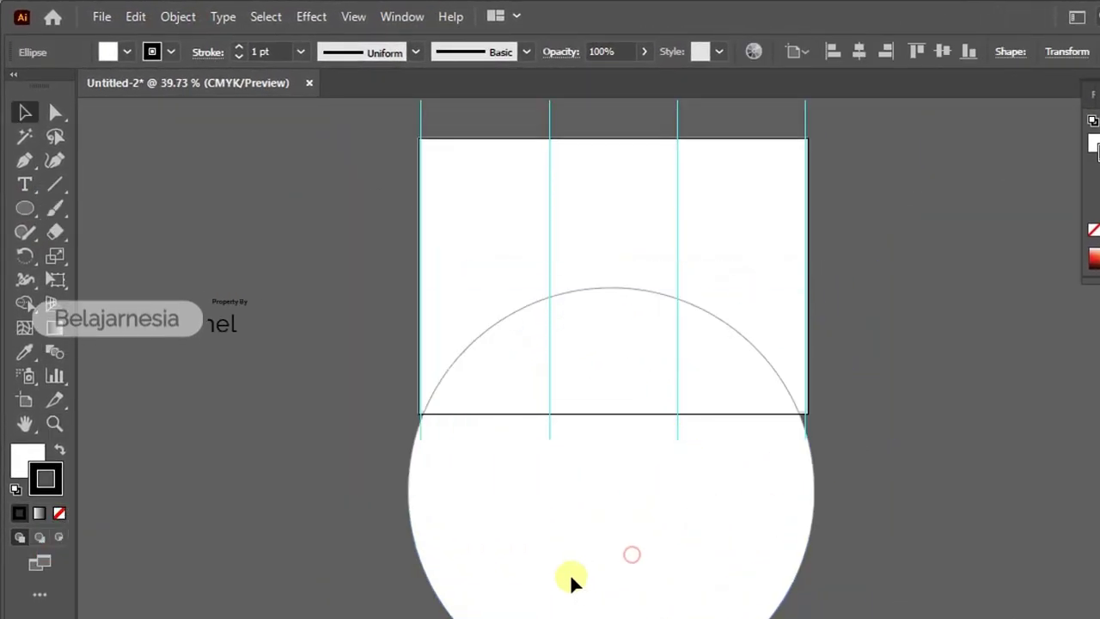
drag(833, 284, 852, 264)
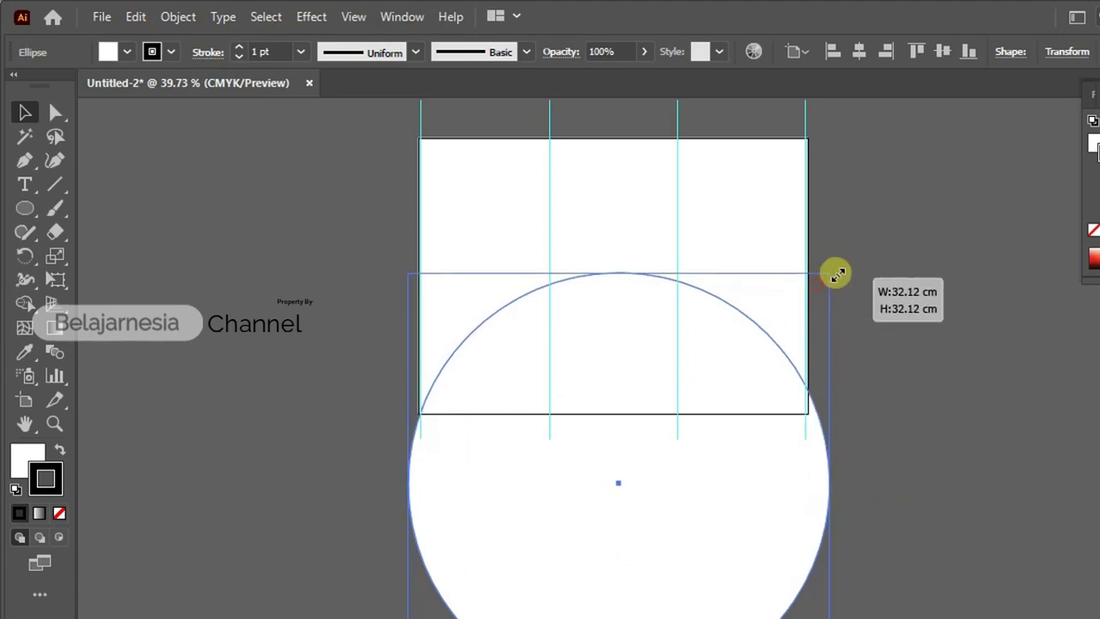
click(882, 186)
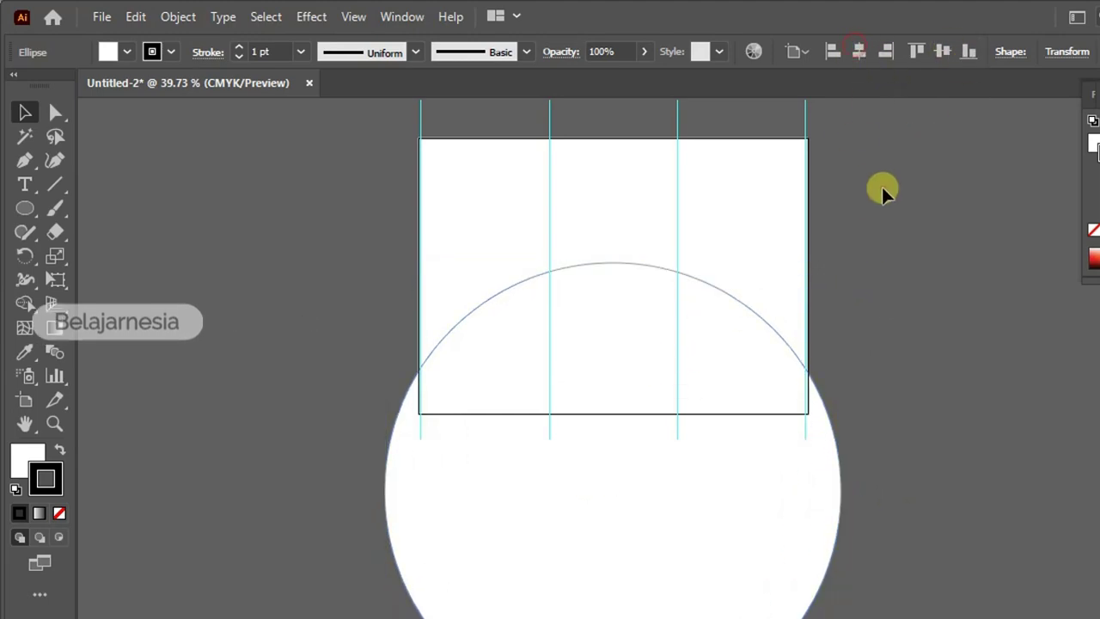
click(742, 335)
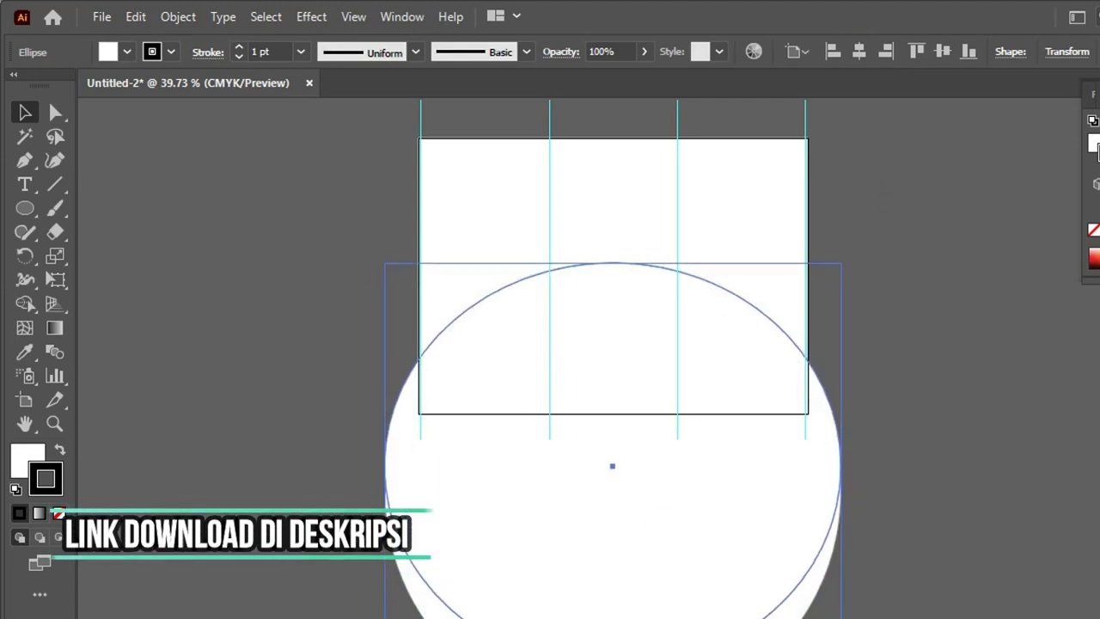
Step: Flatten the ellipse copy slightly from the bottom and set its fill to None
drag(612, 617, 612, 592)
click(58, 513)
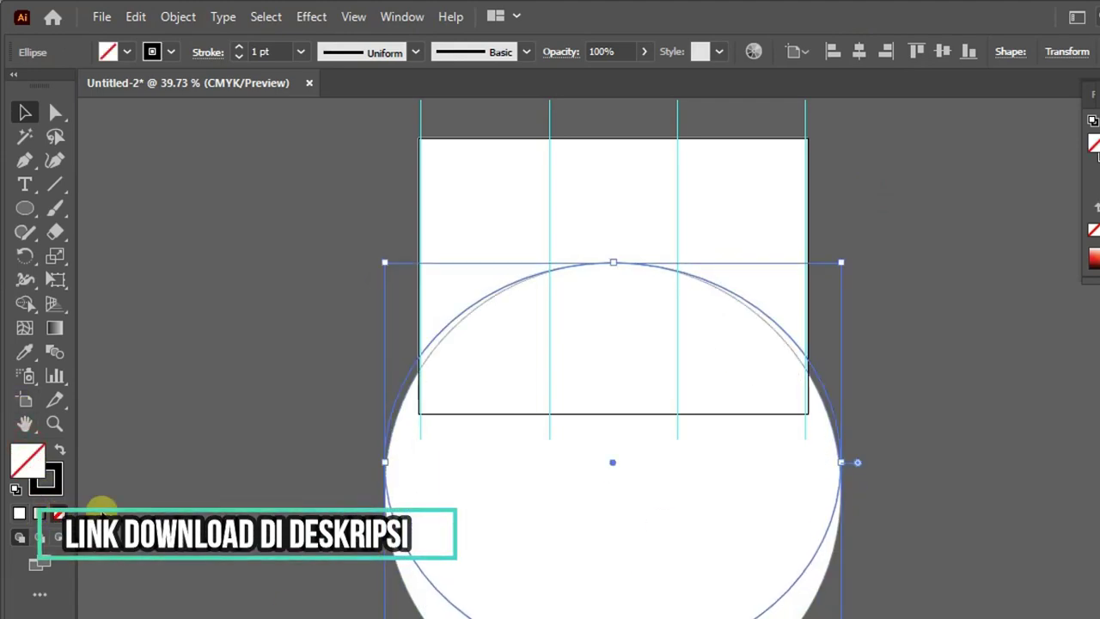
key(ctrl+shift+a)
key(z)
mouse_move(609, 252)
mouse_down()
mouse_move(780, 315)
mouse_move(638, 297)
mouse_move(596, 309)
mouse_up()
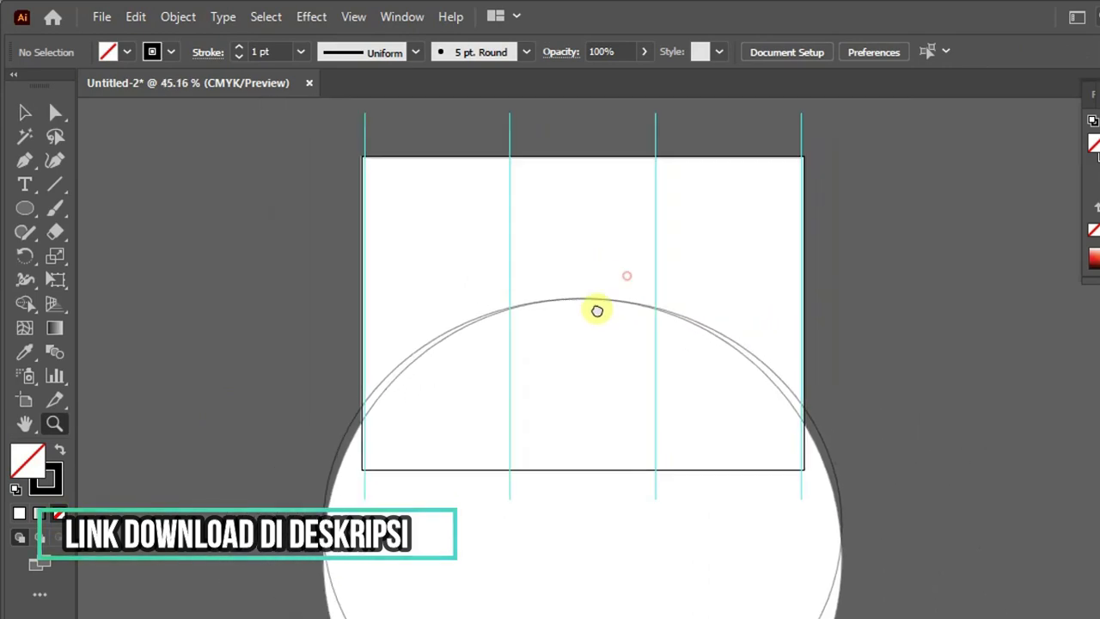
mouse_move(886, 333)
mouse_down()
mouse_move(758, 263)
mouse_move(690, 269)
mouse_up()
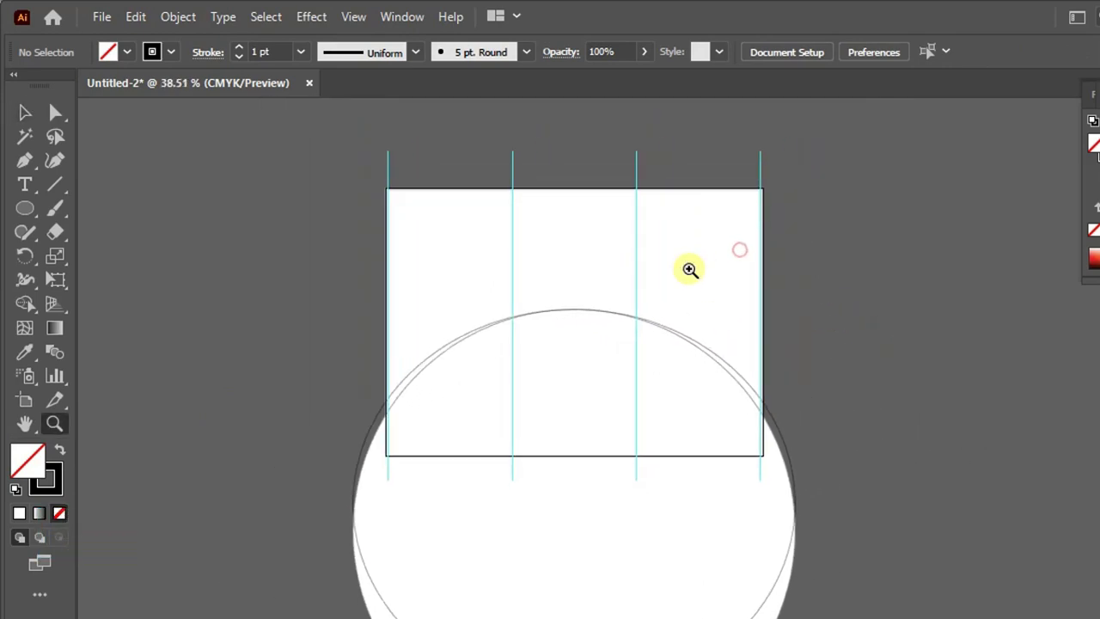
Step: Start a Curvature-tool path left of the artboard, bending through the panels above the top edge
click(54, 159)
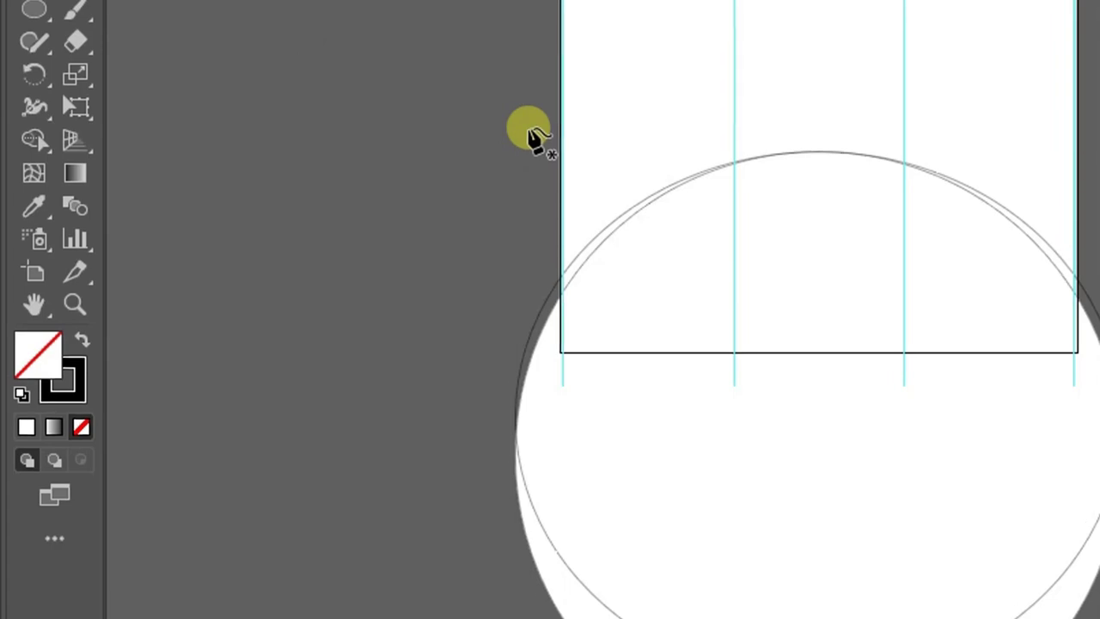
click(405, 318)
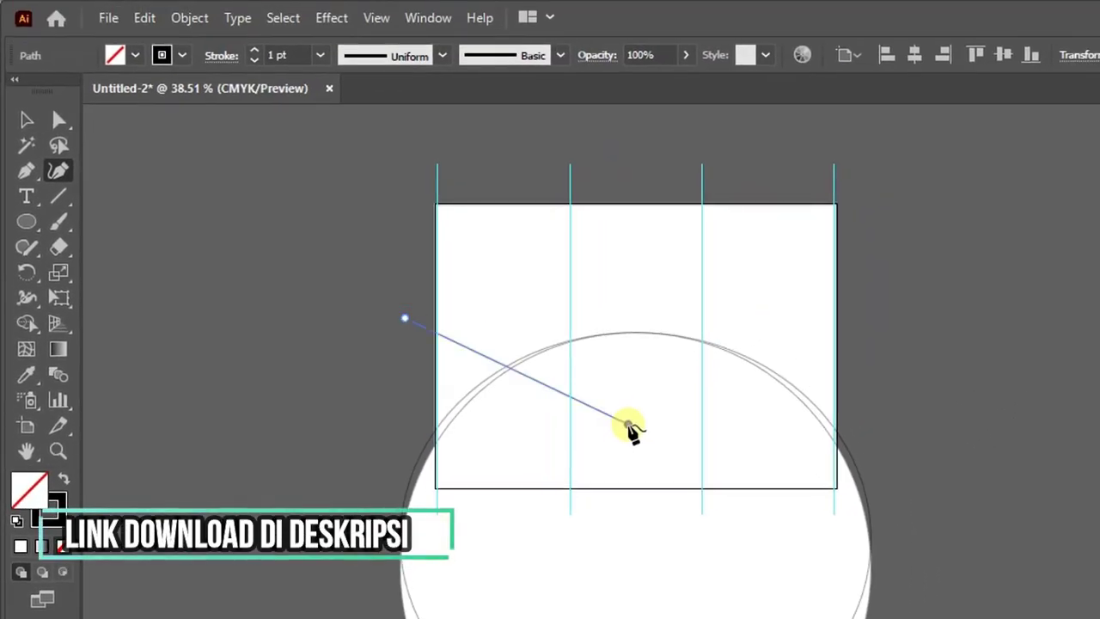
click(628, 424)
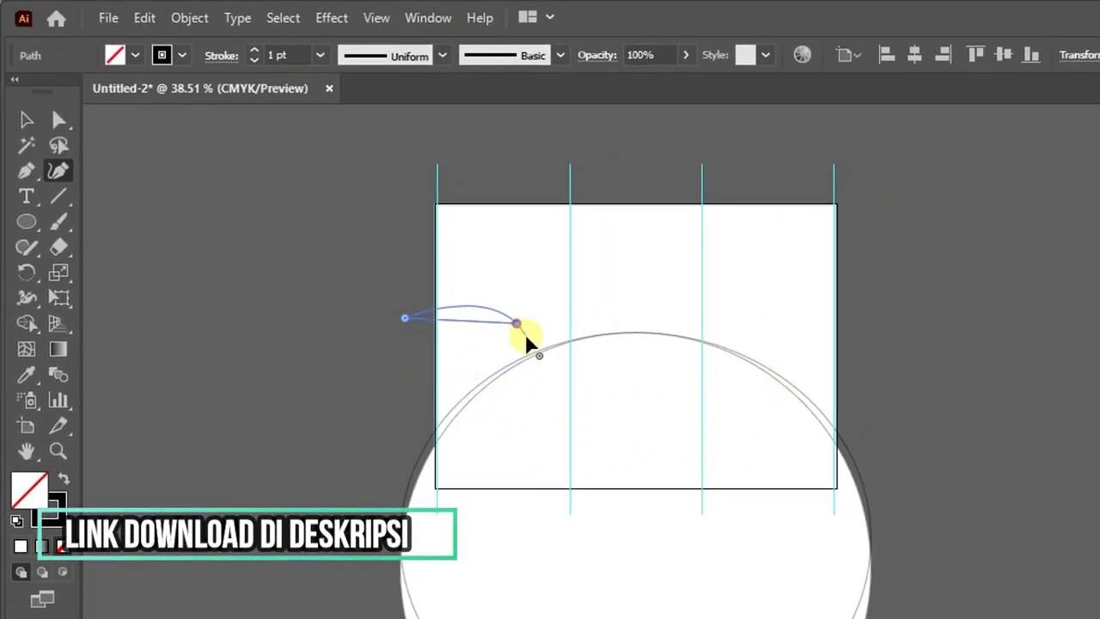
click(571, 399)
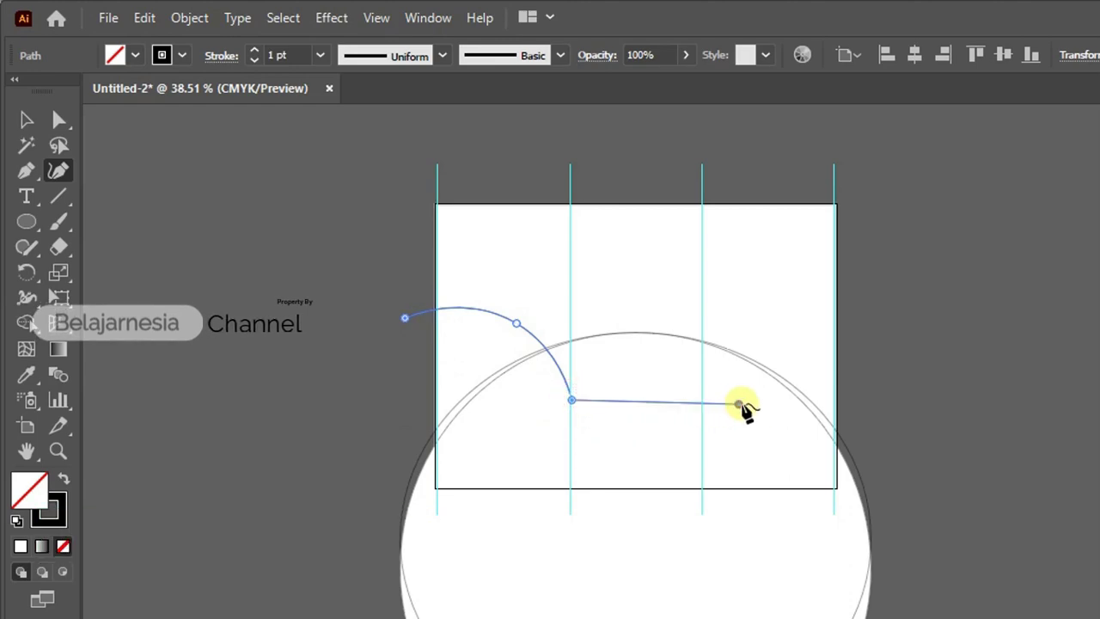
click(760, 247)
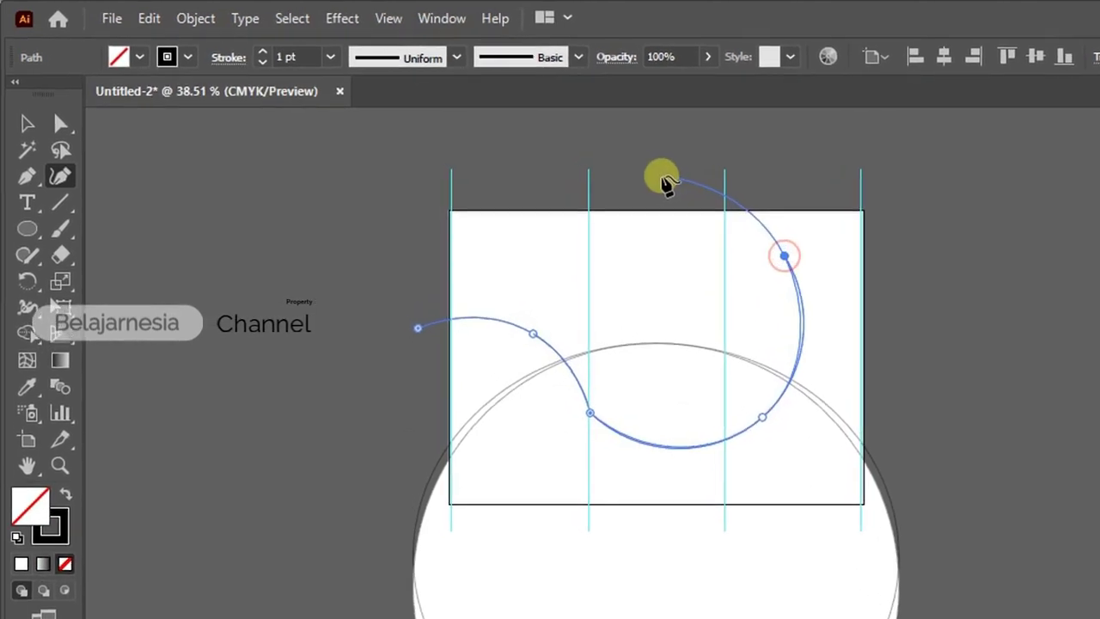
click(641, 171)
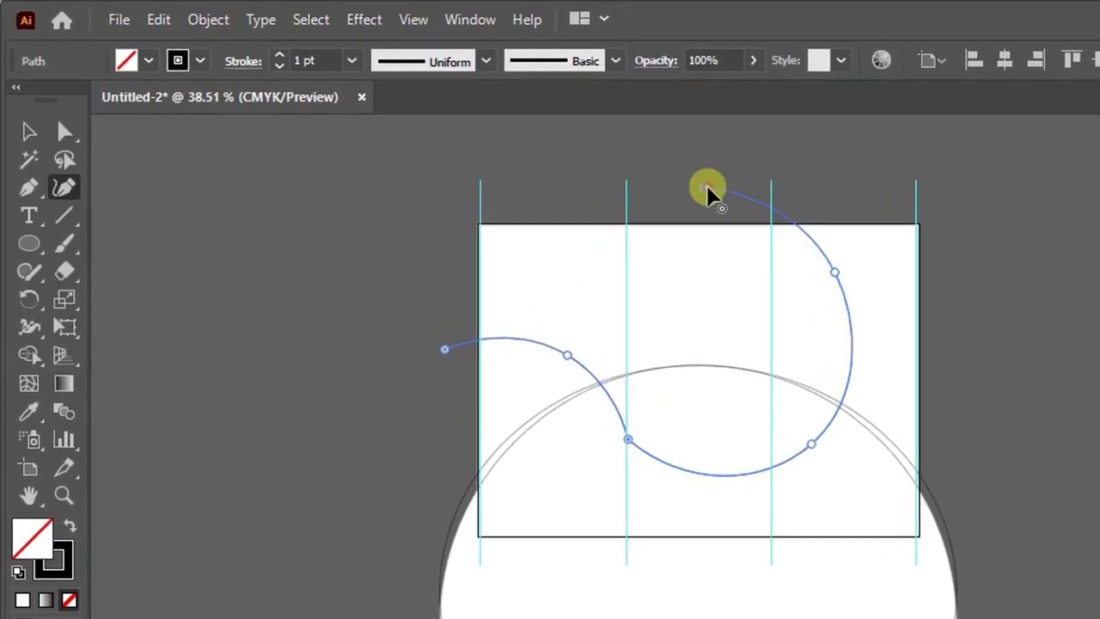
Step: Extend the curve past the artboard's right side and down, then finish the path
click(1036, 239)
click(1039, 447)
click(1030, 568)
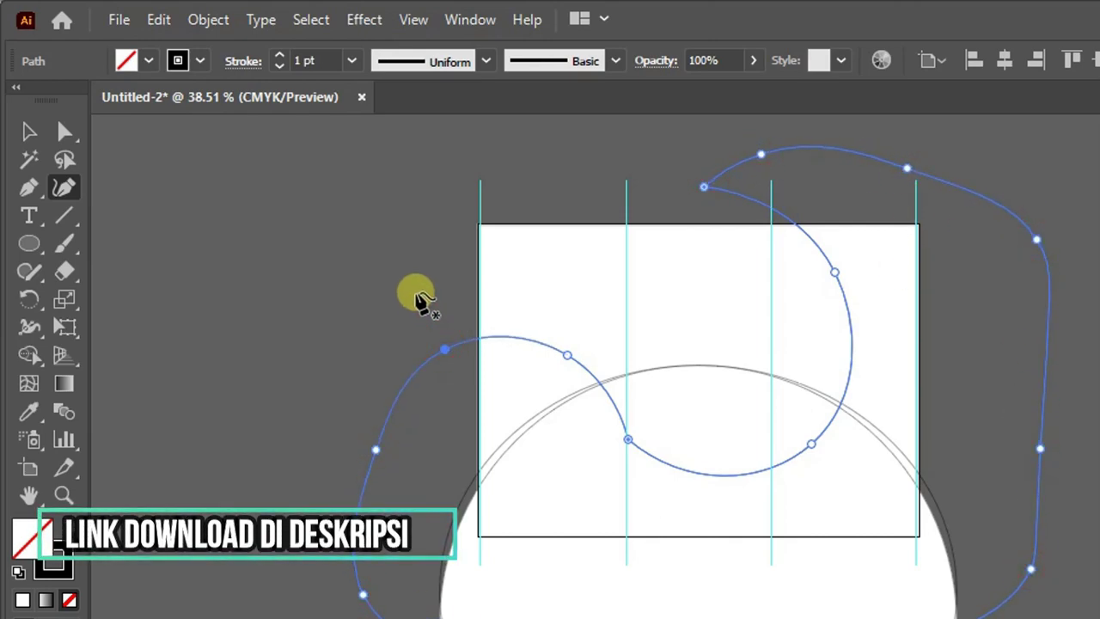
key(v)
click(407, 288)
click(446, 350)
click(449, 365)
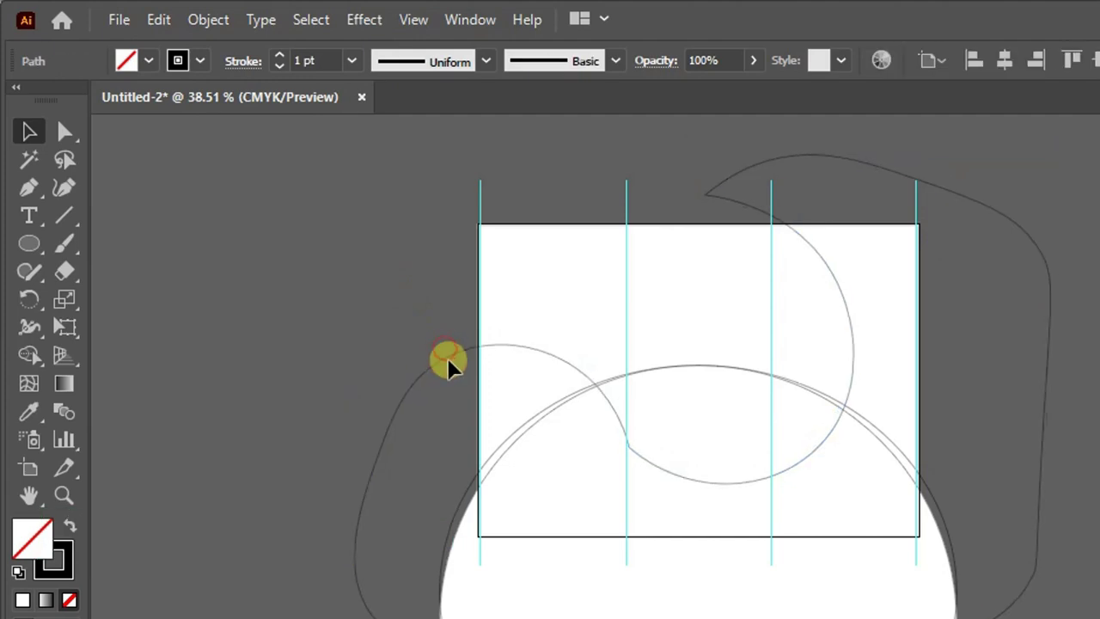
click(449, 365)
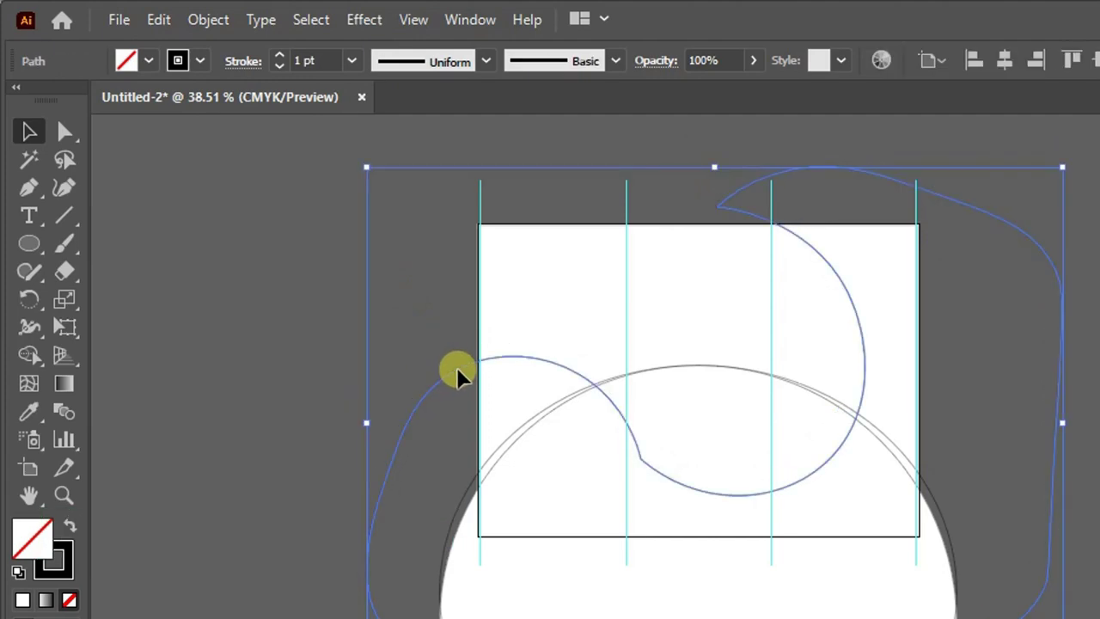
click(60, 189)
Step: Draw a short hooked curve near the first fold guide at the top of the page
click(603, 197)
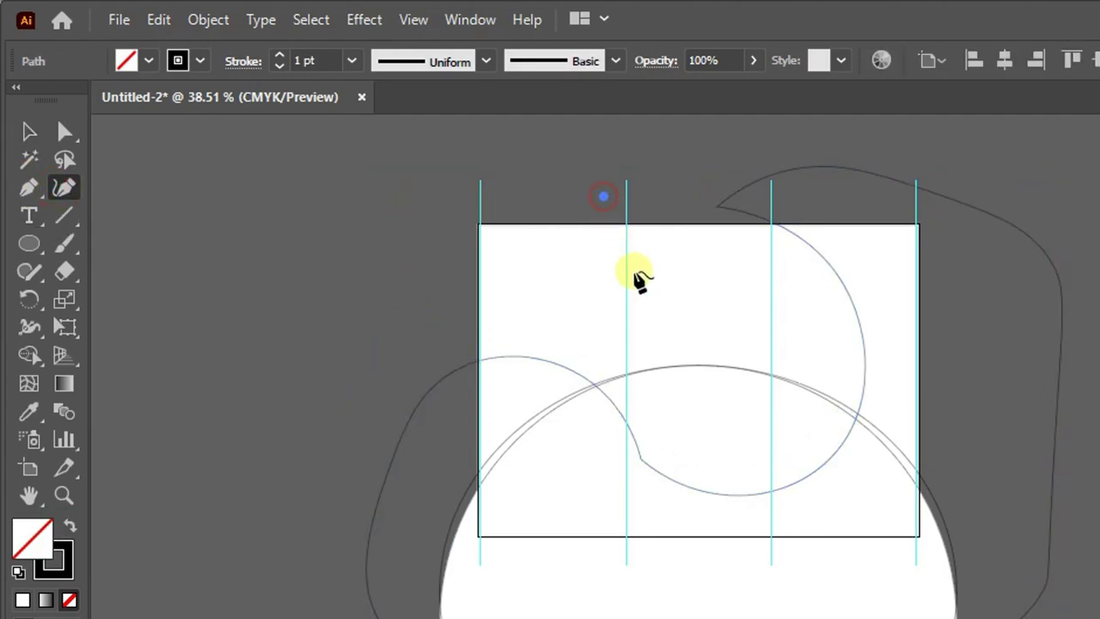
click(640, 285)
click(610, 325)
click(550, 328)
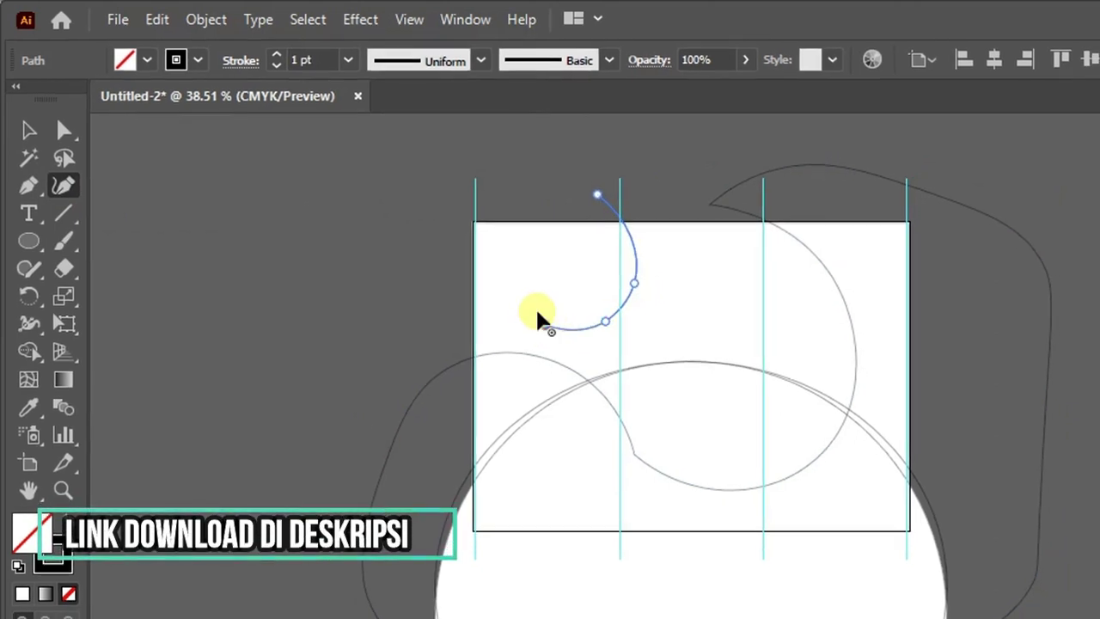
click(504, 250)
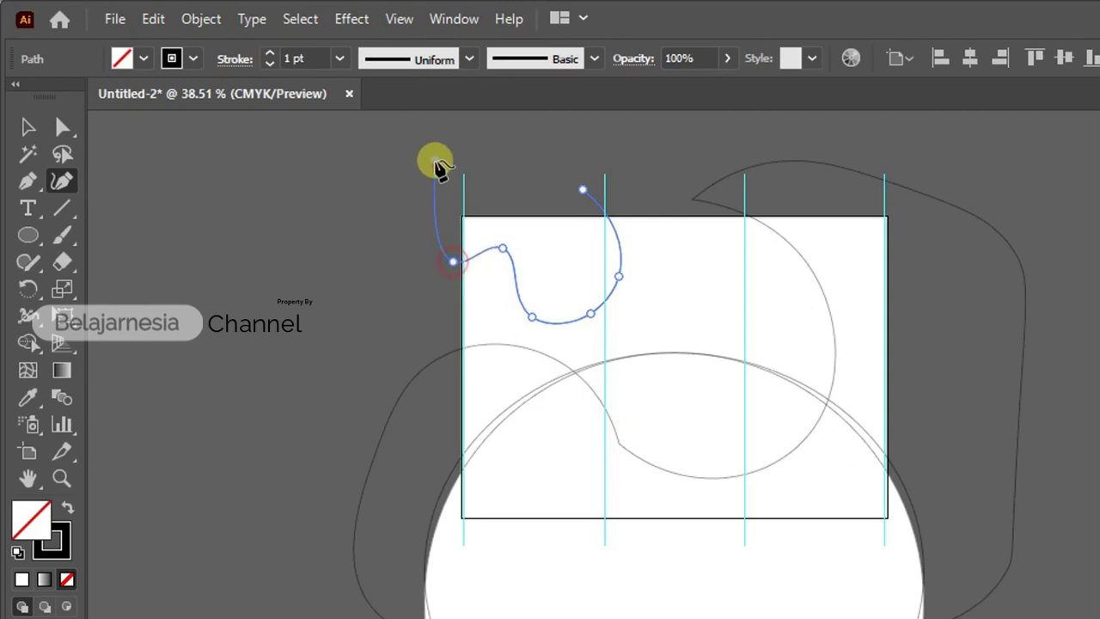
key(v)
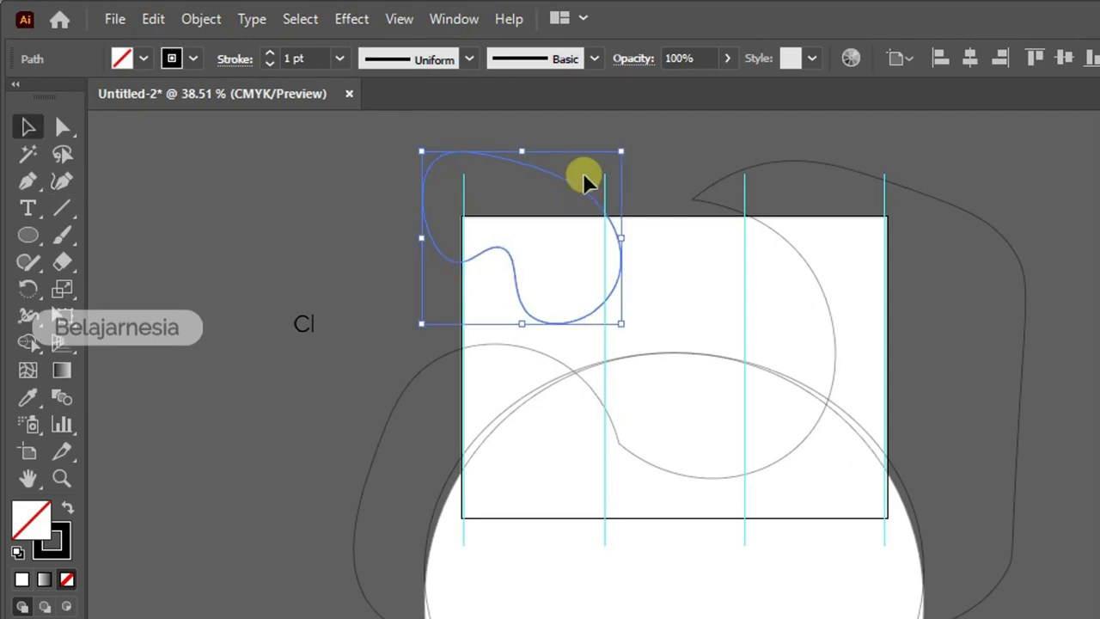
drag(572, 189, 464, 322)
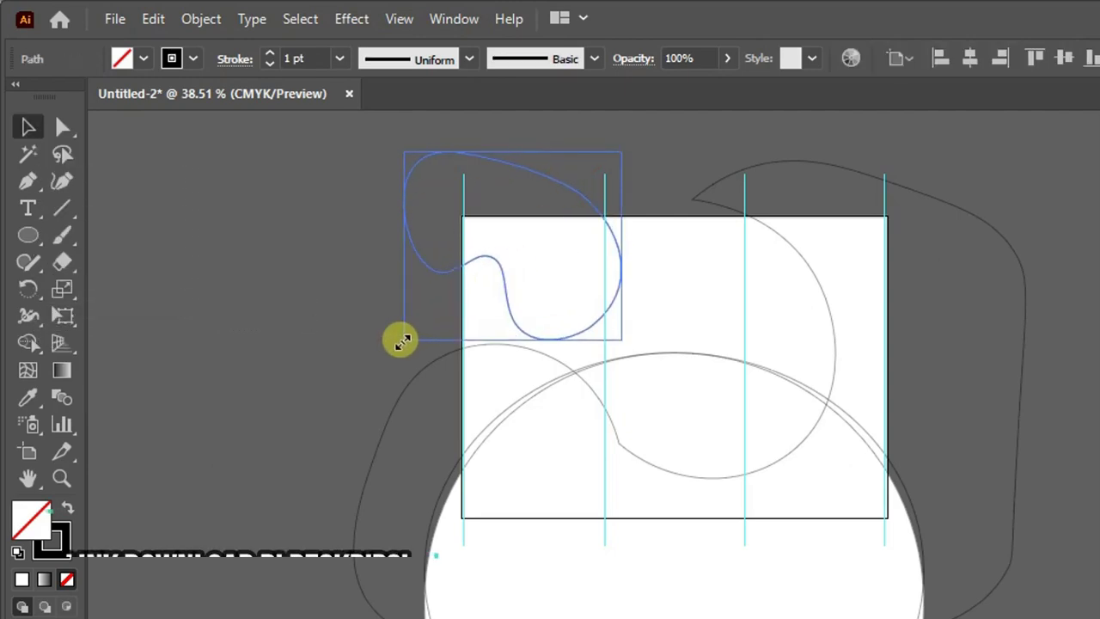
Step: Draw a small circle on the wavy curve inside the left panel
click(30, 236)
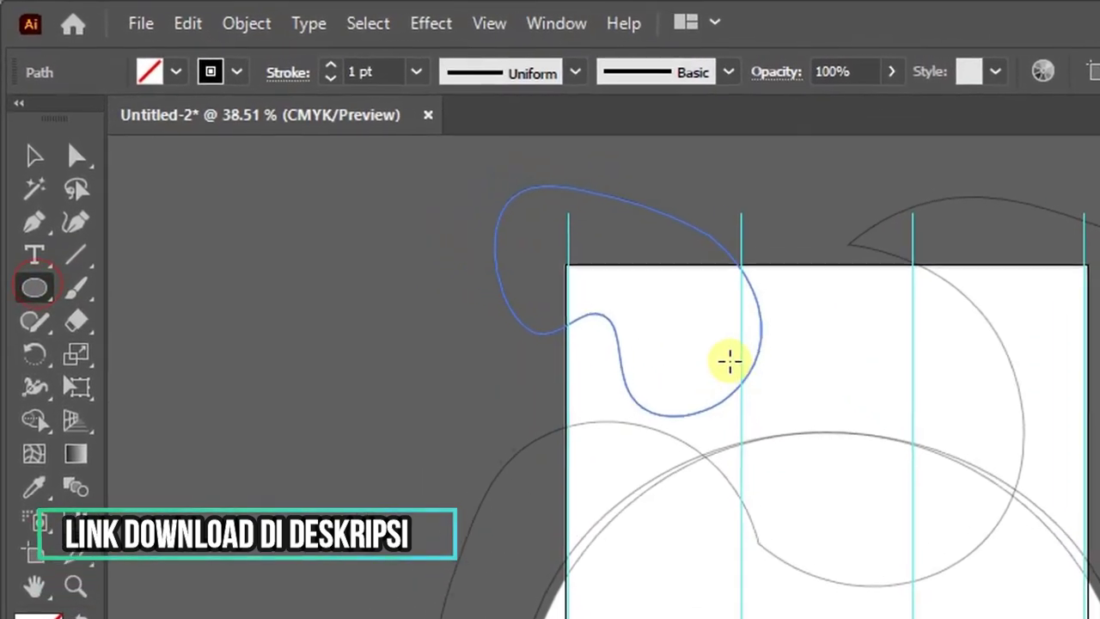
drag(600, 296, 633, 330)
key(v)
click(804, 391)
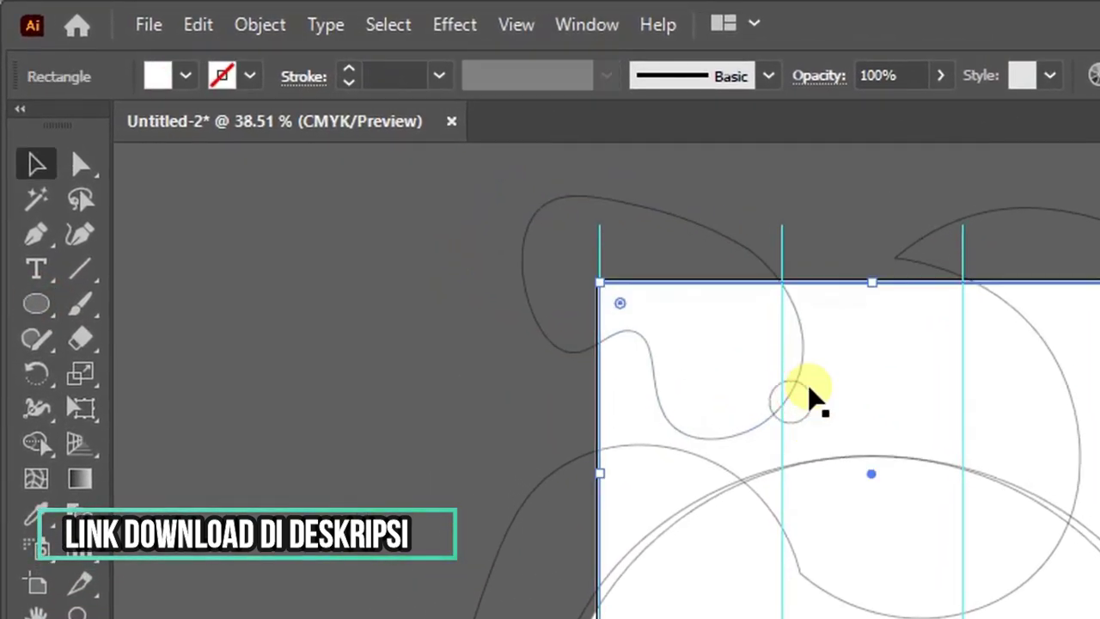
scroll(810, 392, up, 2)
click(838, 404)
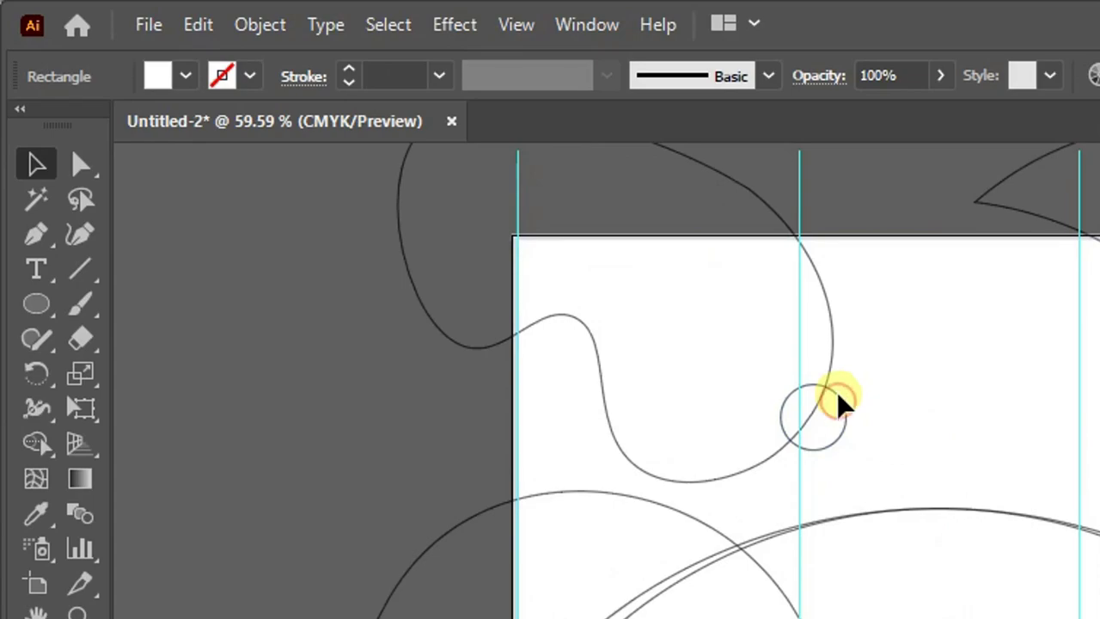
Step: Zoom around the page to inspect the small circle and the top of the page
key(z)
alt+click(925, 181)
drag(824, 311, 767, 311)
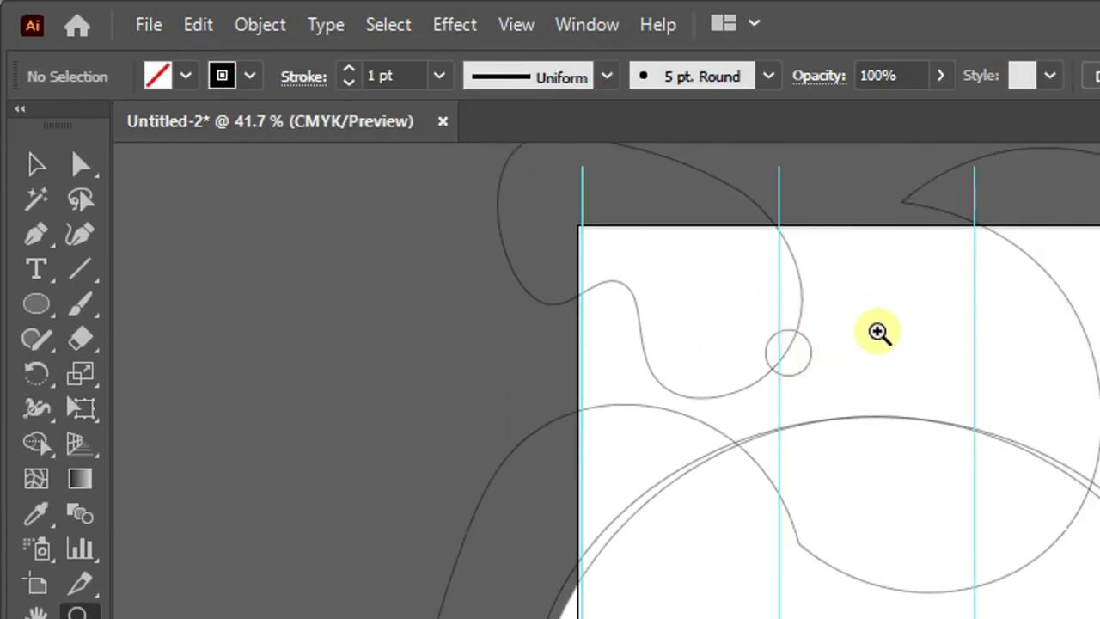
alt+click(881, 329)
key(b)
key(v)
click(854, 308)
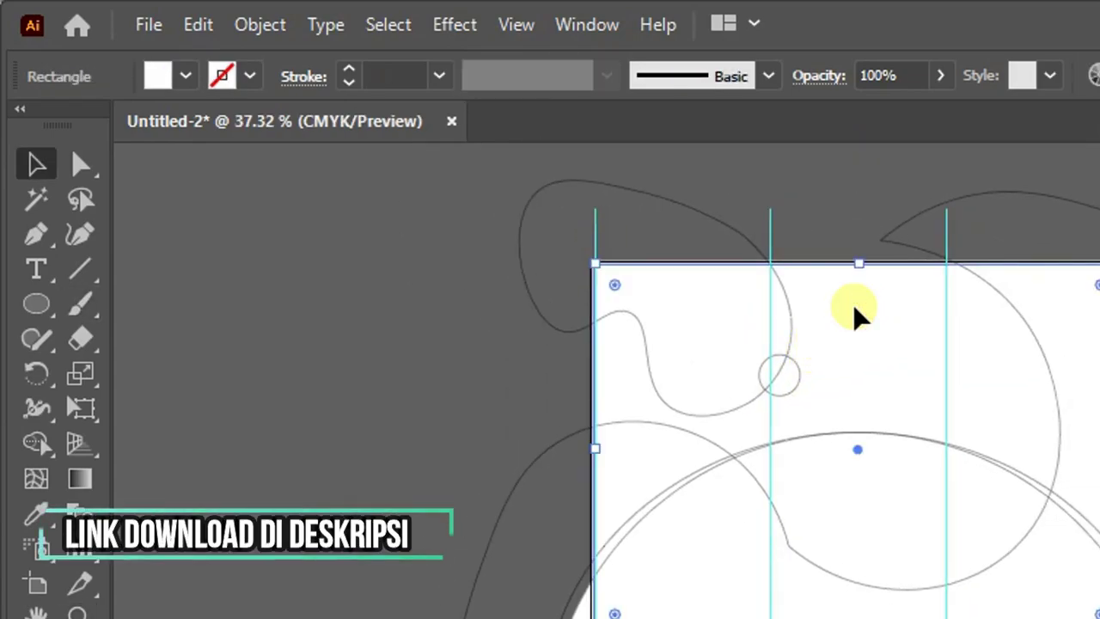
key(z)
mouse_move(393, 191)
mouse_down()
mouse_move(565, 247)
mouse_move(982, 248)
mouse_up()
Step: Draw a horizontal line with default black stroke just below the page's top edge
key(backslash)
key(z)
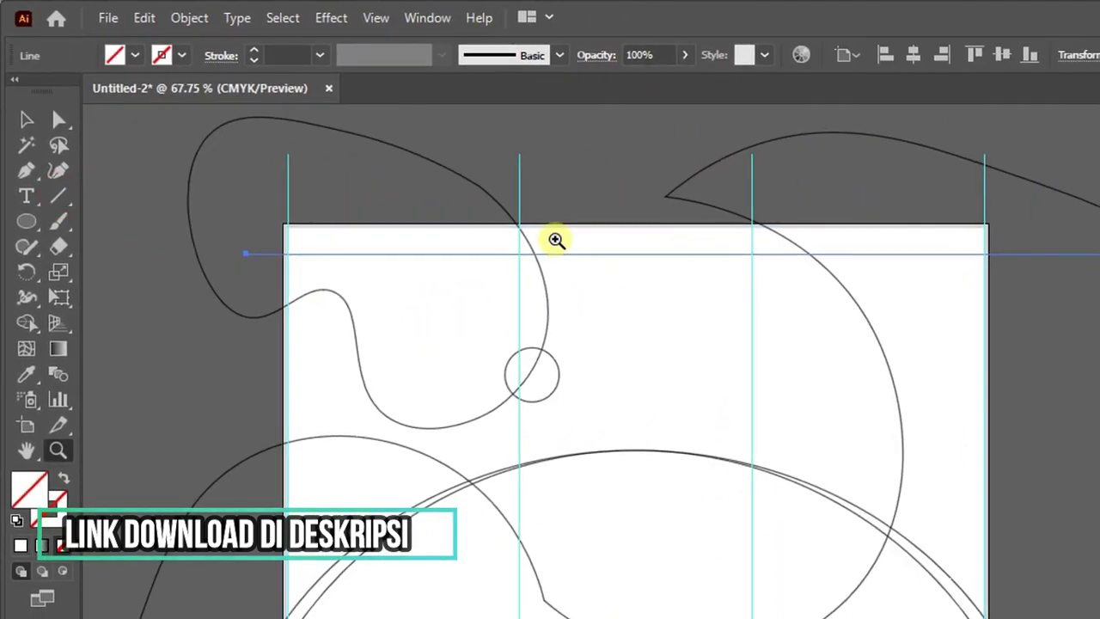
click(557, 238)
key(d)
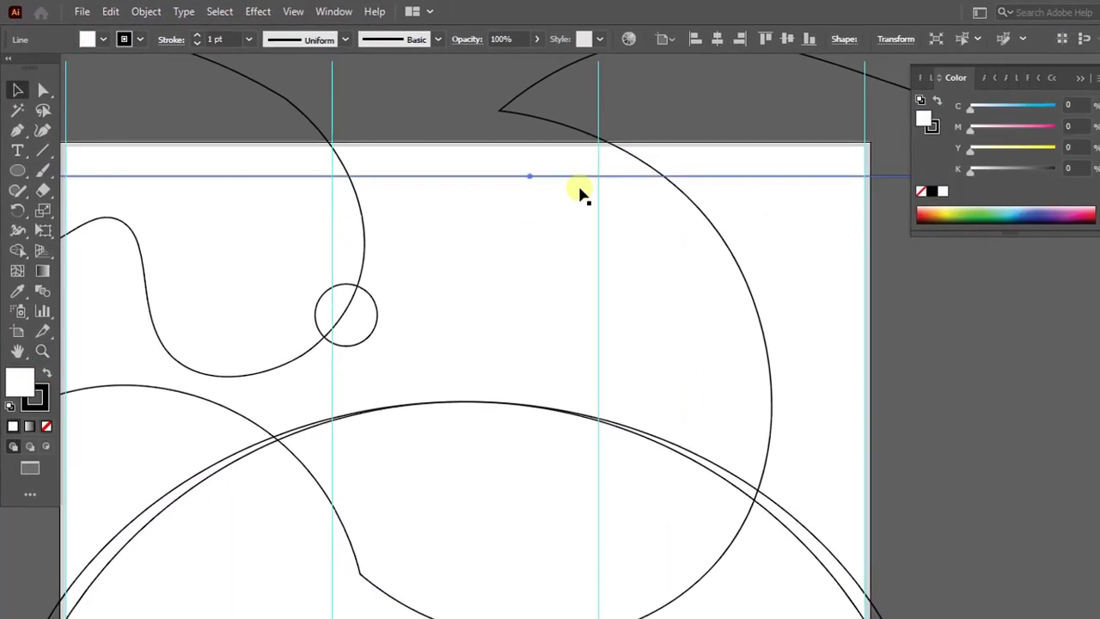
key(ctrl+minus)
key(b)
drag(827, 183, 842, 164)
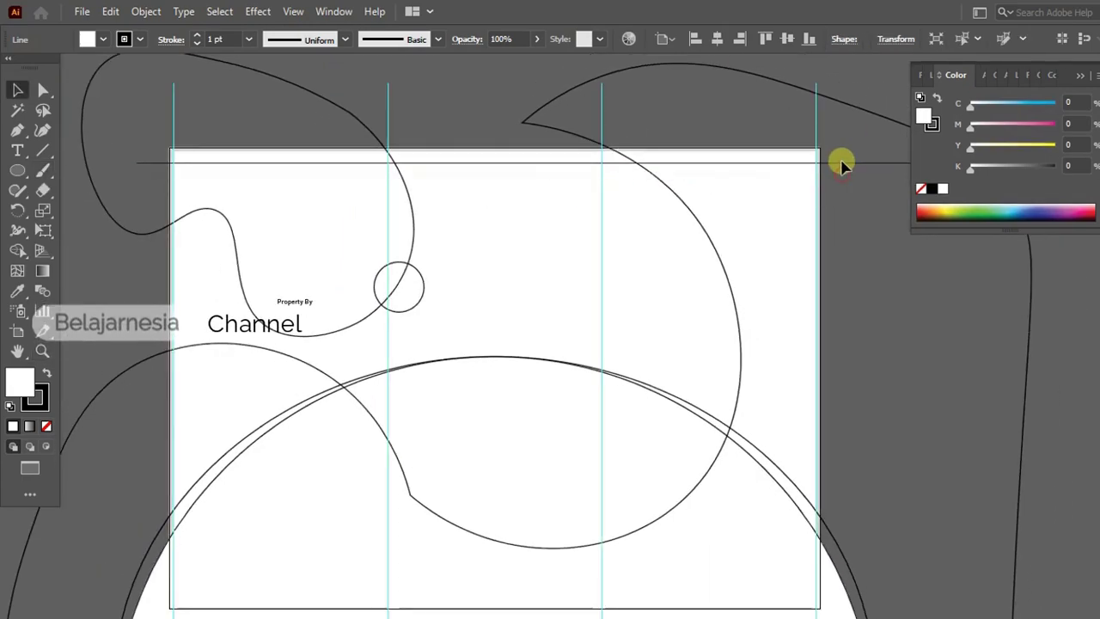
Step: Add a vertical copy of the line rotated 90° and centre it horizontally on the page
key(z)
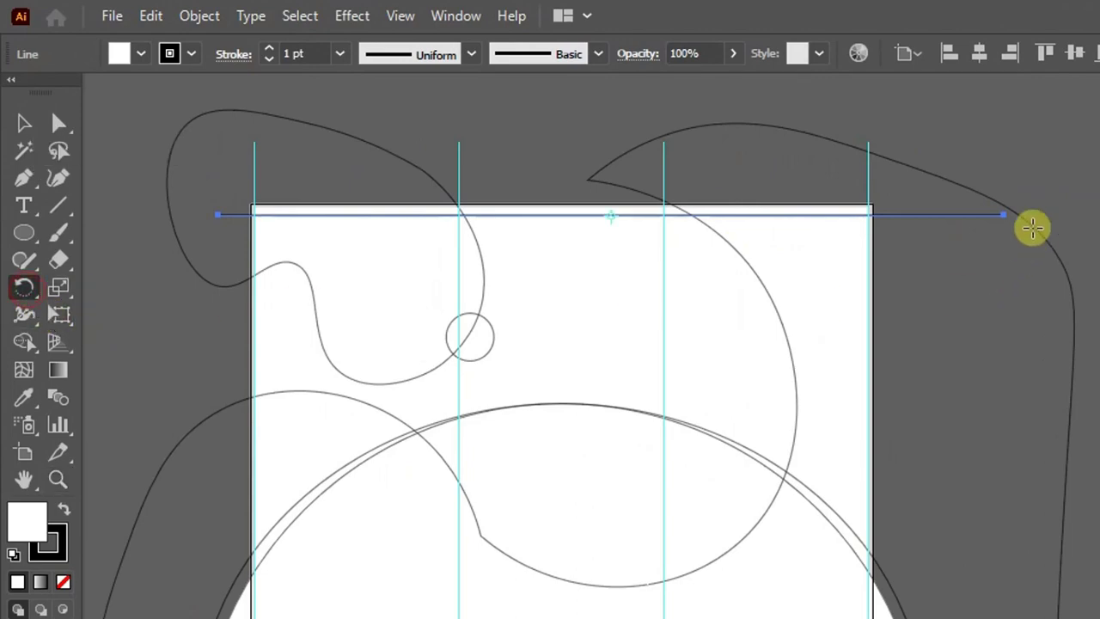
drag(1029, 225, 627, 540)
key(v)
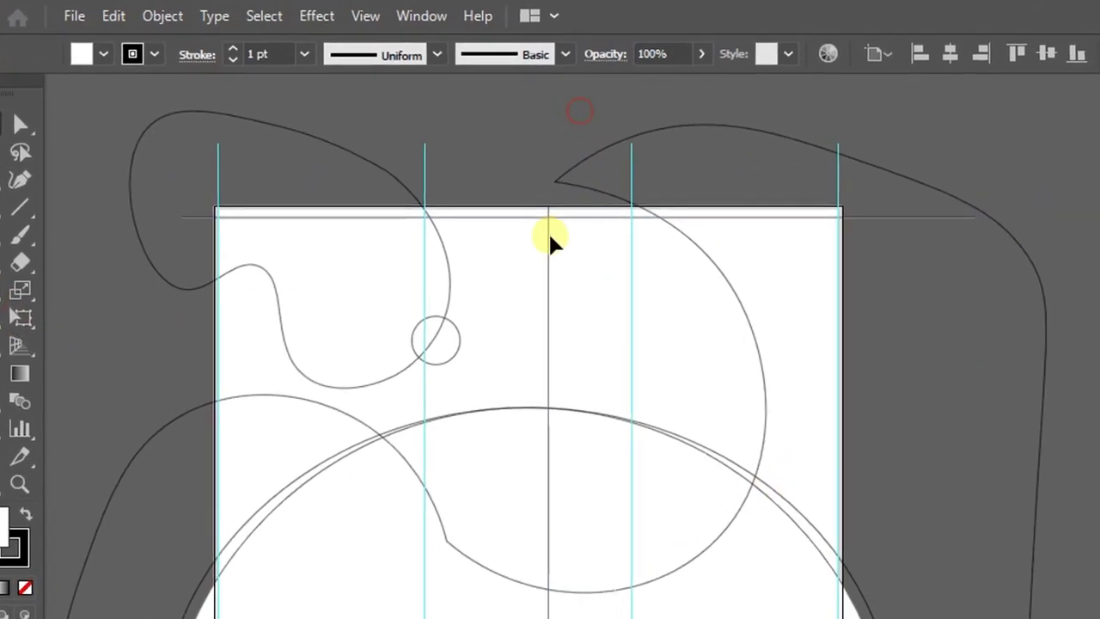
drag(614, 112, 570, 305)
click(871, 53)
click(893, 143)
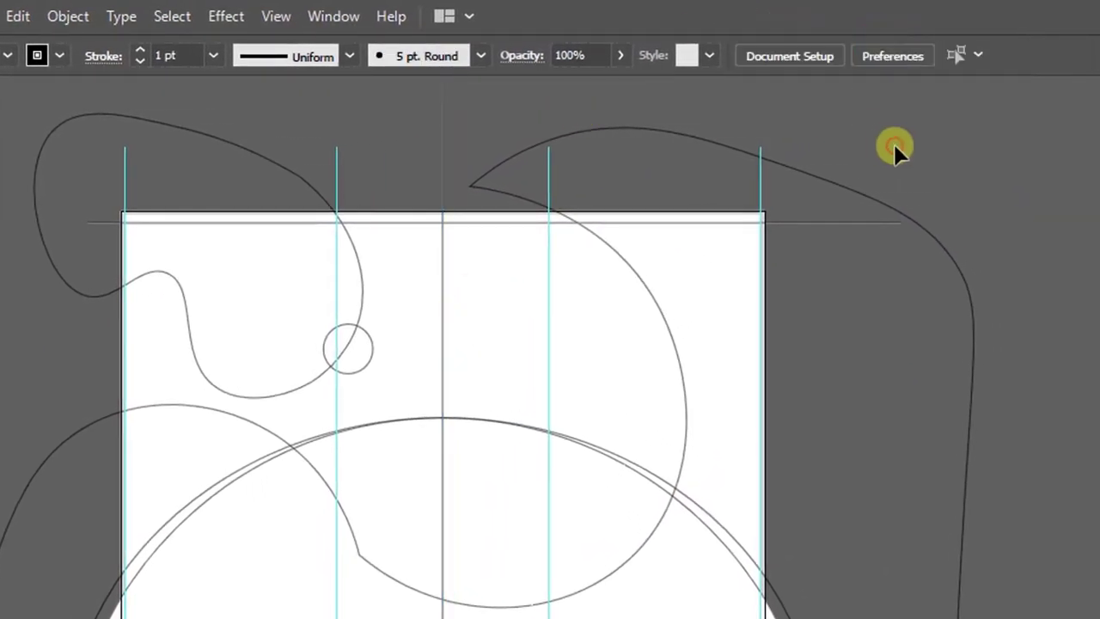
ctrl+alt+click(778, 178)
Step: Lock the background rectangle with Object > Lock > Selection
key(ctrl+plus)
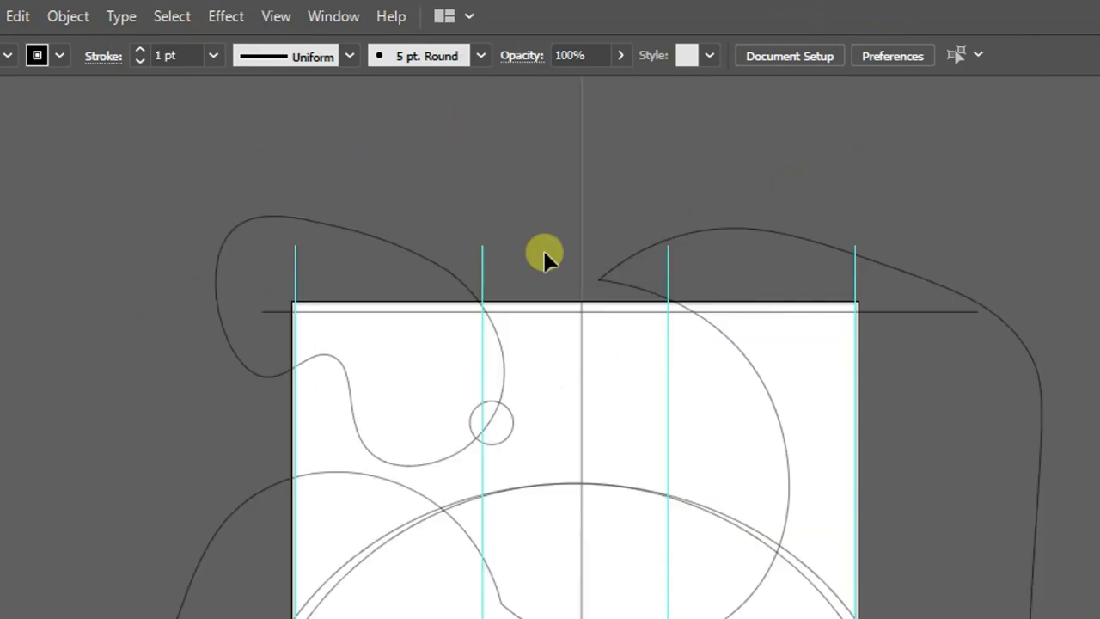
click(476, 294)
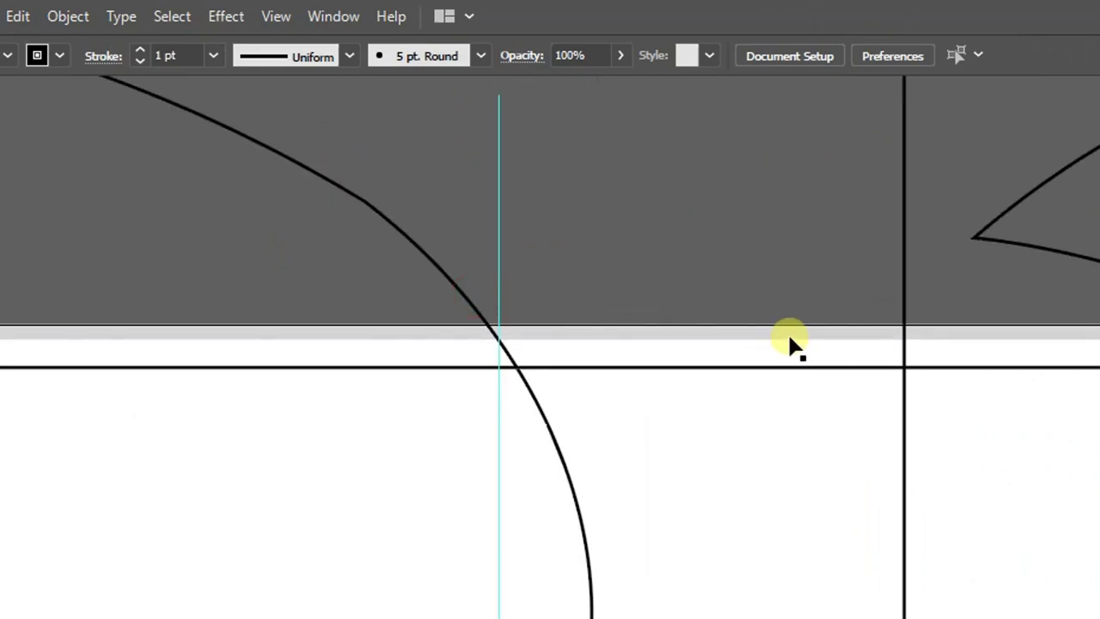
click(789, 337)
click(153, 12)
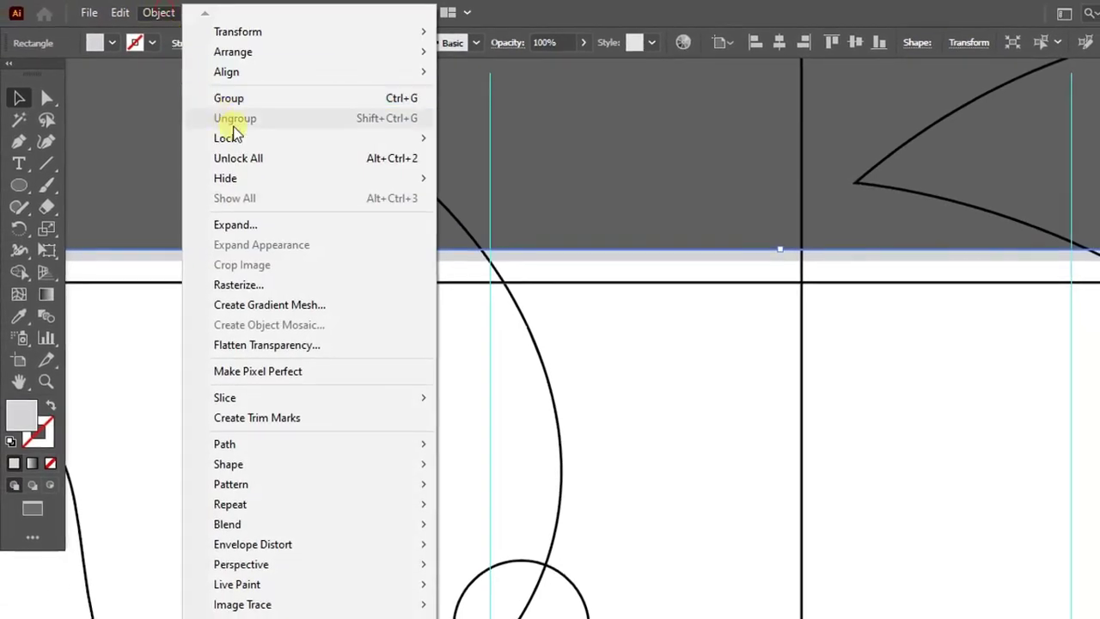
click(482, 140)
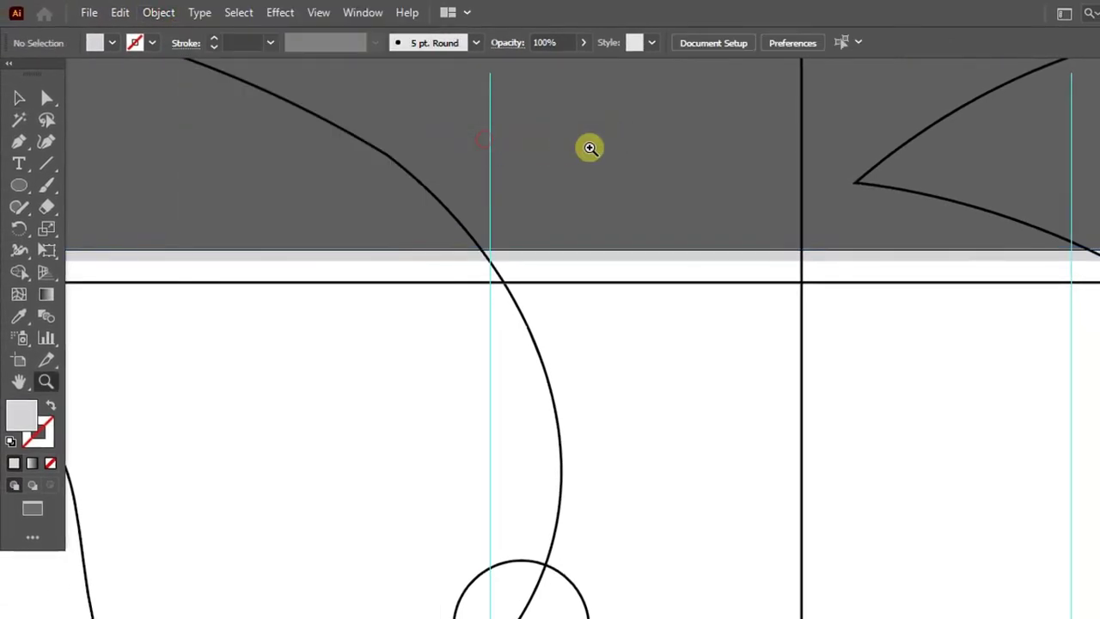
alt+click(439, 221)
Step: Select all paths and delete the shape piece left of the page with Shape Builder
alt+click(476, 182)
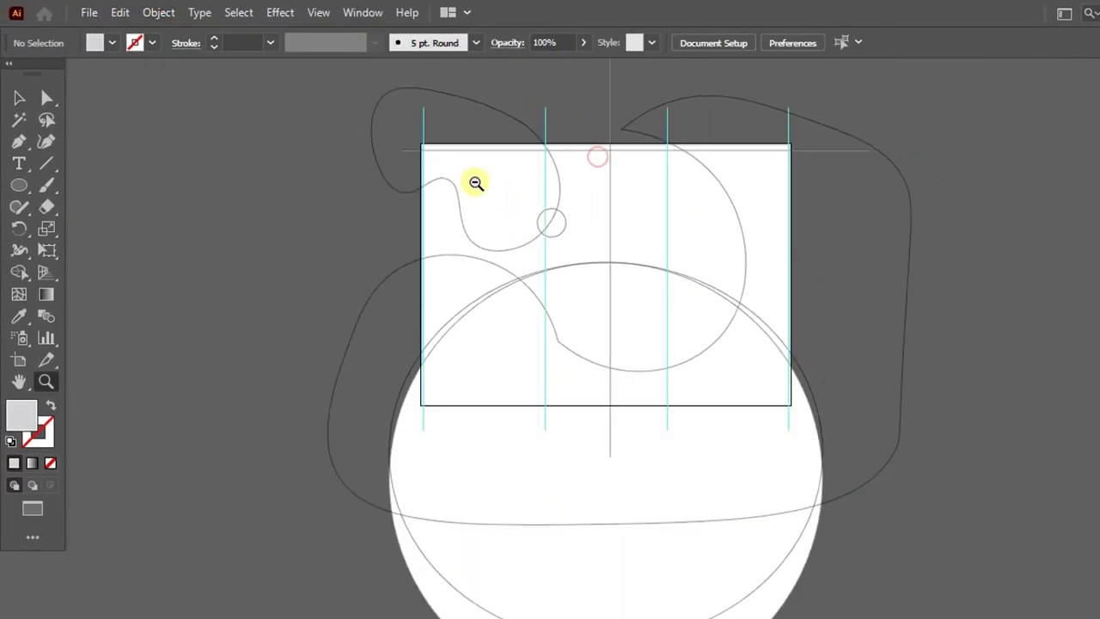
key(ctrl+a)
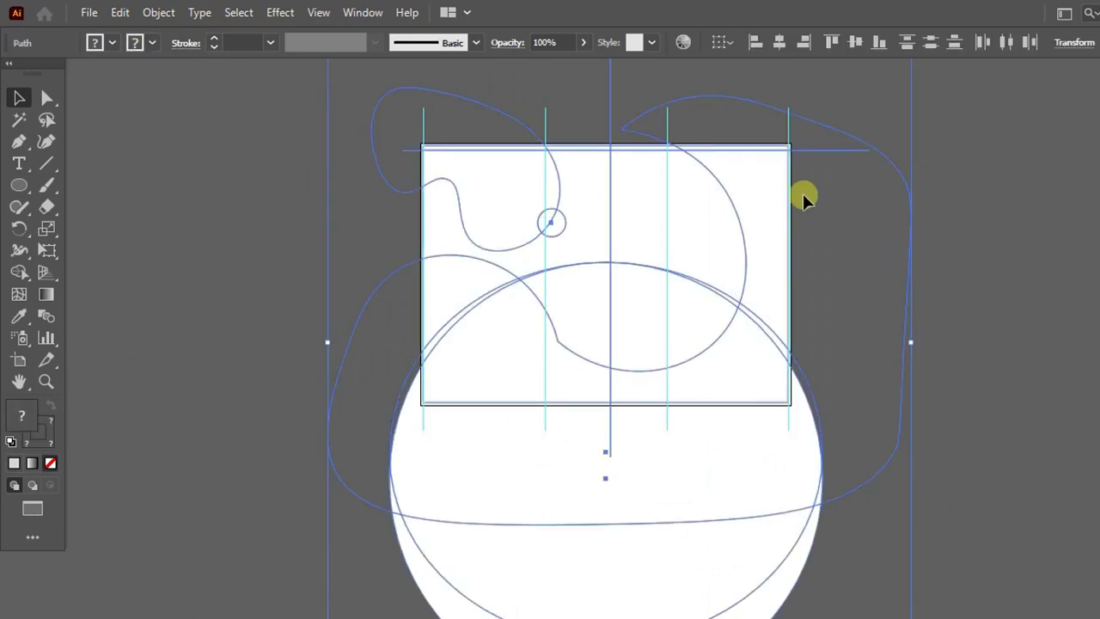
key(z)
drag(455, 155, 466, 160)
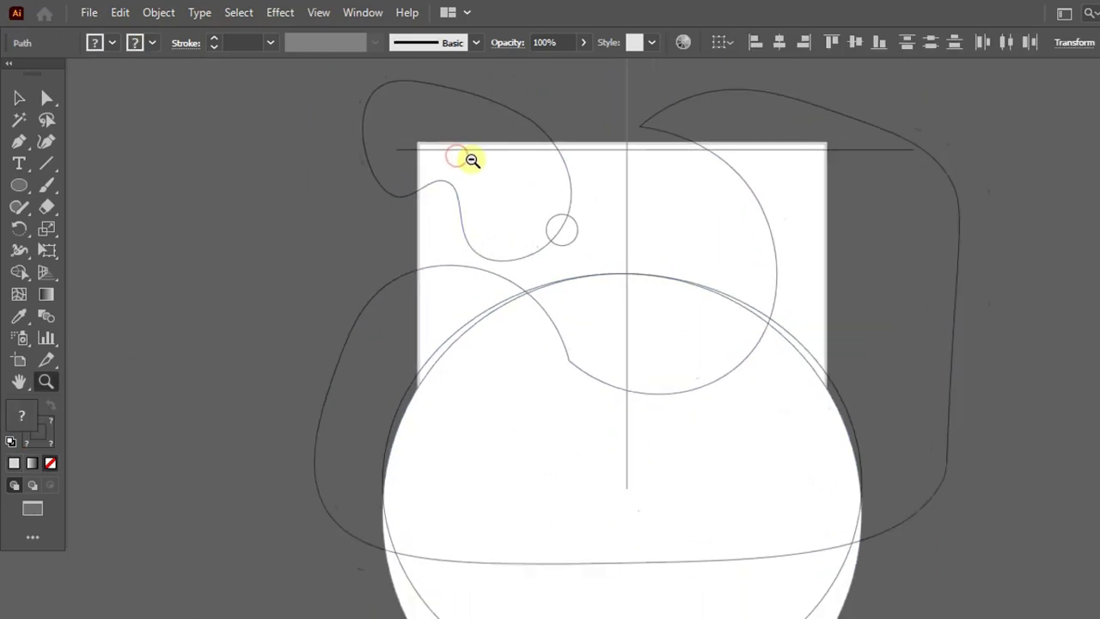
click(19, 271)
drag(428, 275, 361, 271)
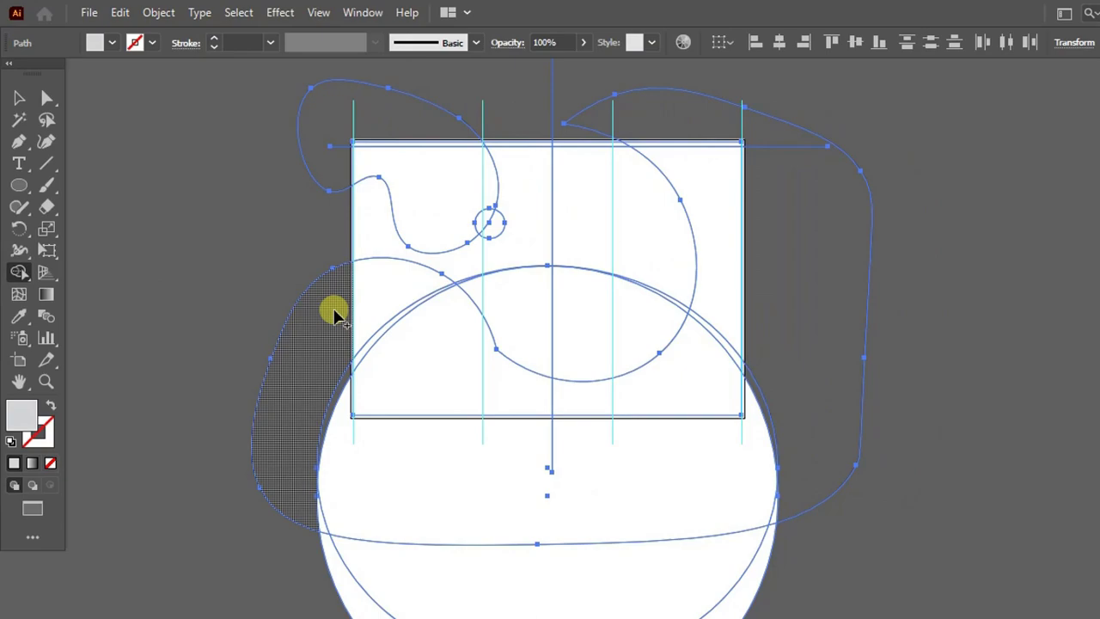
key(z)
click(336, 318)
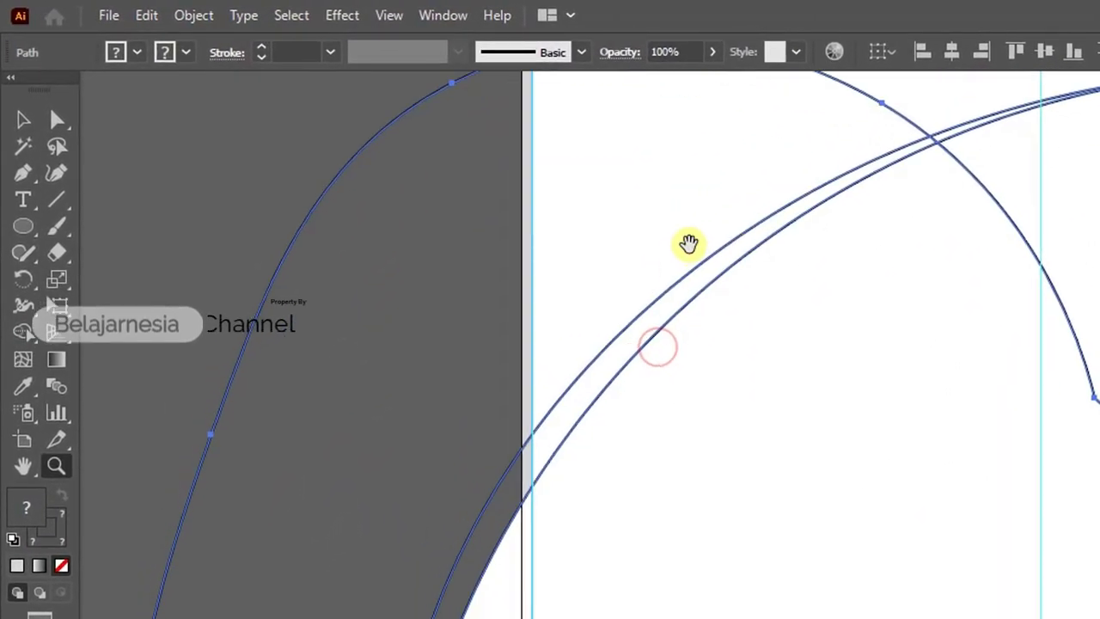
click(23, 332)
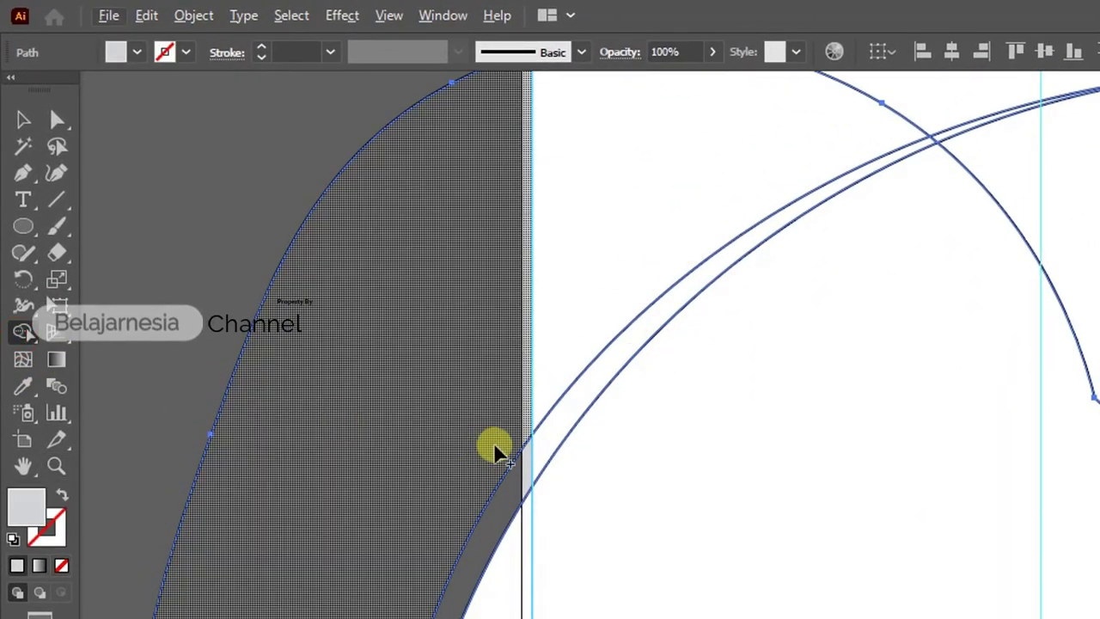
drag(498, 449, 523, 522)
Step: Delete the shape pieces sticking out right of and above the page
key(z)
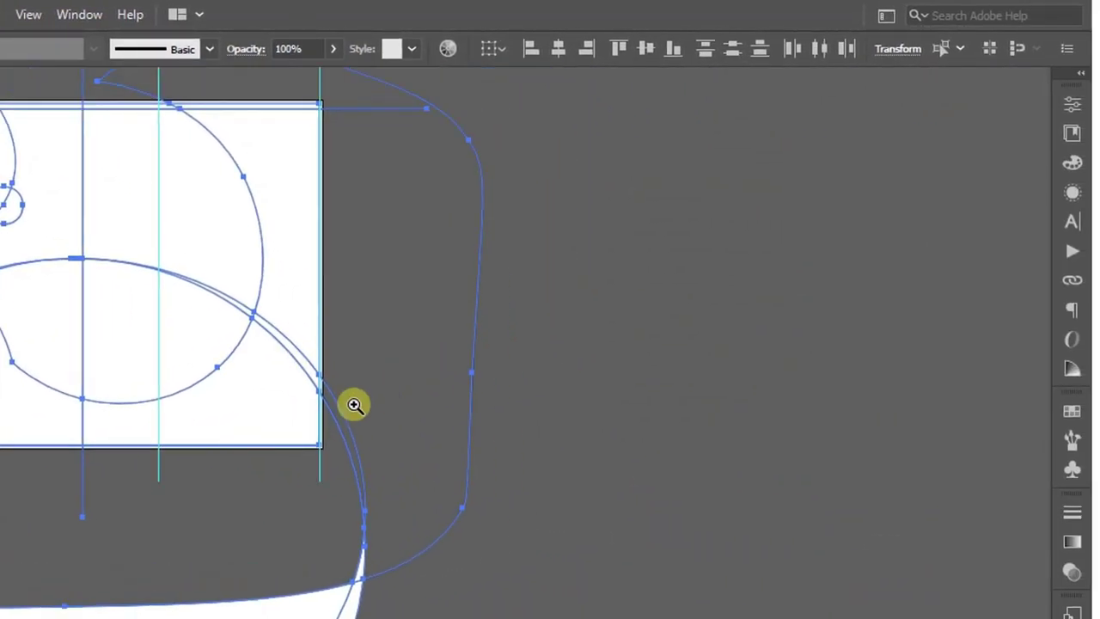
drag(309, 388, 664, 430)
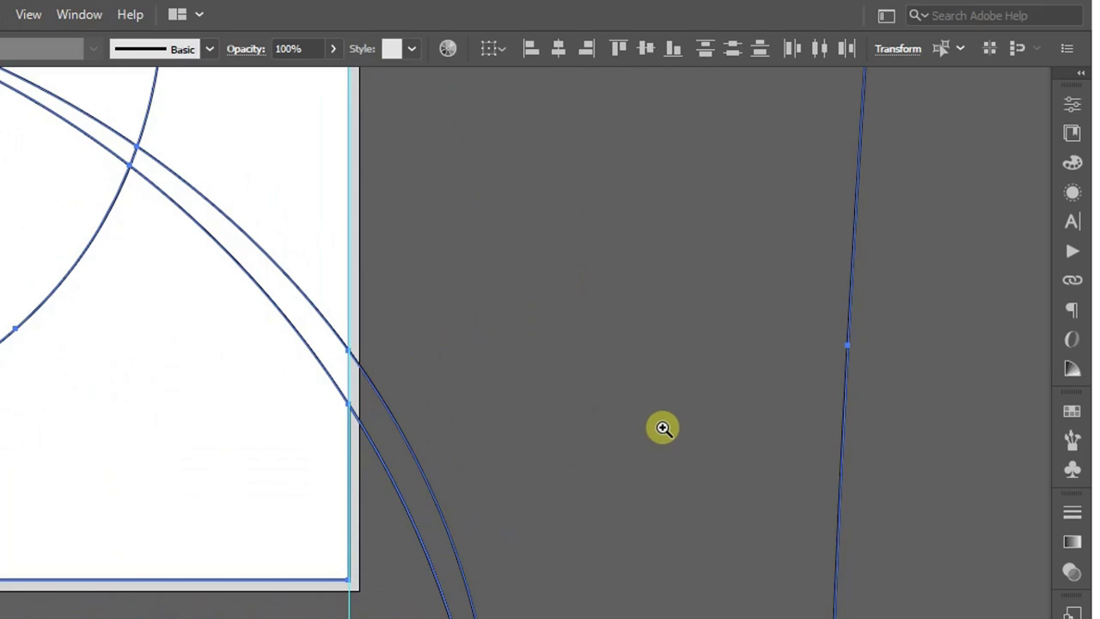
key(shift+m)
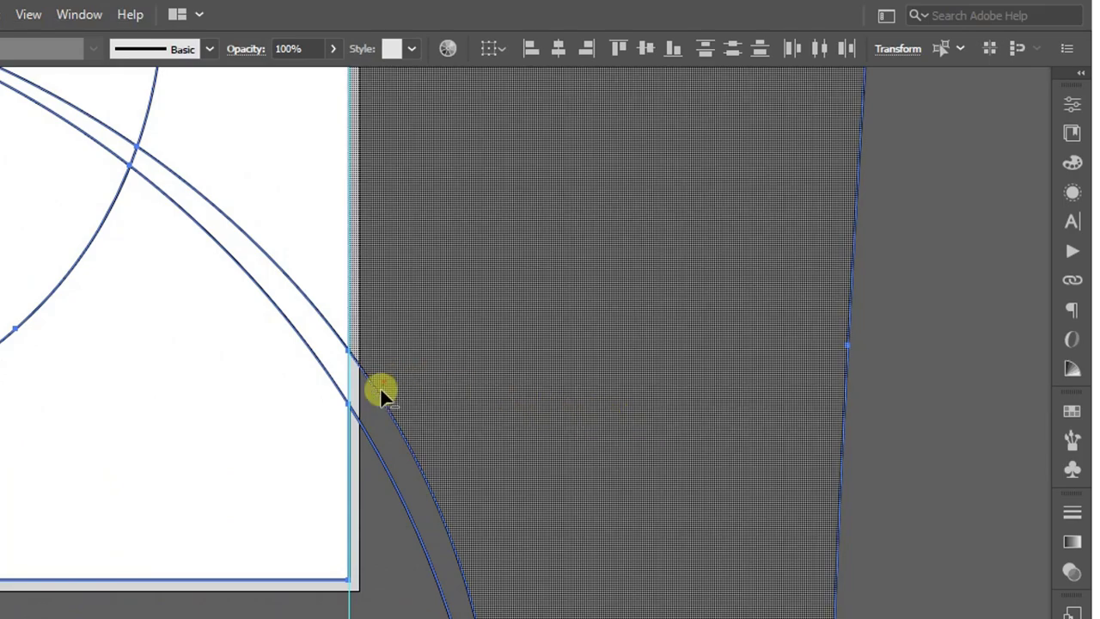
drag(380, 387, 368, 455)
mouse_move(530, 289)
mouse_down()
mouse_move(169, 409)
mouse_move(241, 474)
mouse_up()
mouse_move(124, 358)
mouse_down()
mouse_move(186, 420)
mouse_move(303, 198)
mouse_up()
key(shift+m)
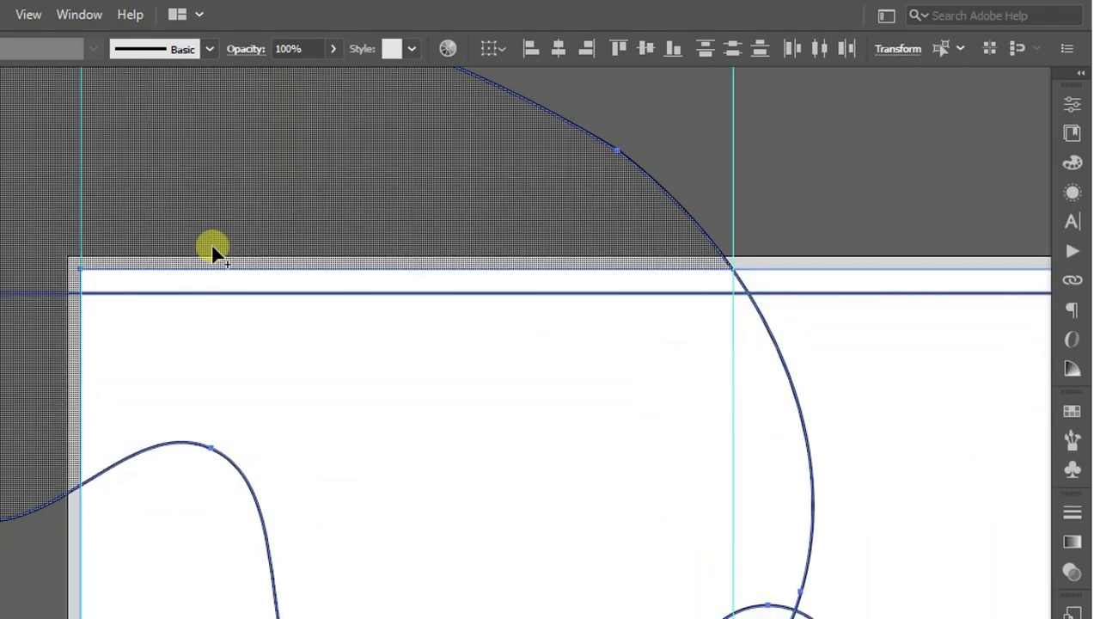
alt+click(50, 340)
drag(572, 187, 424, 162)
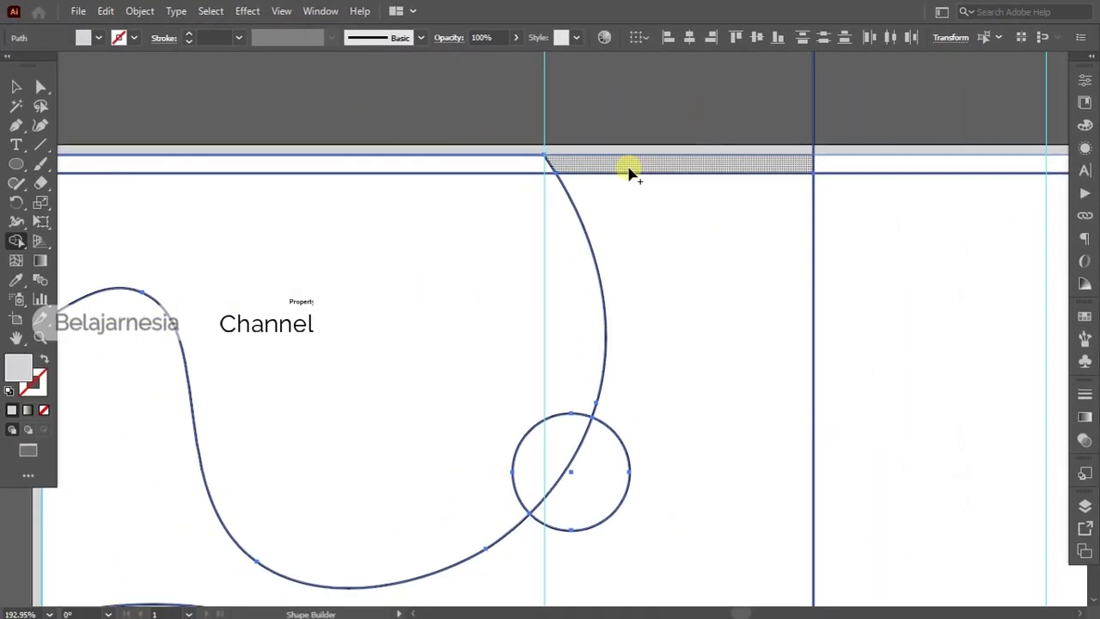
Step: Merge the thin strip pieces along the page's top edge into one shape
drag(554, 163, 508, 164)
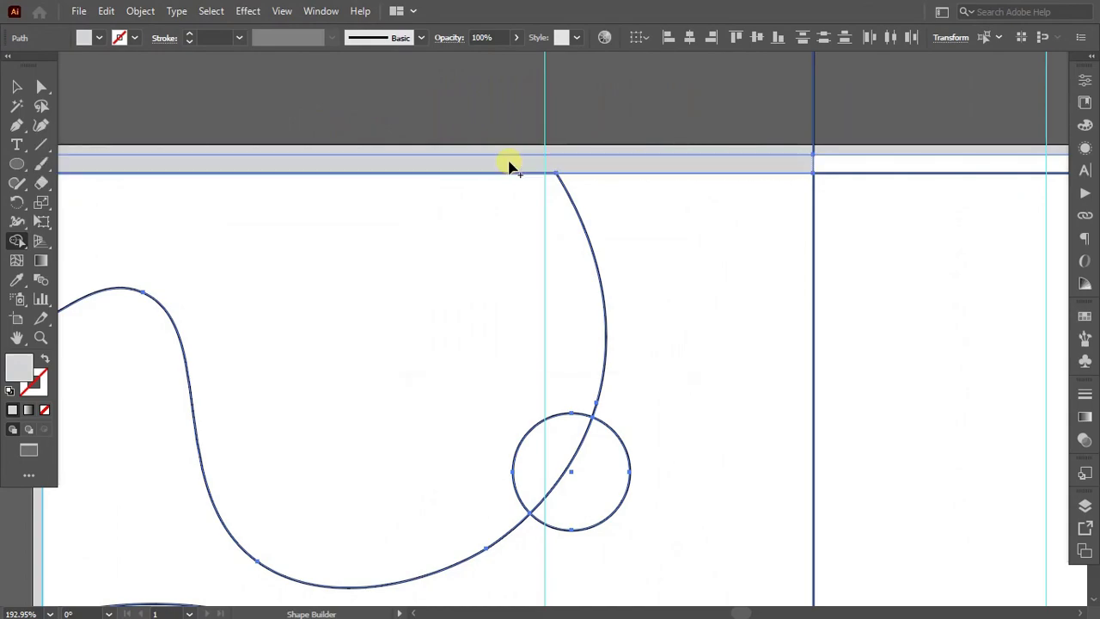
scroll(628, 132, right, 4)
scroll(460, 168, right, 5)
scroll(464, 164, right, 5)
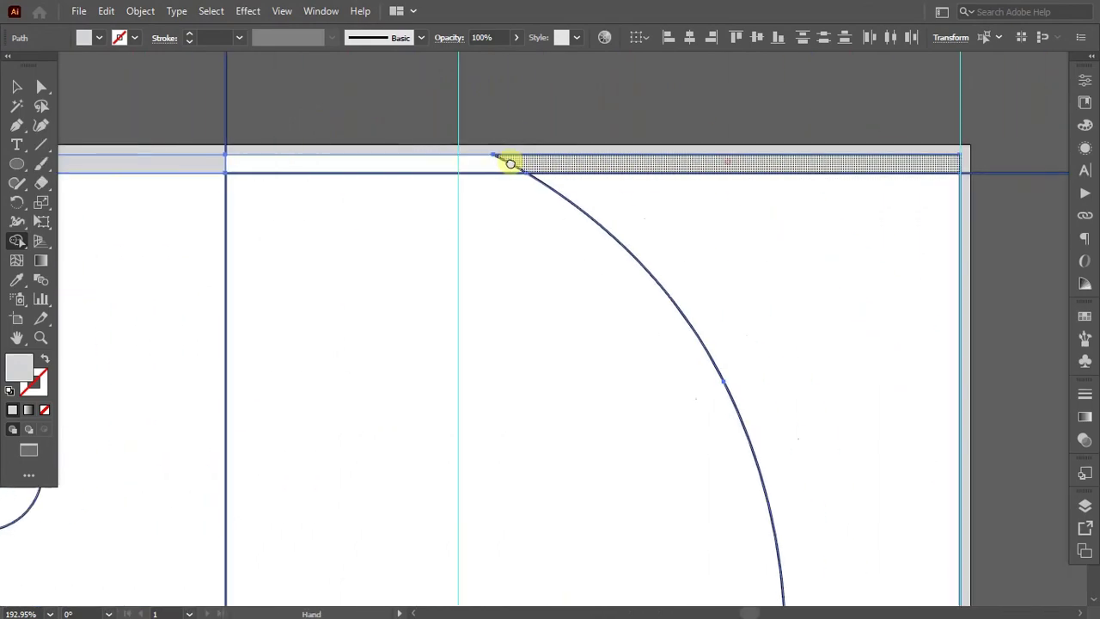
drag(429, 170, 515, 168)
key(z)
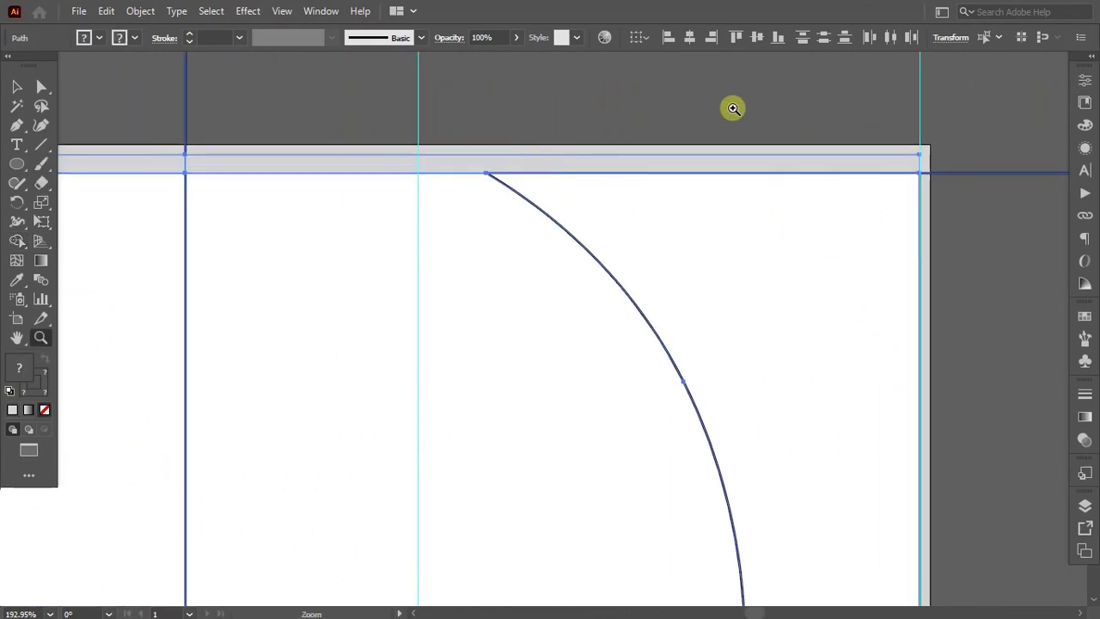
drag(729, 106, 481, 157)
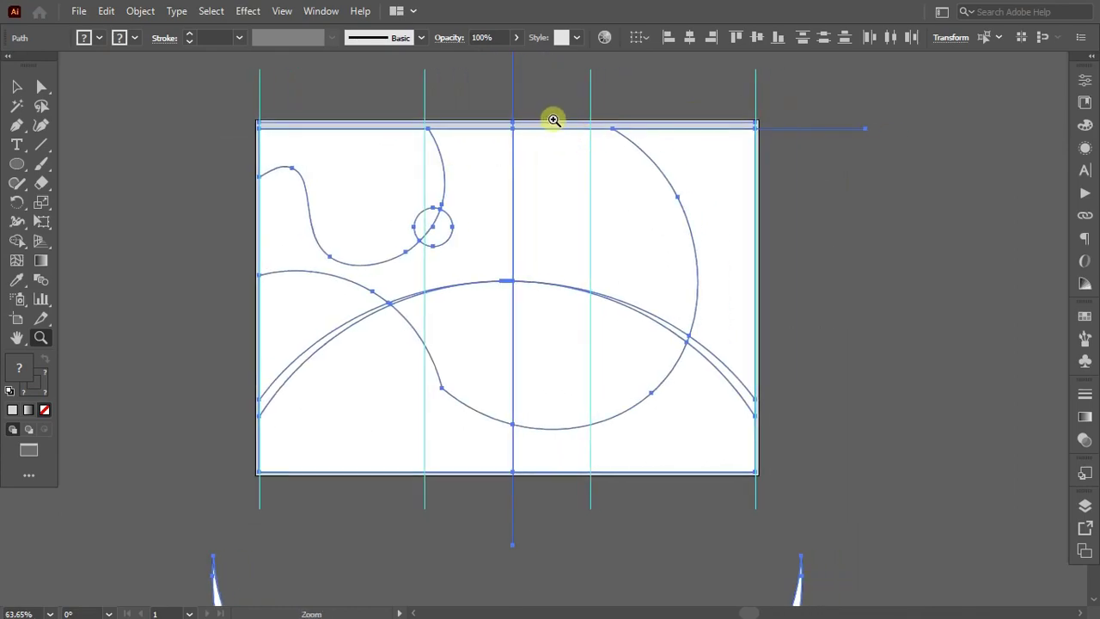
key(shift+m)
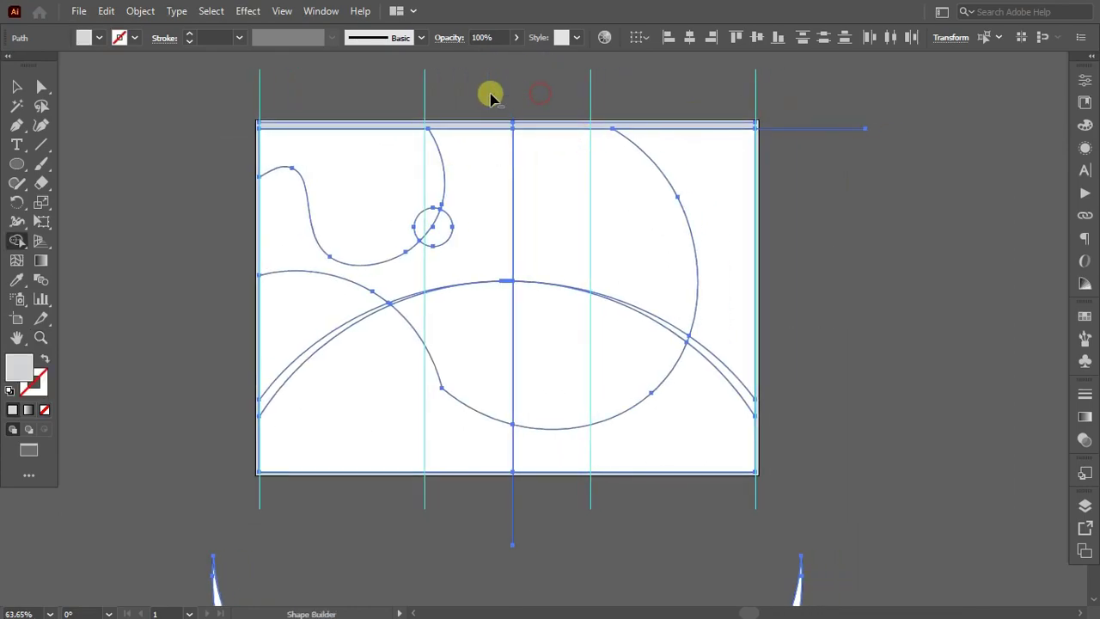
key(z)
drag(510, 135, 598, 145)
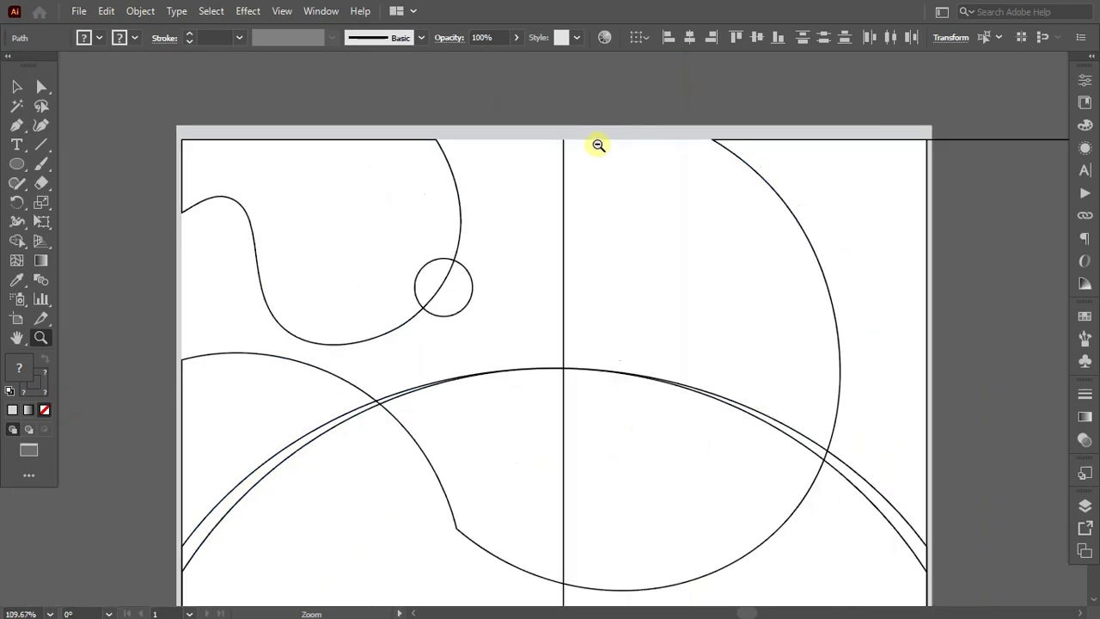
alt+click(598, 145)
Step: Delete the leftover bowl shape below the artboard
key(shift+m)
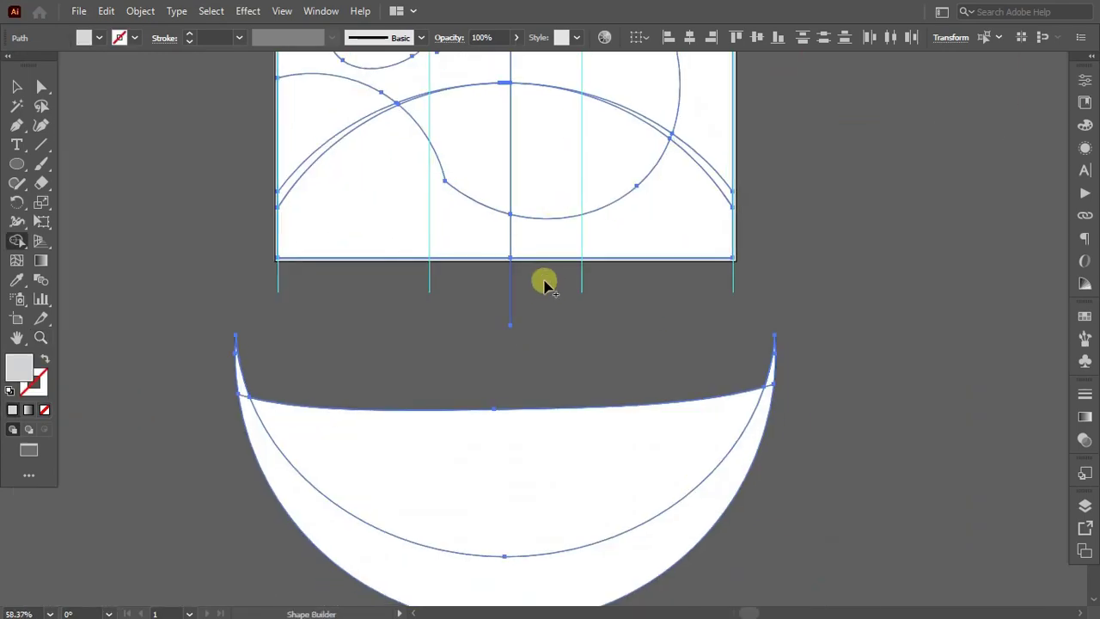
key(v)
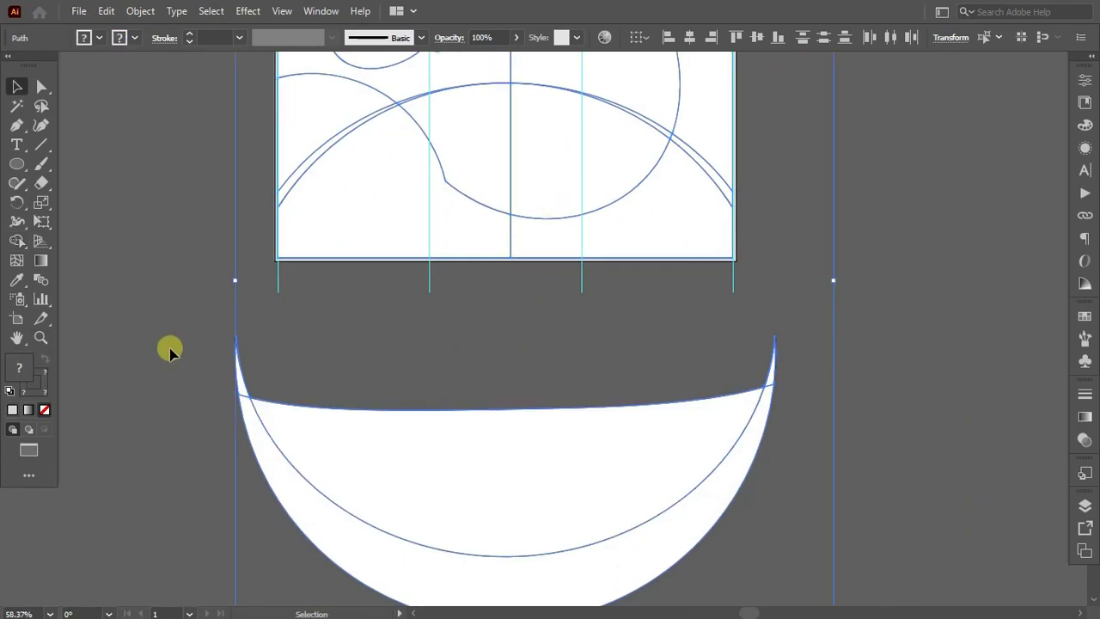
key(Delete)
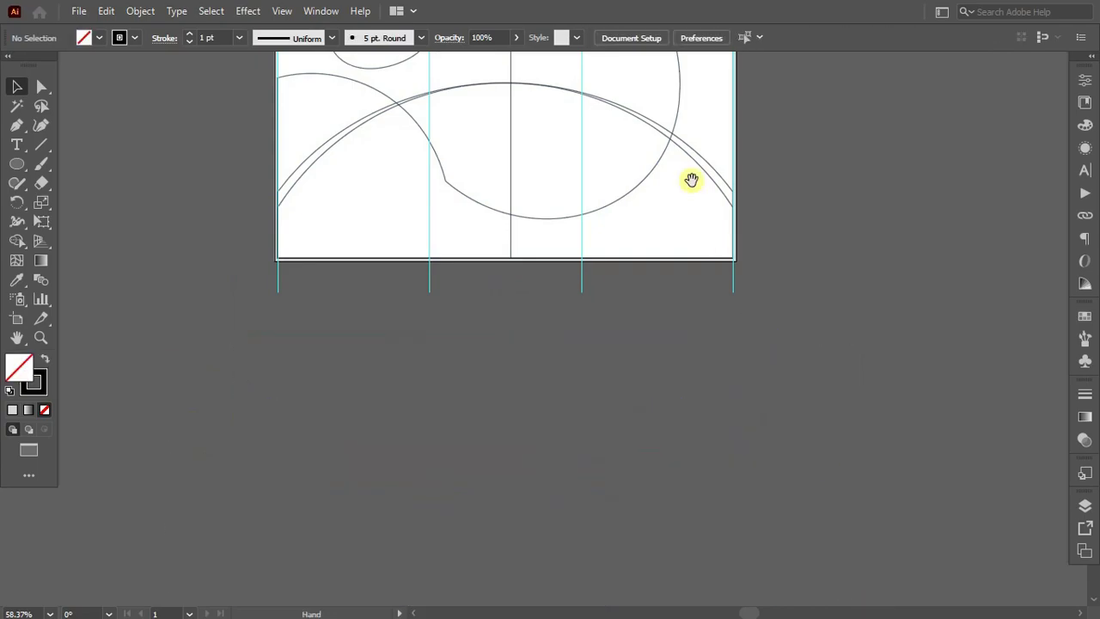
scroll(692, 180, up, 5)
scroll(486, 304, up, 3)
drag(590, 250, 561, 266)
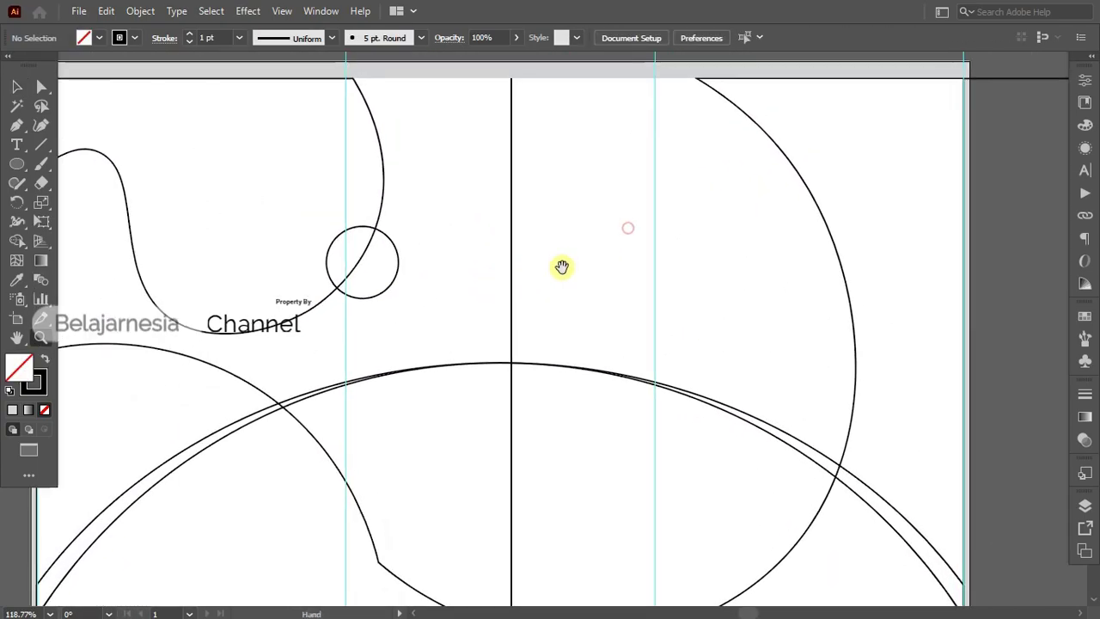
Step: Give the top-edge strip the default white fill and black outline
click(543, 81)
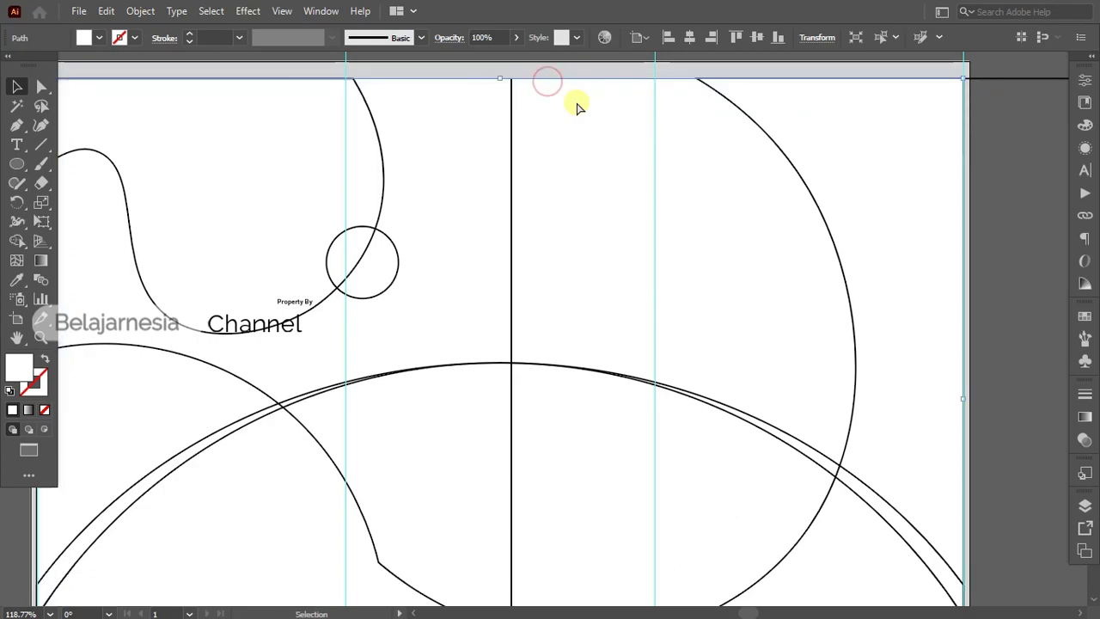
scroll(577, 106, down, 3)
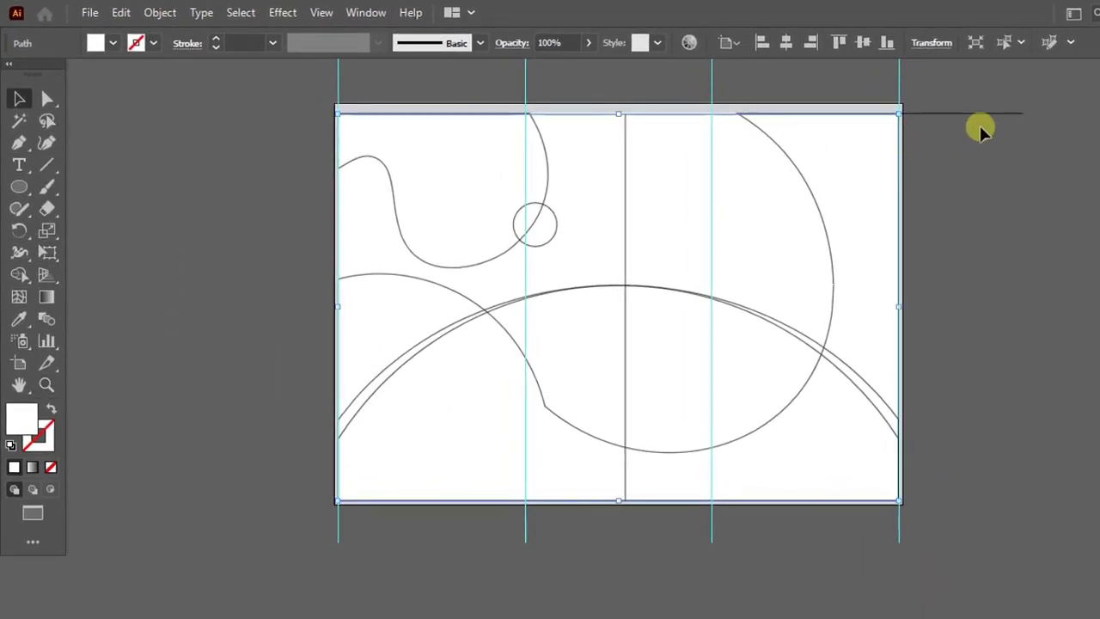
click(982, 129)
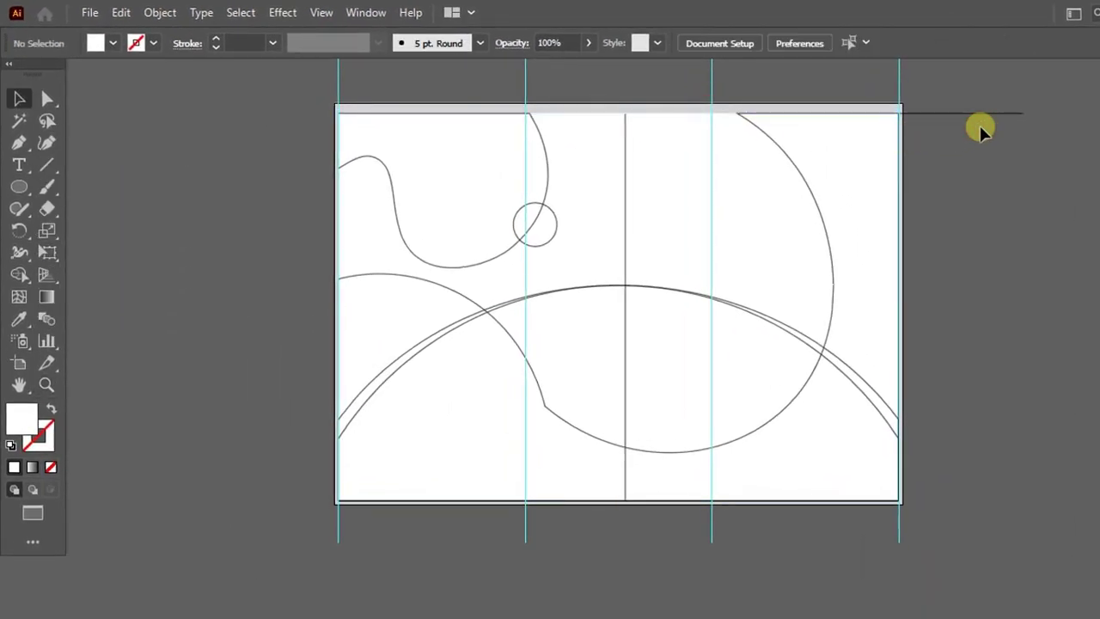
click(613, 126)
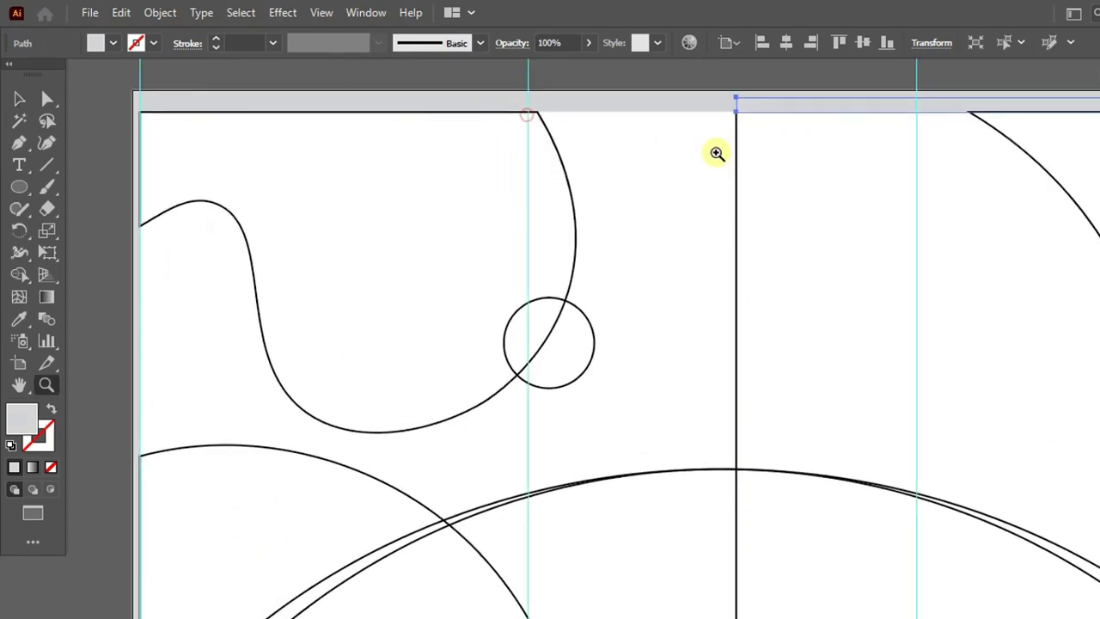
click(687, 102)
key(d)
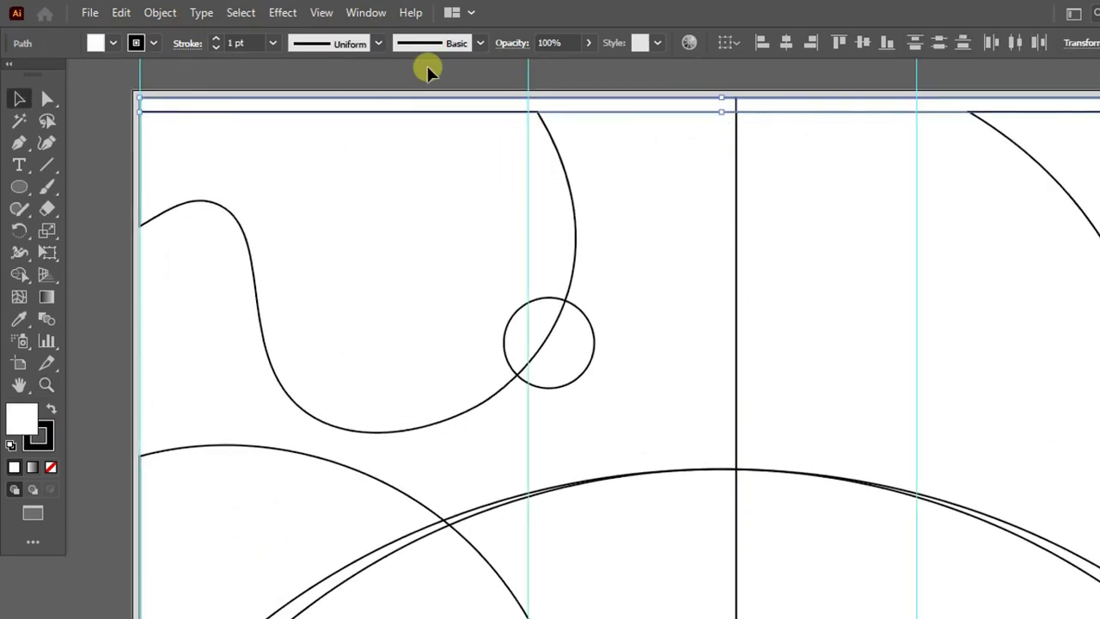
click(491, 81)
key(z)
alt+click(781, 147)
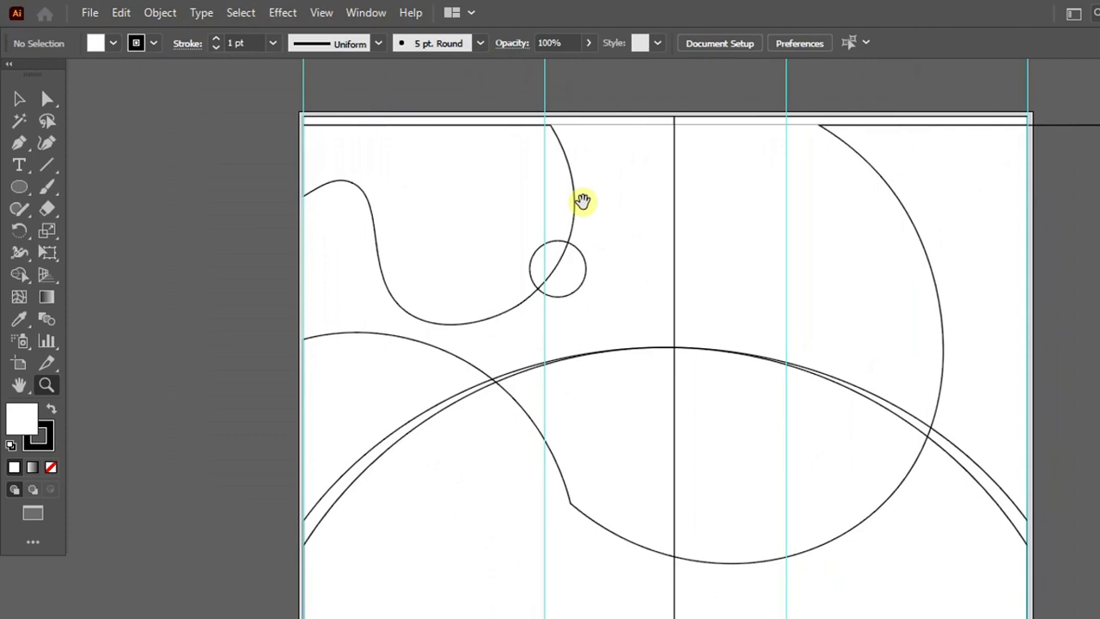
key(v)
click(1056, 132)
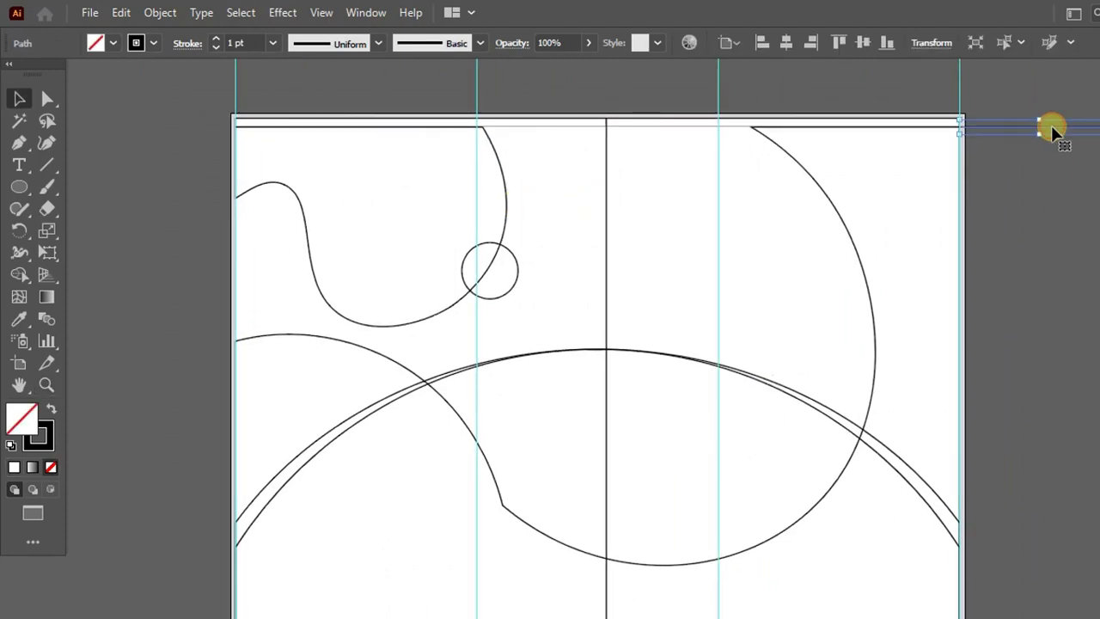
click(1054, 131)
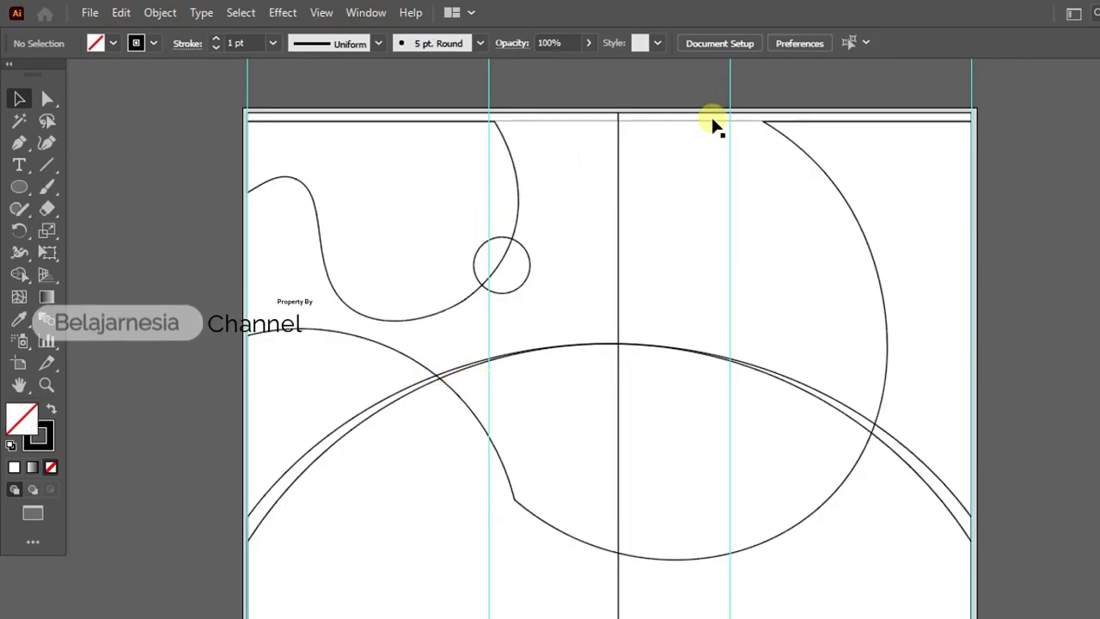
Step: Fill the large lower arc with a darker blue swatch and dock the Gradient panel at the top
click(602, 123)
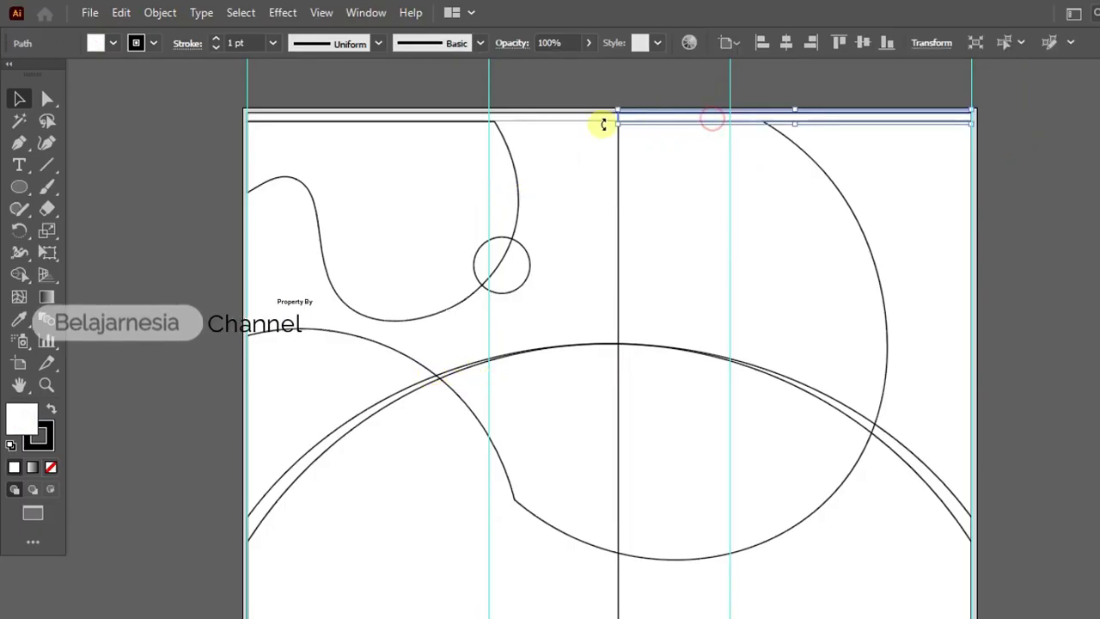
click(330, 456)
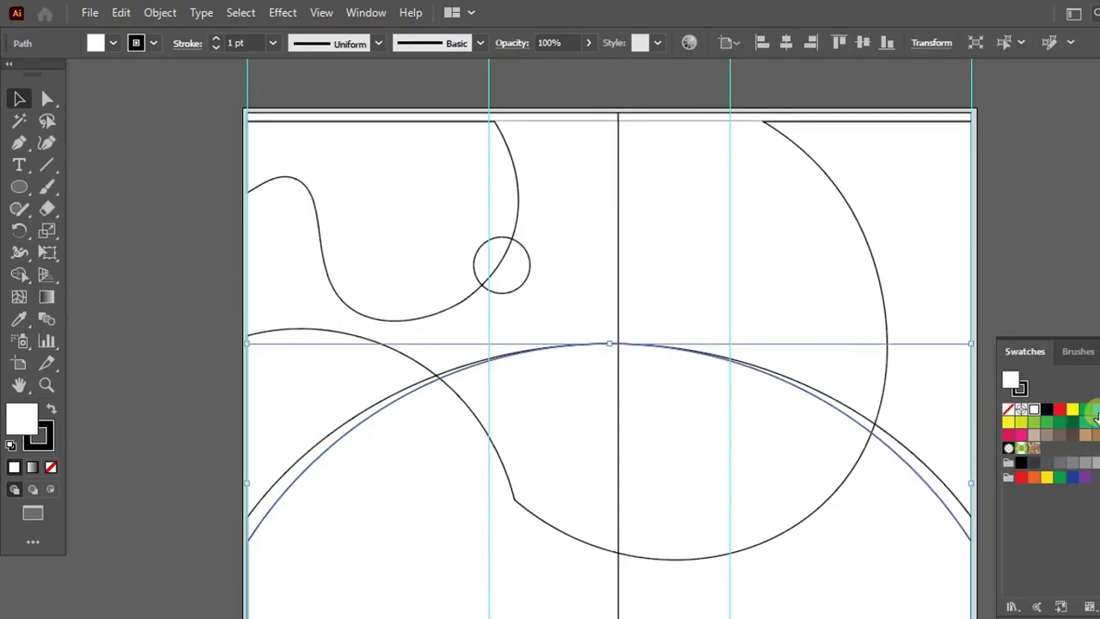
click(1016, 369)
click(954, 324)
click(963, 318)
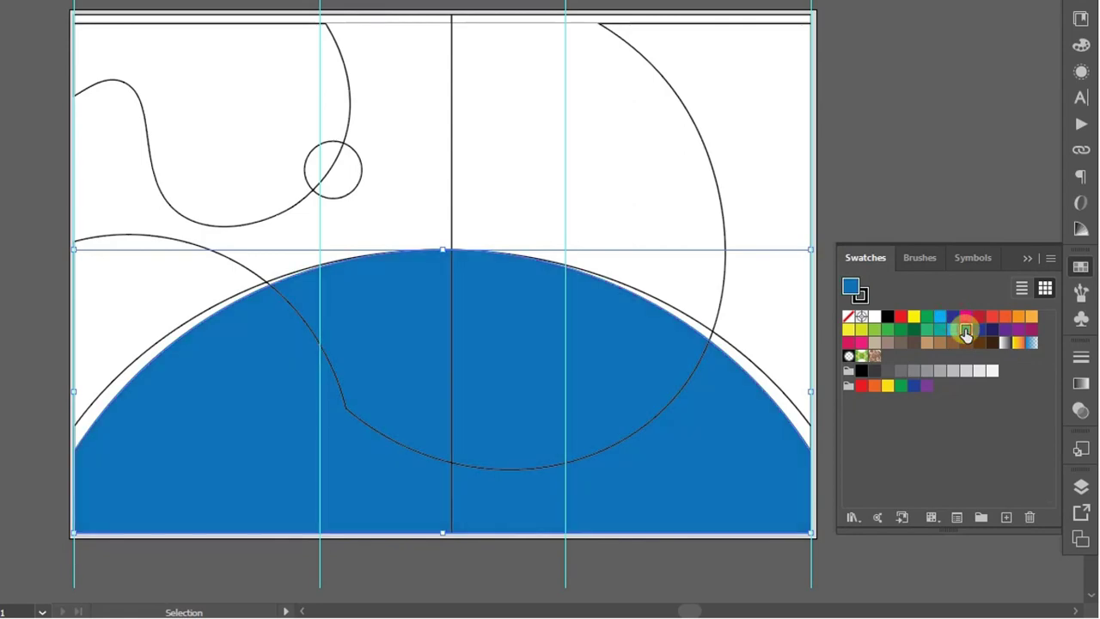
click(940, 318)
click(963, 330)
click(1080, 384)
drag(957, 364, 902, 76)
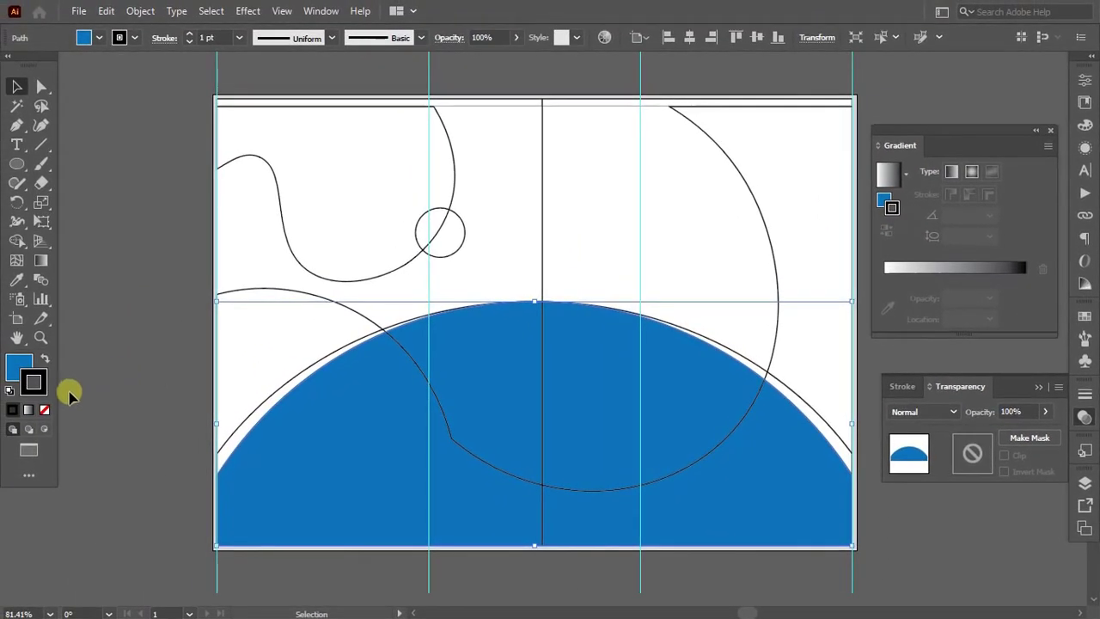
Step: Convert the arc's fill to a two-stop gradient, bright blue on the left and darker blue on the right
click(887, 202)
click(886, 273)
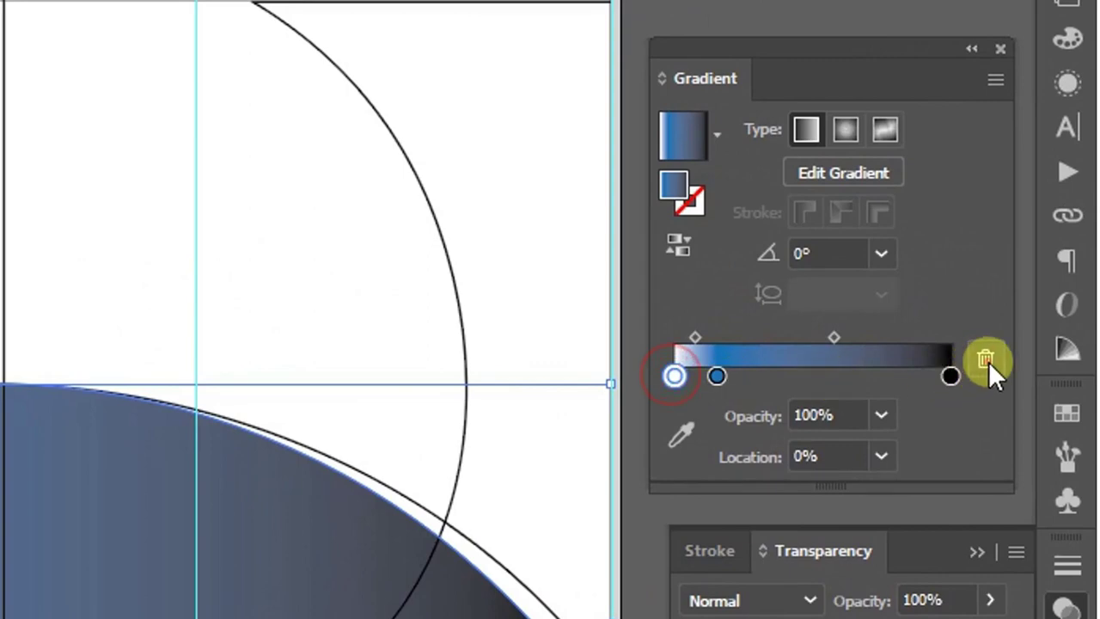
click(986, 361)
drag(683, 378, 881, 375)
mouse_move(951, 376)
mouse_down()
mouse_move(890, 390)
mouse_move(952, 376)
mouse_up()
drag(714, 378, 668, 377)
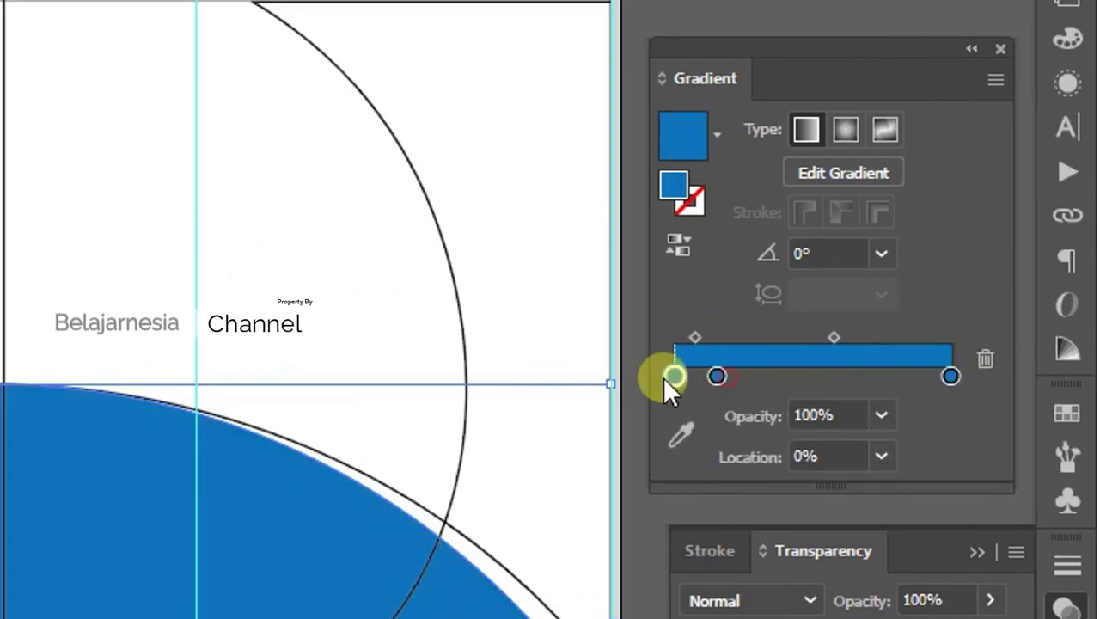
click(719, 377)
click(984, 359)
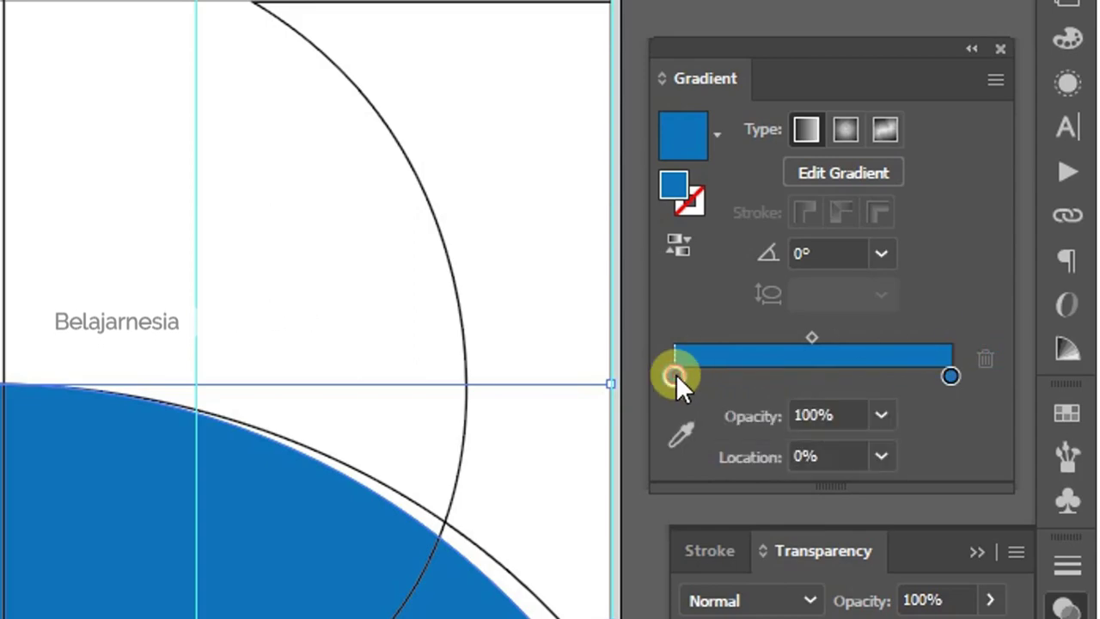
double_click(675, 375)
drag(769, 539, 704, 538)
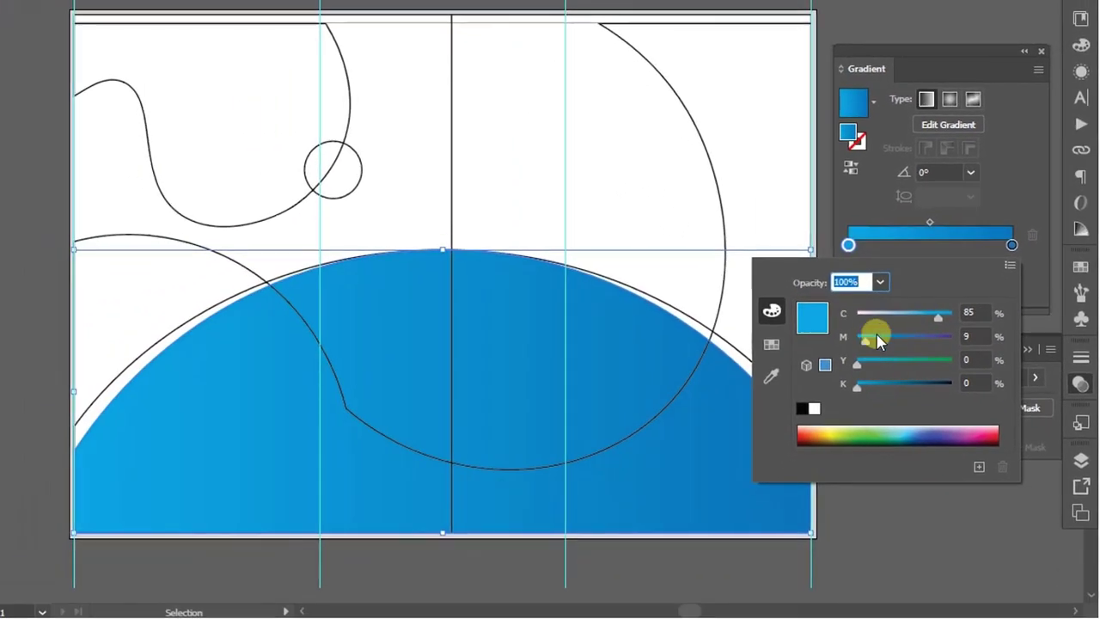
Step: Make the gradient radial and drag its centre down into the arc
click(949, 100)
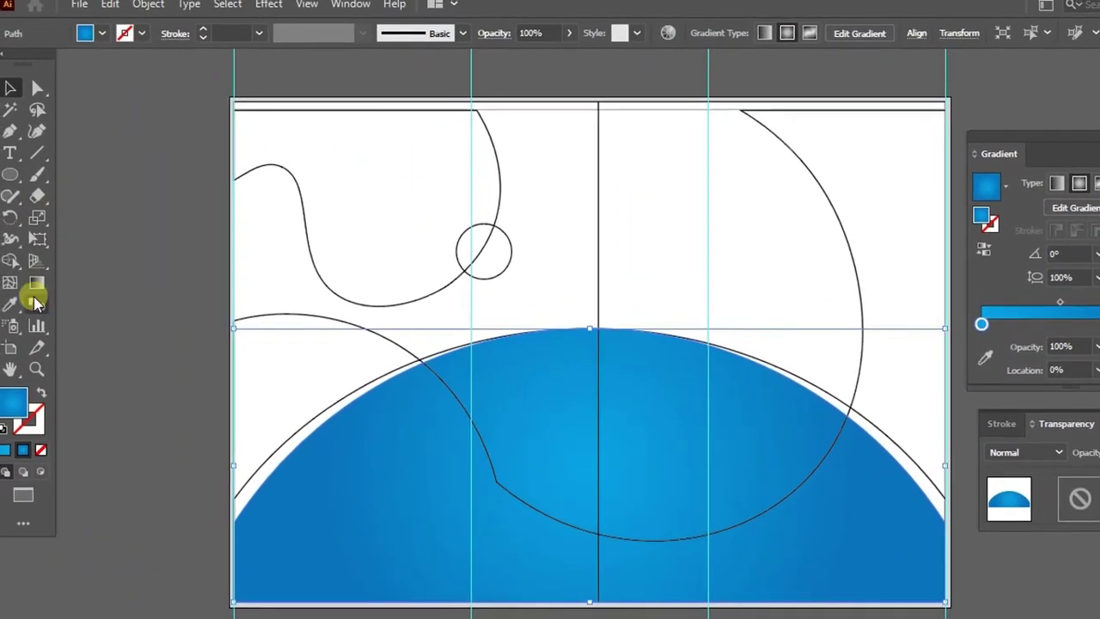
click(34, 299)
drag(578, 389, 819, 553)
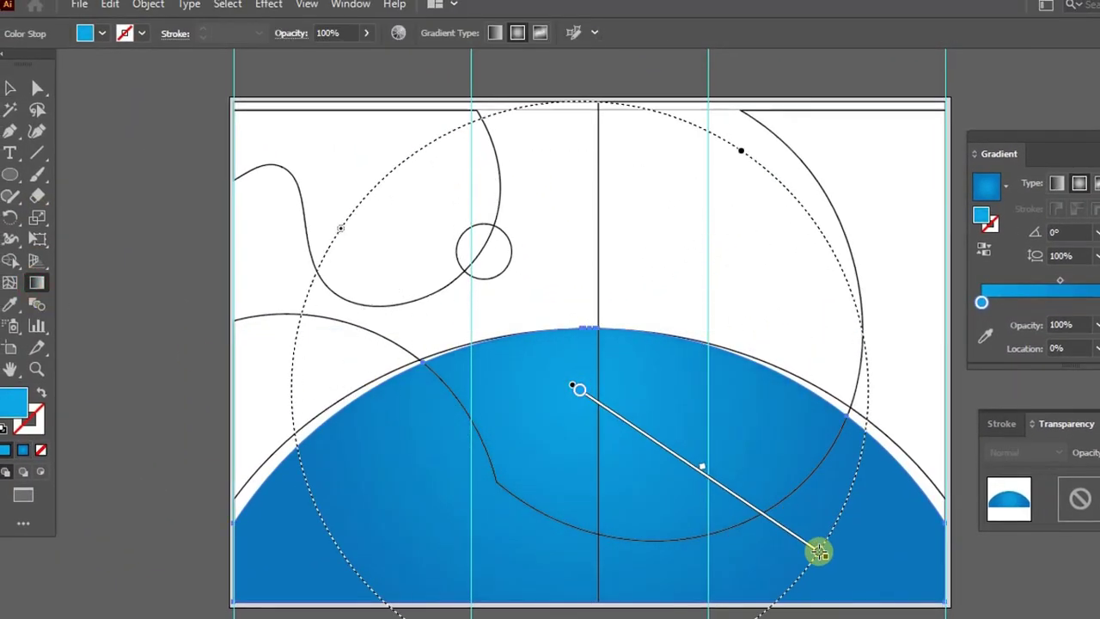
drag(698, 470, 719, 518)
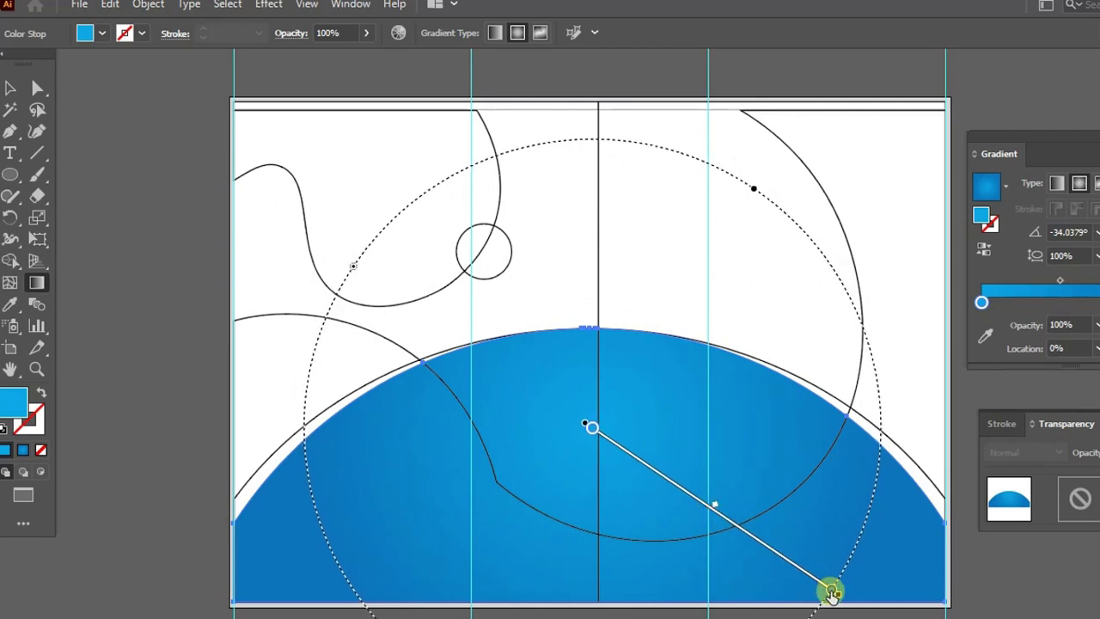
click(10, 86)
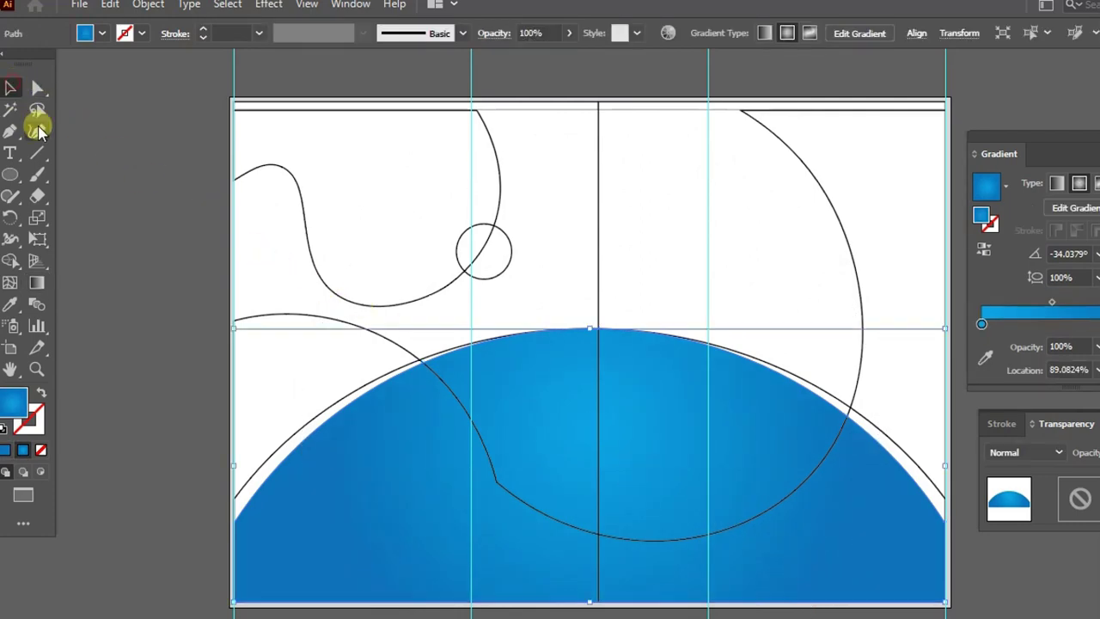
click(37, 130)
Step: Fill the outer arc orange and send it behind the blue arc as a rim
key(v)
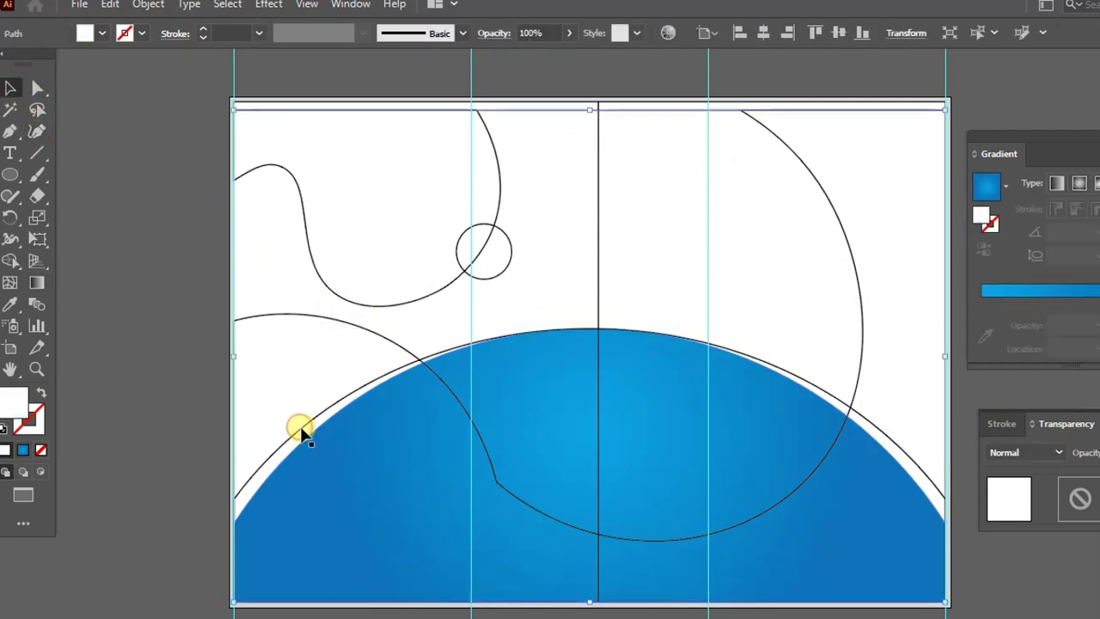
click(294, 430)
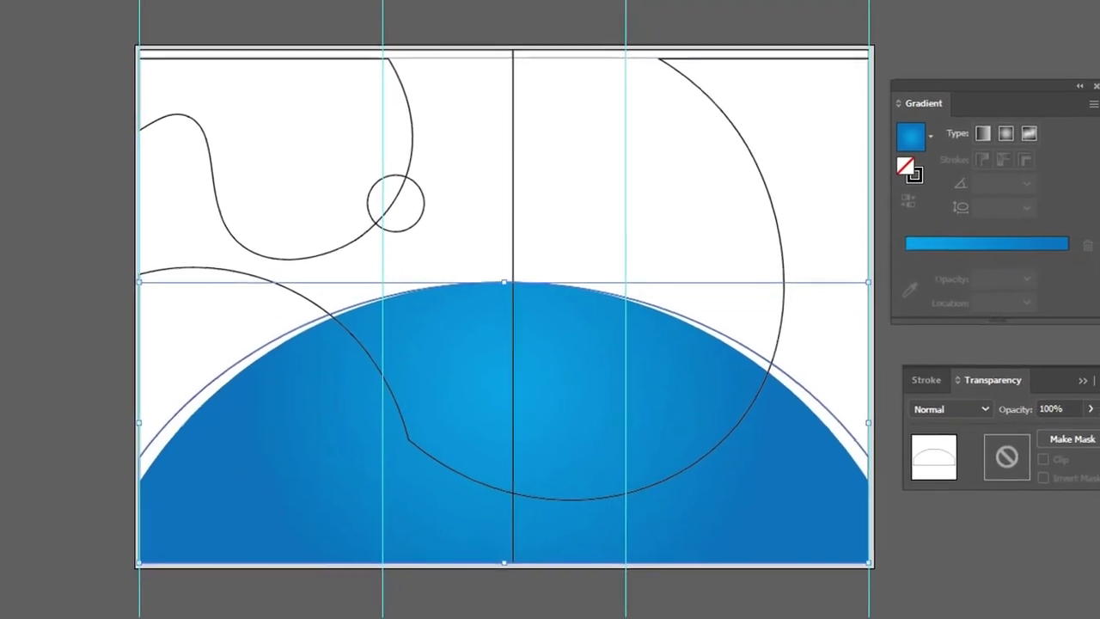
click(1076, 273)
click(1024, 314)
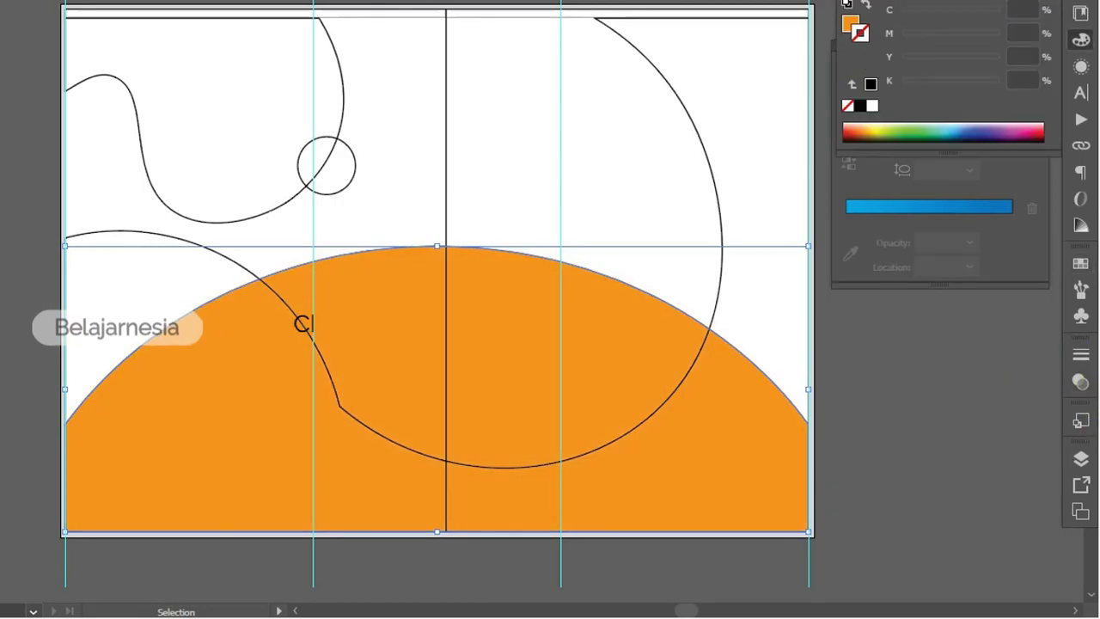
right_click(230, 357)
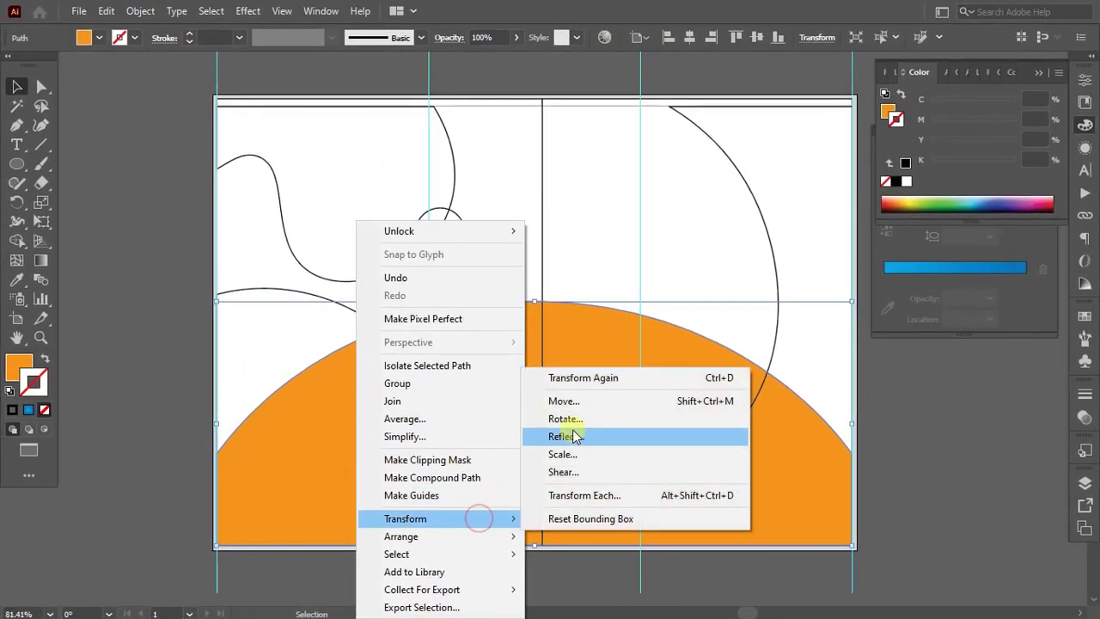
mouse_move(401, 536)
click(576, 491)
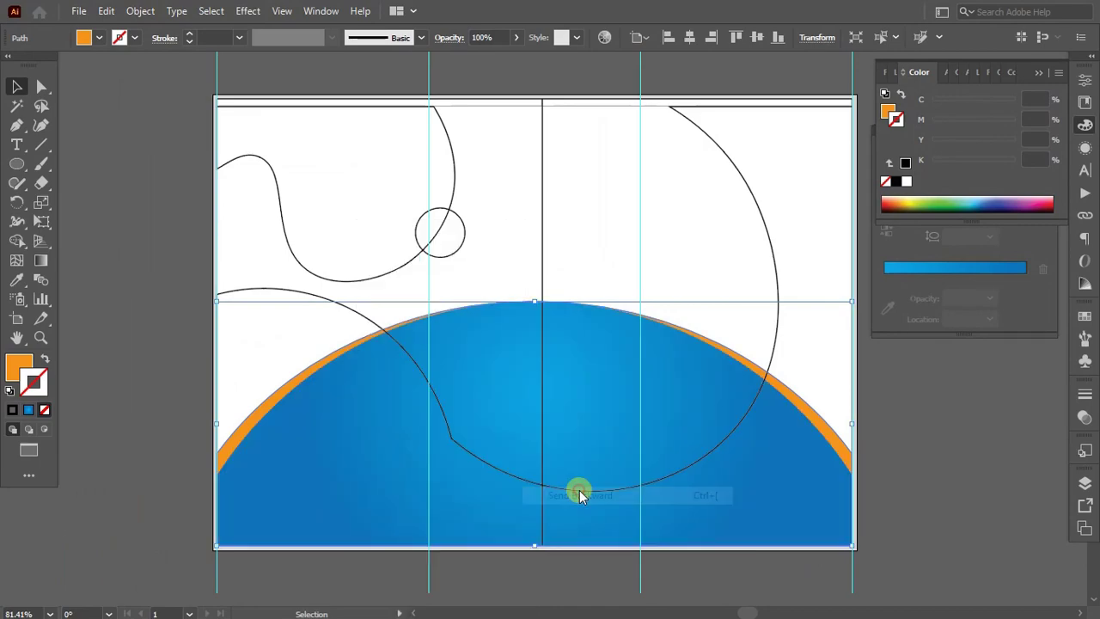
click(904, 427)
Step: Give the large circle a blue outline and bring up the Color panel from the Window menu
drag(710, 361, 698, 372)
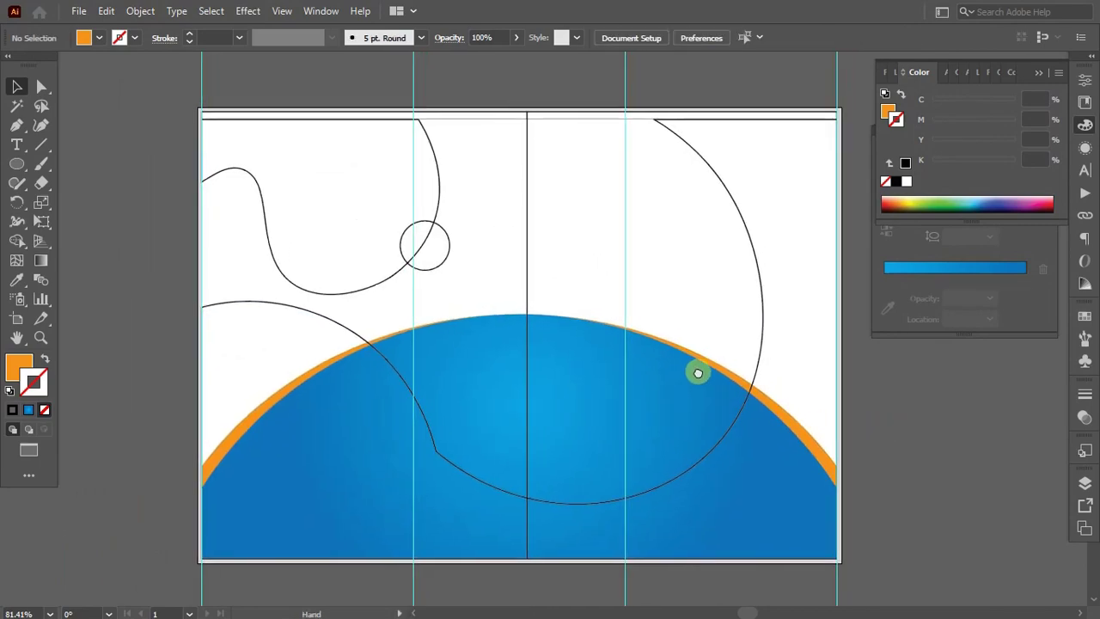
click(761, 308)
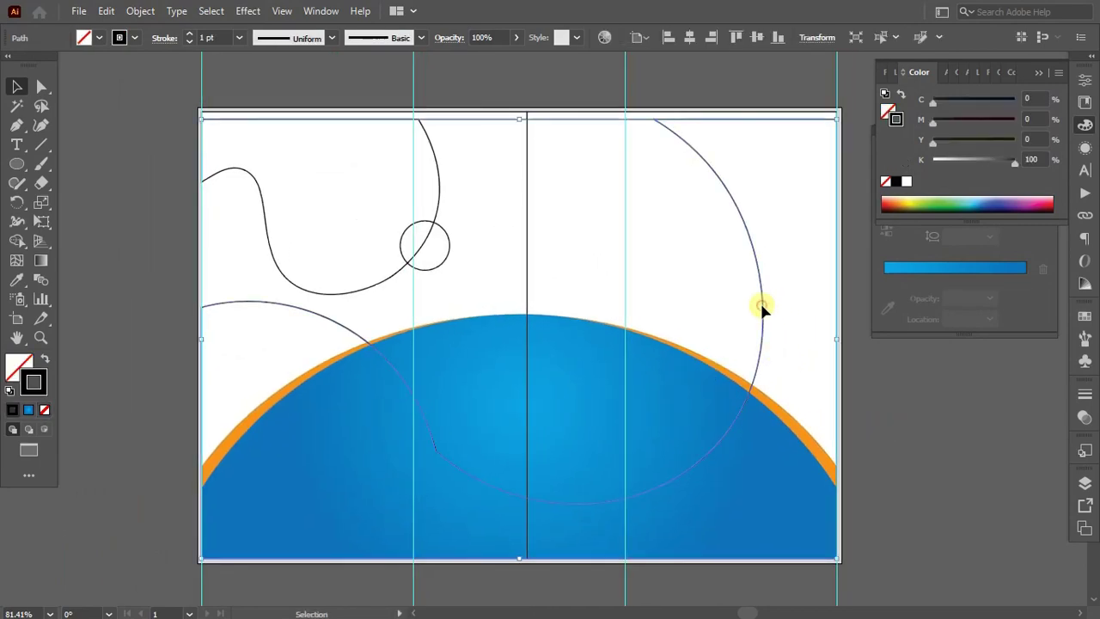
click(1085, 316)
click(974, 369)
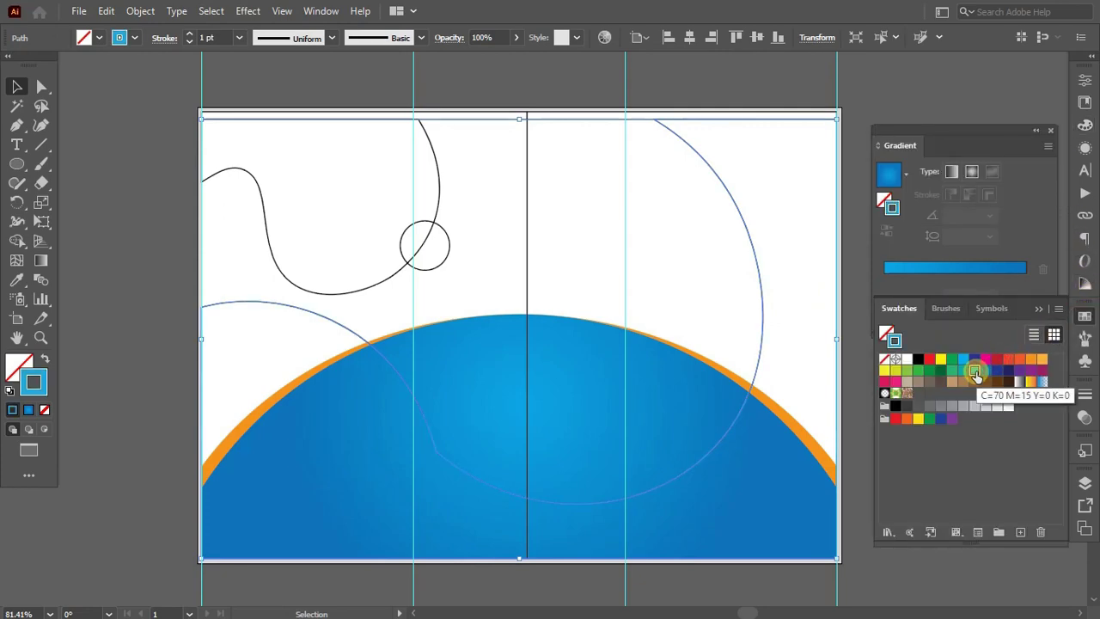
click(1084, 285)
click(1084, 285)
click(1037, 76)
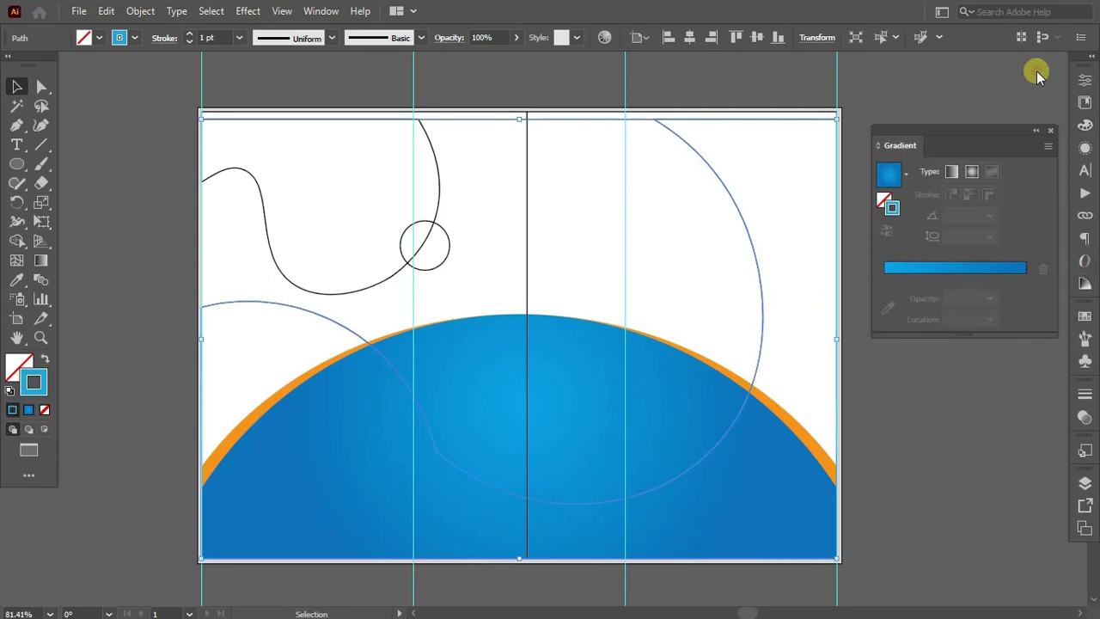
click(248, 10)
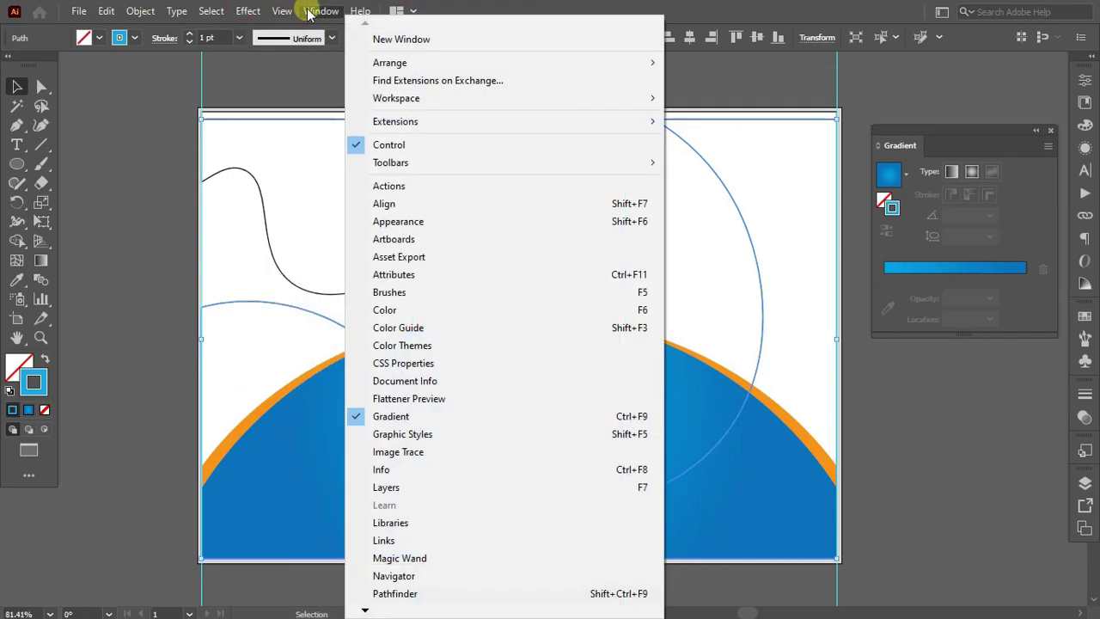
Step: Swap the shapes' fill and stroke and set the fill to pale blue
click(410, 309)
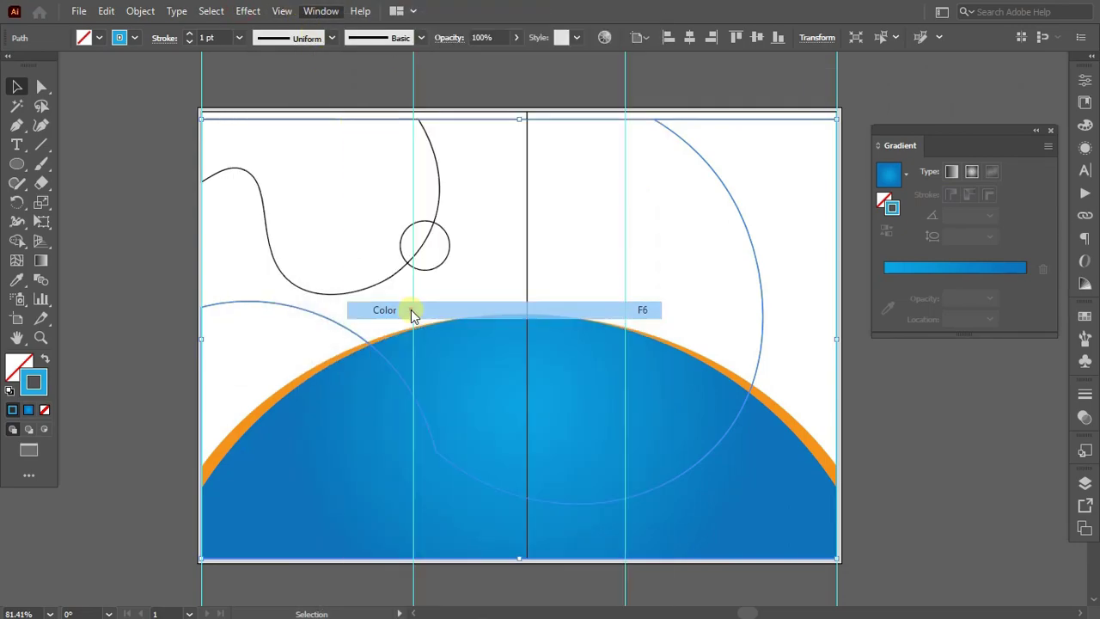
drag(992, 104, 951, 106)
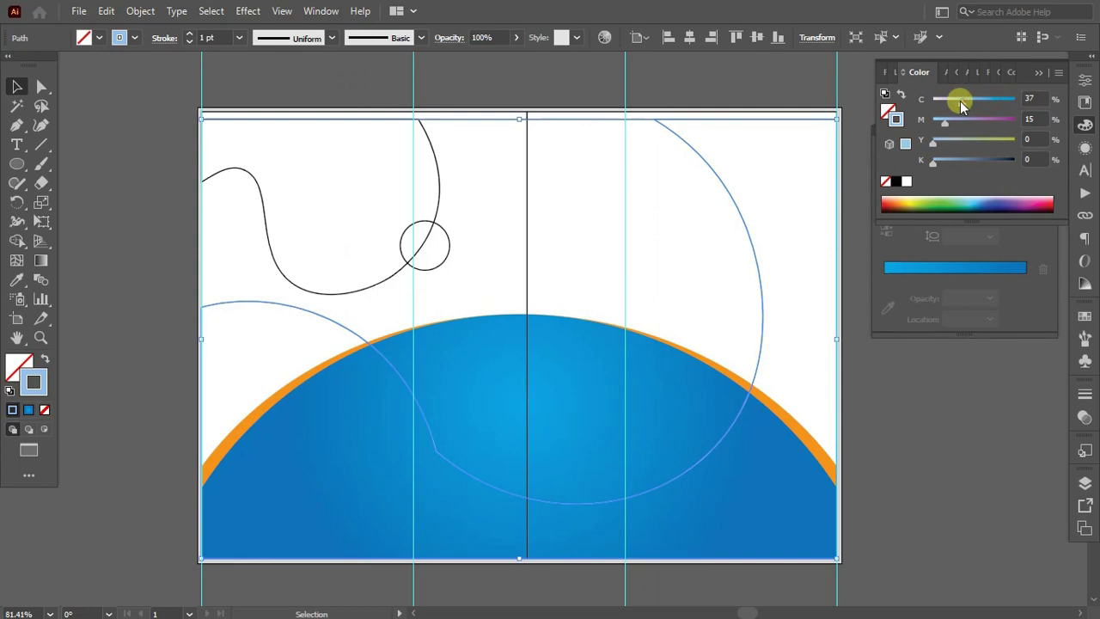
click(43, 359)
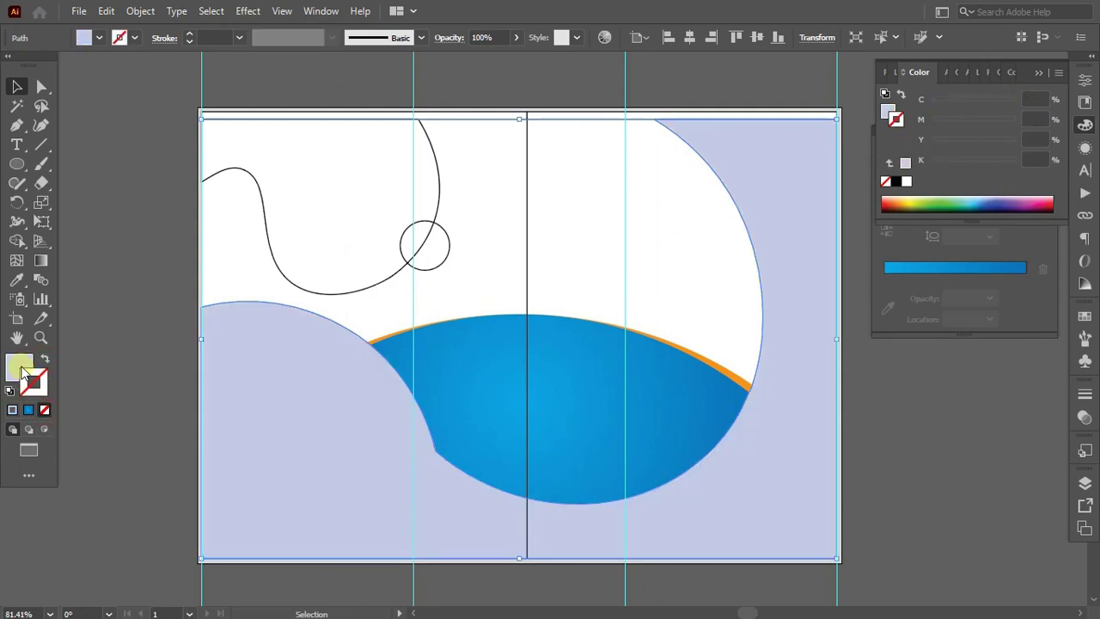
click(22, 370)
mouse_move(952, 107)
mouse_down()
mouse_move(965, 104)
mouse_move(949, 104)
mouse_up()
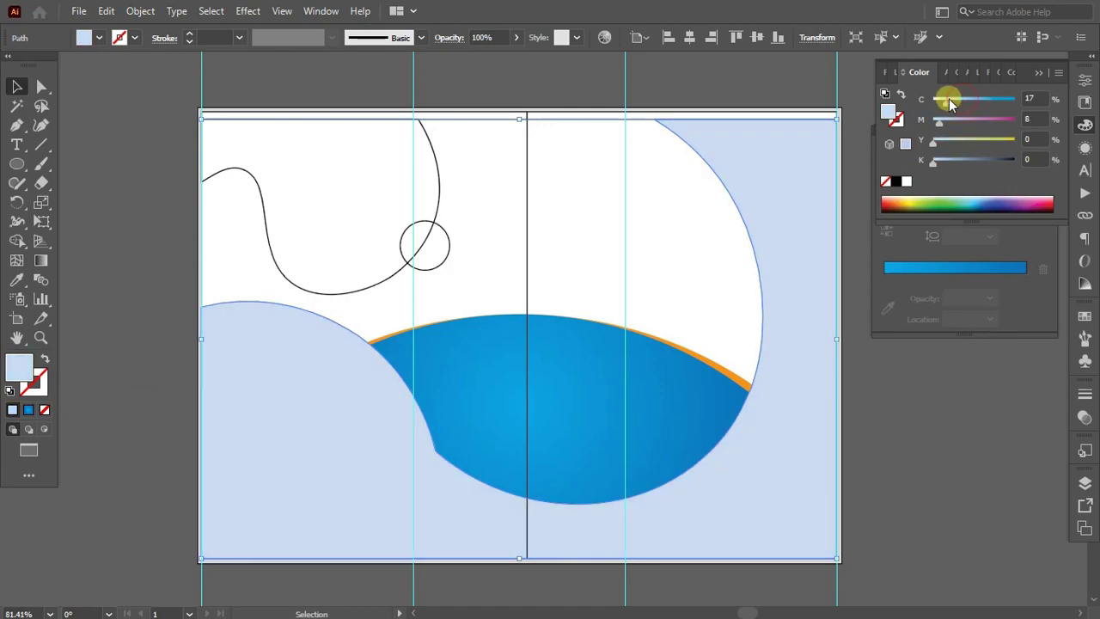
Step: Send the pale blue shapes backward behind the blue arc and its orange rim
right_click(818, 154)
mouse_move(810, 475)
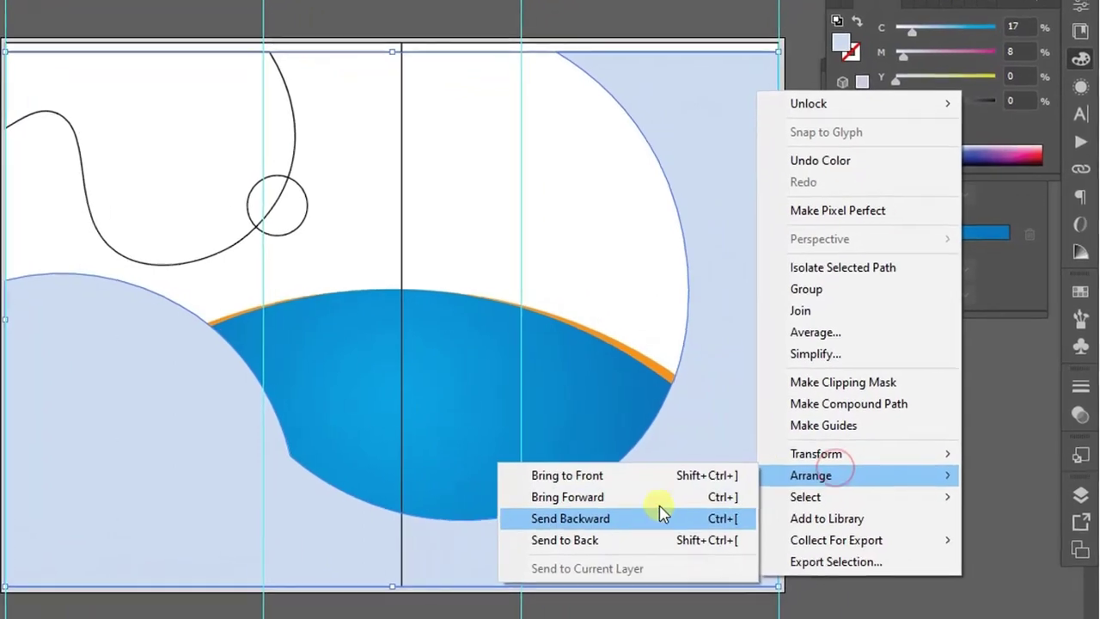
click(661, 513)
right_click(751, 289)
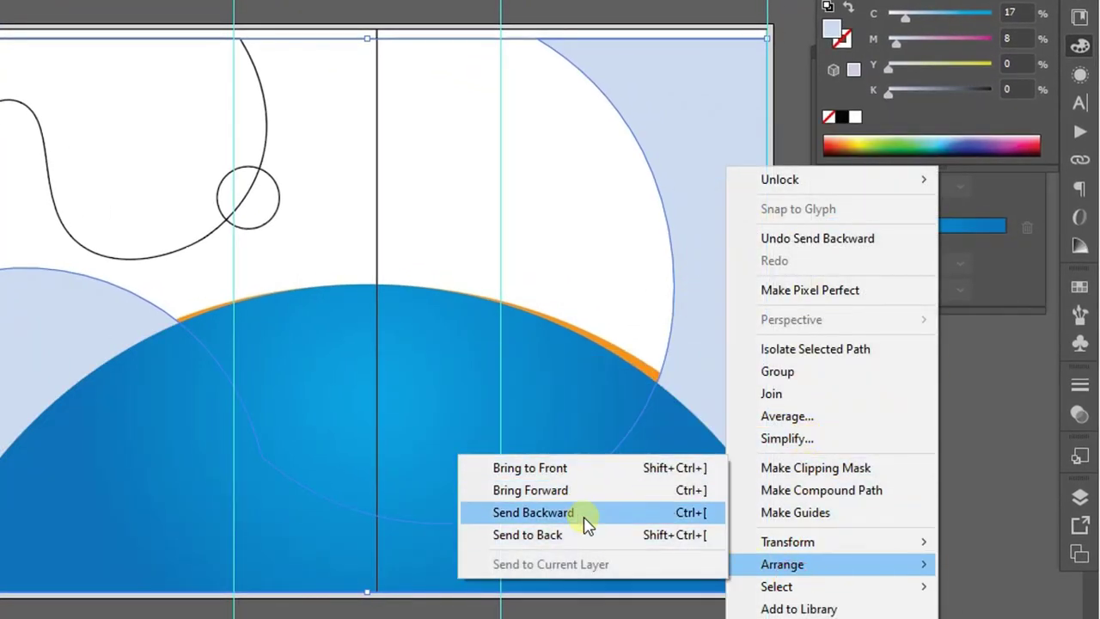
click(589, 521)
alt+click(562, 178)
Step: Fill the wavy top-left shape with a dark blue swatch, slightly adjusting its magenta
click(332, 95)
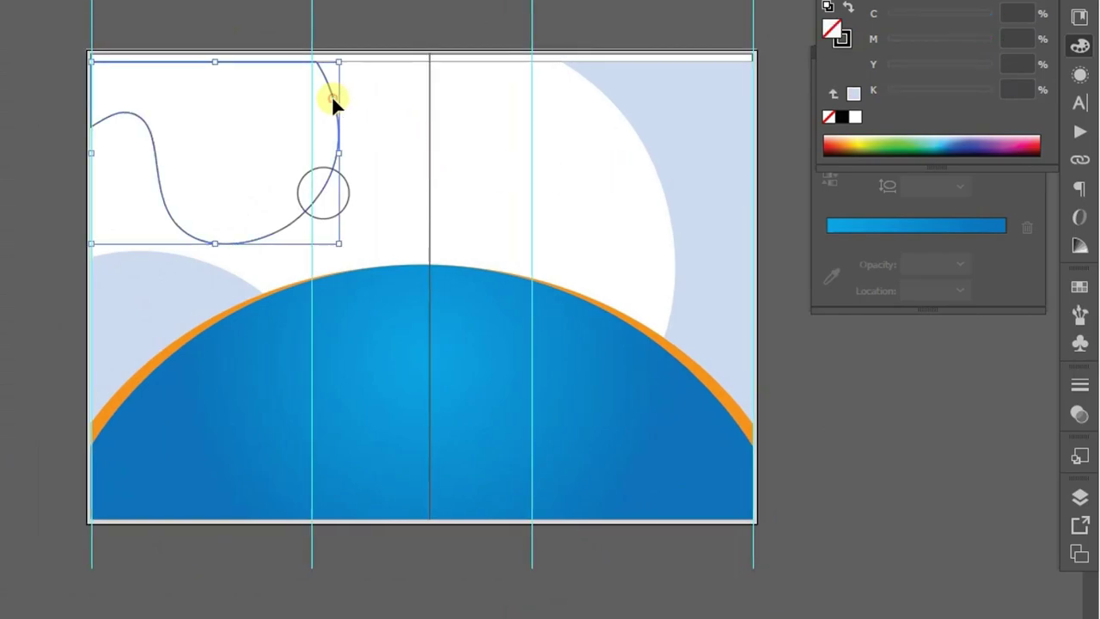
click(1079, 287)
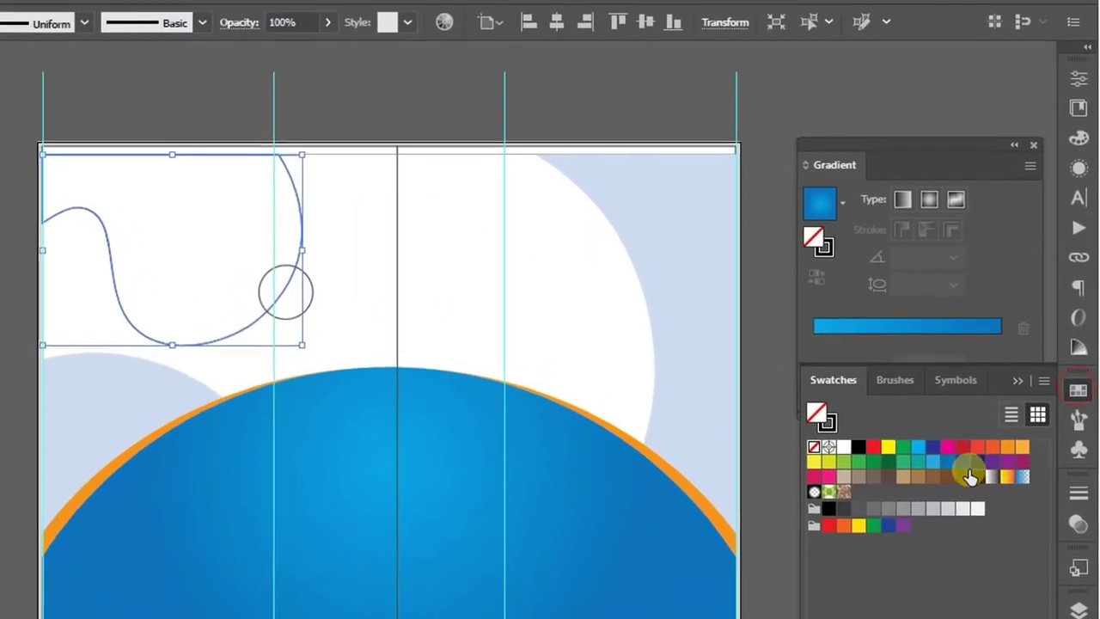
click(961, 496)
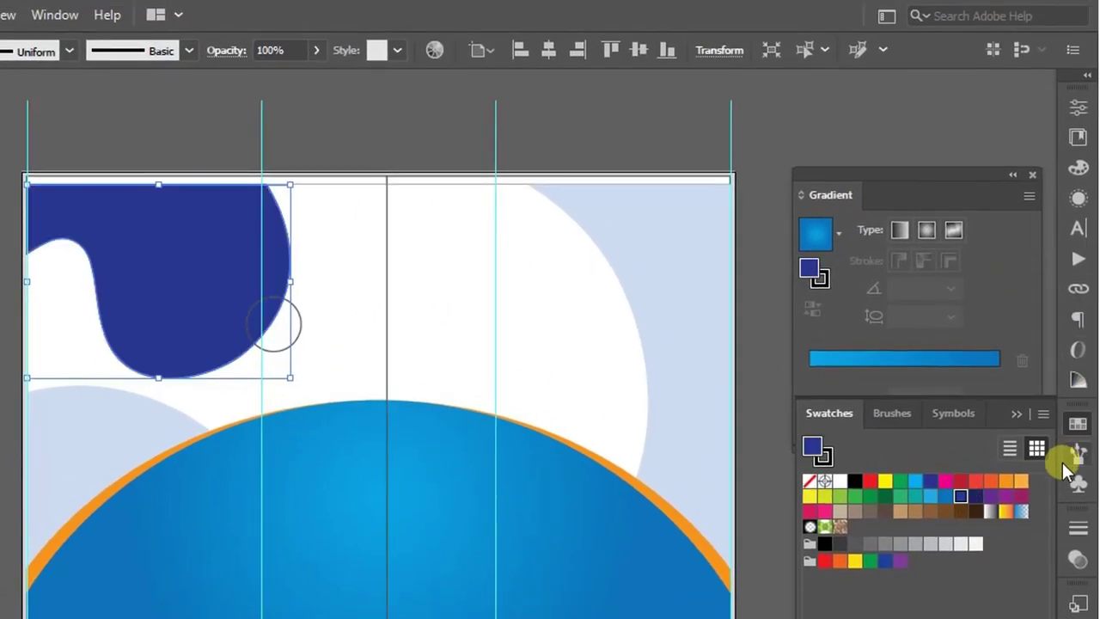
click(1078, 167)
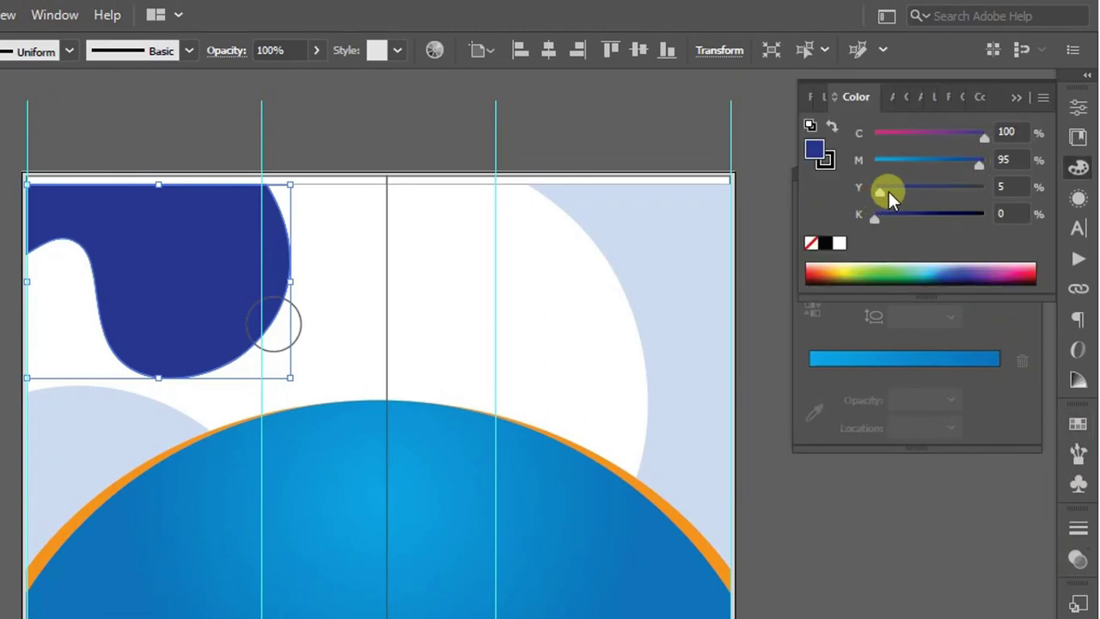
drag(964, 166, 965, 164)
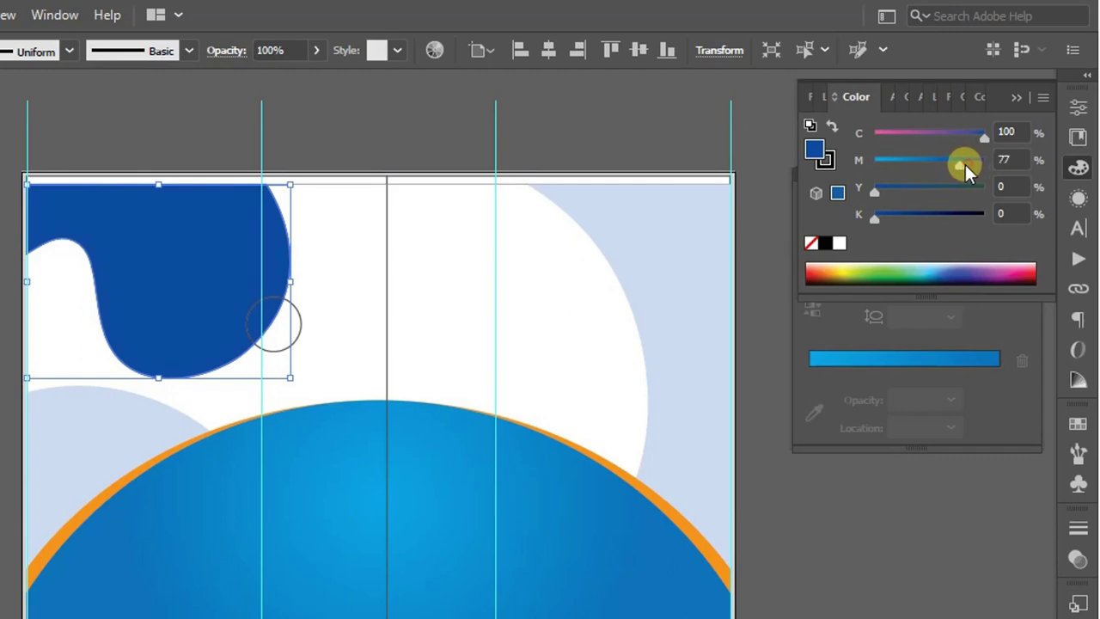
Step: Fill the small circle orange and give it a radial gradient
click(301, 324)
click(1079, 427)
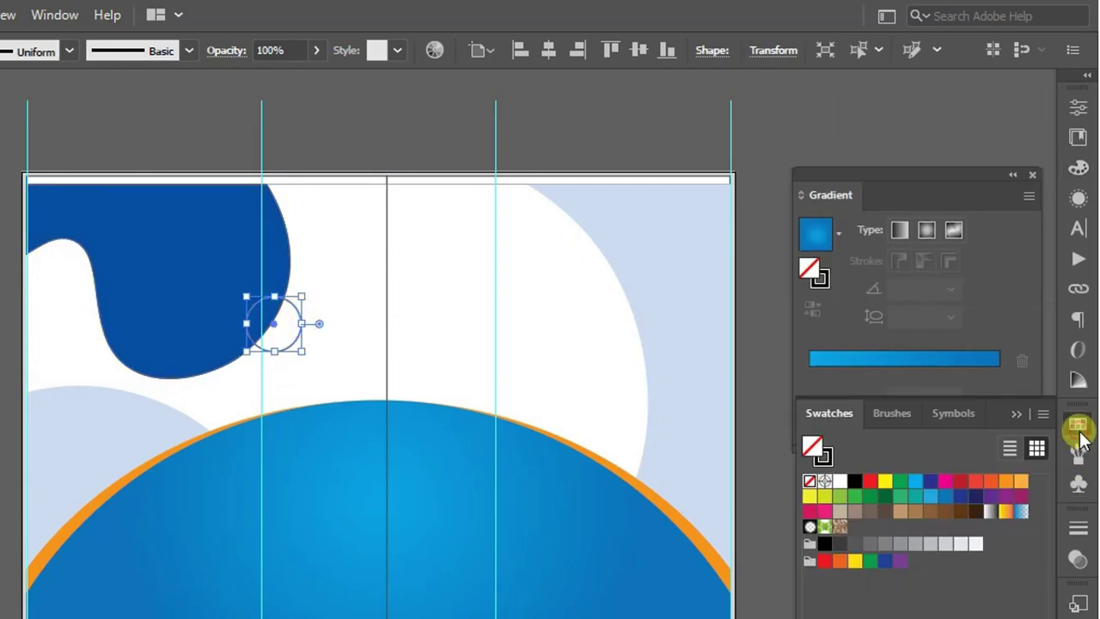
click(1010, 484)
key(F6)
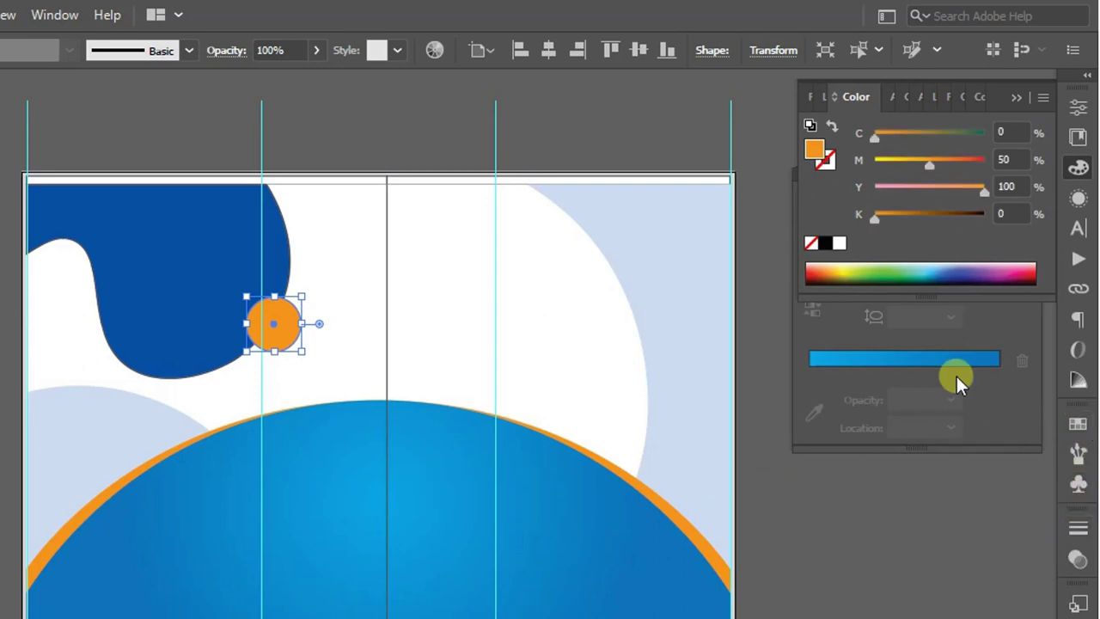
click(928, 334)
click(830, 380)
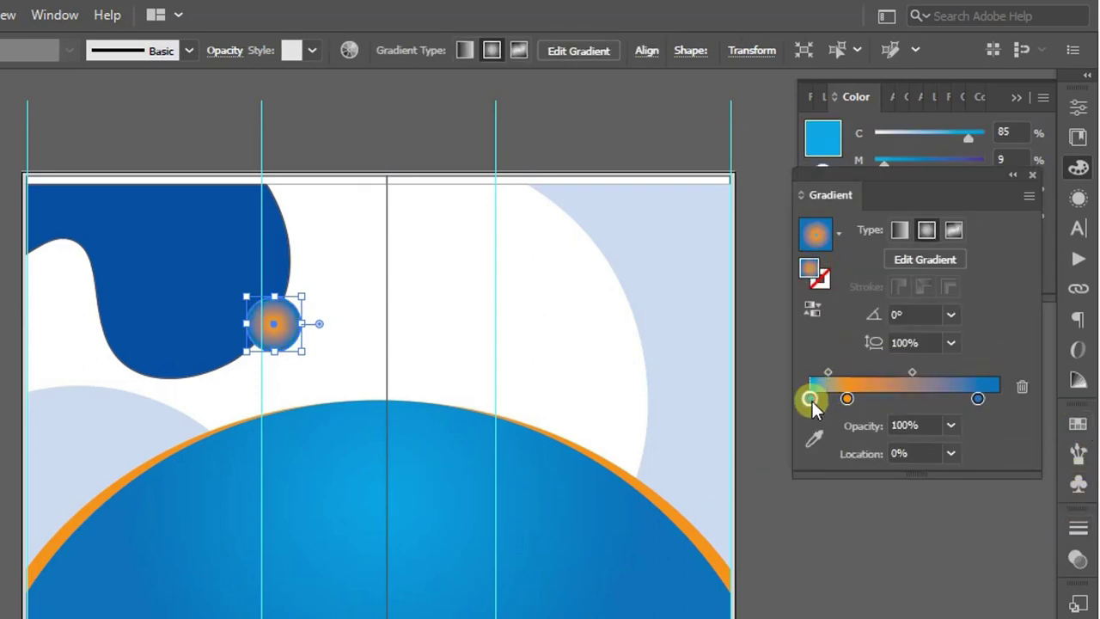
Step: Make the circle's gradient run orange to yellow, removing the blue stop
click(896, 398)
drag(978, 399, 971, 447)
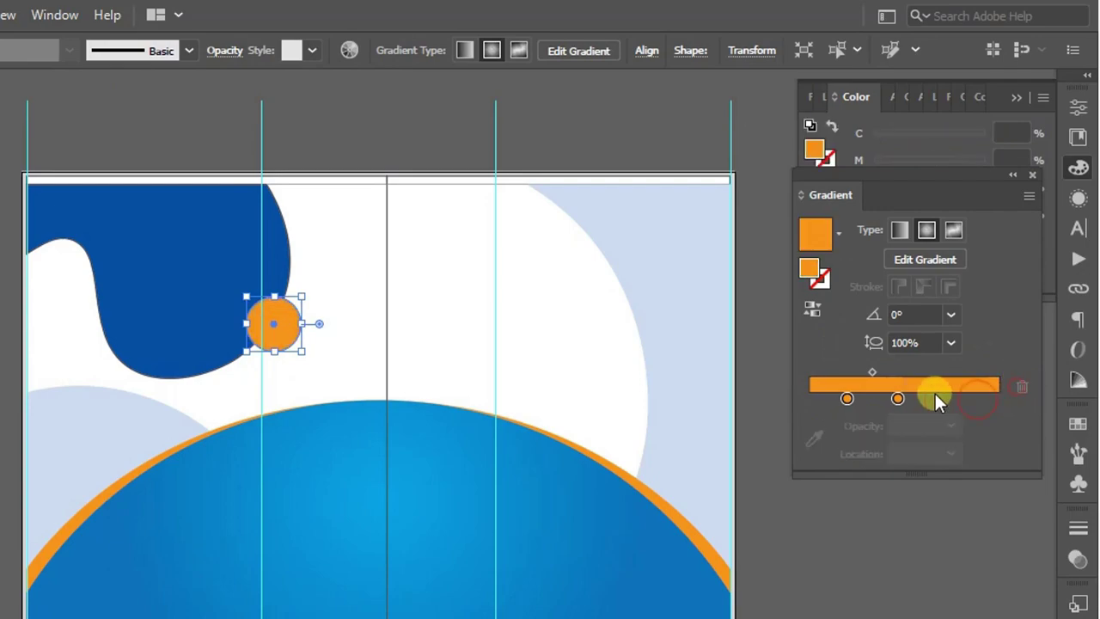
double_click(898, 398)
drag(870, 505, 842, 507)
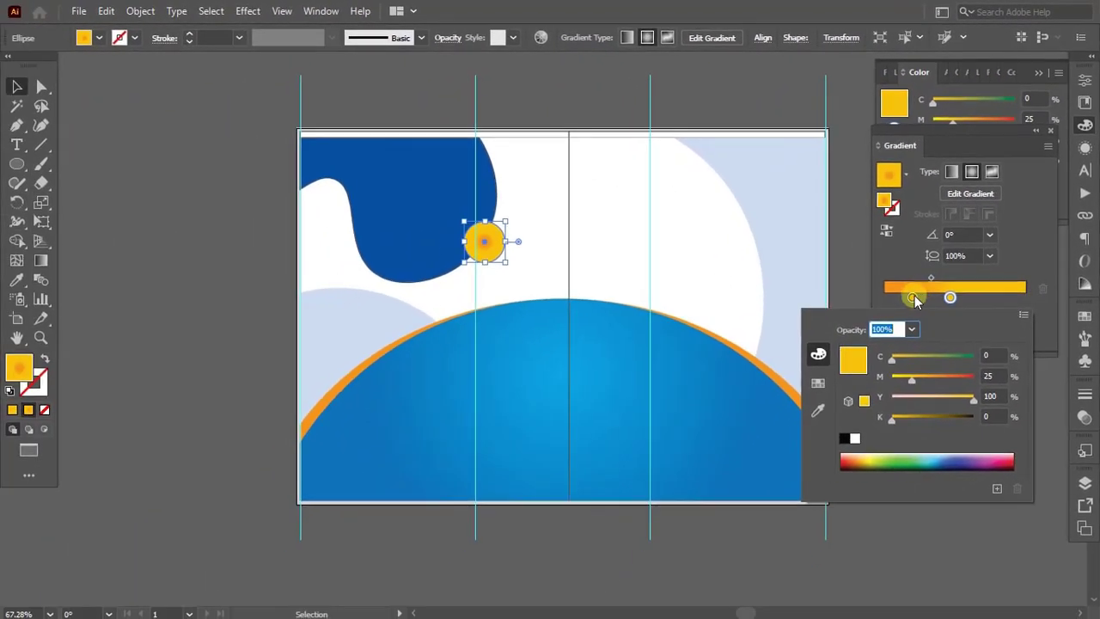
click(910, 298)
drag(919, 302, 1041, 297)
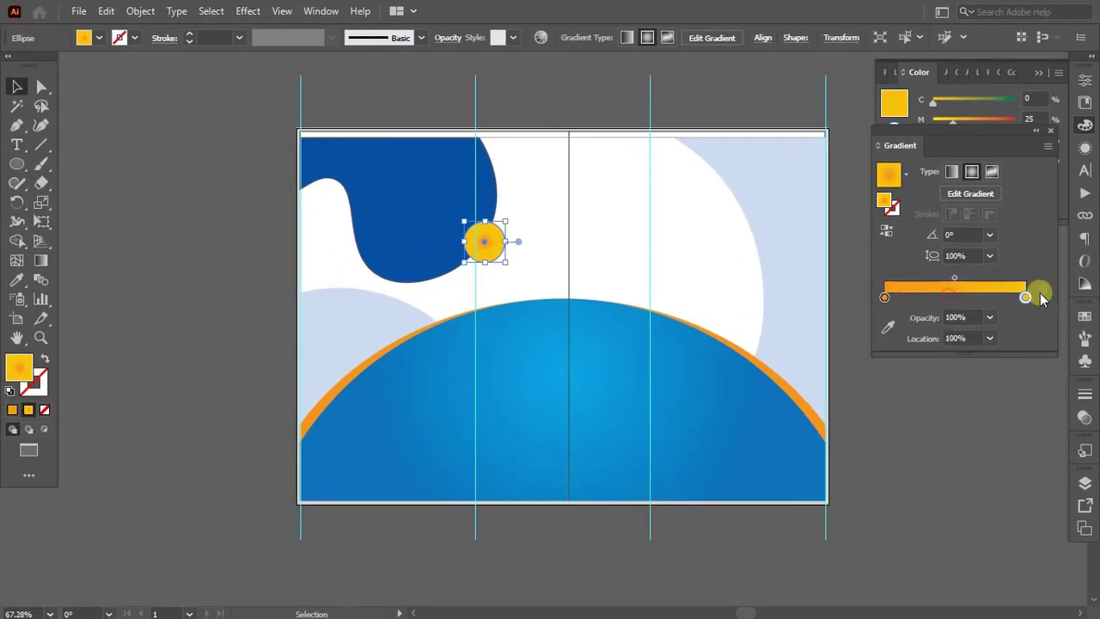
Step: Angle the circle's radial gradient diagonally down-right with the Gradient tool
key(z)
click(555, 267)
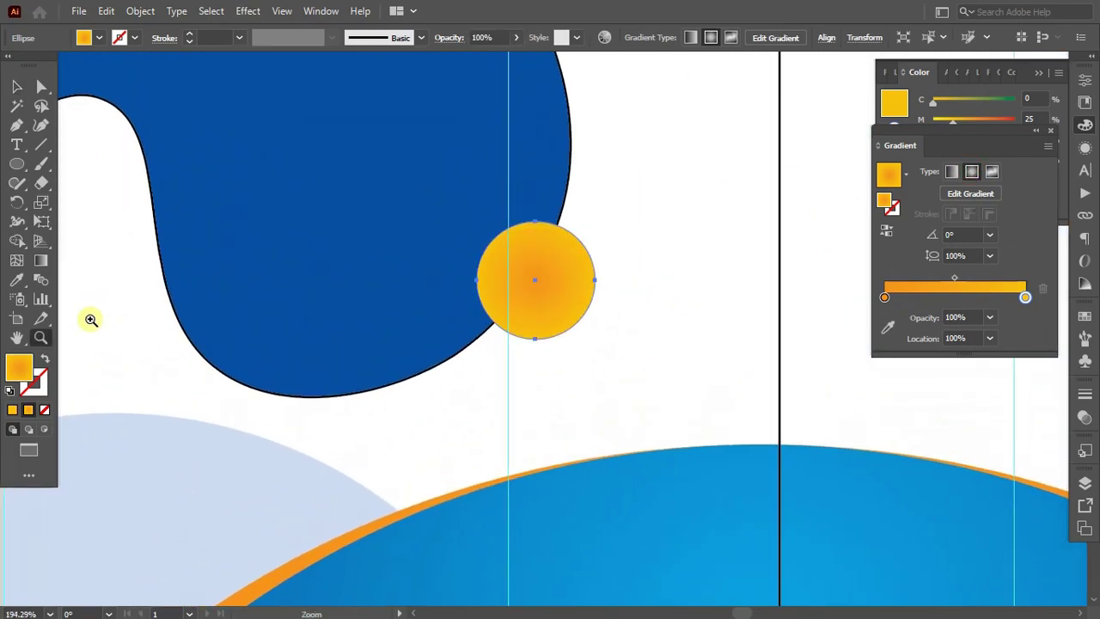
key(g)
drag(503, 262, 582, 310)
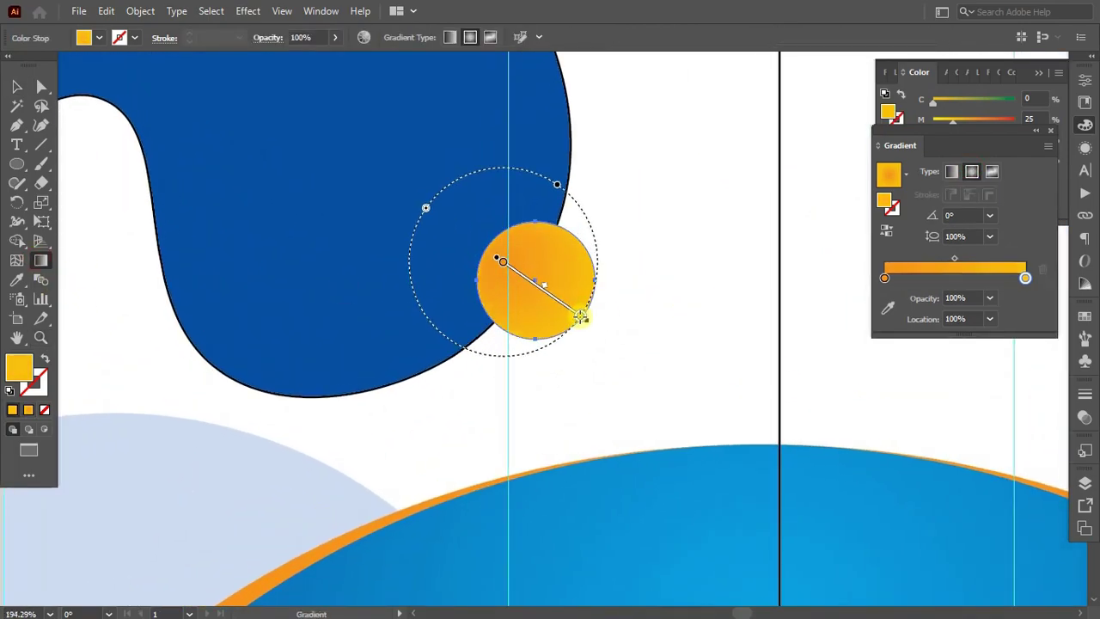
drag(679, 361, 687, 367)
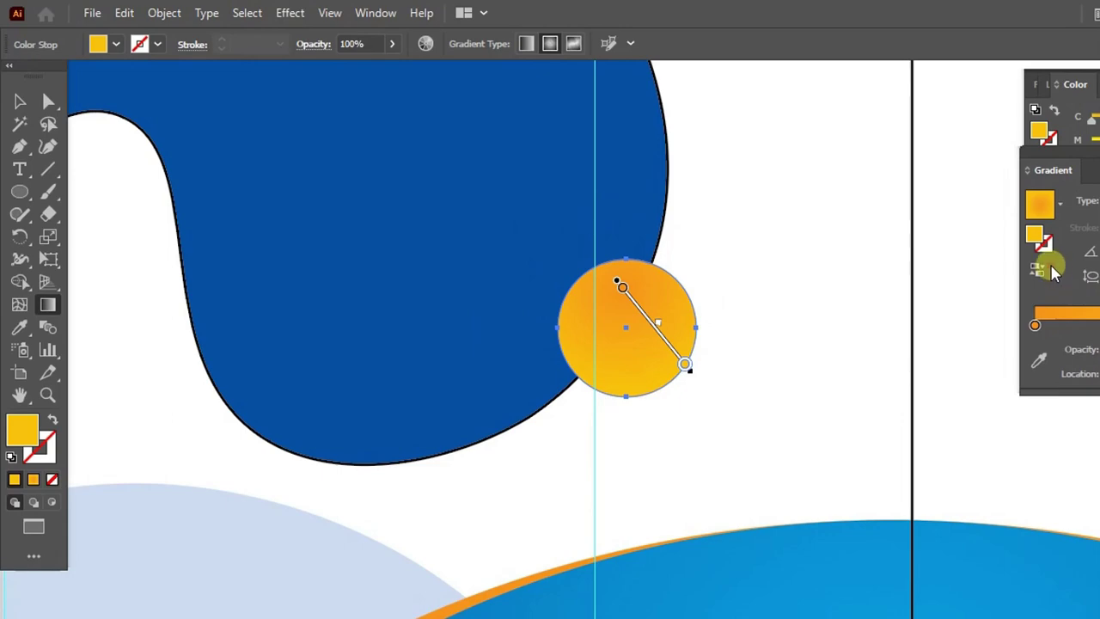
Step: Zoom back out to the whole page and select the thin white top strip
click(19, 99)
key(z)
alt+click(397, 192)
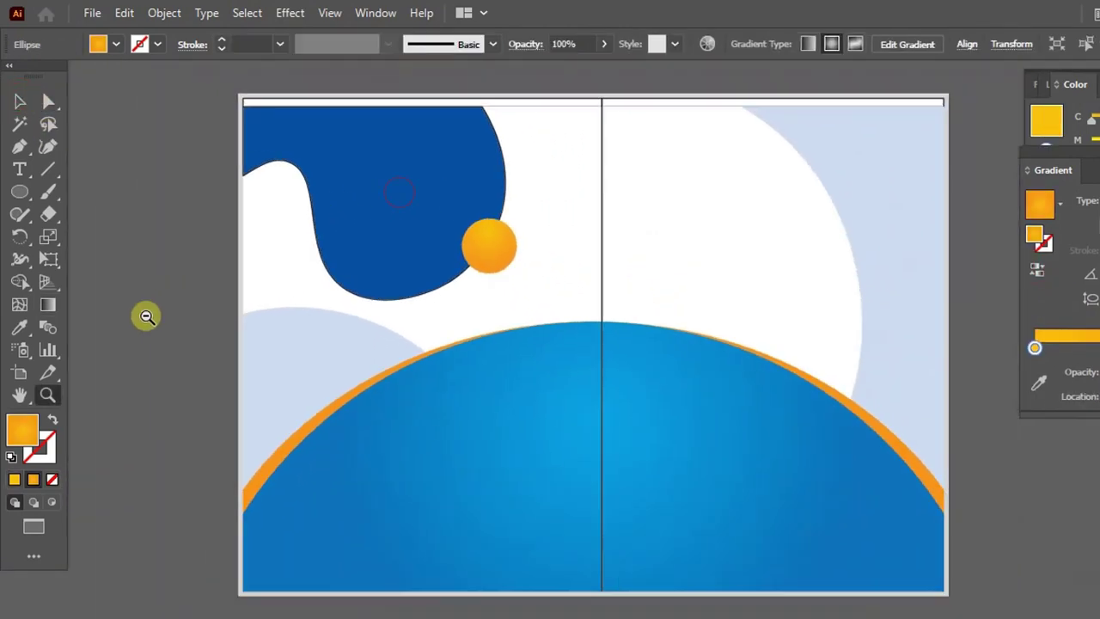
key(v)
click(475, 172)
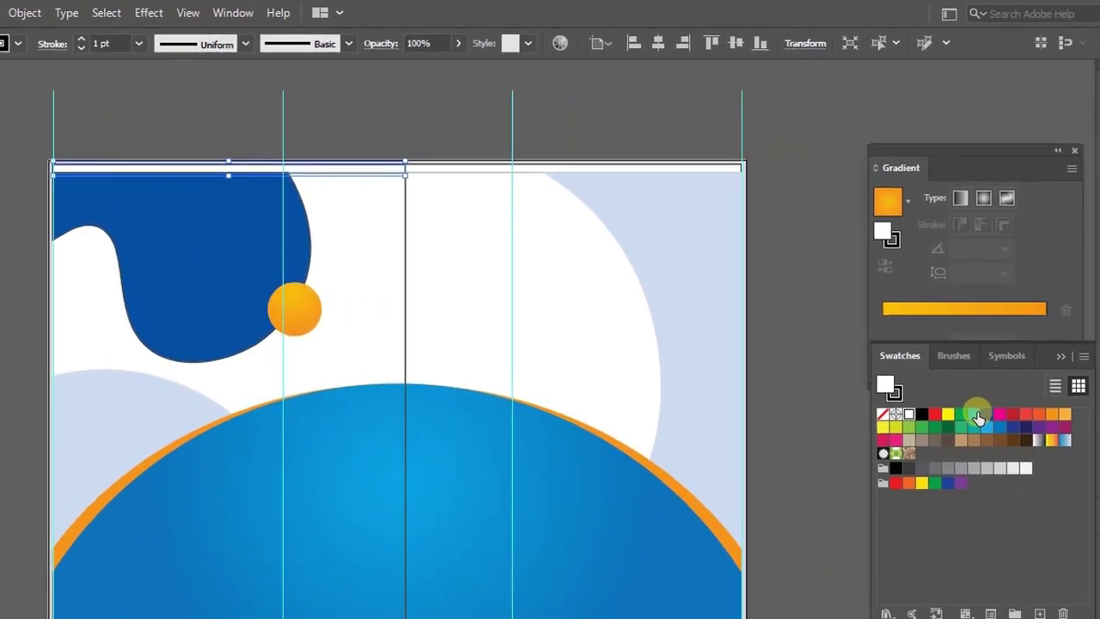
Step: Fill the left part of the top strip with a blue swatch
click(975, 414)
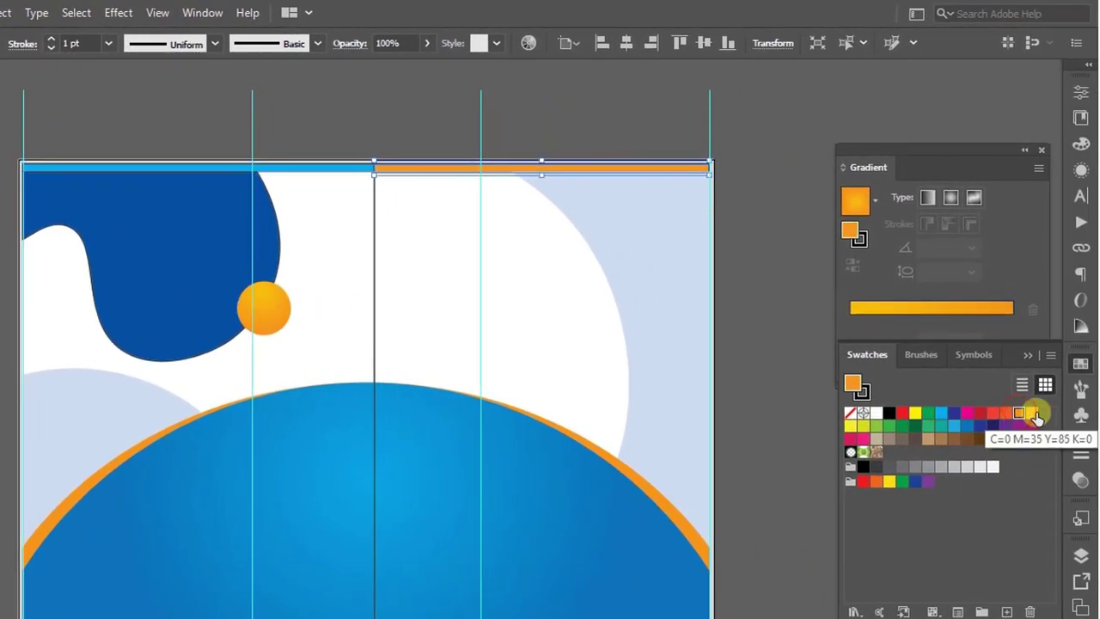
click(765, 278)
key(z)
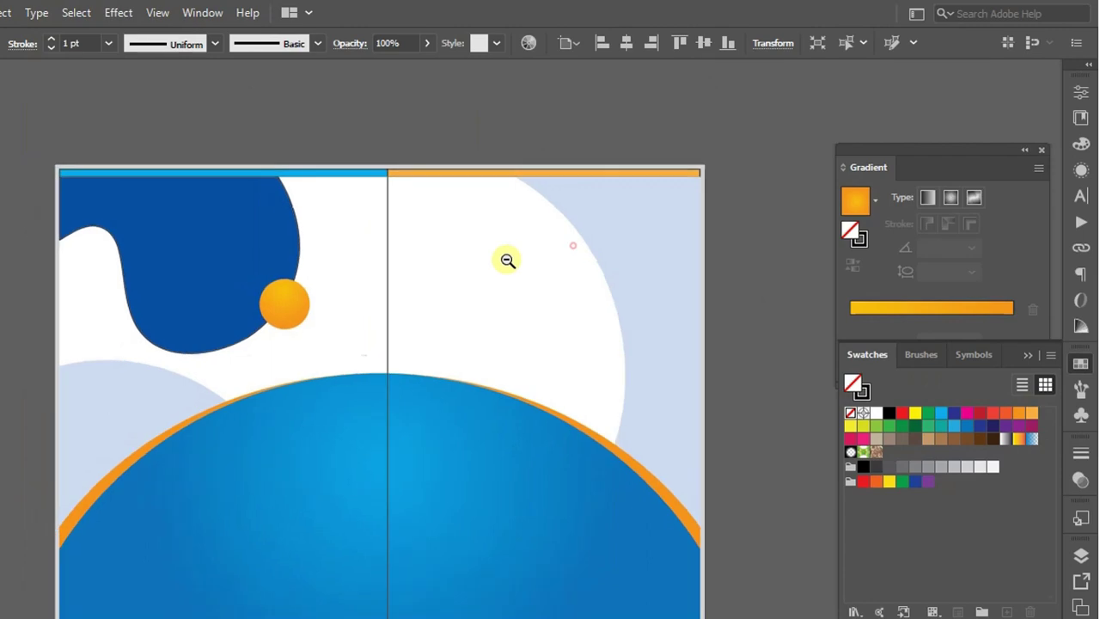
drag(506, 258, 432, 274)
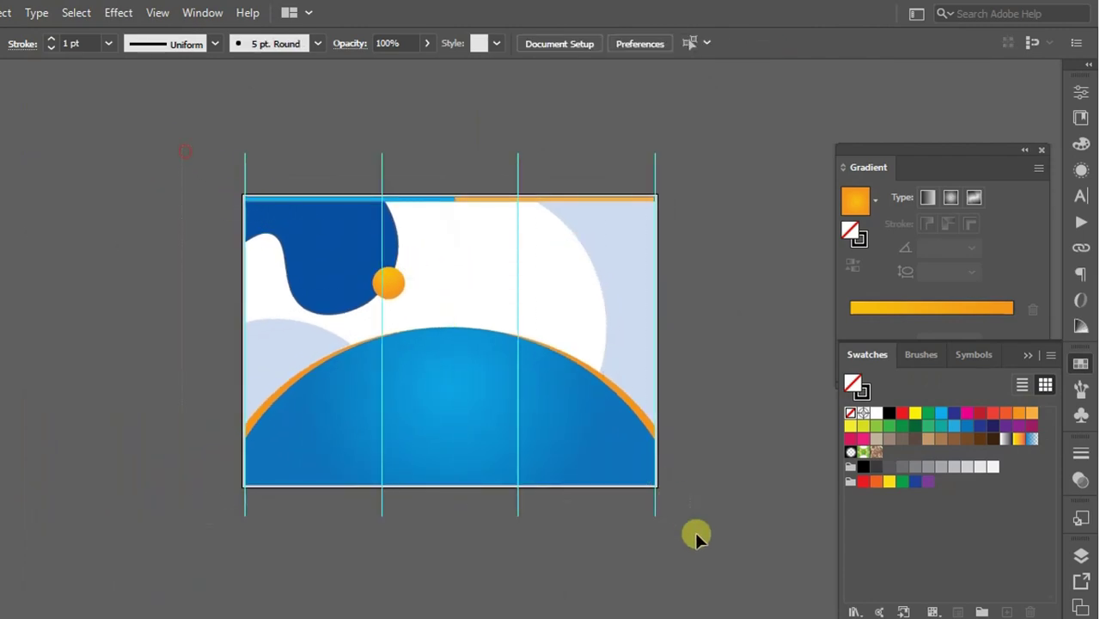
key(ctrl+a)
click(159, 351)
Step: Set the blue top bar's stroke to None, leaving the orange bar on the right
key(z)
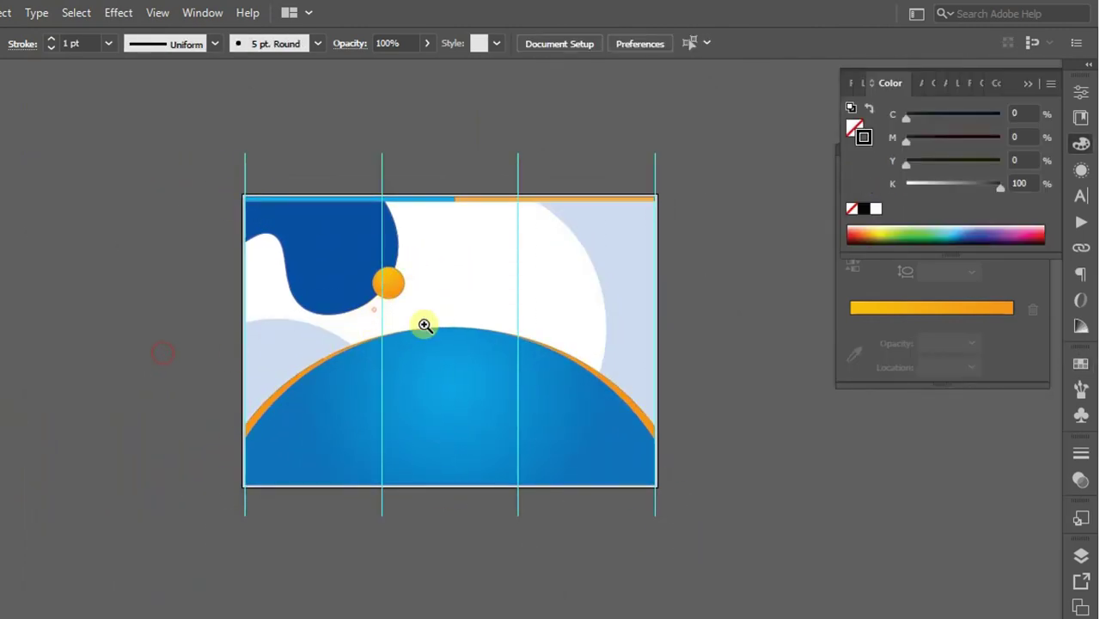
click(460, 277)
key(v)
mouse_move(382, 105)
mouse_down()
mouse_move(511, 169)
mouse_move(504, 229)
mouse_up()
click(7, 305)
scroll(421, 120, up, 2)
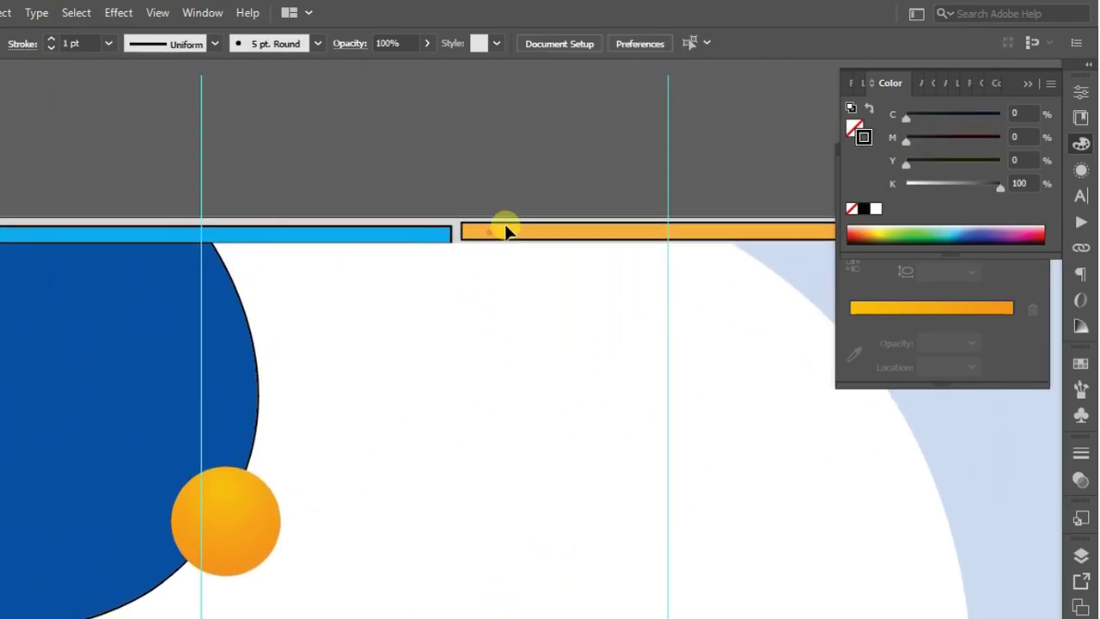
click(434, 237)
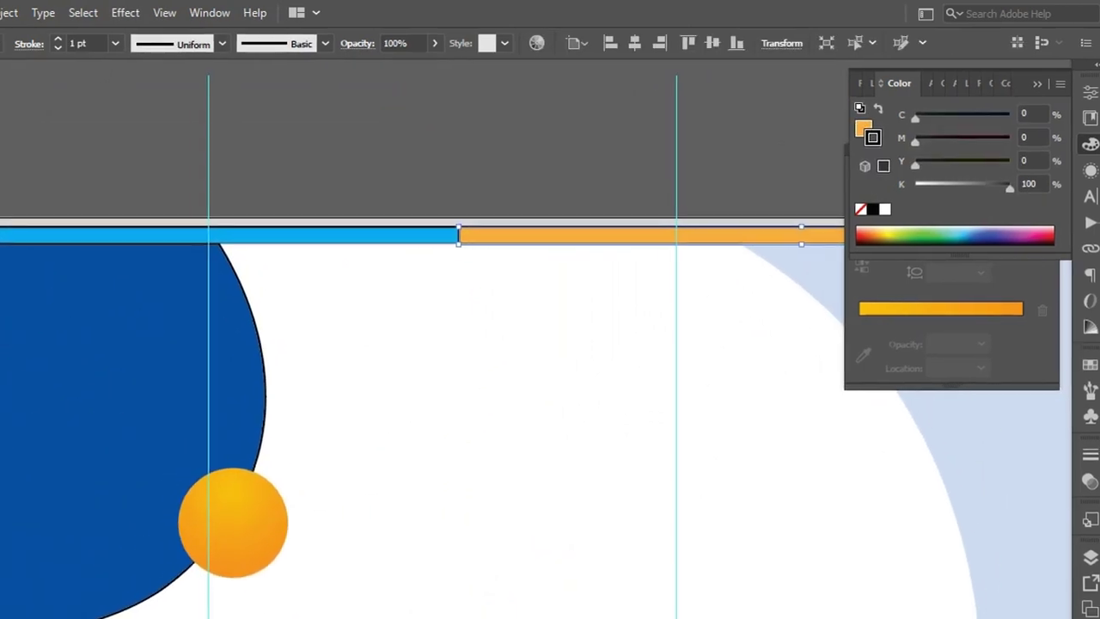
click(52, 234)
click(54, 508)
key(z)
alt+click(733, 258)
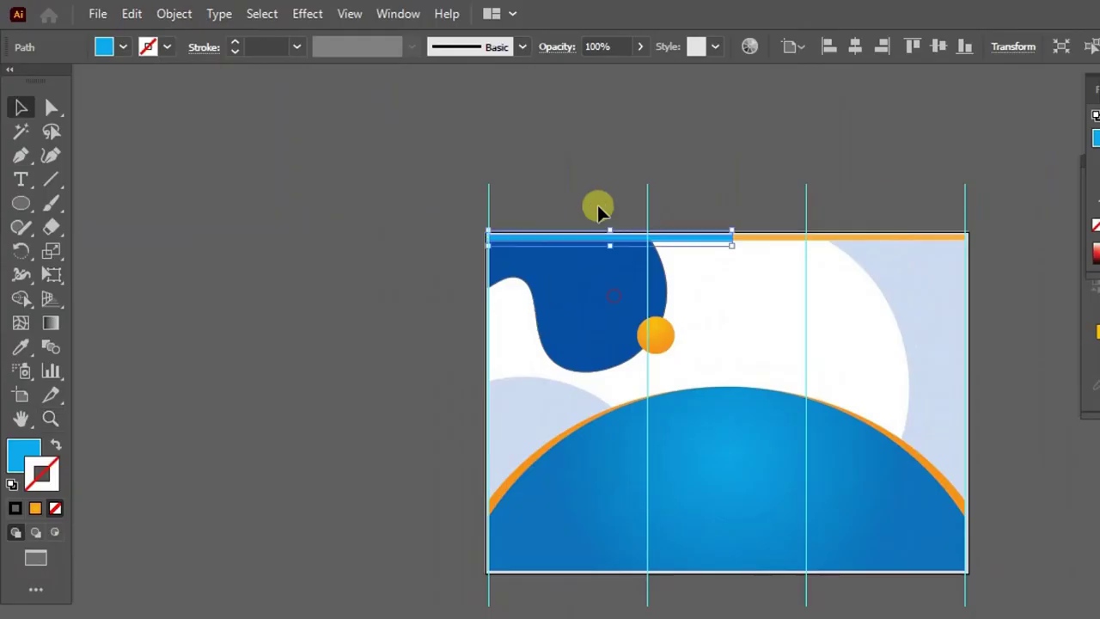
Step: Select photos 1–5 in the png folder and drag them onto the Illustrator canvas
click(622, 143)
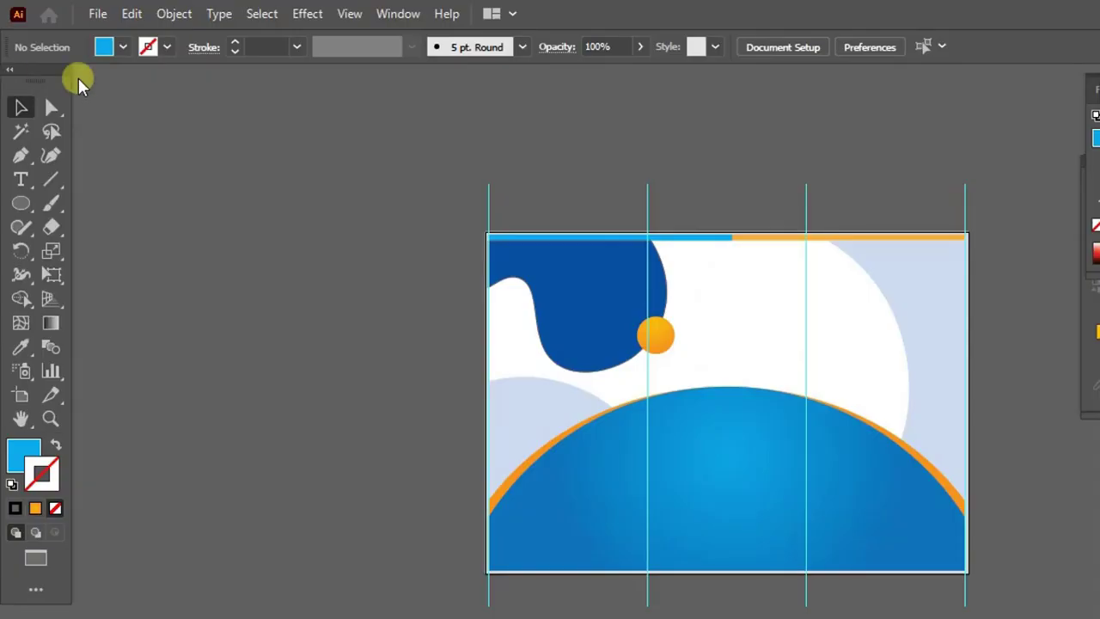
drag(0, 85, 687, 147)
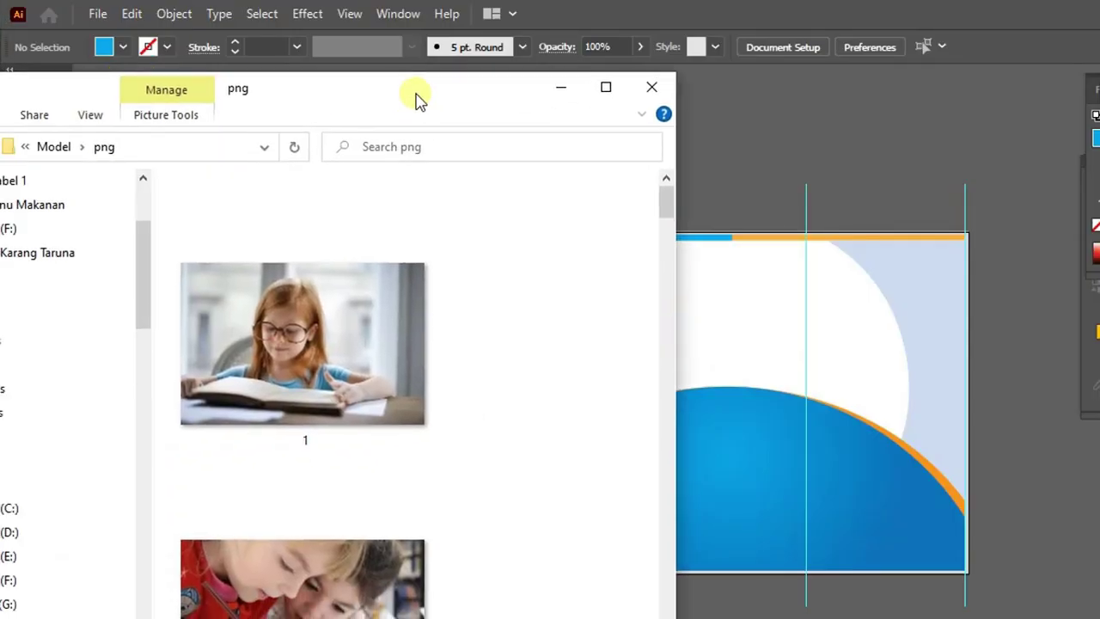
click(643, 386)
ctrl+scroll(683, 386, down, 2)
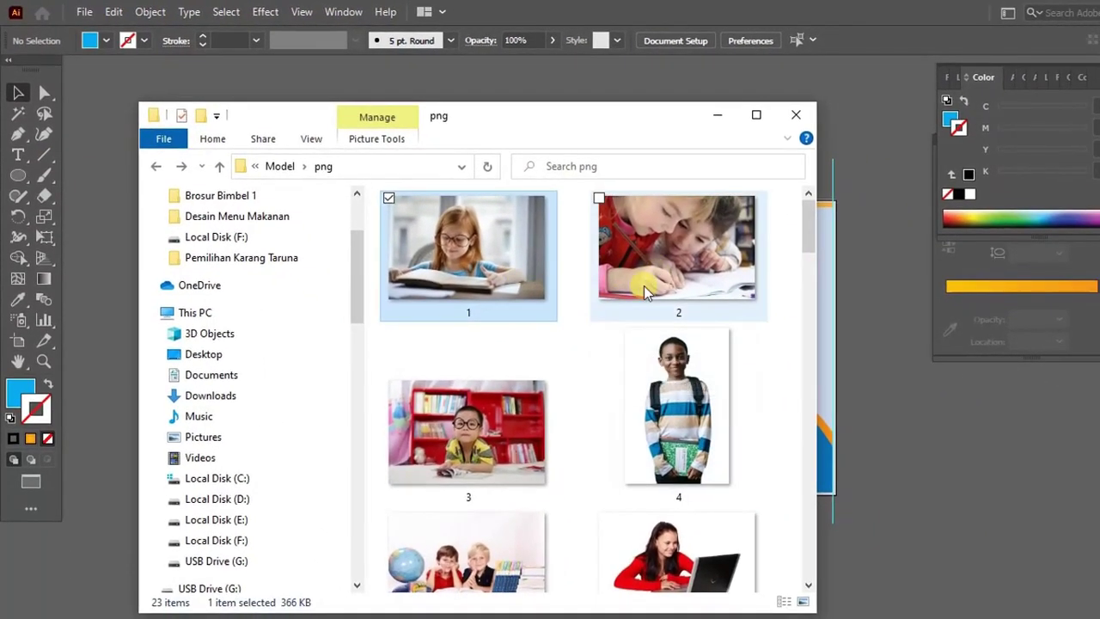
ctrl+scroll(582, 312, down, 1)
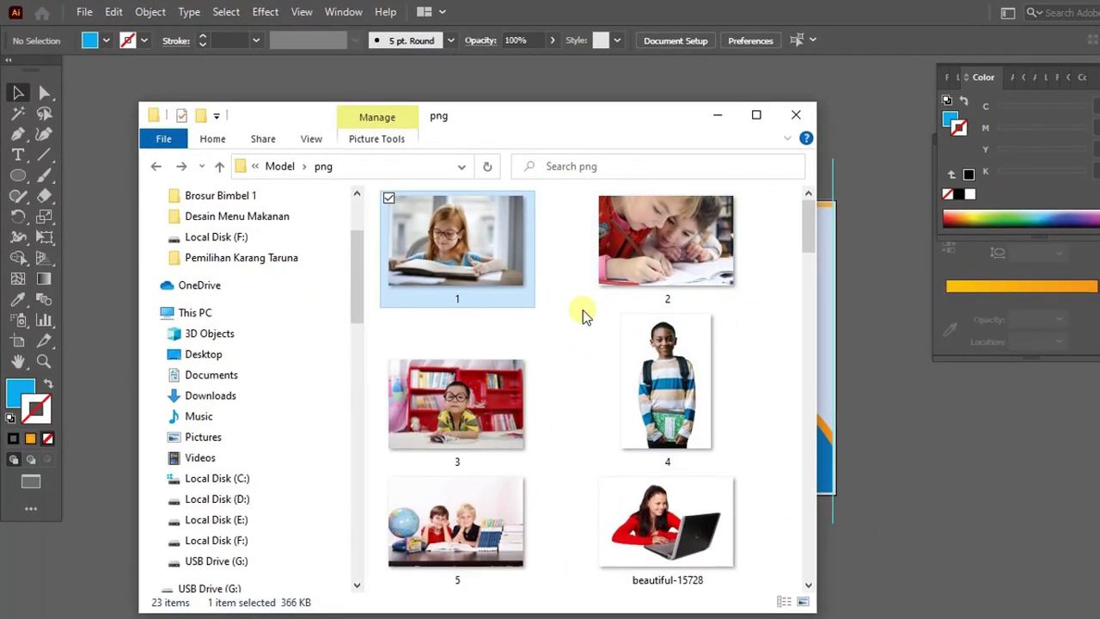
ctrl+scroll(516, 292, down, 1)
ctrl+click(585, 236)
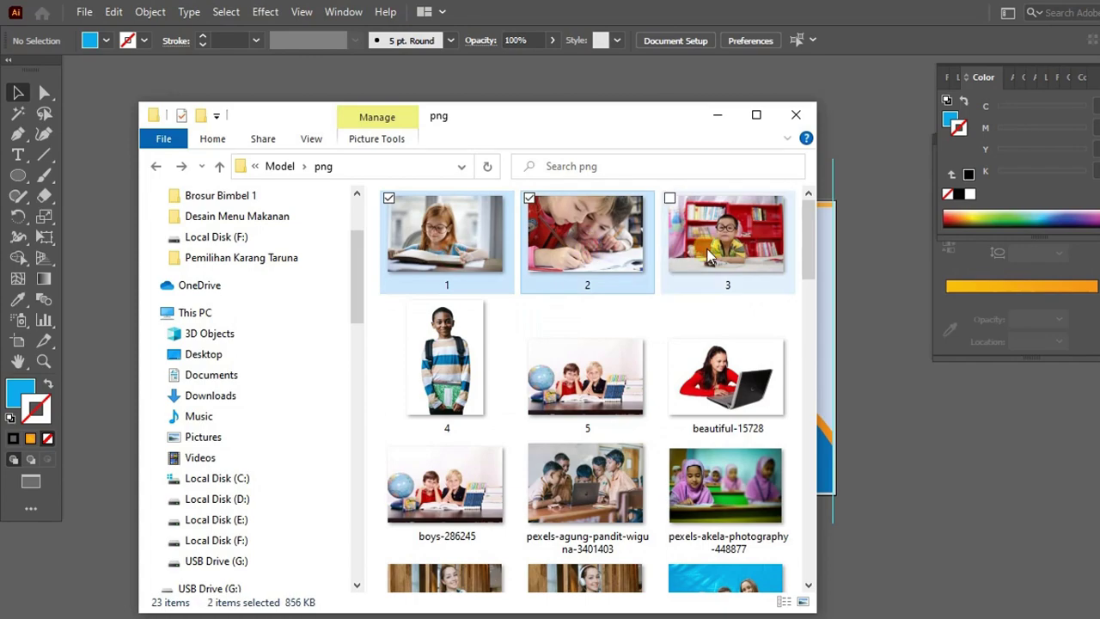
ctrl+click(726, 236)
ctrl+click(488, 375)
ctrl+click(588, 378)
drag(722, 249, 846, 247)
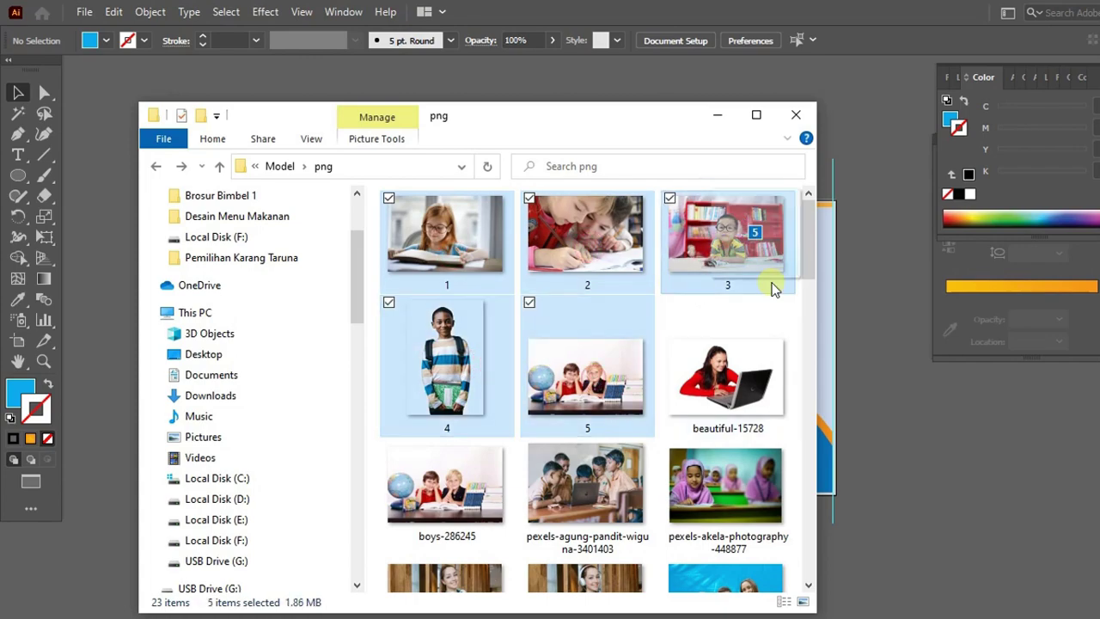
Step: Drop the photos onto the canvas and move them off to the left of the artboard
click(718, 114)
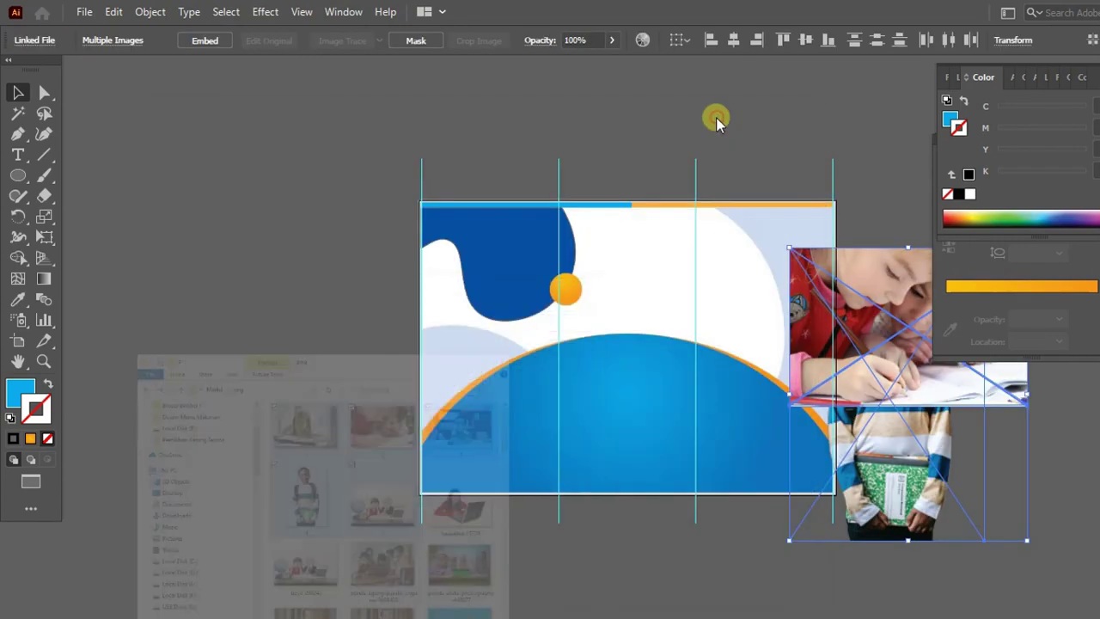
click(683, 180)
key(z)
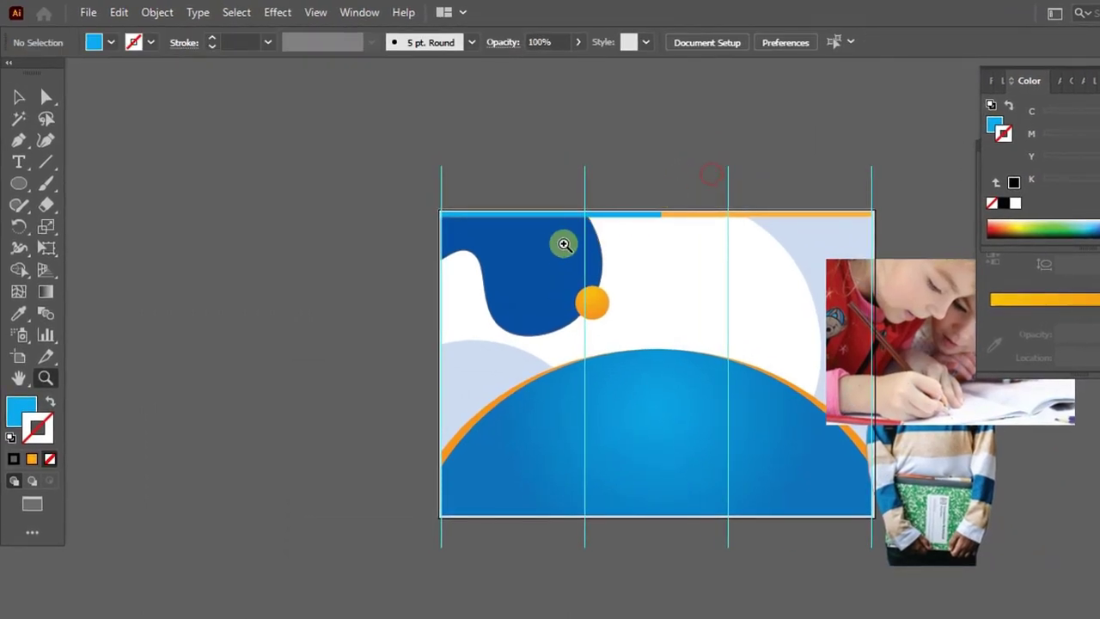
scroll(539, 256, right, 5)
scroll(520, 238, right, 2)
scroll(597, 223, down, 3)
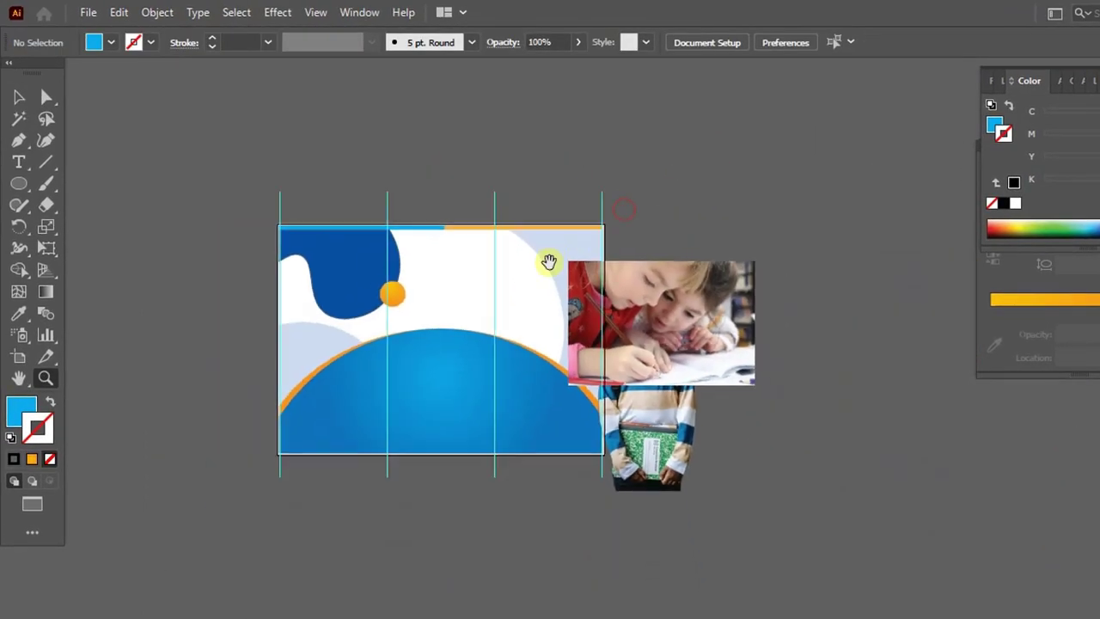
drag(734, 204, 733, 417)
scroll(773, 421, left, 2)
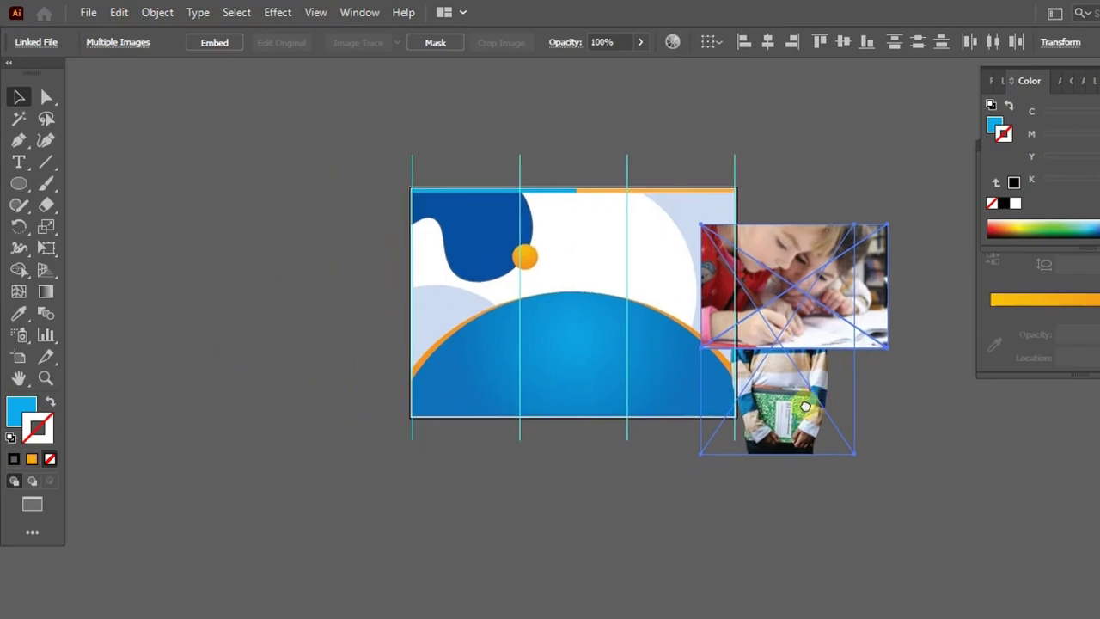
drag(817, 303, 246, 269)
click(284, 118)
Step: Scale the kids-drawing photo over the artboard, paste it in front of the background, fade it to 11% opacity
mouse_move(305, 296)
mouse_down()
mouse_move(432, 273)
mouse_move(646, 444)
mouse_move(741, 479)
mouse_move(772, 450)
mouse_up()
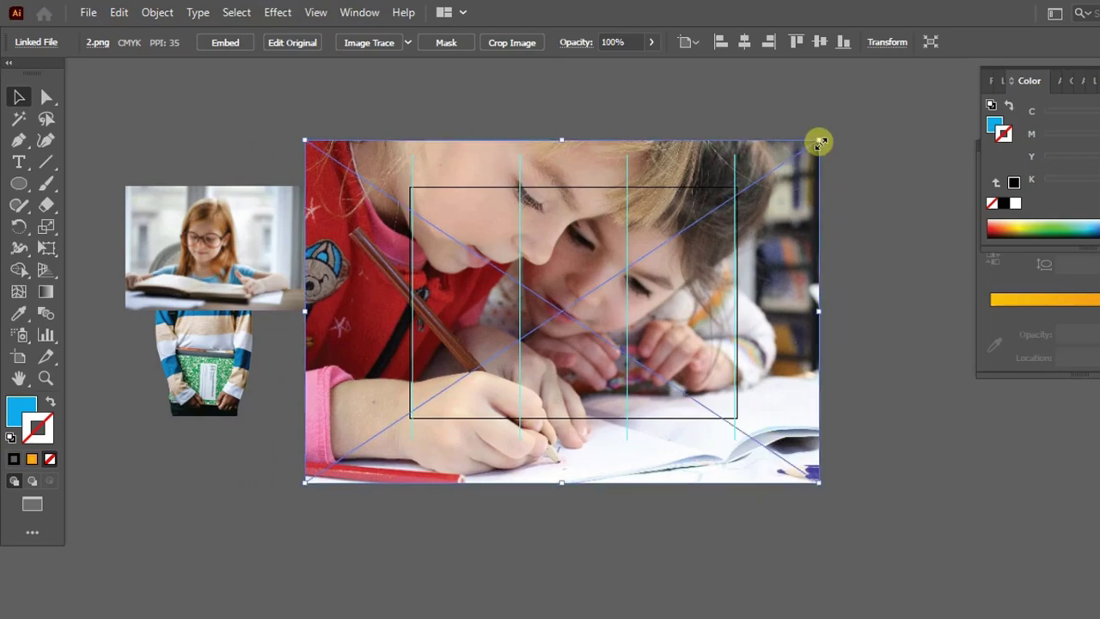
mouse_move(820, 143)
mouse_down()
mouse_move(734, 181)
mouse_move(746, 177)
mouse_up()
drag(694, 215, 703, 220)
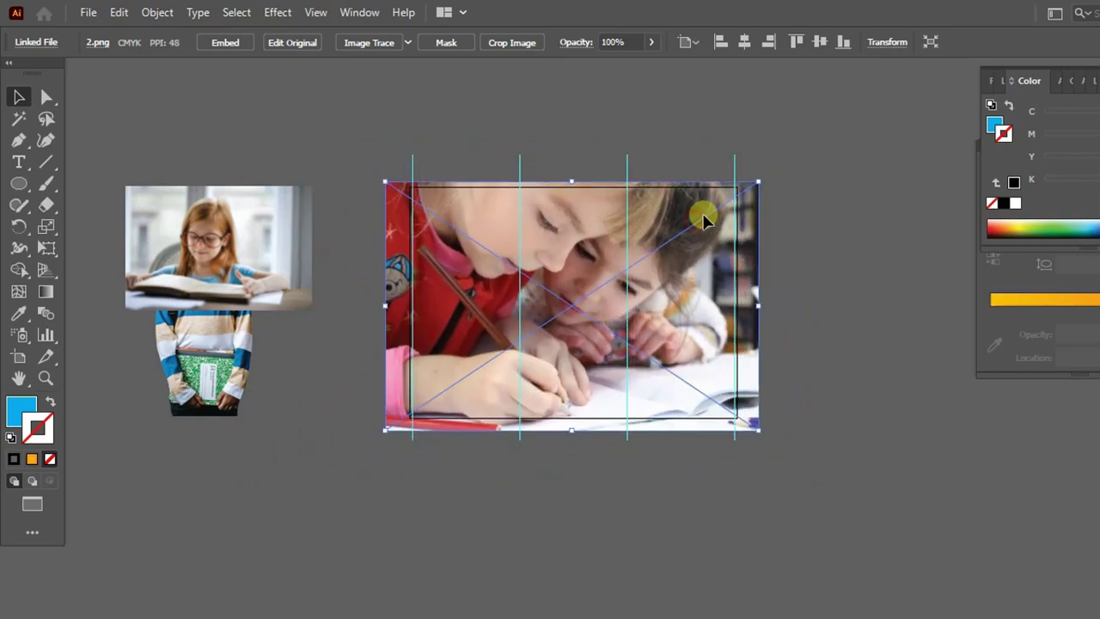
right_click(703, 220)
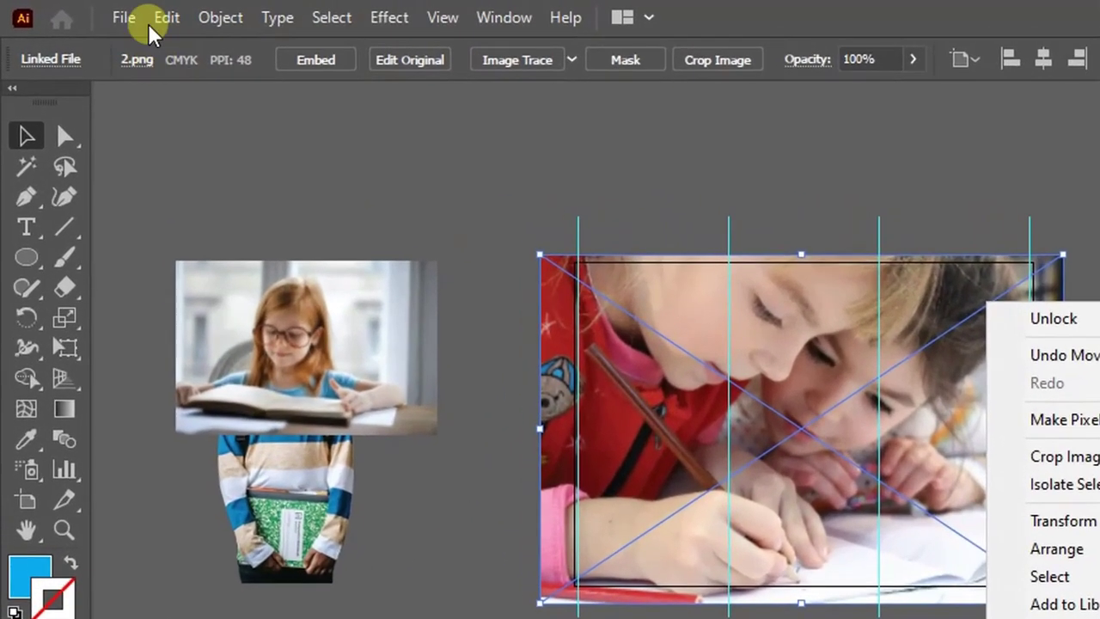
click(165, 19)
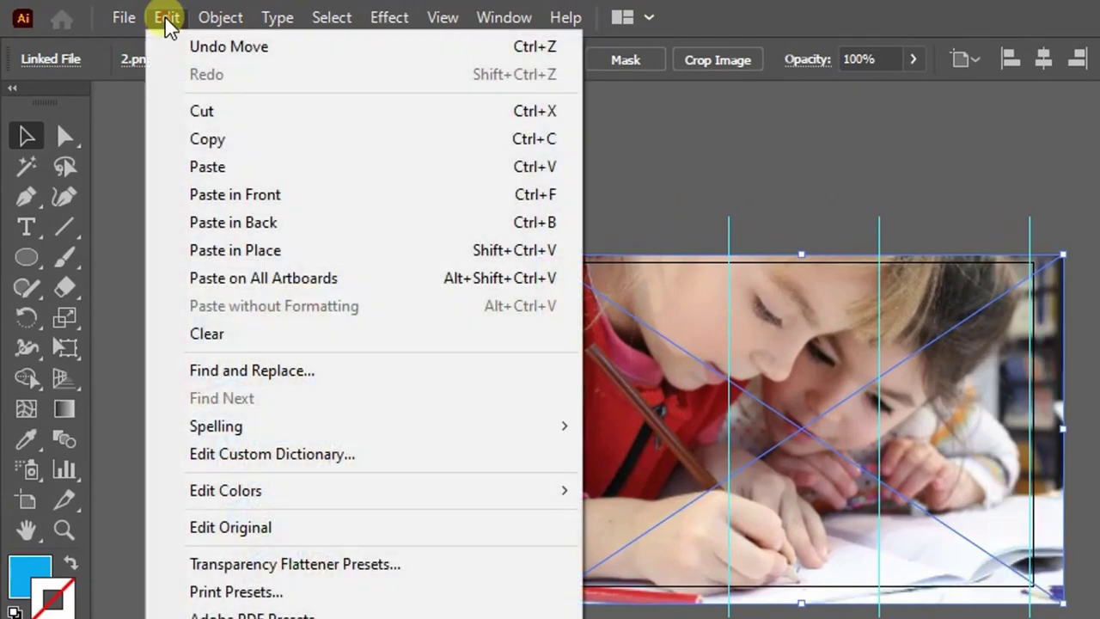
click(217, 121)
click(800, 335)
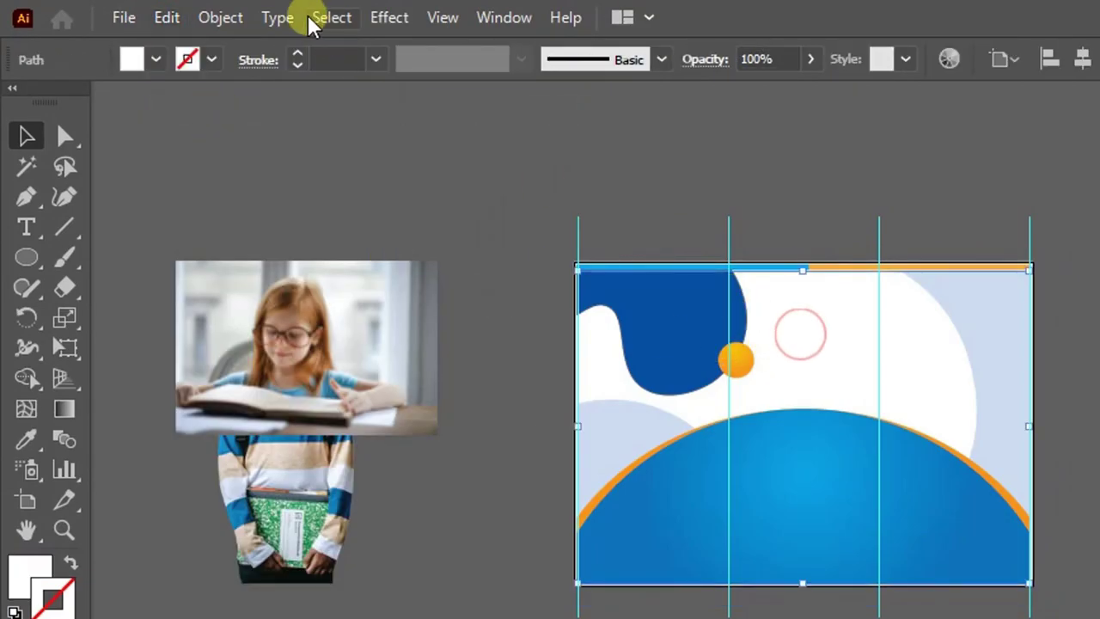
click(165, 17)
click(252, 196)
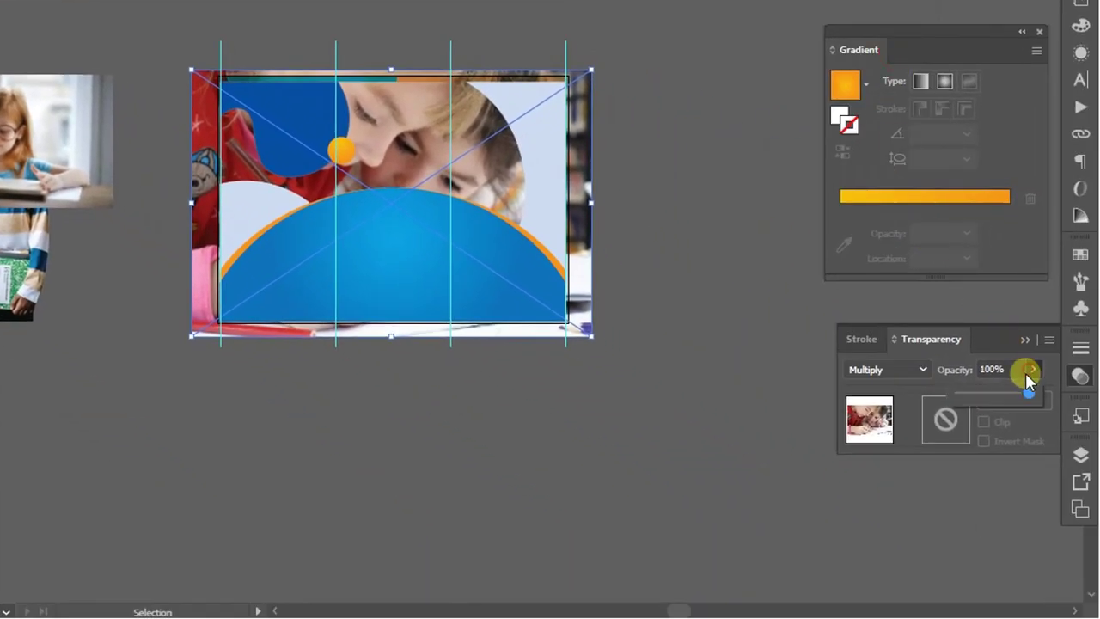
drag(1029, 391, 968, 395)
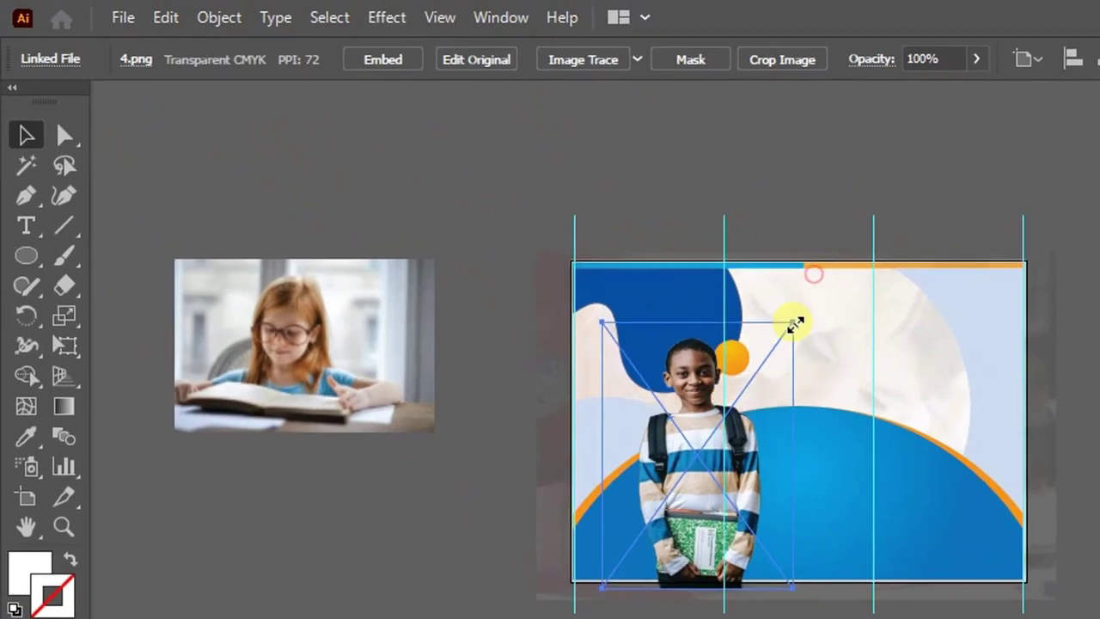
Step: Scale the boy photo down and paste it in front of the background
mouse_move(816, 275)
mouse_down()
mouse_move(702, 453)
mouse_move(659, 408)
mouse_up()
click(166, 17)
click(198, 110)
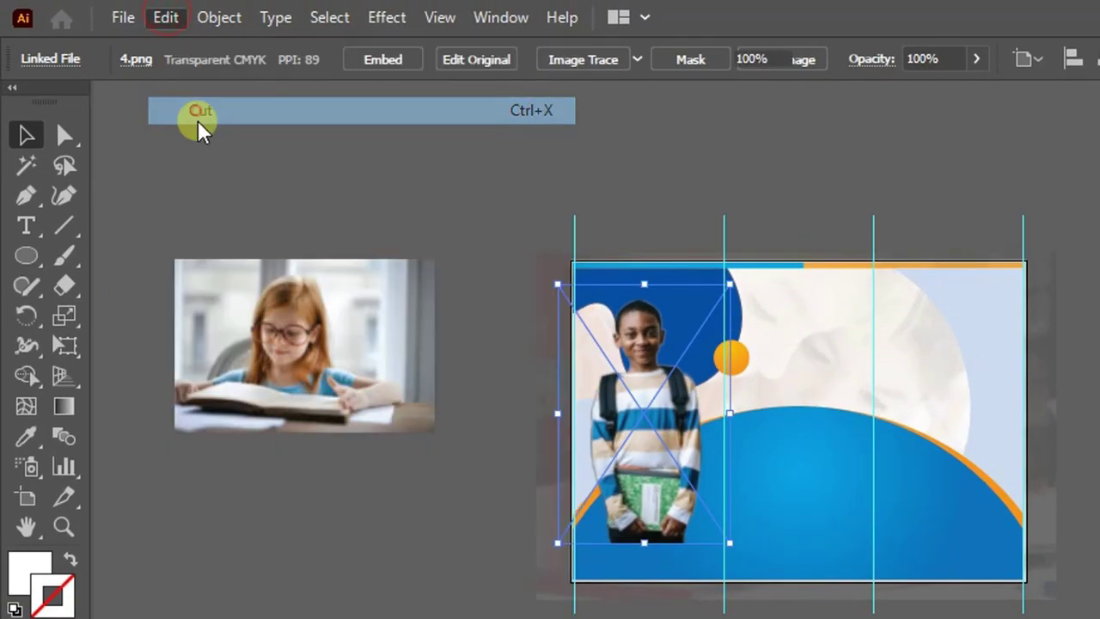
click(607, 421)
click(166, 17)
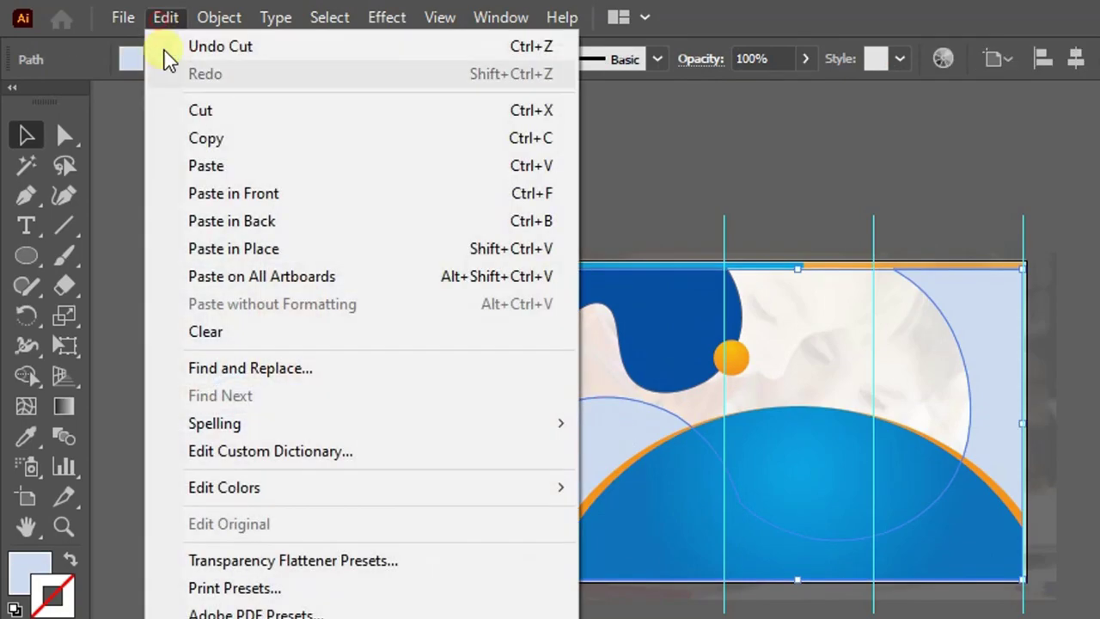
click(198, 192)
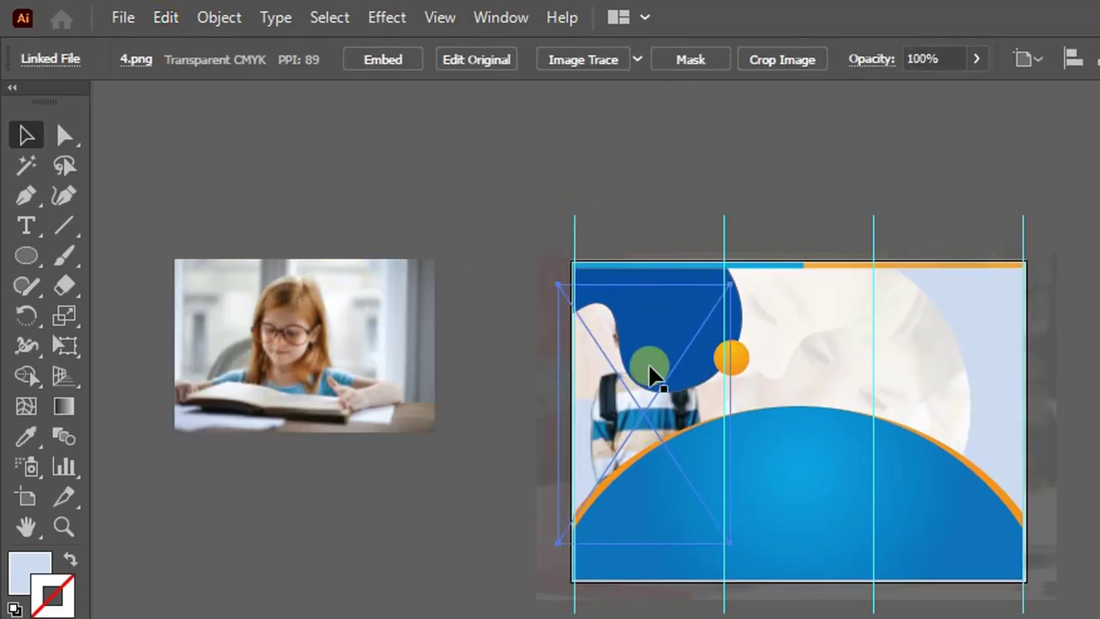
Step: Cut the dark blue blob and paste it in front so it sits above the photos
click(657, 339)
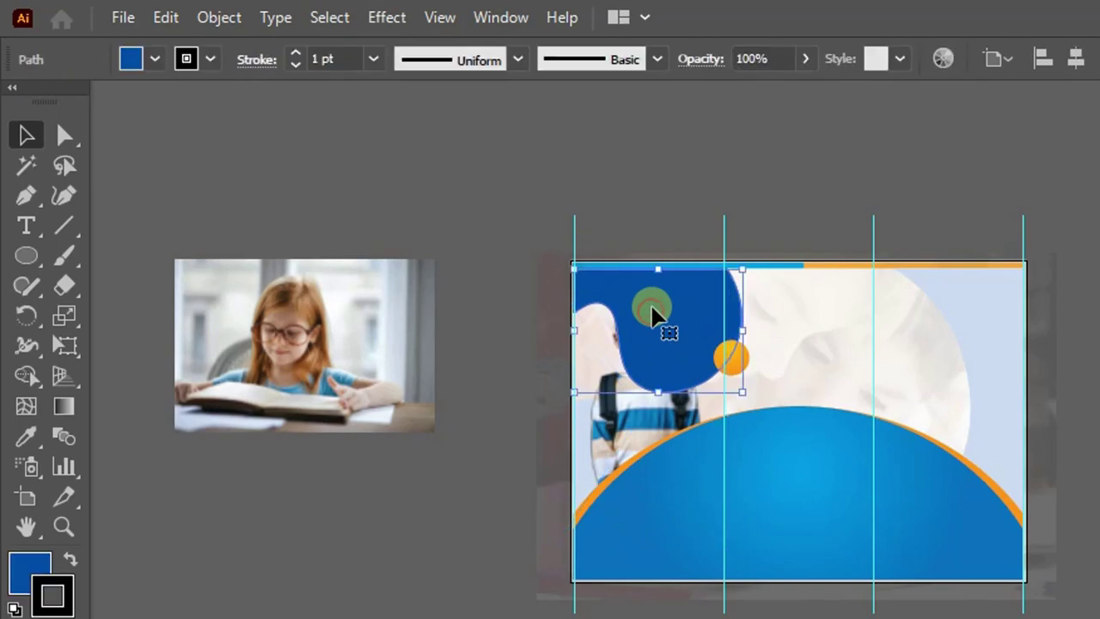
click(166, 17)
click(206, 110)
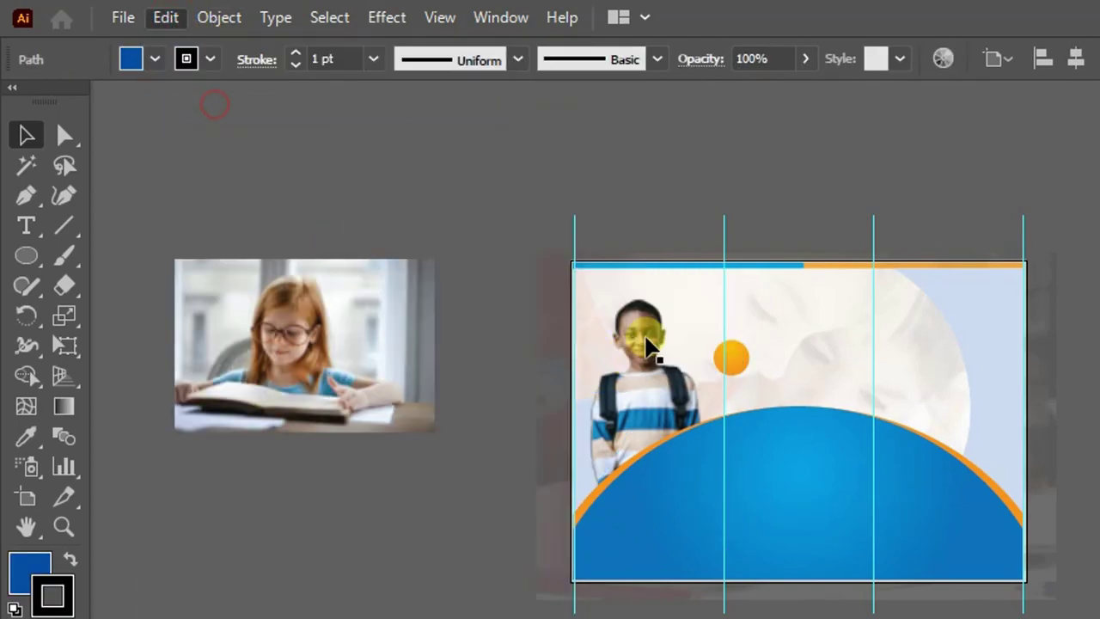
click(650, 344)
click(781, 312)
click(164, 19)
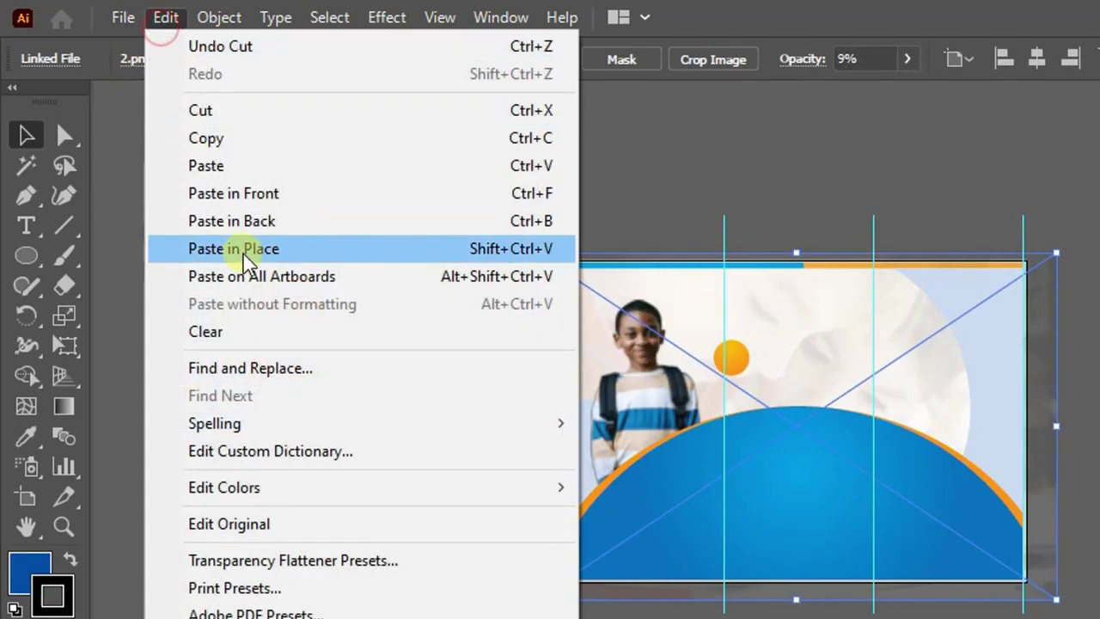
click(244, 194)
key(ctrl+shift+a)
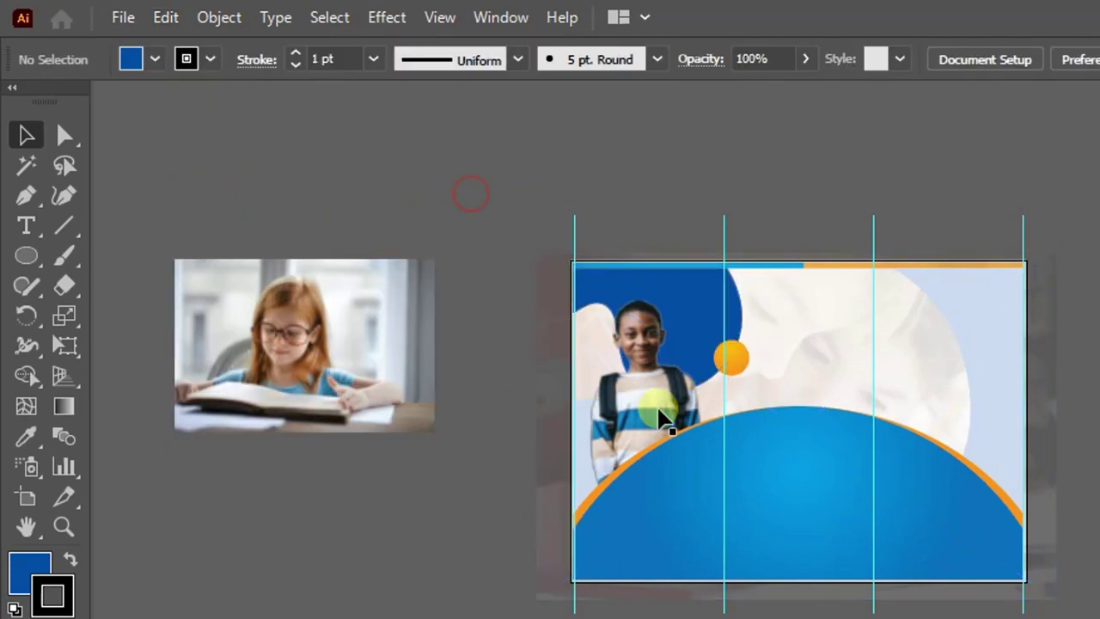
Step: Select the boy photo and zoom in on the left panel
click(663, 418)
key(z)
click(727, 422)
click(776, 426)
Step: Alt-drag a copy of the orange dot beside the boy's head and scale it to 1.72 cm
drag(776, 426, 808, 446)
key(v)
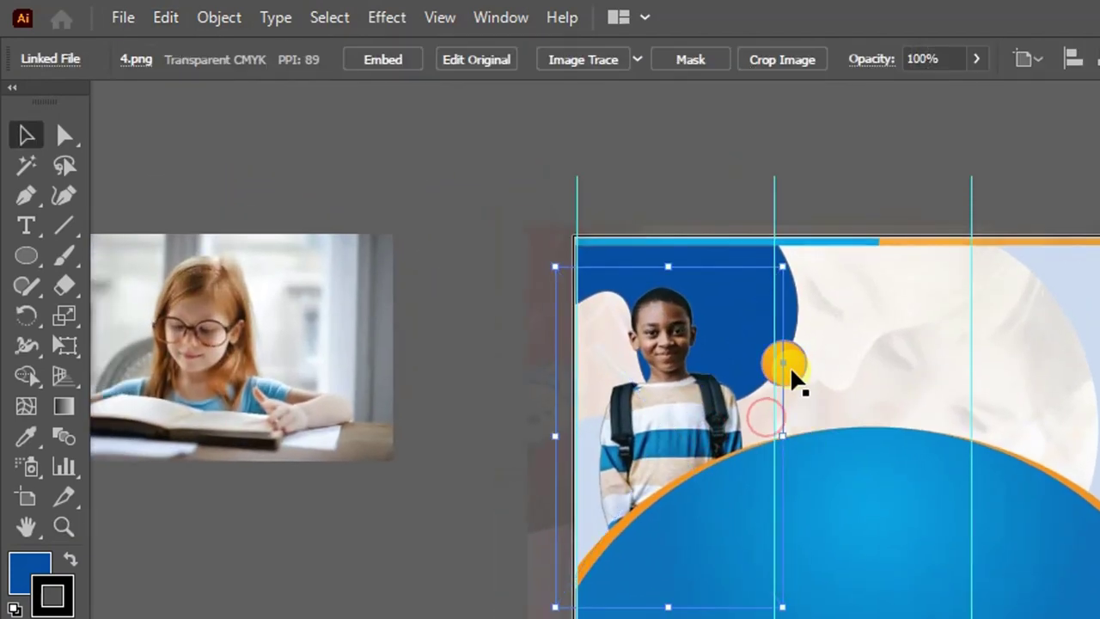
click(785, 364)
drag(786, 364, 628, 309)
shift+click(634, 298)
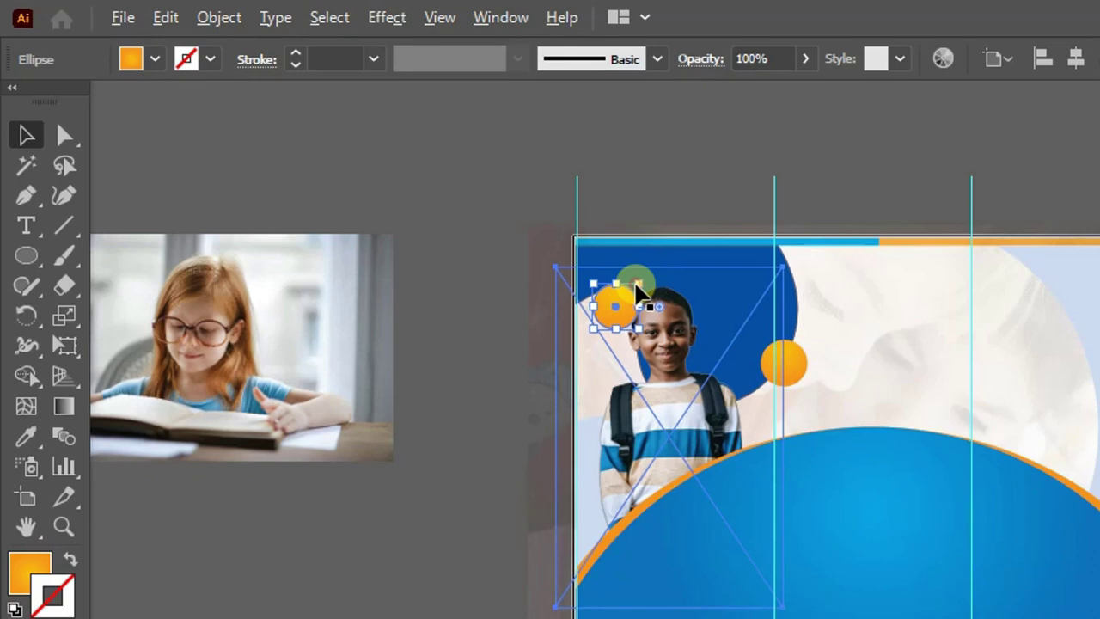
click(608, 180)
click(630, 308)
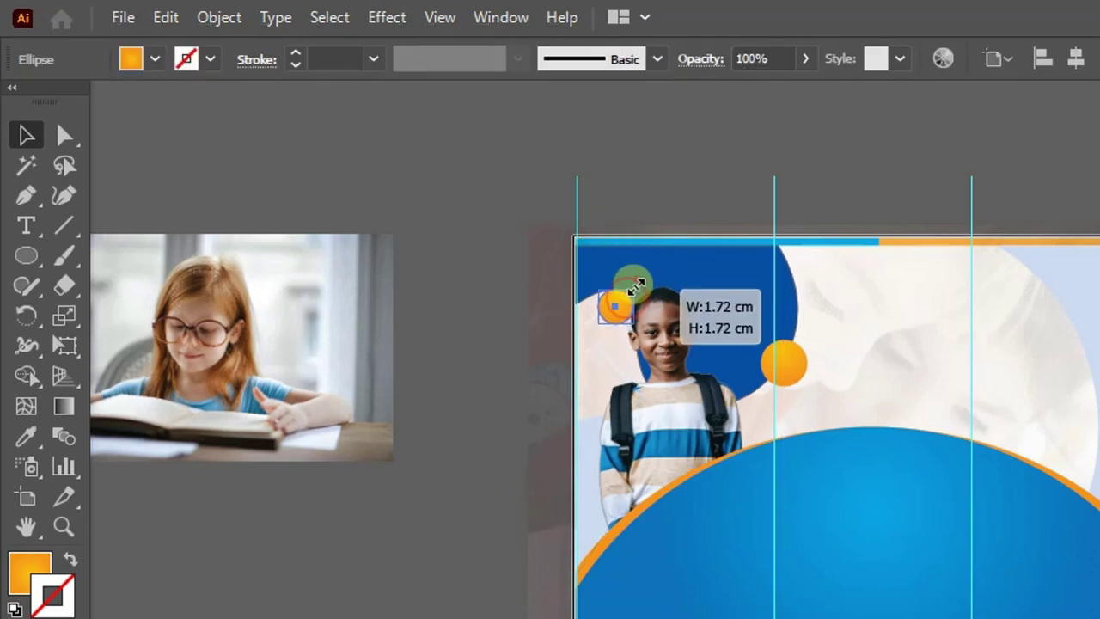
mouse_move(640, 283)
mouse_down()
mouse_move(619, 303)
mouse_move(601, 299)
mouse_up()
key(z)
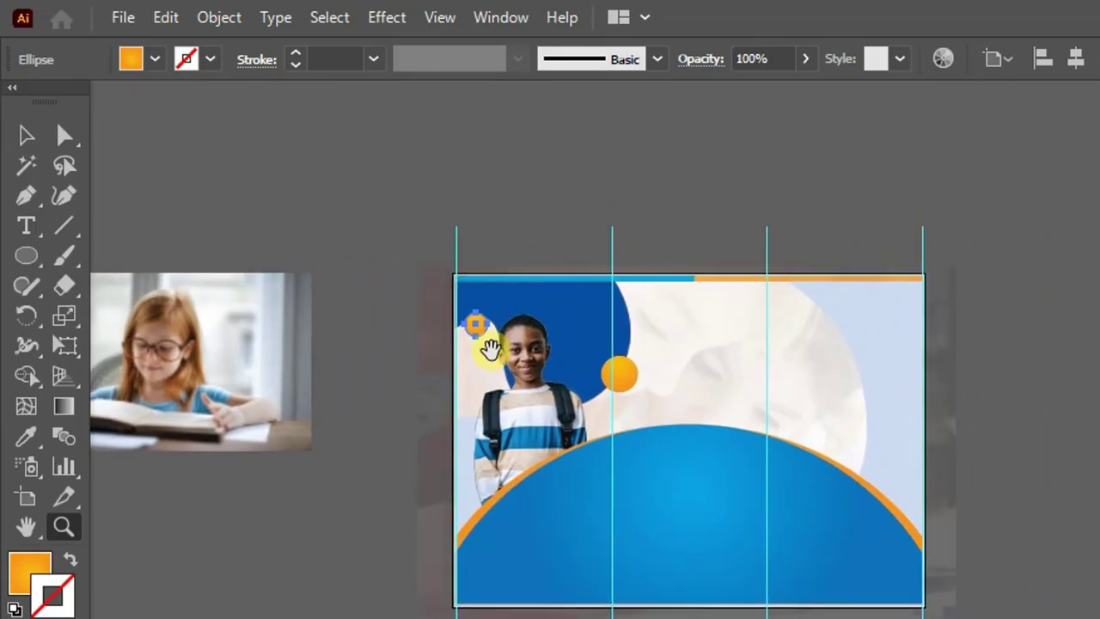
click(705, 463)
Step: Draw a white, black-outlined circle over the arc in the middle panel with a 9 pt stroke
click(26, 256)
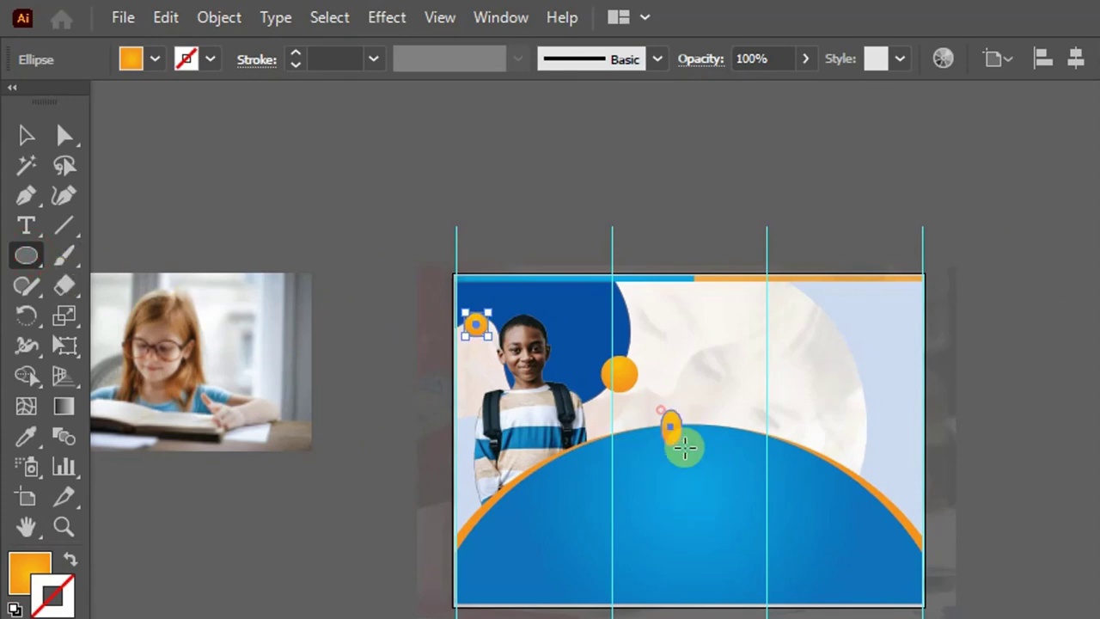
mouse_move(685, 445)
mouse_down()
mouse_move(729, 498)
mouse_move(679, 434)
mouse_up()
key(d)
key(v)
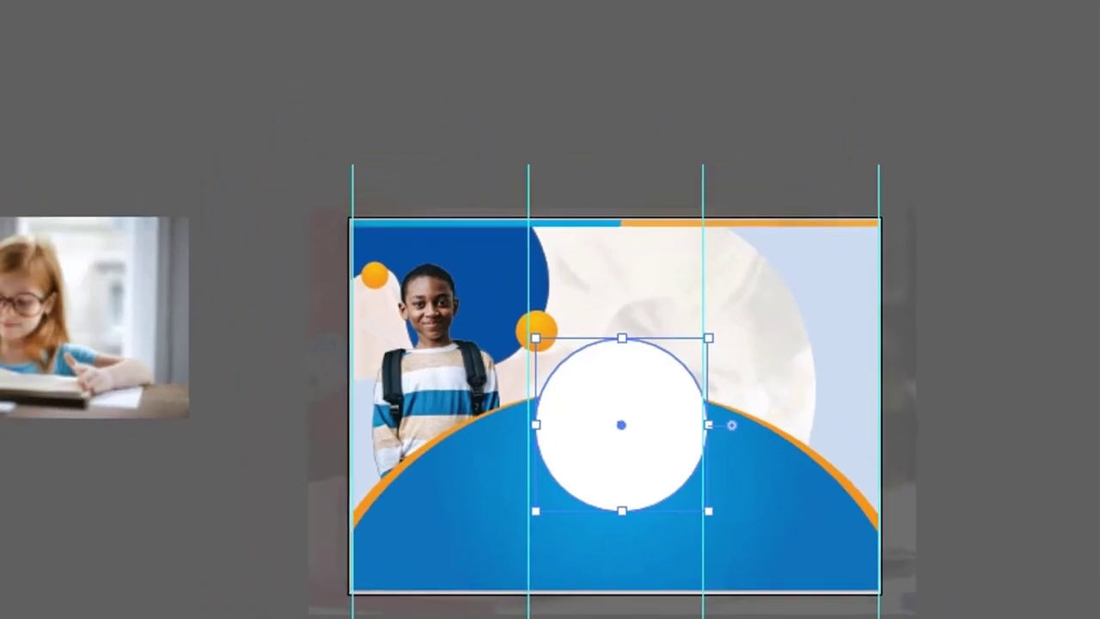
click(294, 53)
click(295, 53)
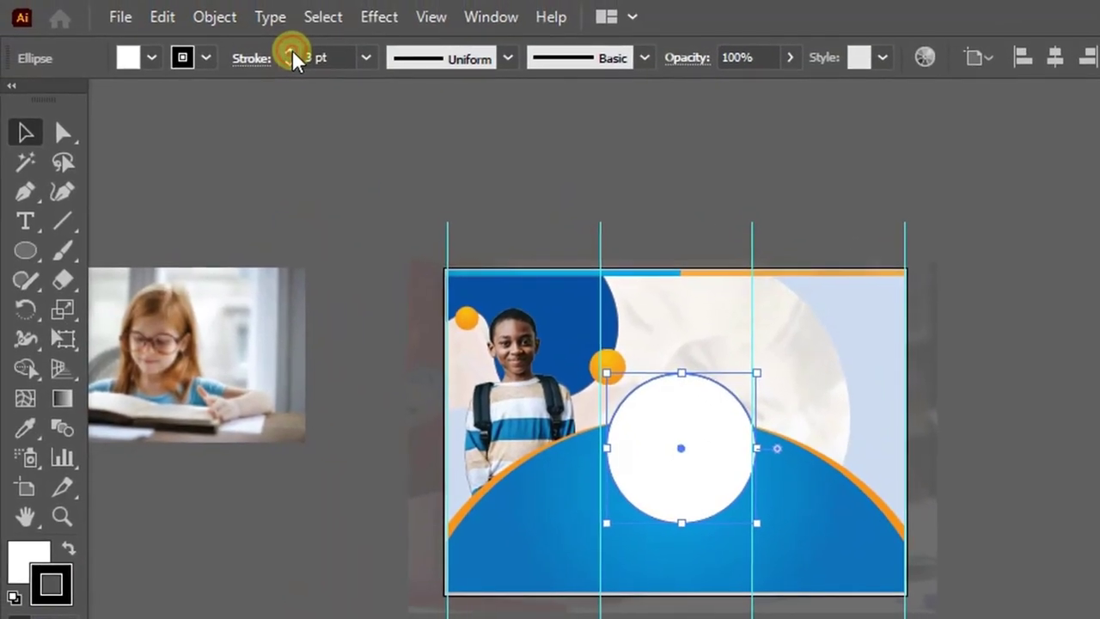
click(294, 53)
click(418, 263)
Step: Shrink the white circle slightly and nudge it into place over the arc
drag(667, 420, 670, 419)
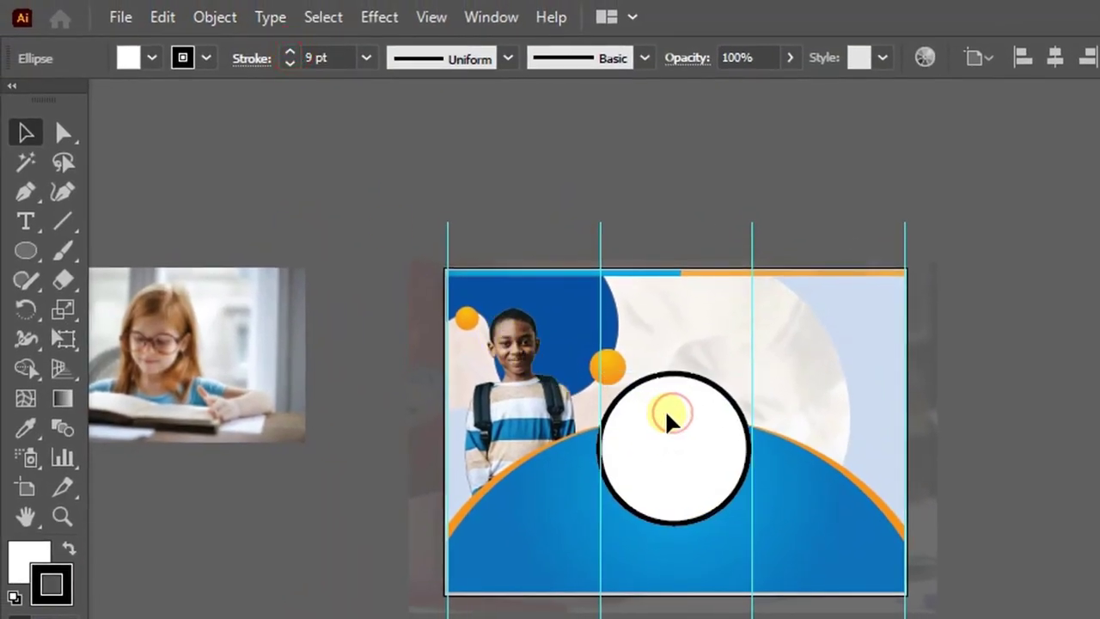
click(670, 419)
drag(752, 371, 746, 368)
drag(707, 412, 707, 397)
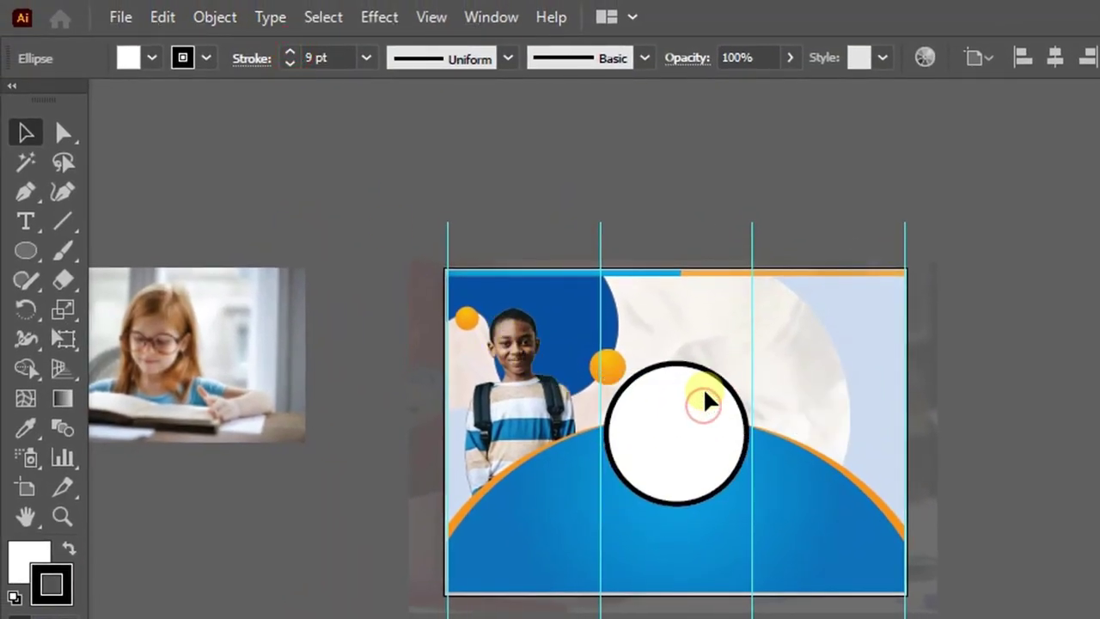
click(617, 255)
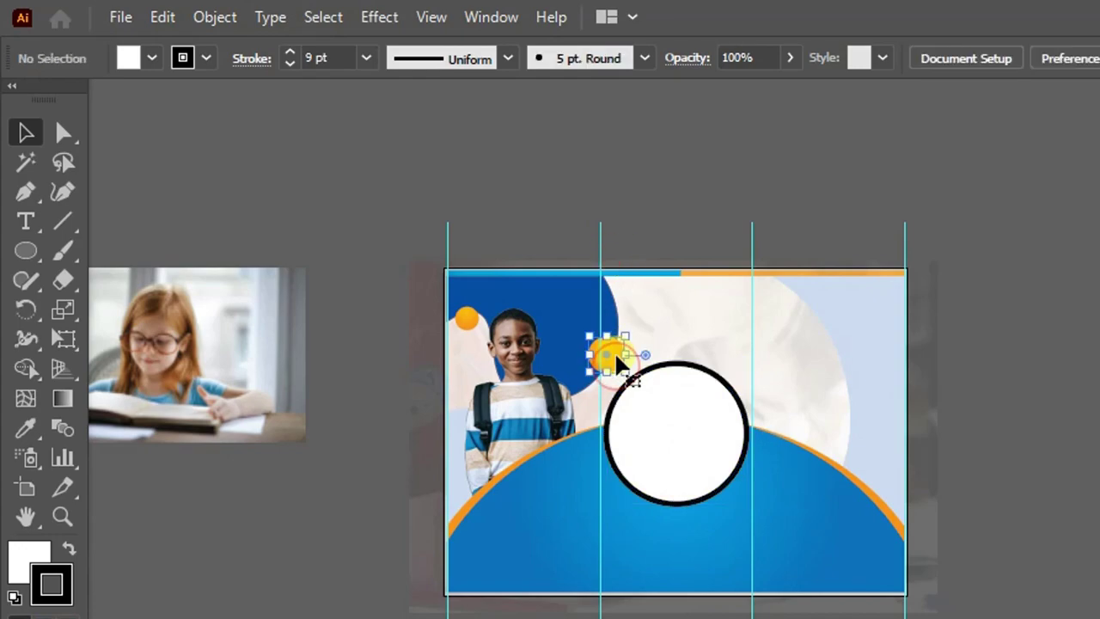
click(668, 405)
key(z)
click(668, 387)
drag(883, 446, 921, 417)
key(v)
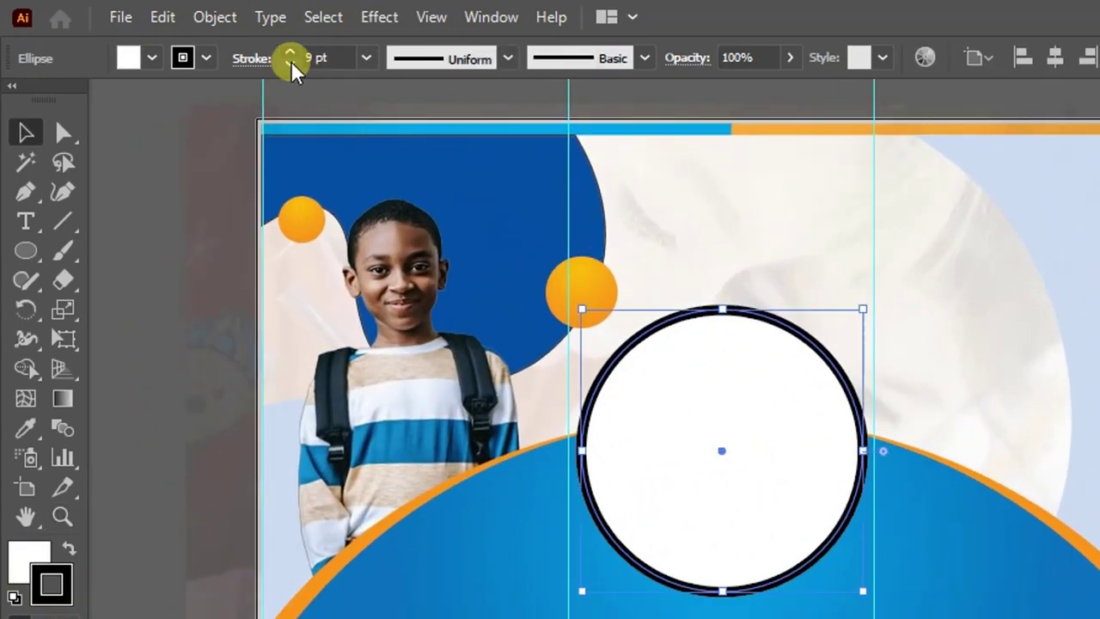
Step: Thin the large circle's outline to 7 pt
click(289, 65)
click(289, 65)
scroll(639, 397, down, 2)
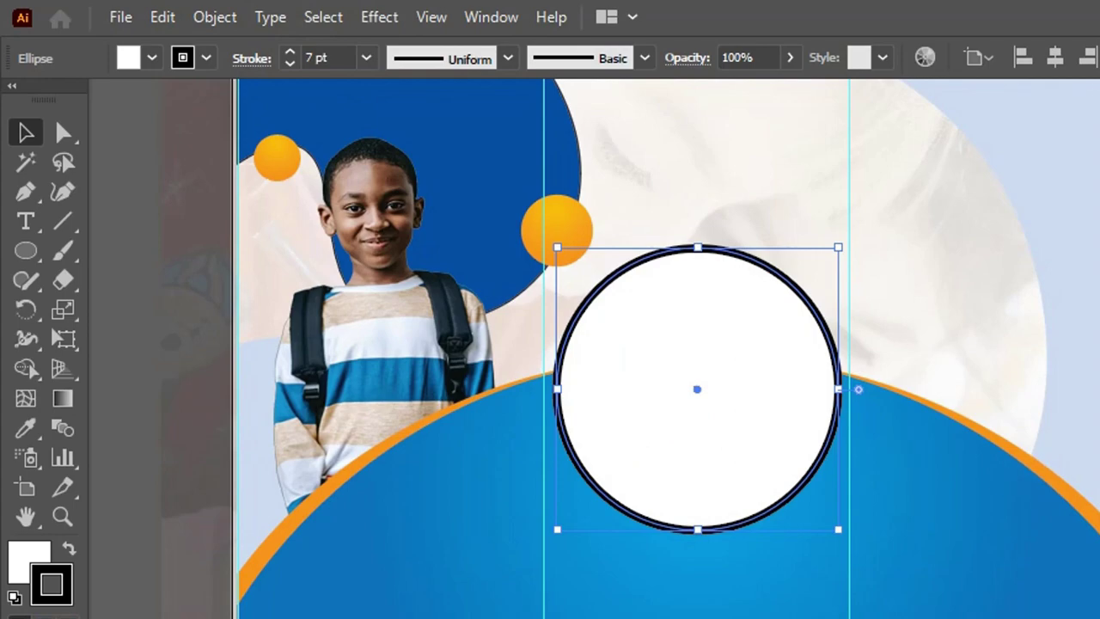
click(879, 423)
click(800, 375)
Step: Add two smaller circle copies beside it: 5.83 cm on the right, 3.6 cm on the left
drag(795, 386, 1002, 452)
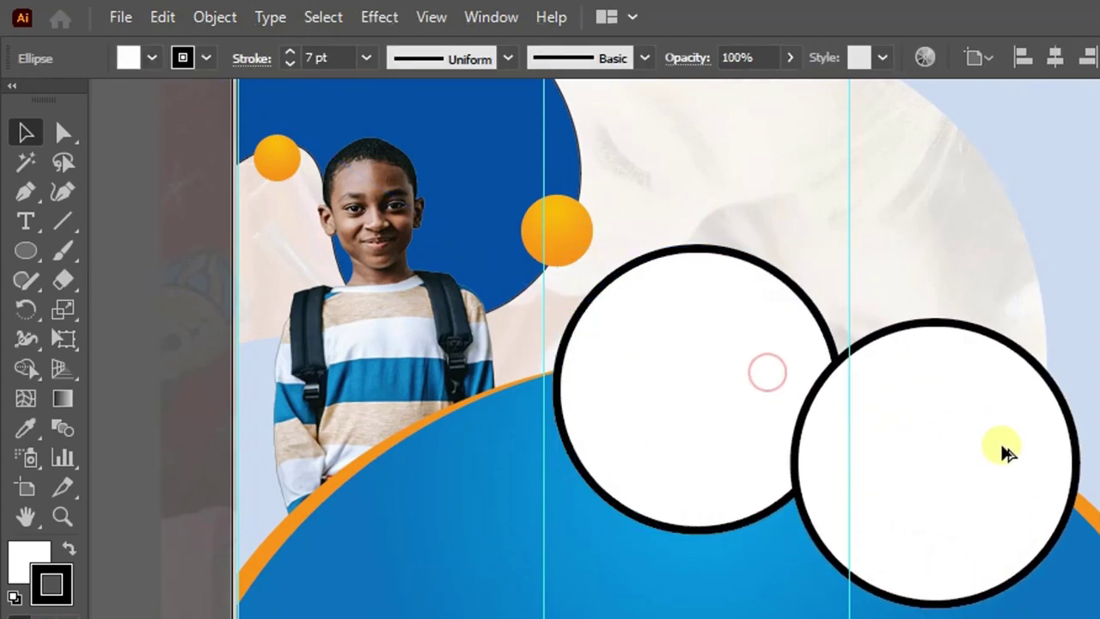
drag(1071, 346, 926, 440)
drag(762, 458, 774, 380)
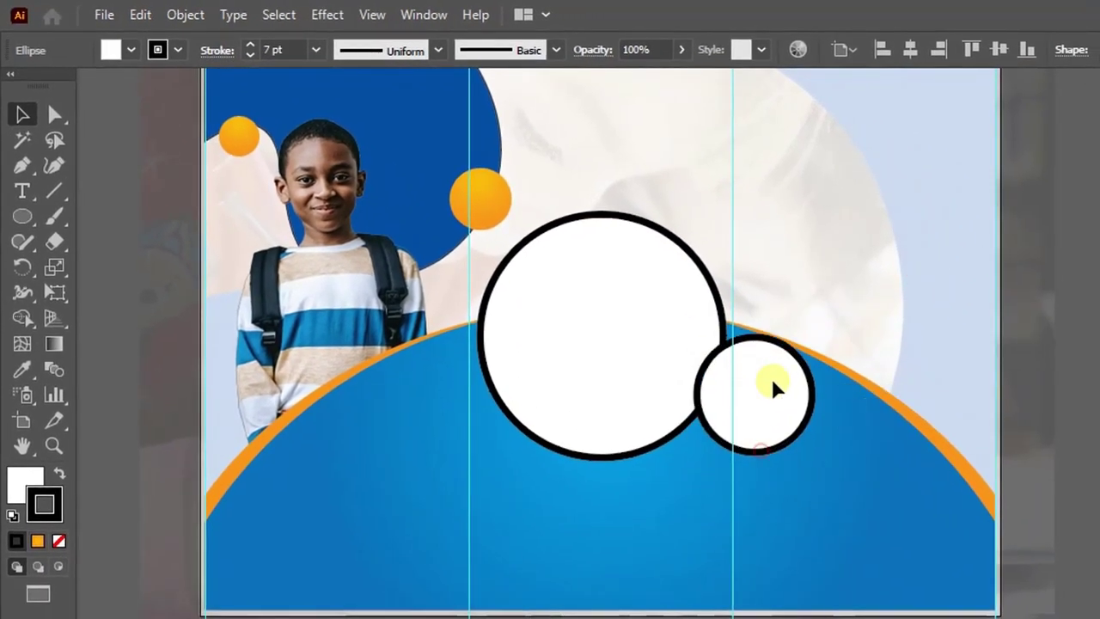
drag(813, 319, 832, 306)
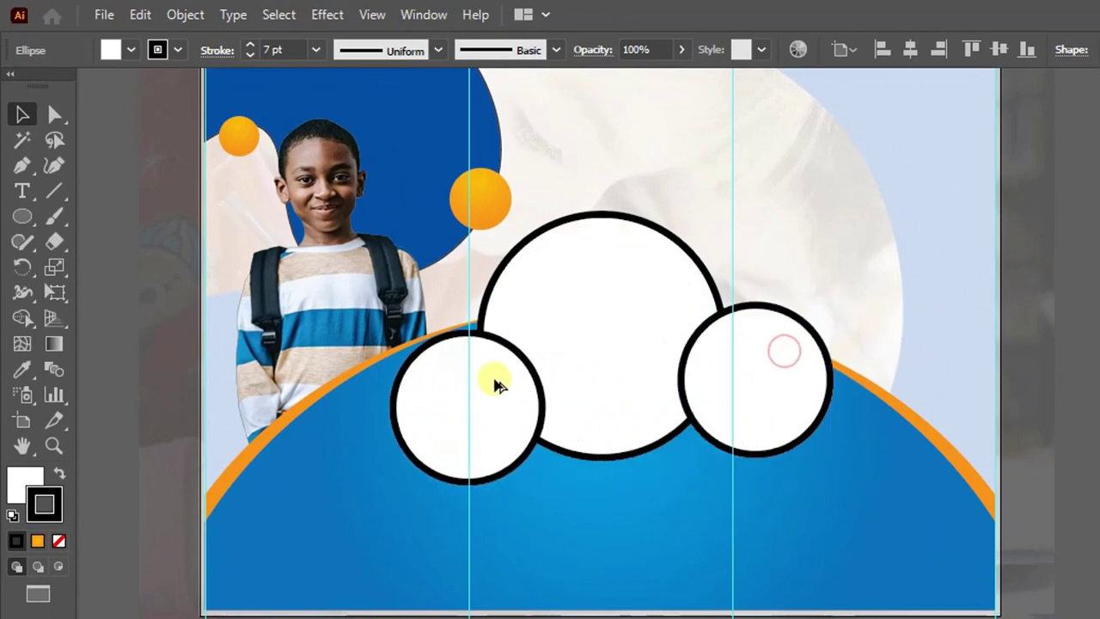
drag(786, 358, 490, 387)
drag(534, 333, 479, 384)
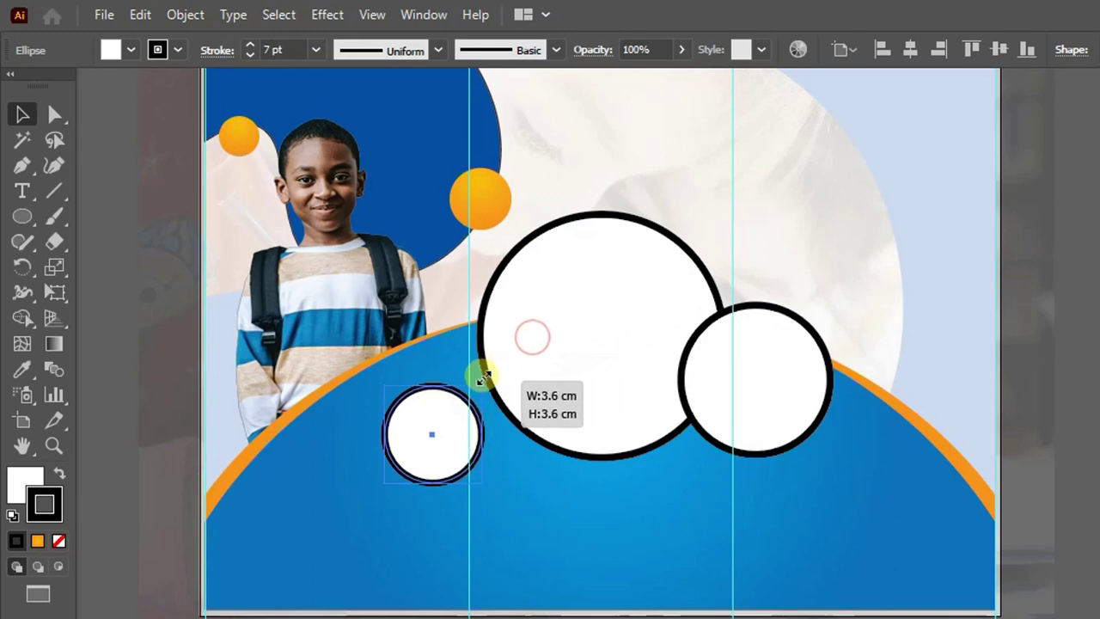
drag(445, 418, 490, 385)
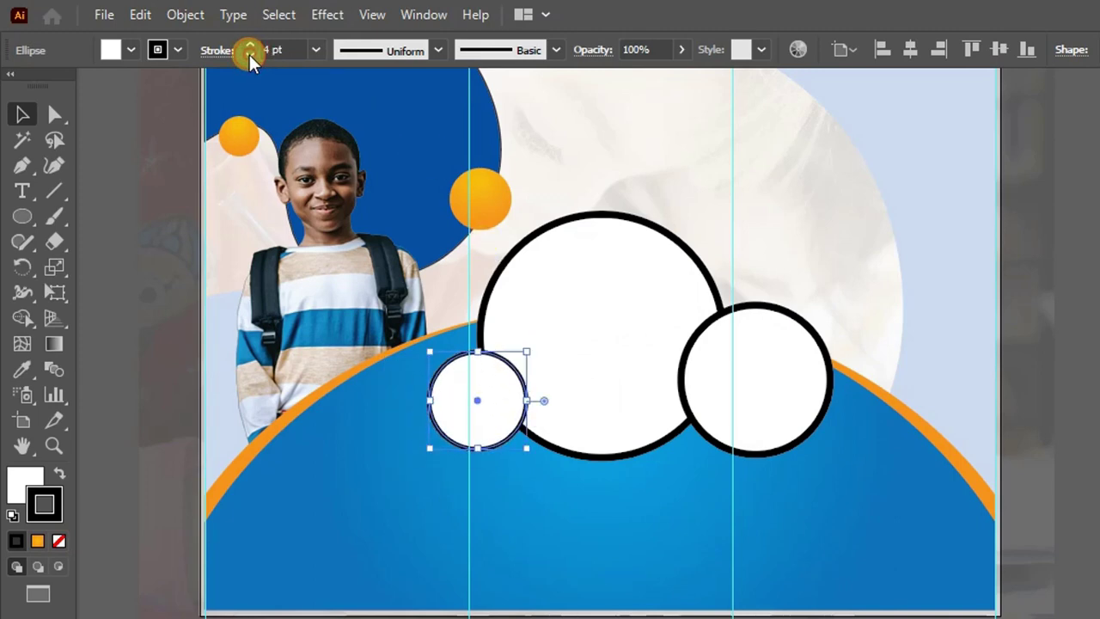
Step: Thin the right-hand circle's outline to 5 pt
click(772, 367)
click(247, 57)
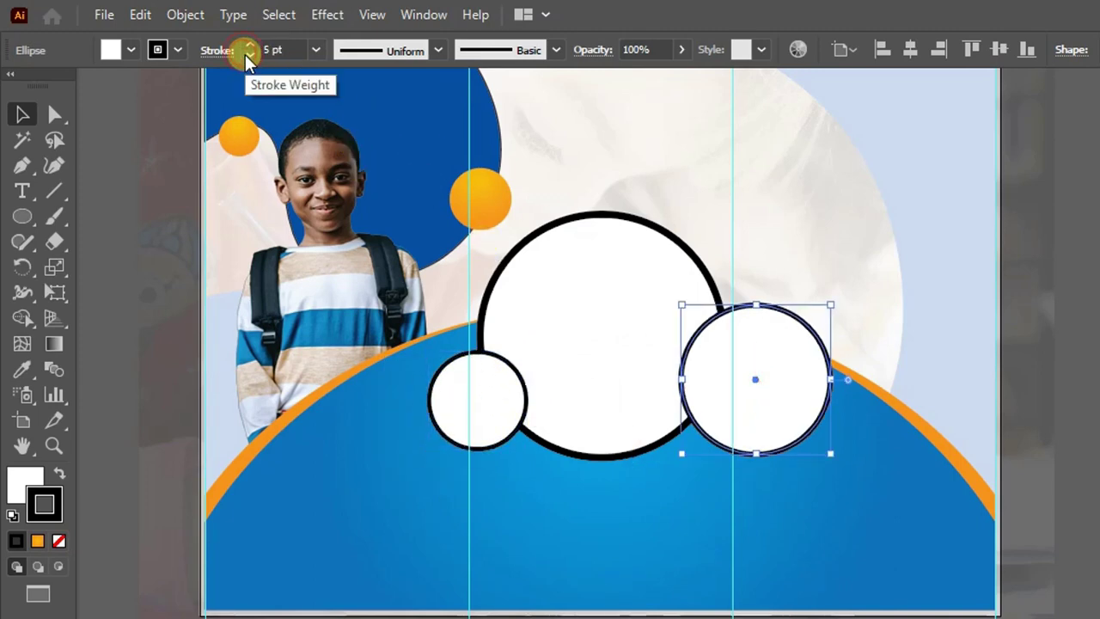
click(501, 353)
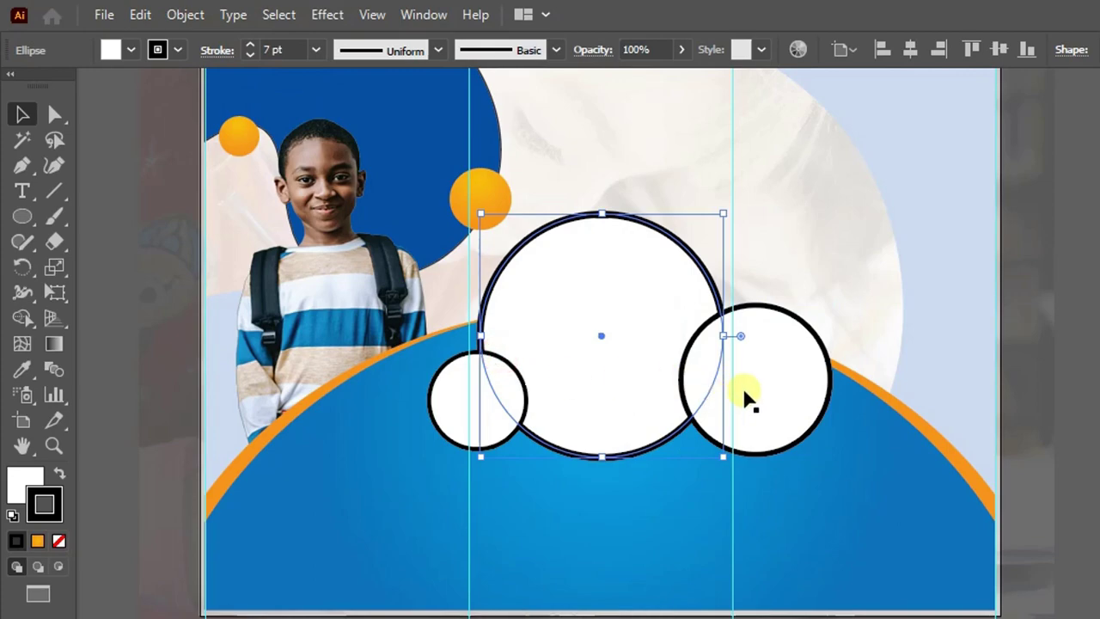
Step: Cut the big and small circles and paste them in front of the right circle
right_click(506, 374)
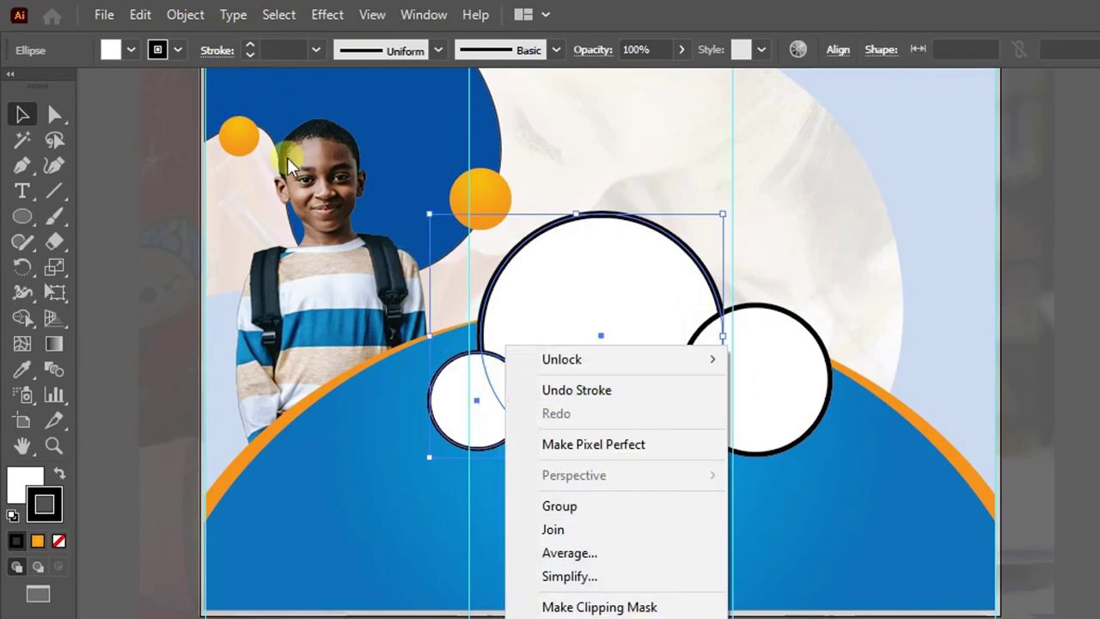
click(140, 15)
click(183, 116)
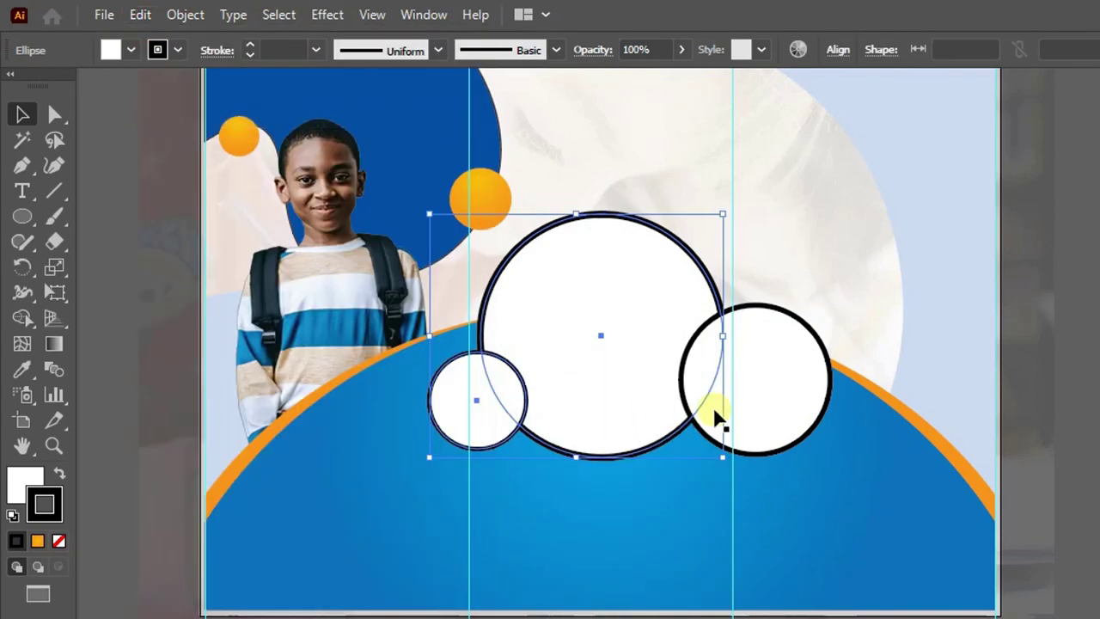
click(146, 15)
click(184, 93)
click(698, 436)
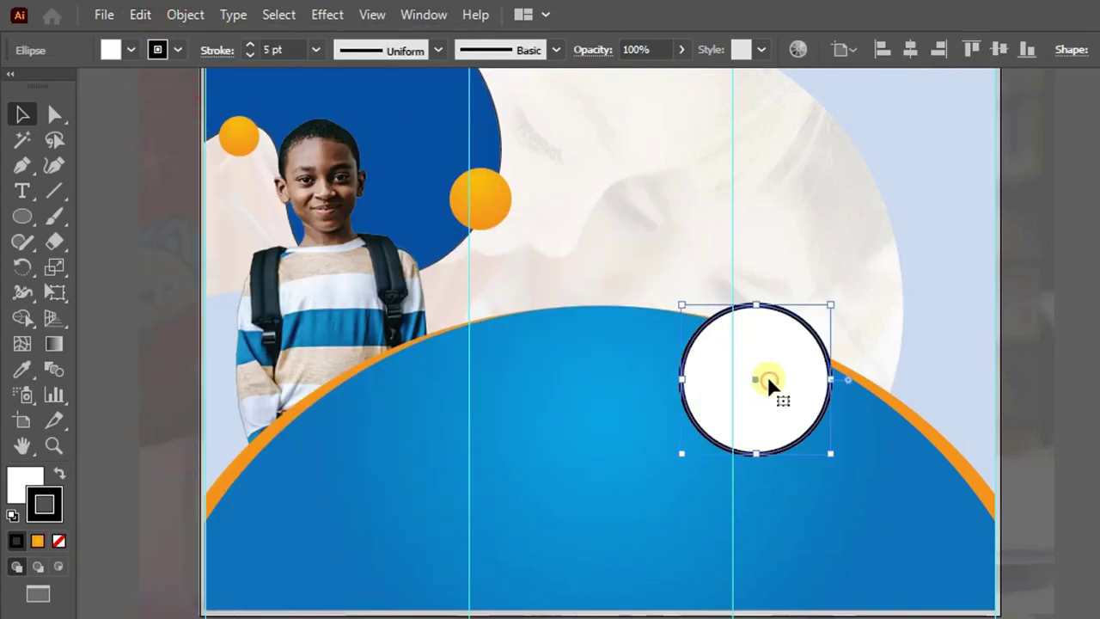
click(140, 15)
click(228, 168)
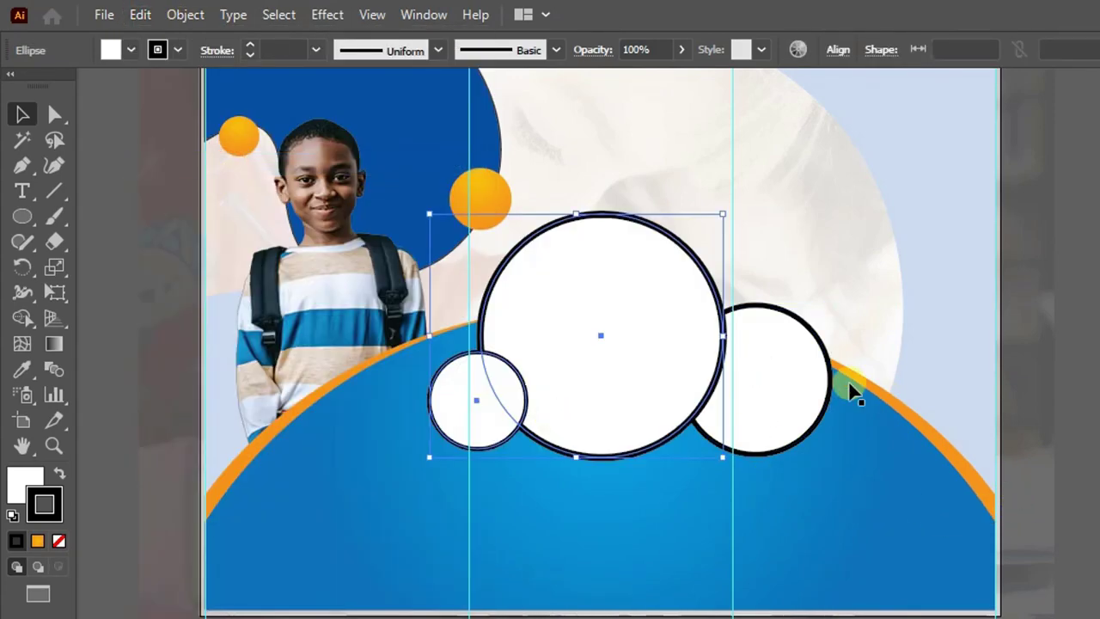
Step: Expand the circles' fill and stroke into separate ring shapes and ungroup them
click(176, 14)
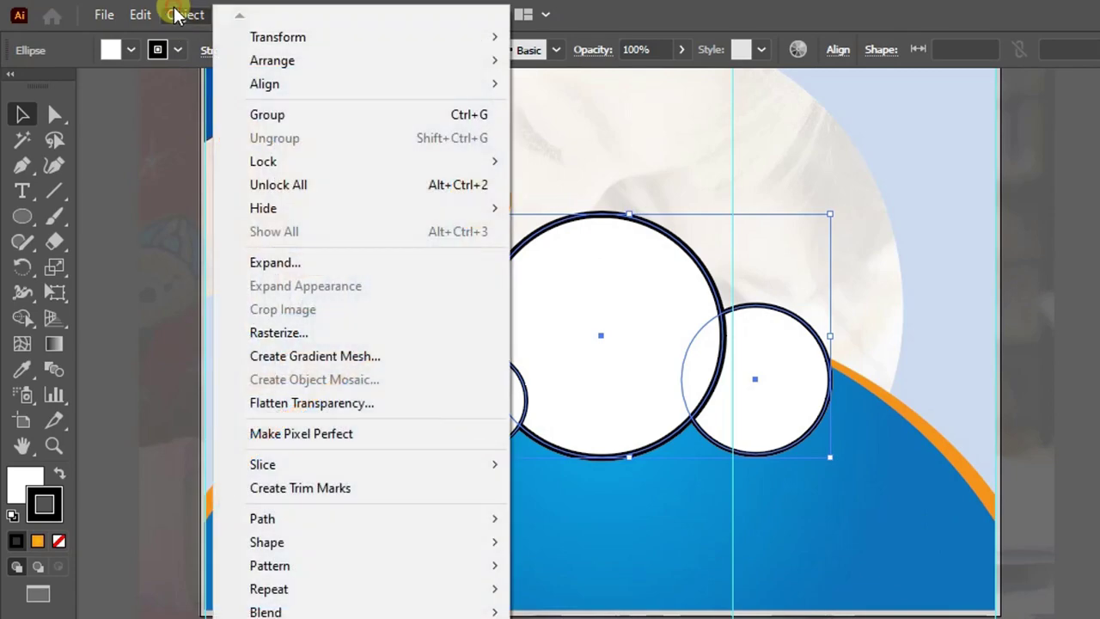
click(289, 262)
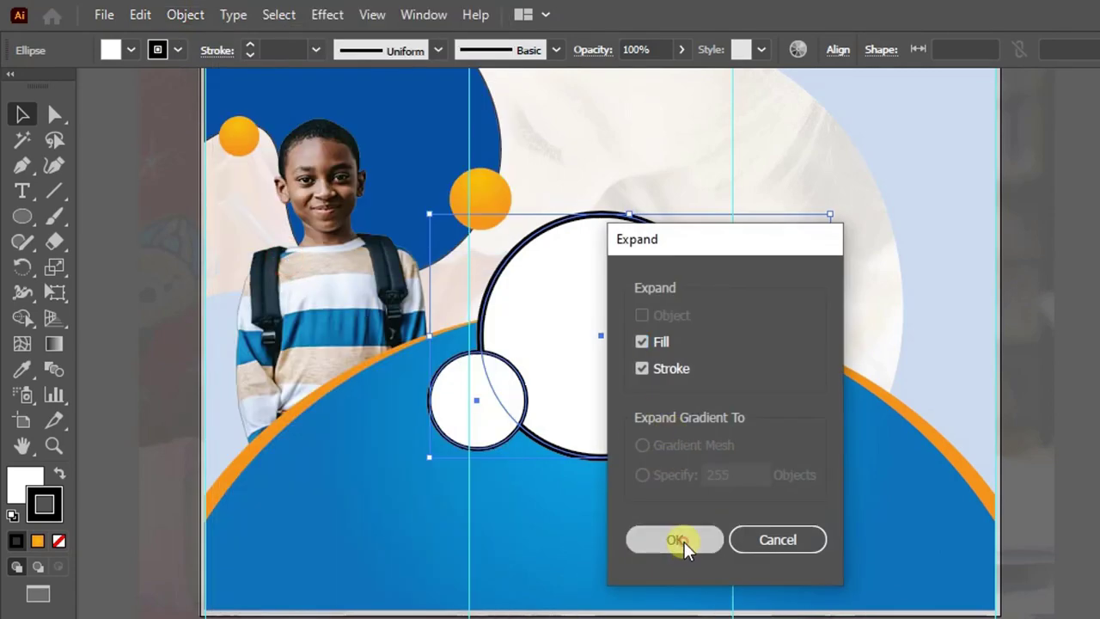
click(679, 540)
right_click(590, 291)
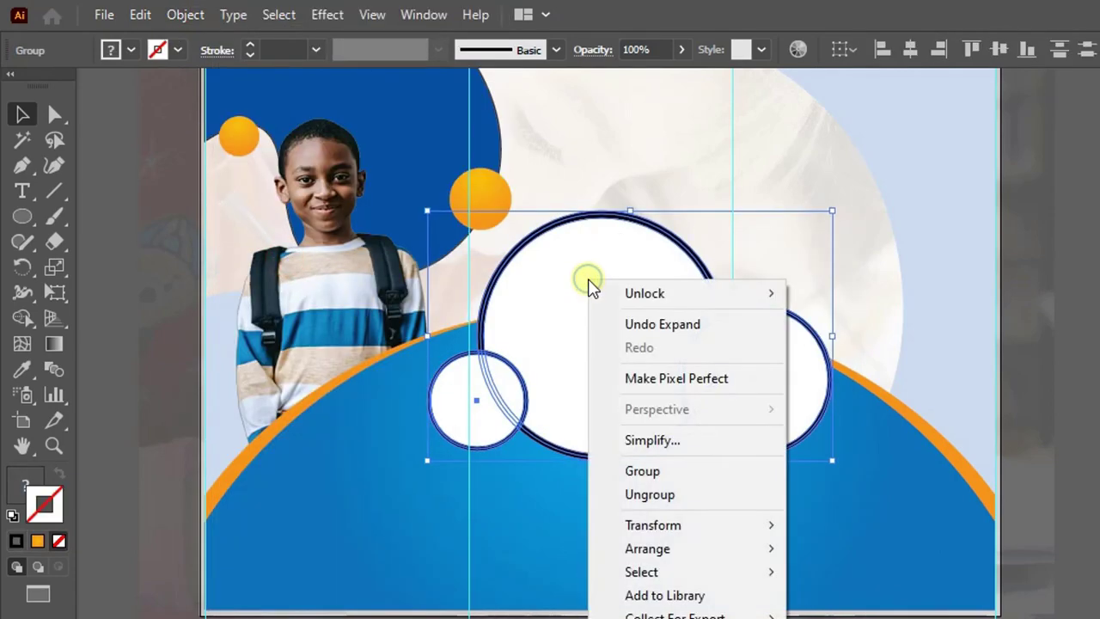
click(649, 494)
right_click(610, 284)
click(1055, 430)
click(871, 385)
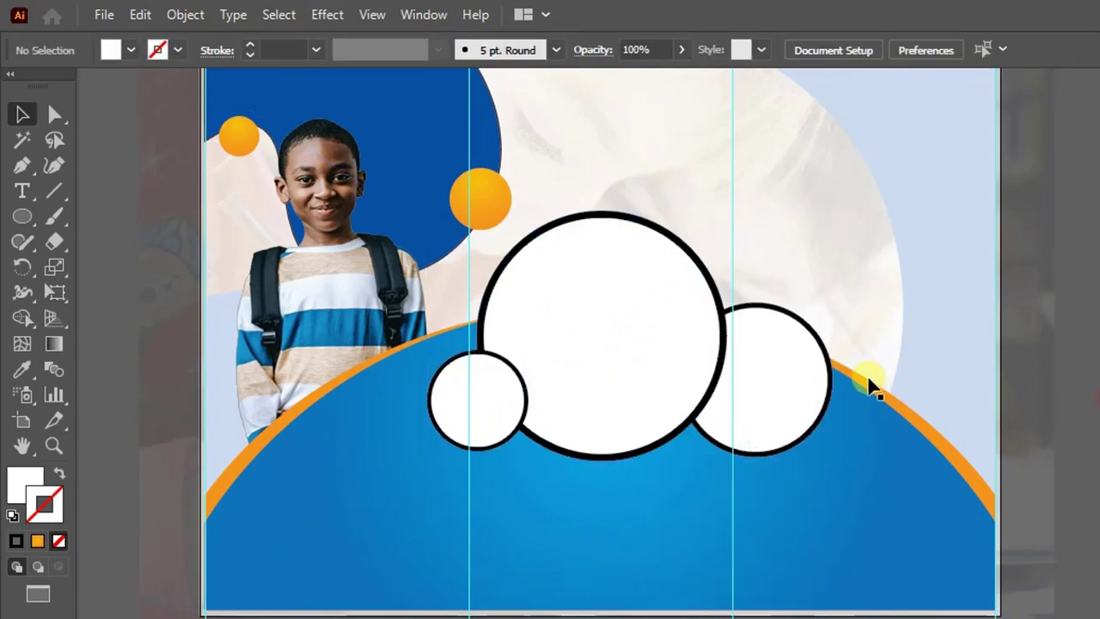
click(835, 384)
Step: Colour the right ring orange, and make the large ring a blue fill with no stroke
click(810, 329)
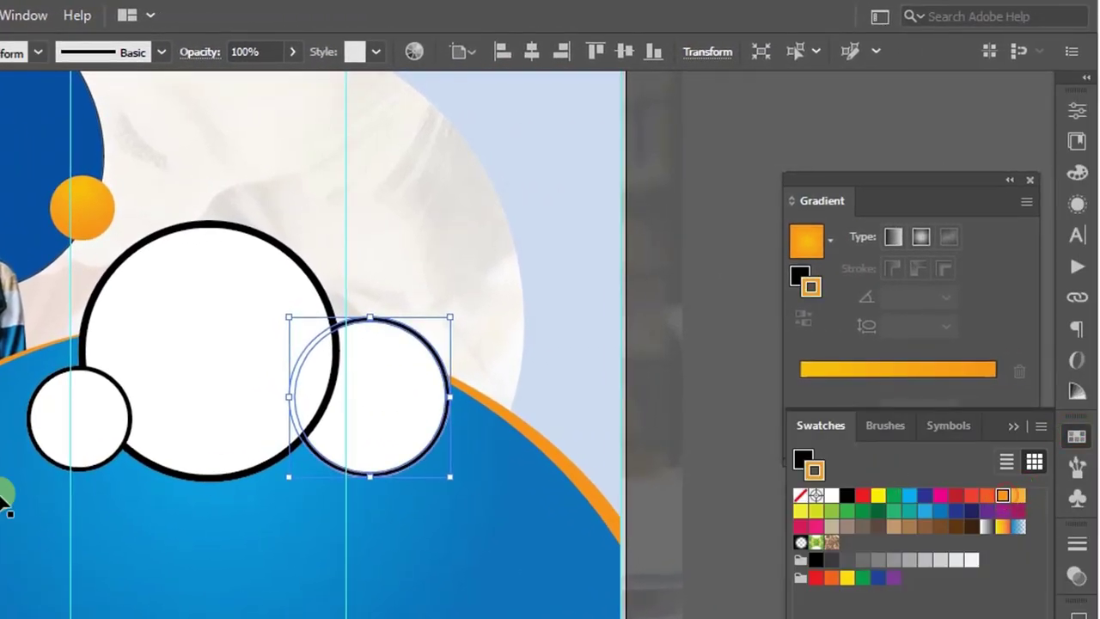
key(shift+x)
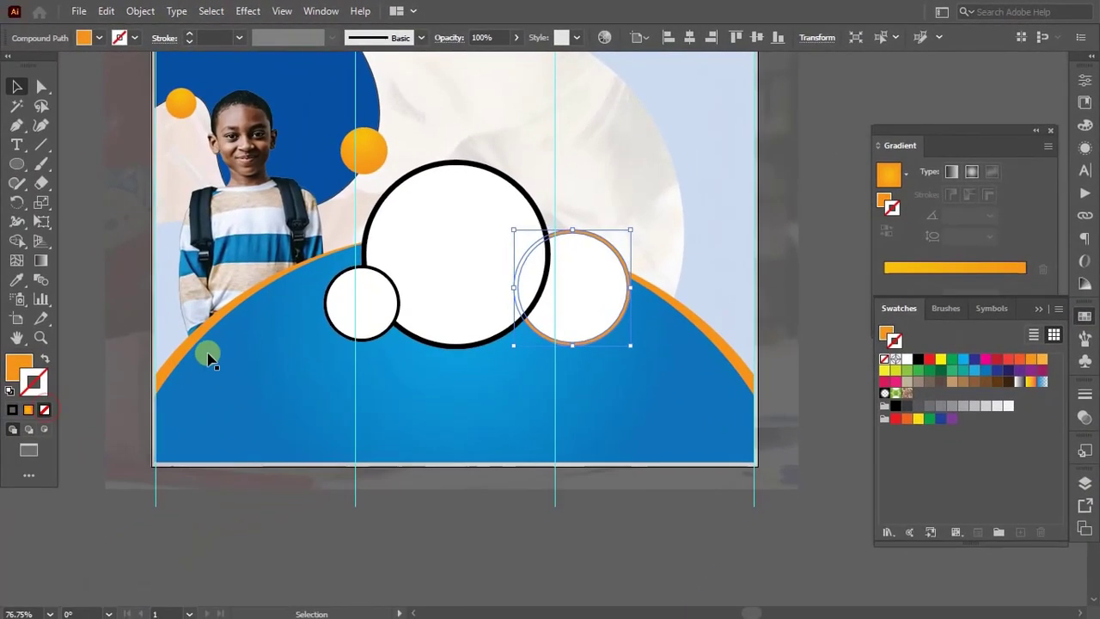
click(453, 164)
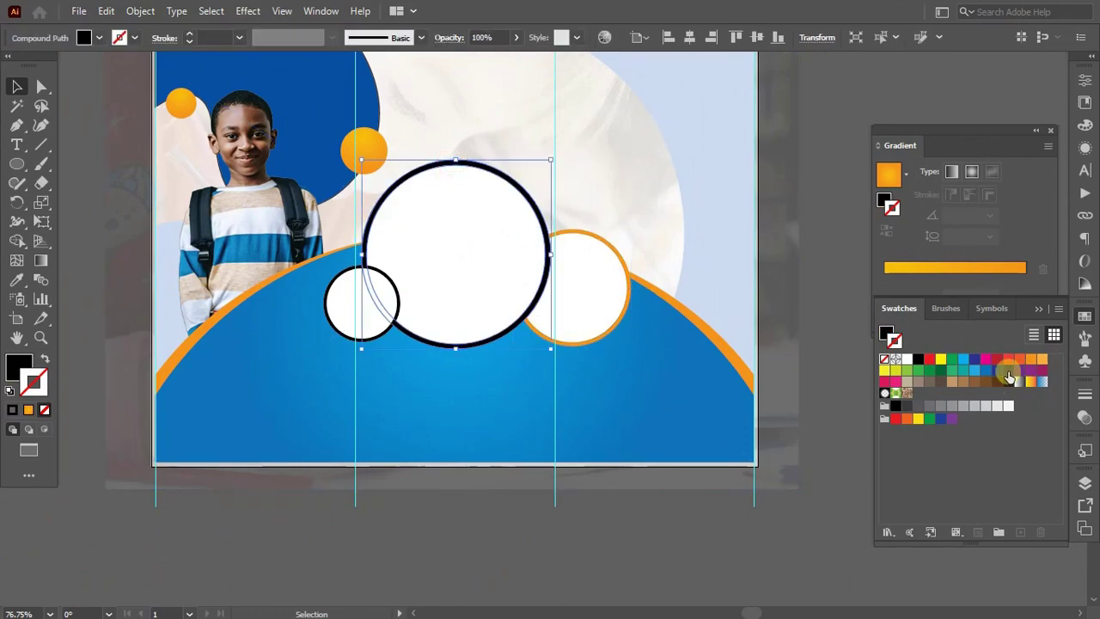
click(984, 372)
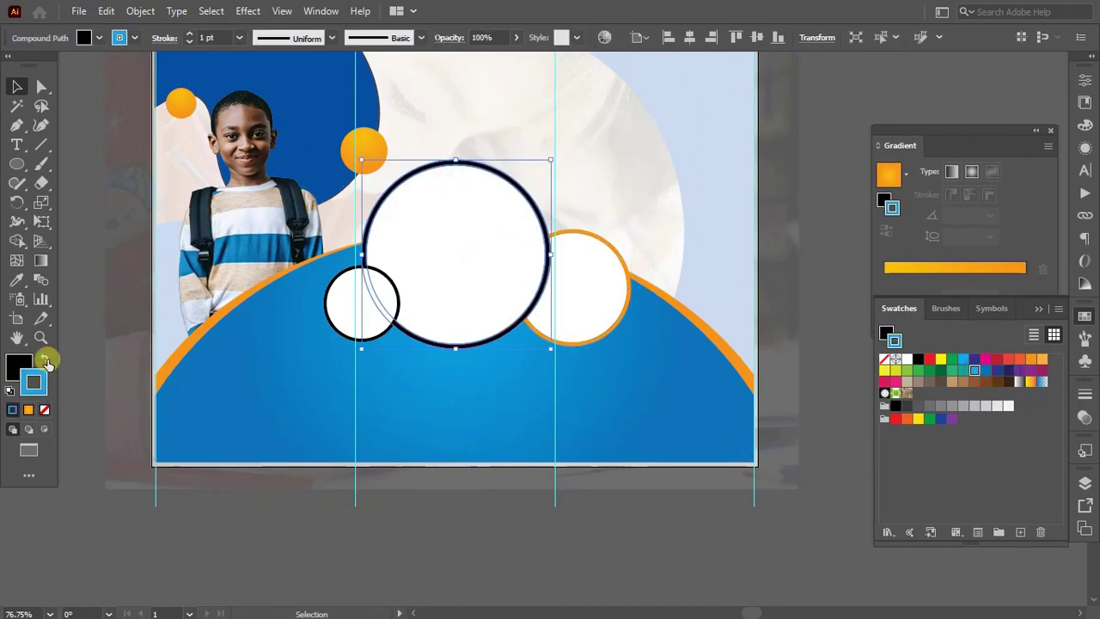
click(47, 360)
click(44, 409)
click(335, 329)
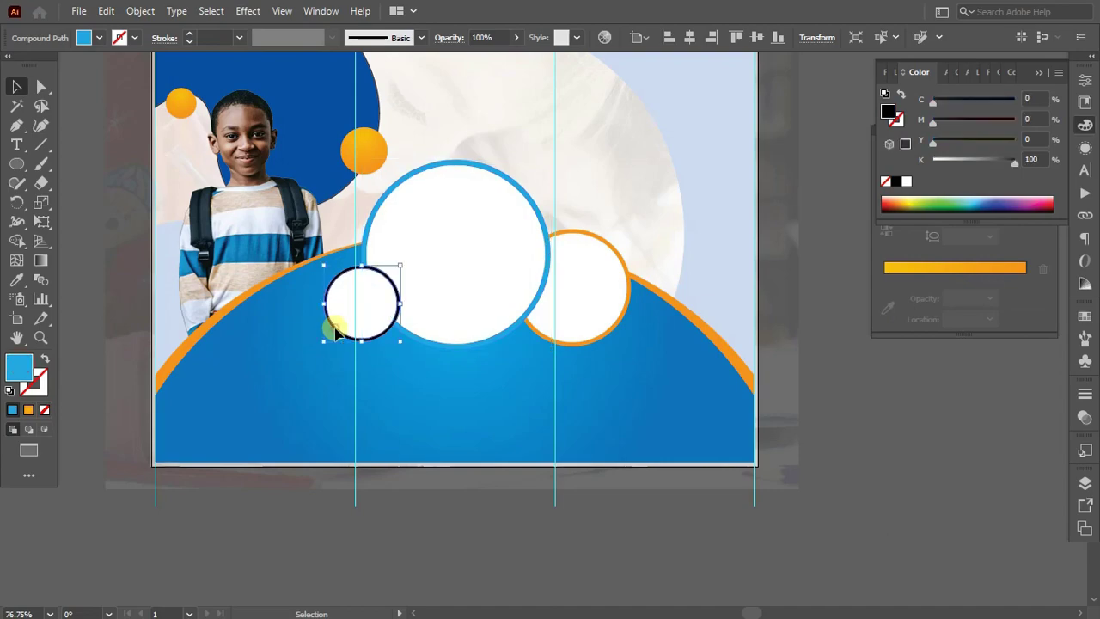
click(1085, 316)
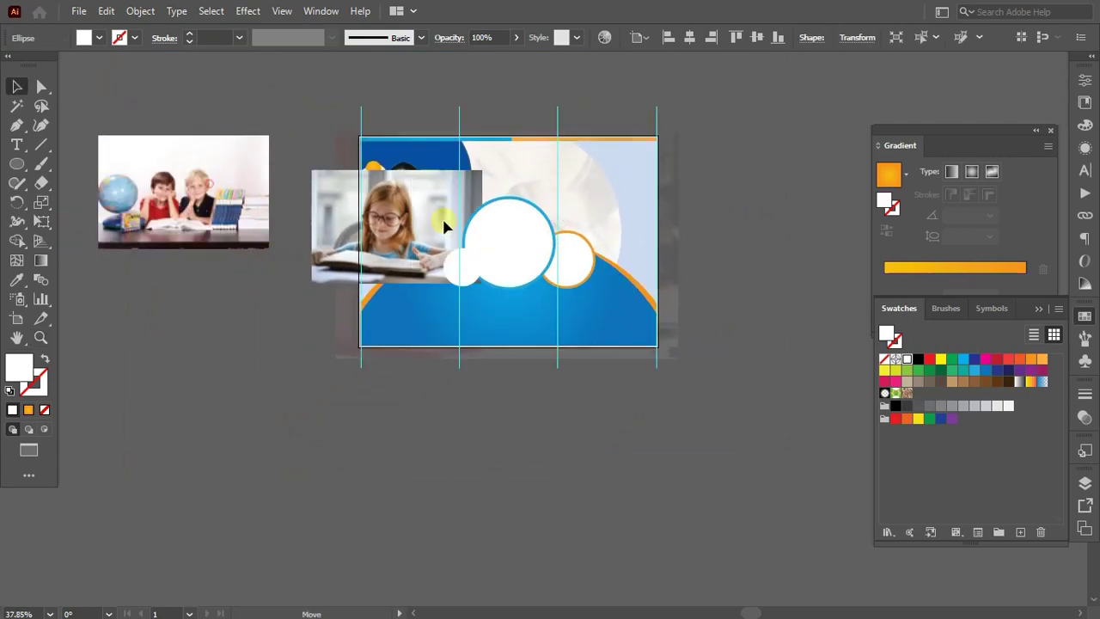
Step: Scale the girl photo down over the big circle and clip it inside
click(544, 244)
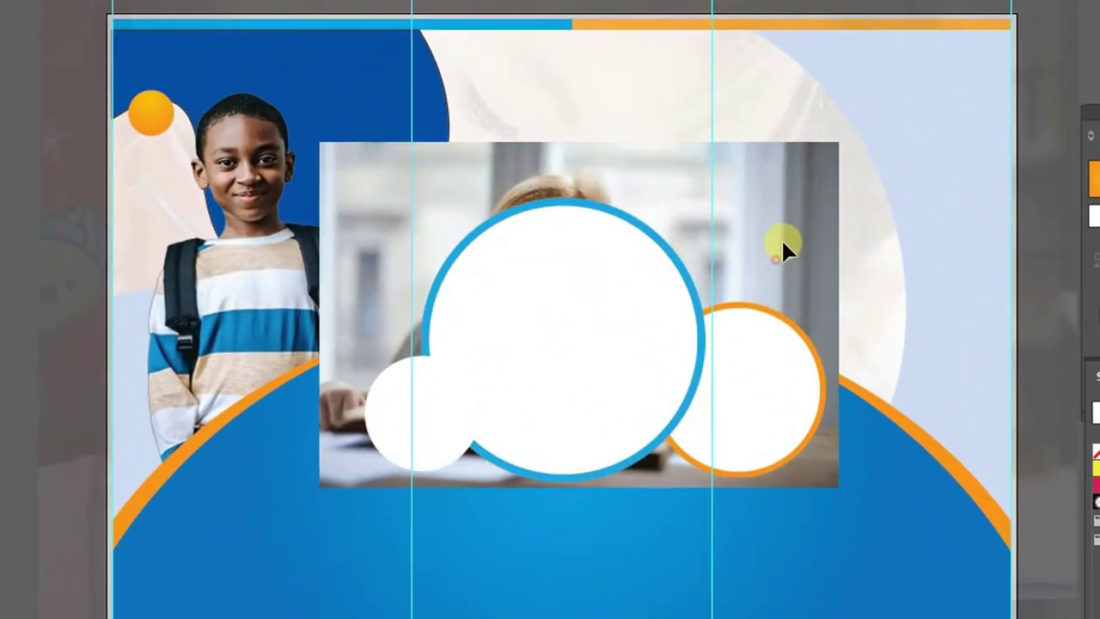
drag(839, 132, 798, 183)
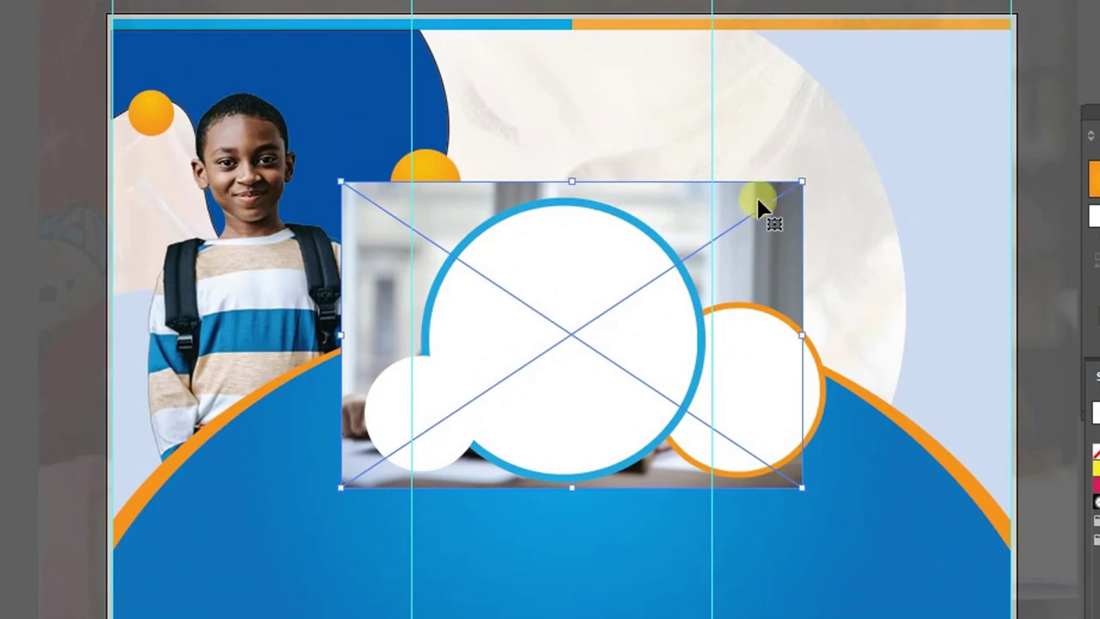
right_click(744, 233)
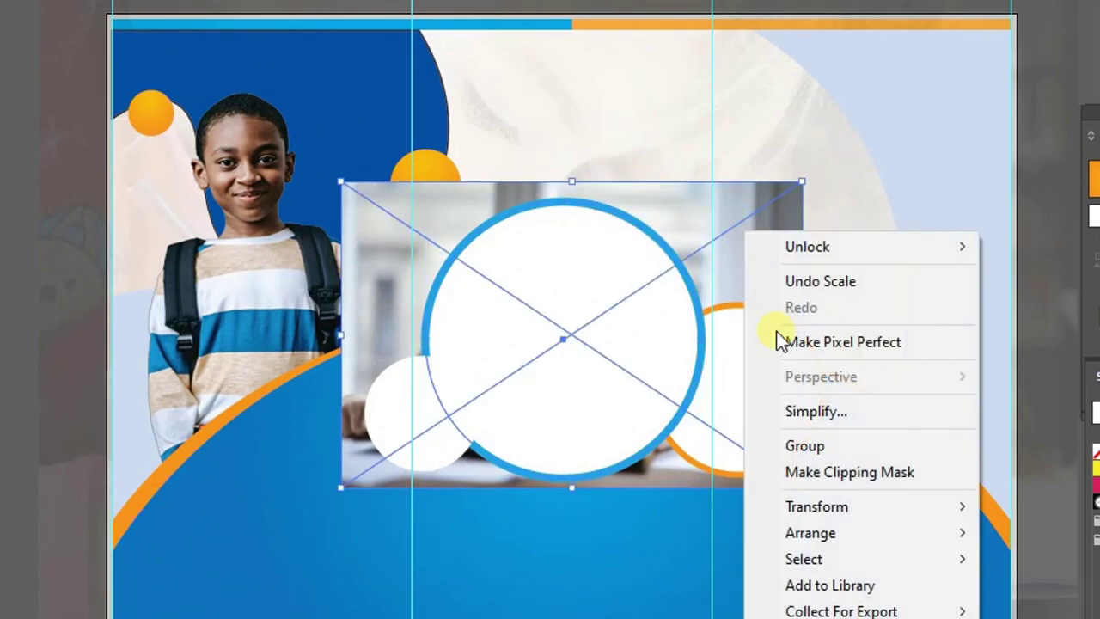
click(825, 479)
alt+click(727, 283)
alt+click(673, 300)
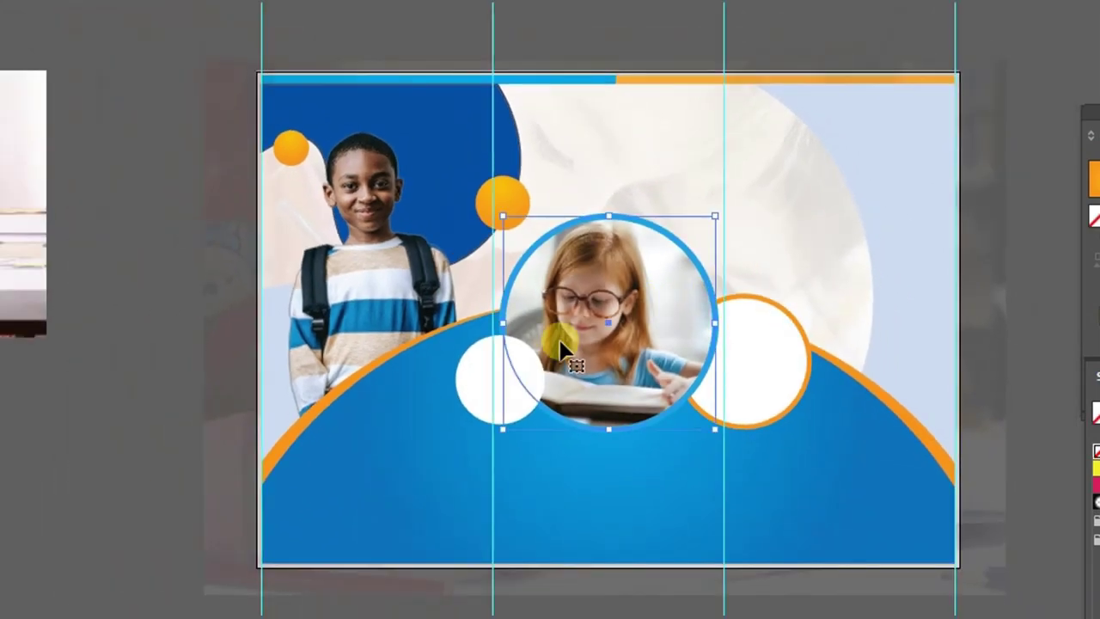
alt+click(408, 311)
scroll(233, 314, left, 2)
Step: Shrink the kids photo over the orange-ringed circle and clip it inside
drag(142, 257, 732, 339)
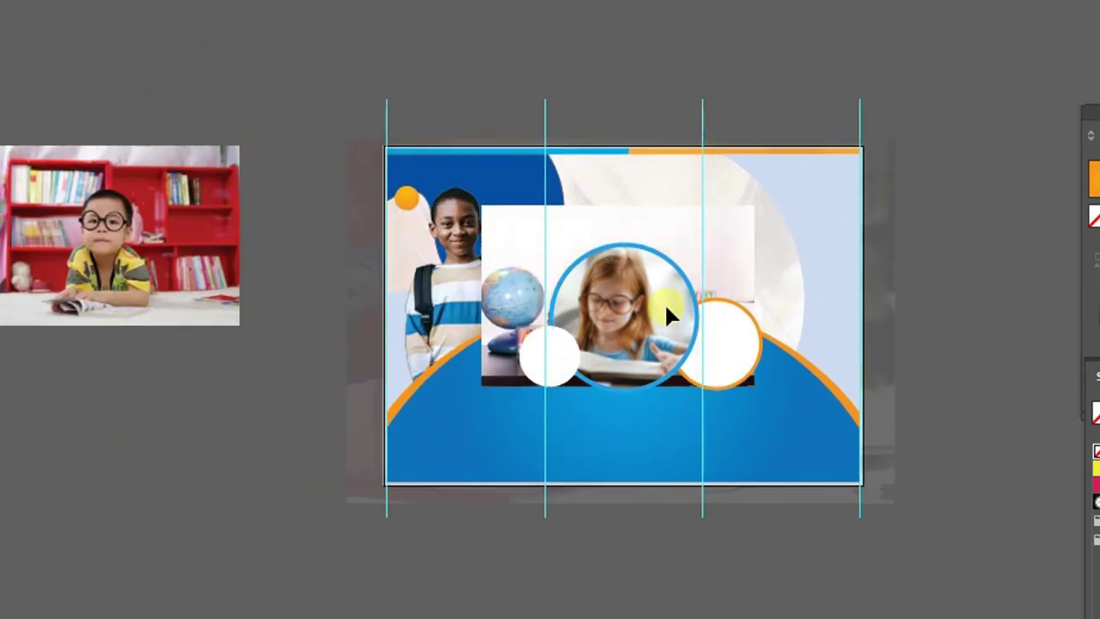
drag(862, 249, 770, 299)
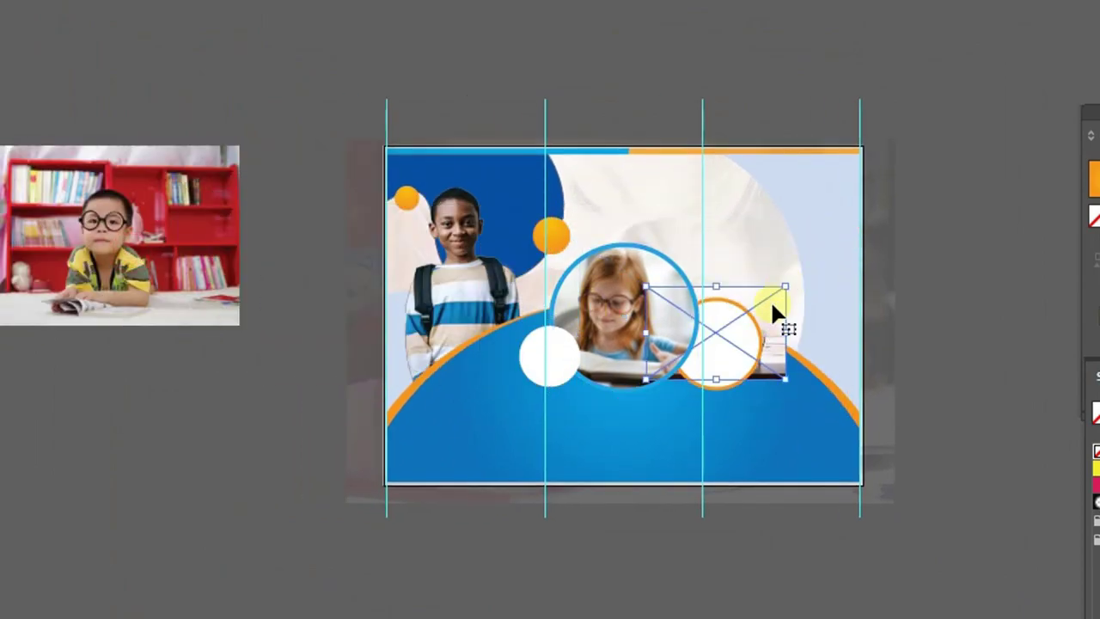
click(663, 304)
drag(941, 369, 824, 346)
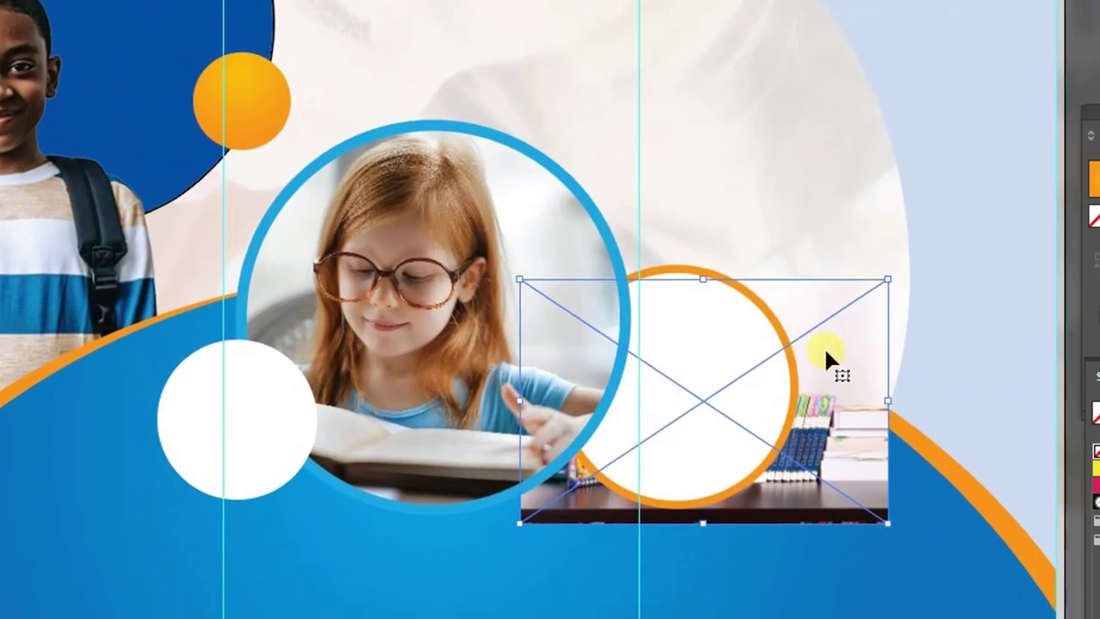
drag(884, 277, 829, 306)
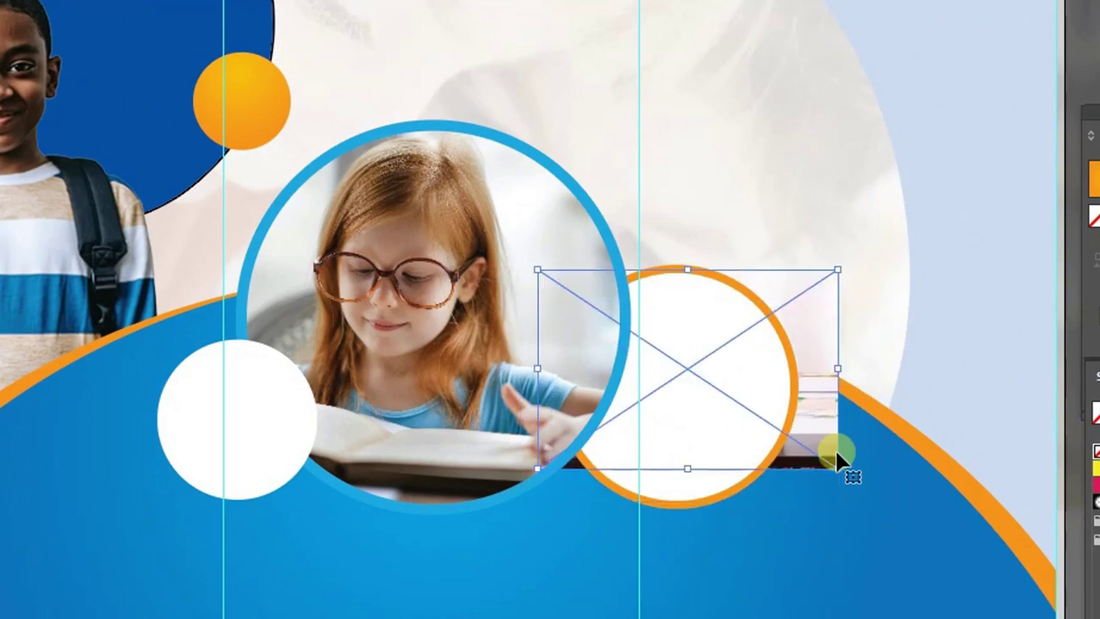
drag(842, 466, 866, 488)
click(741, 355)
shift+click(821, 349)
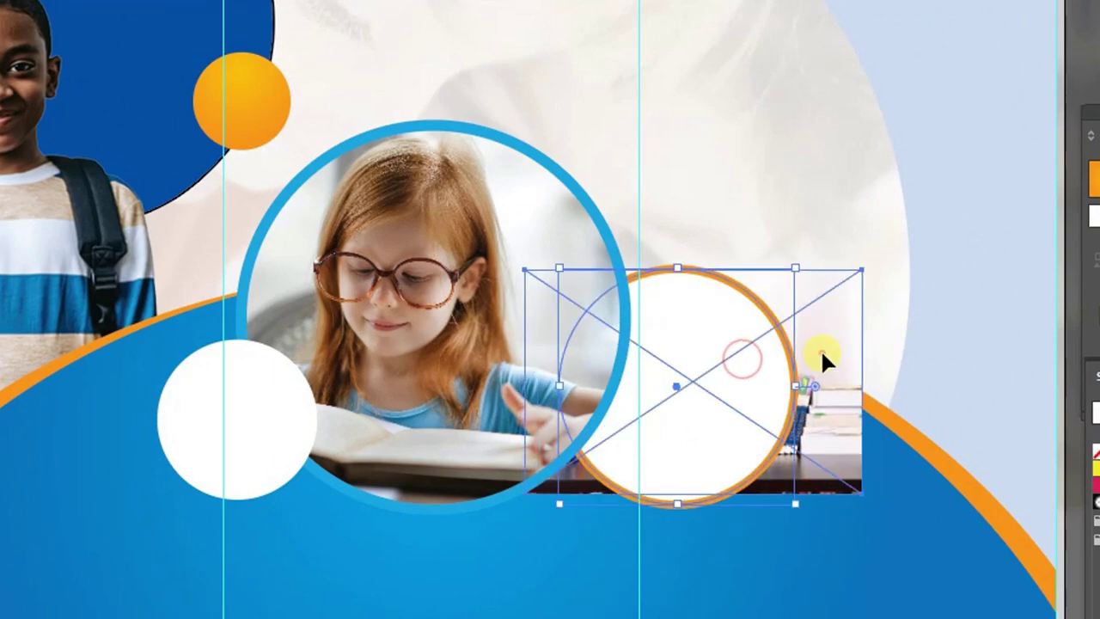
right_click(821, 352)
click(908, 594)
key(ctrl+0)
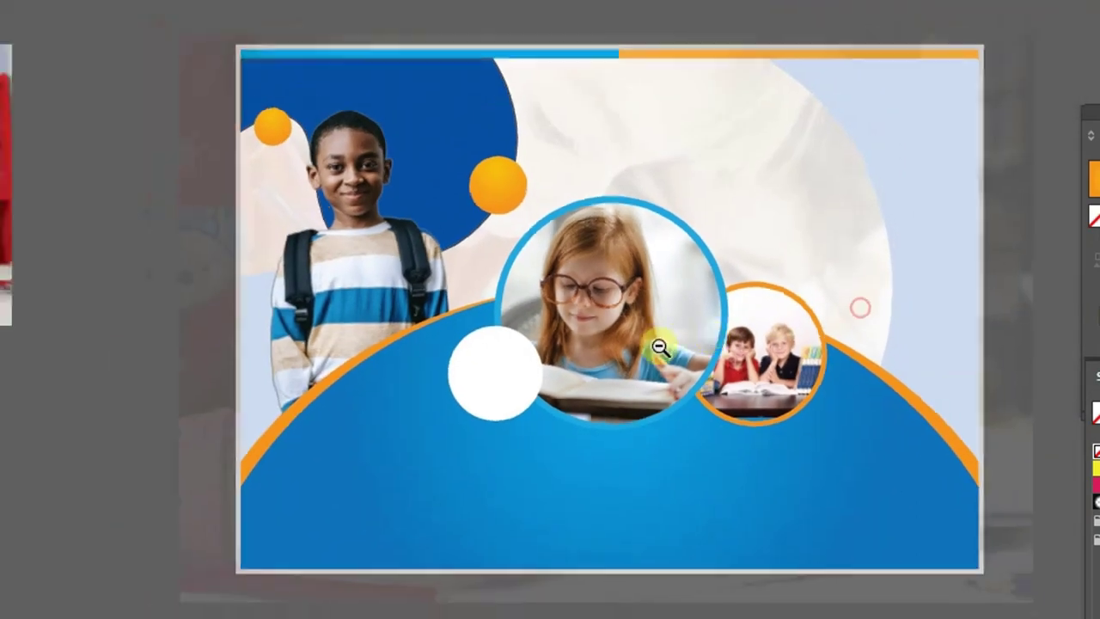
key(ctrl+minus)
Step: Shrink the bookshelf boy photo under the small white circle and clip it inside
drag(430, 334, 465, 339)
drag(290, 253, 731, 325)
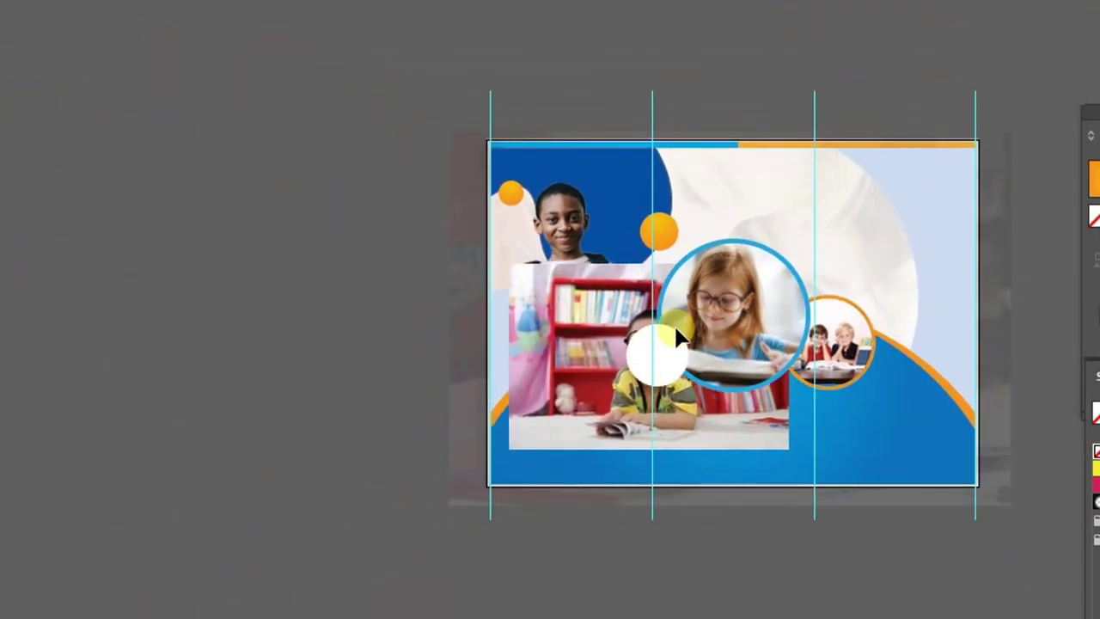
drag(788, 269, 698, 326)
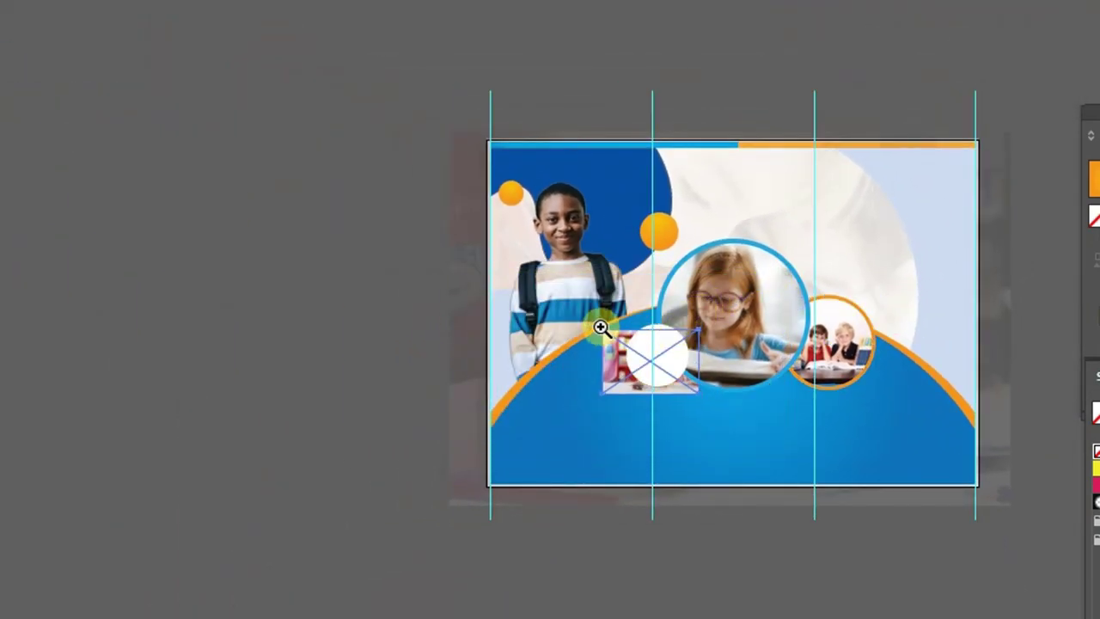
scroll(601, 318, up, 5)
drag(711, 441, 734, 418)
click(706, 375)
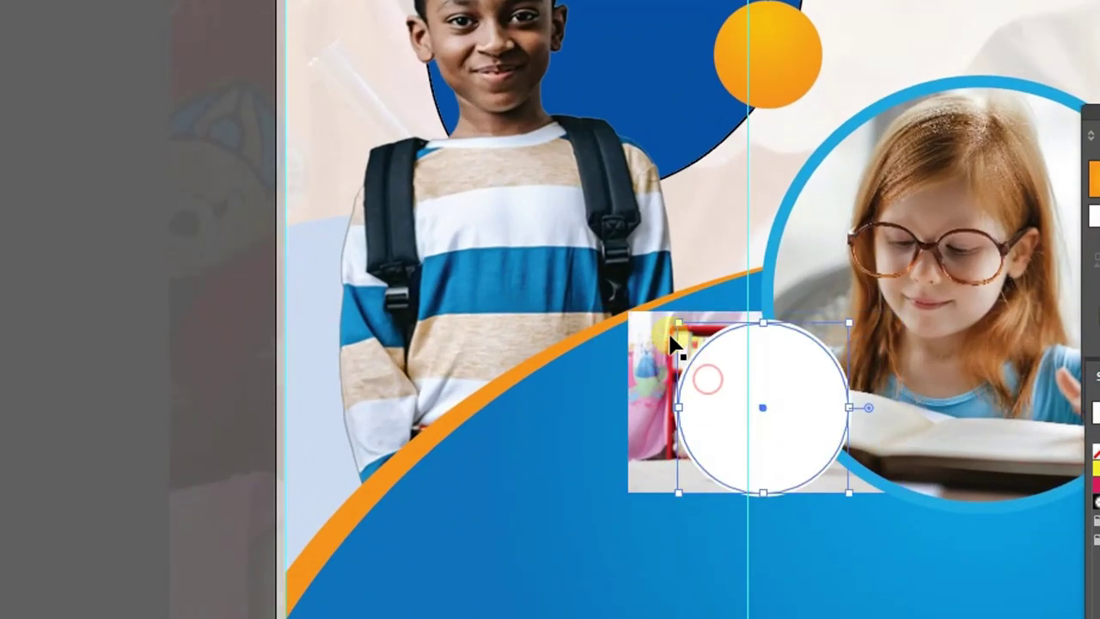
right_click(657, 332)
click(768, 570)
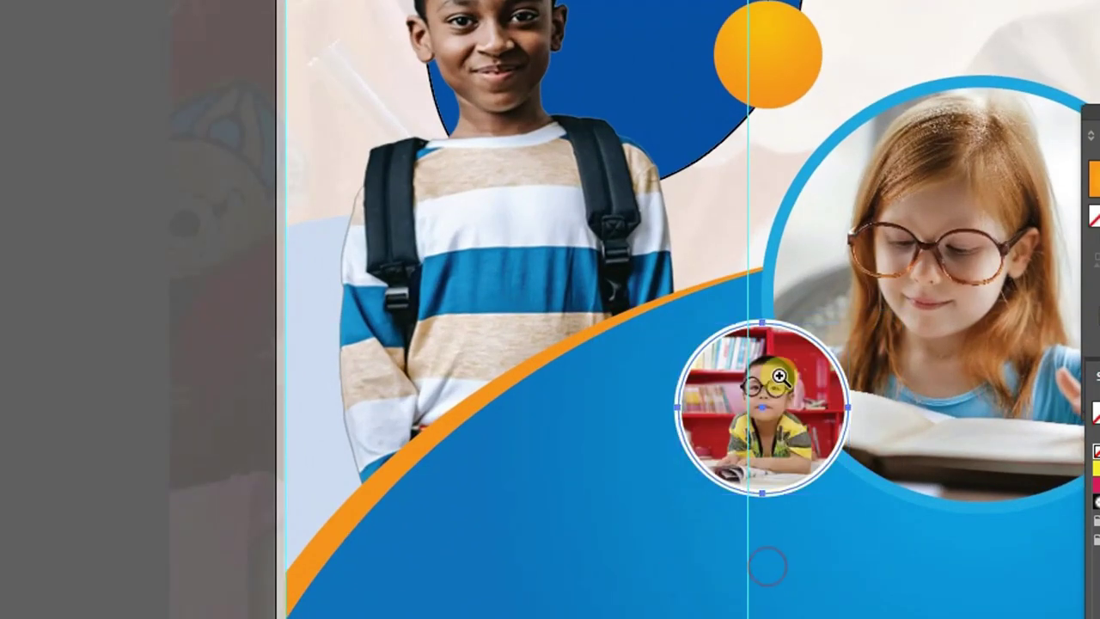
alt+click(579, 354)
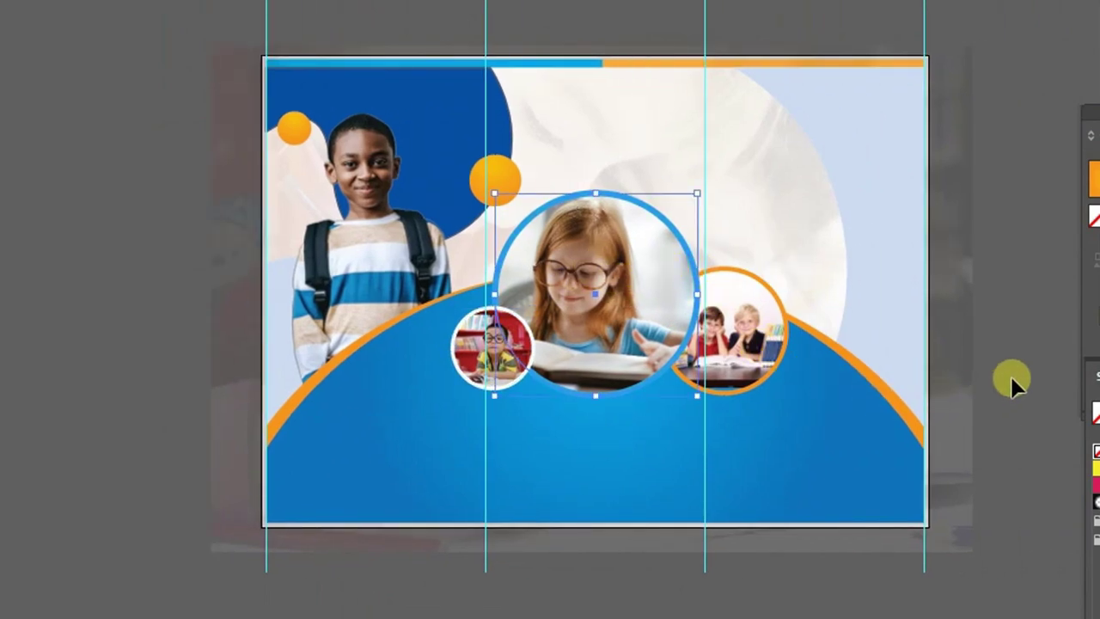
Step: Lock the striped-shirt boy photo in place with Object > Lock > Selection
click(837, 345)
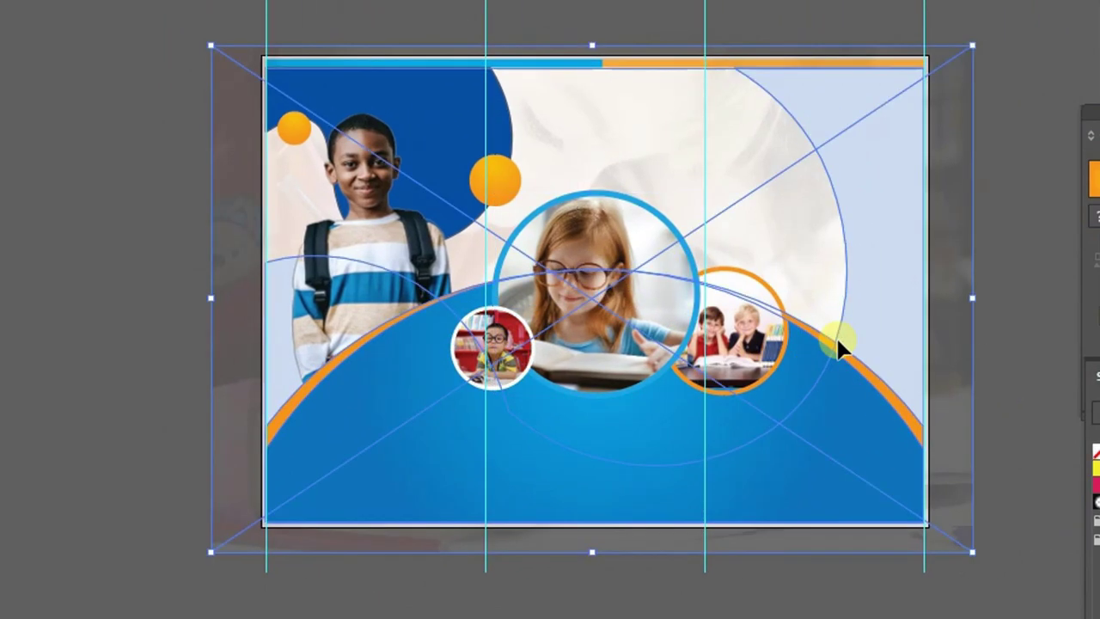
click(106, 12)
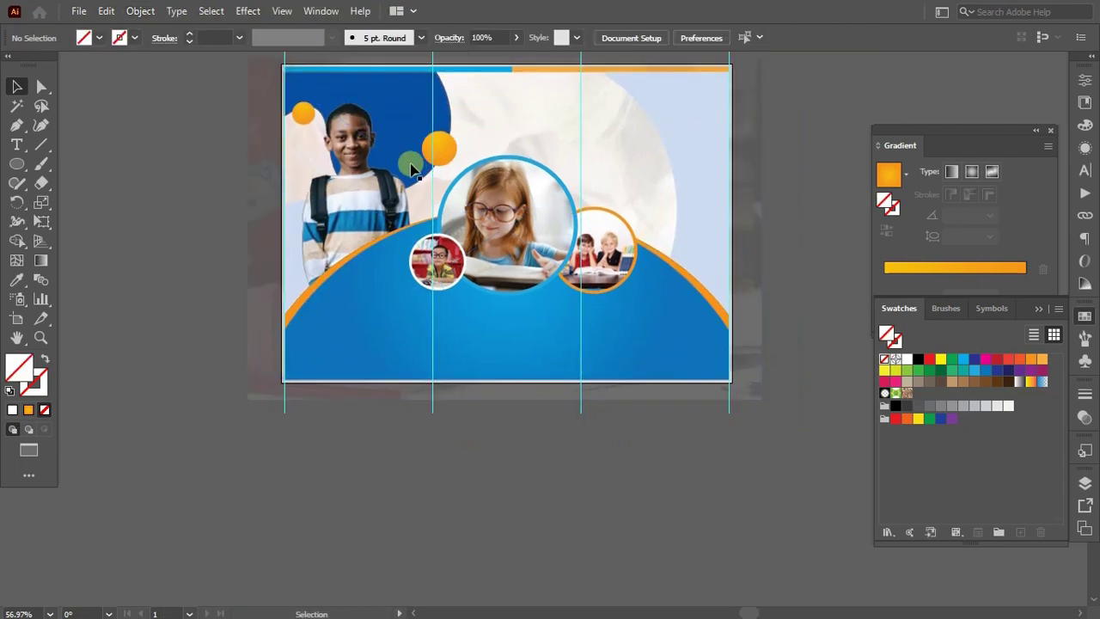
click(140, 12)
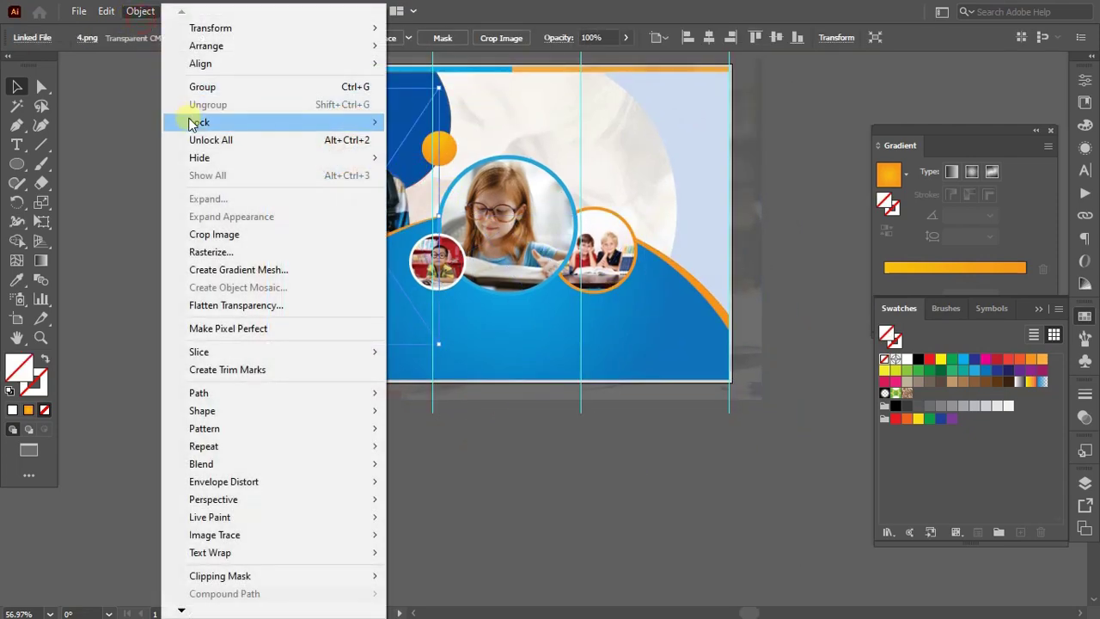
click(414, 122)
Step: Check what remains selectable on the artboard, ending with the kids photo circle selected
click(604, 286)
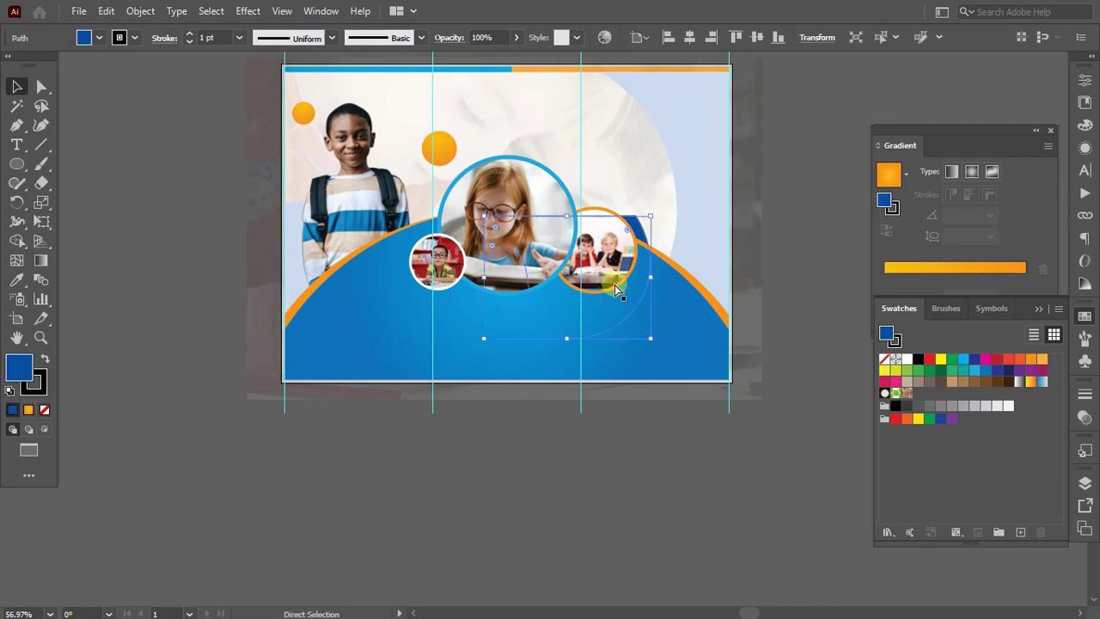
click(773, 307)
key(ctrl+a)
click(507, 225)
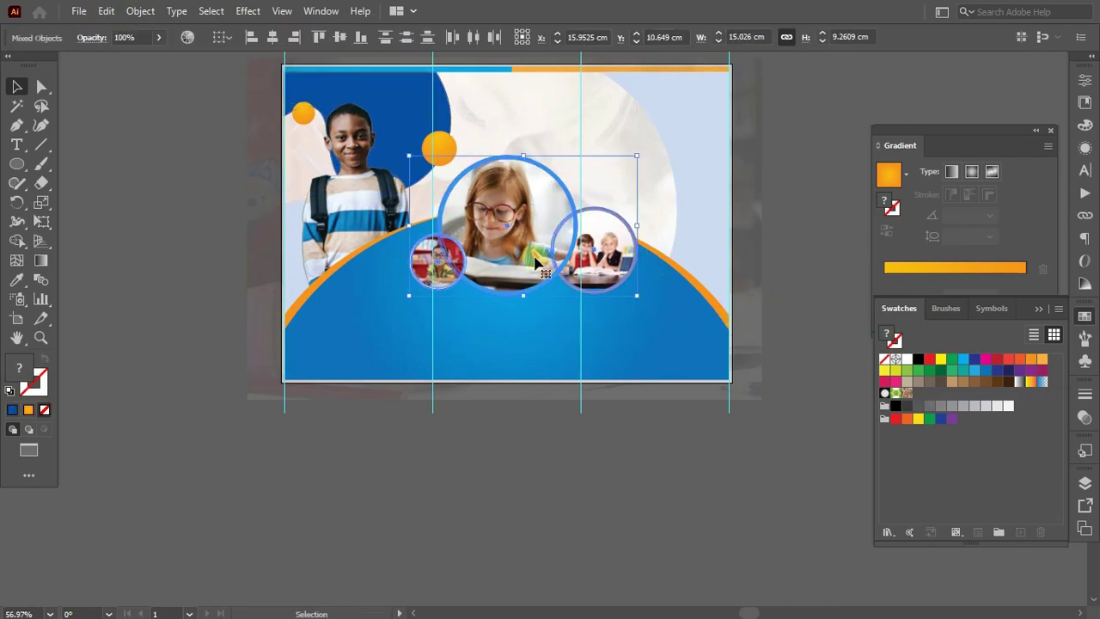
click(643, 341)
click(589, 247)
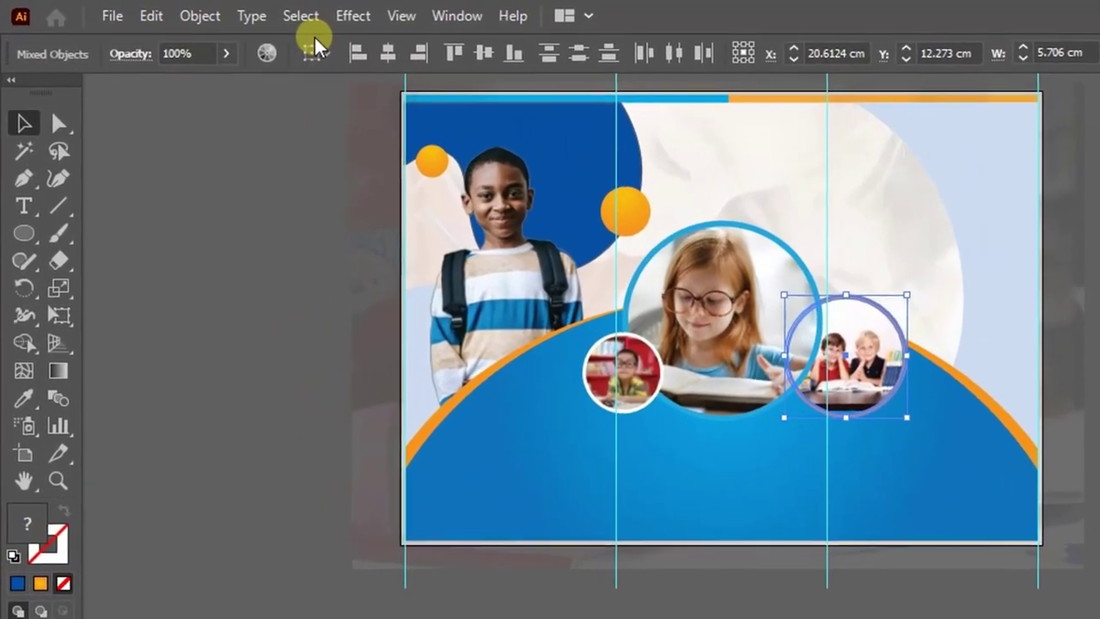
Step: Give the kids circle a white Overlay drop shadow with 0 offset and 0.2 cm blur
click(272, 12)
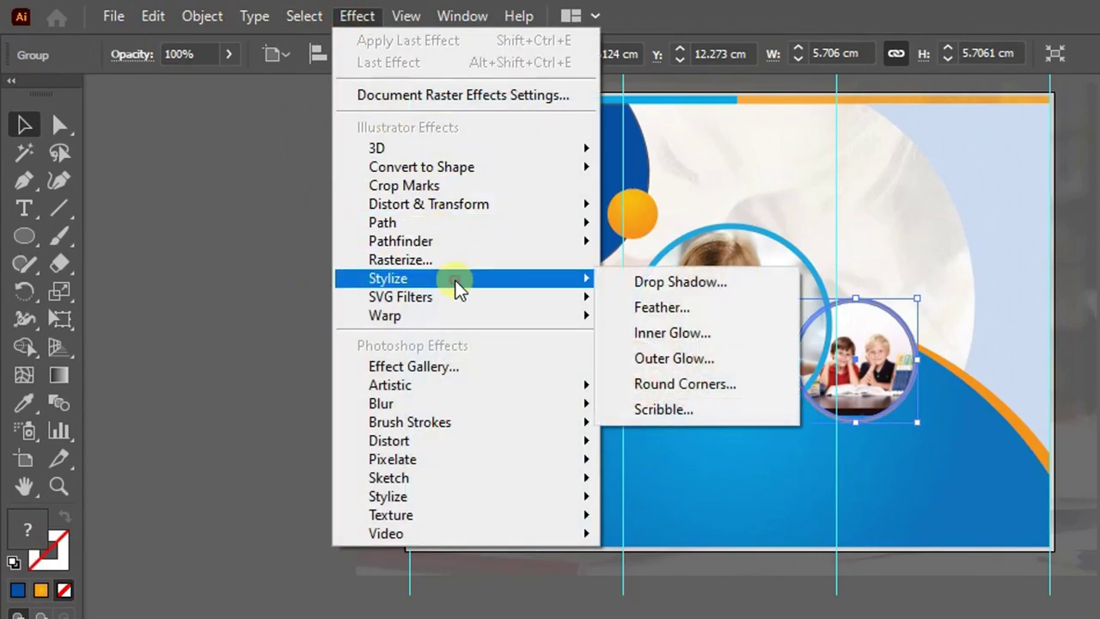
click(647, 281)
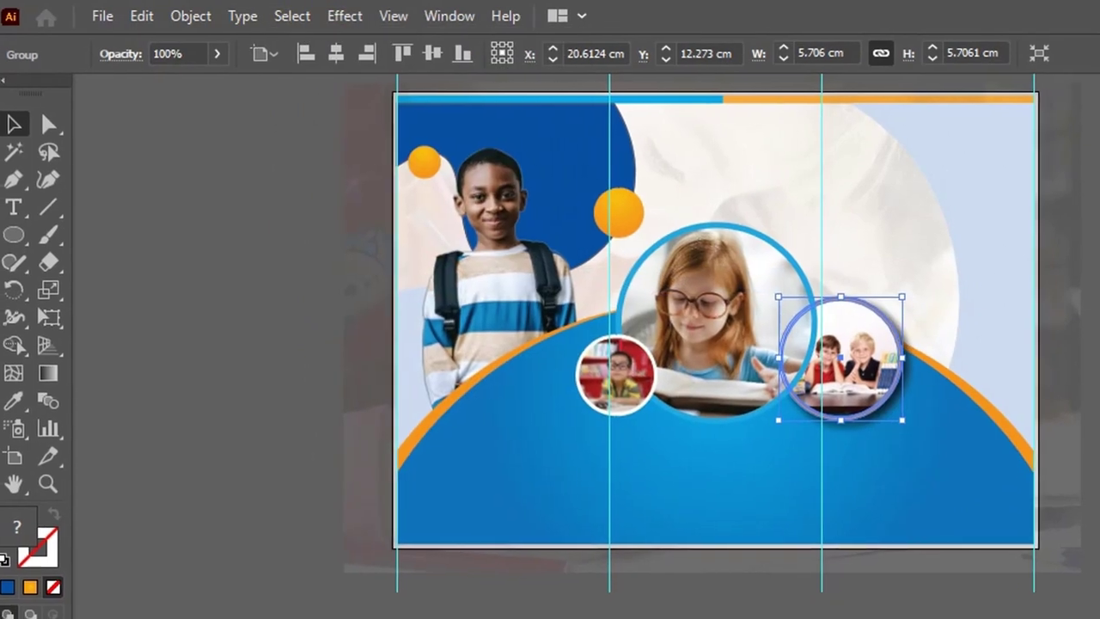
double_click(816, 290)
text(0cm)
click(837, 355)
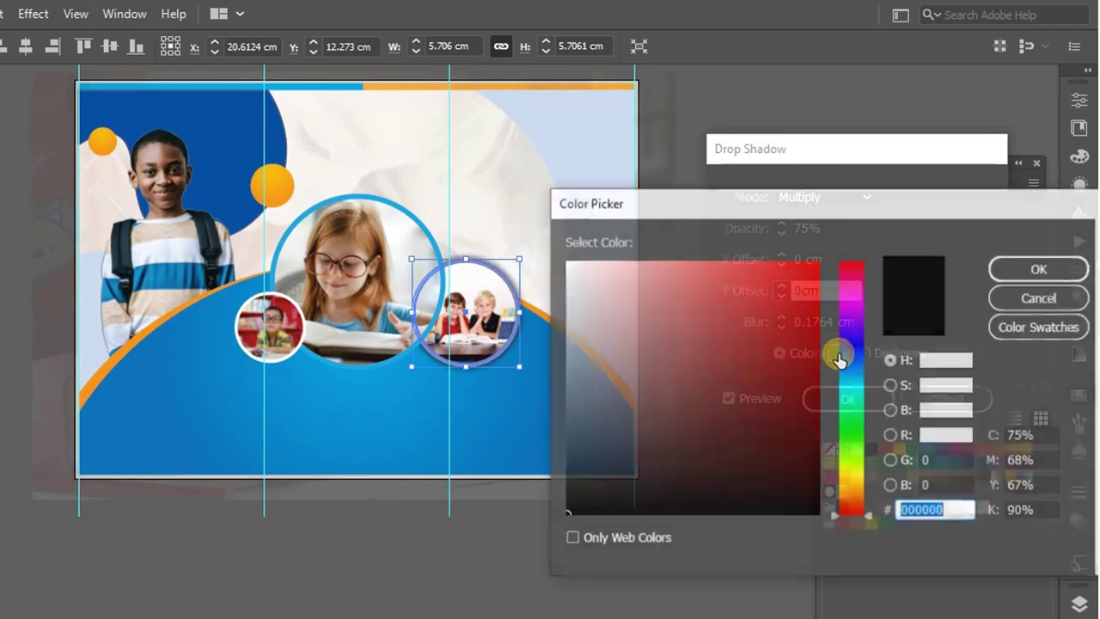
click(1020, 258)
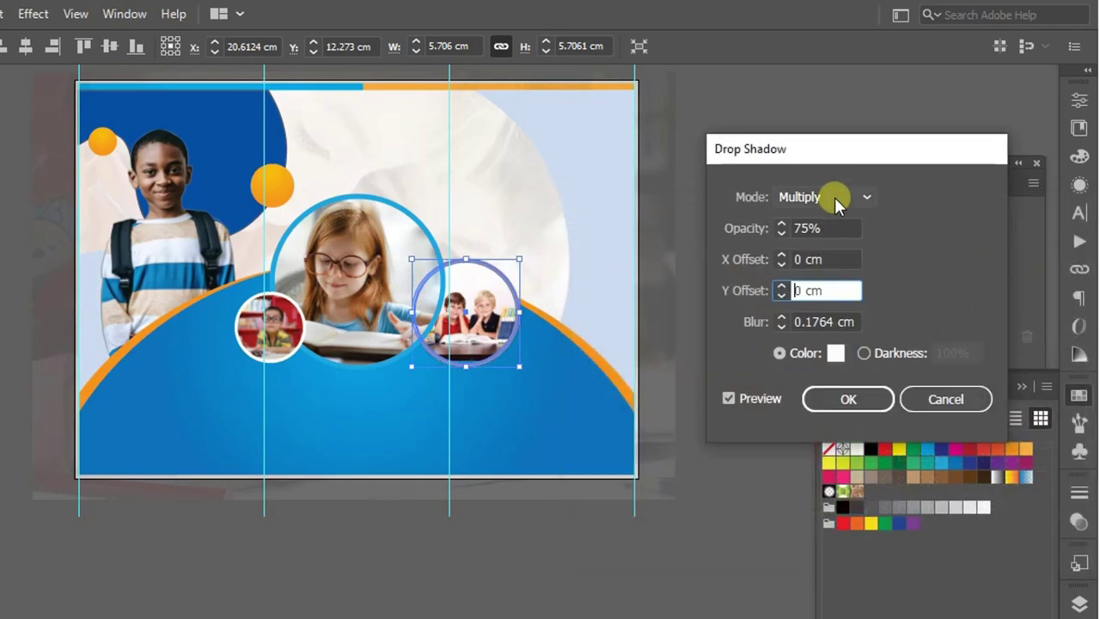
click(835, 197)
click(830, 291)
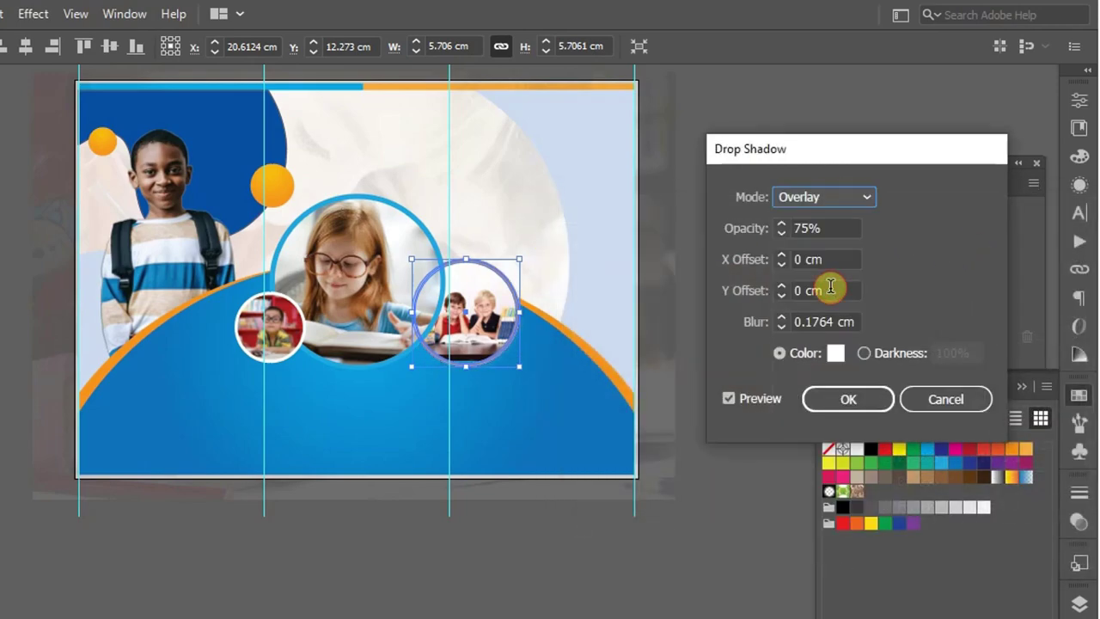
click(780, 318)
click(784, 326)
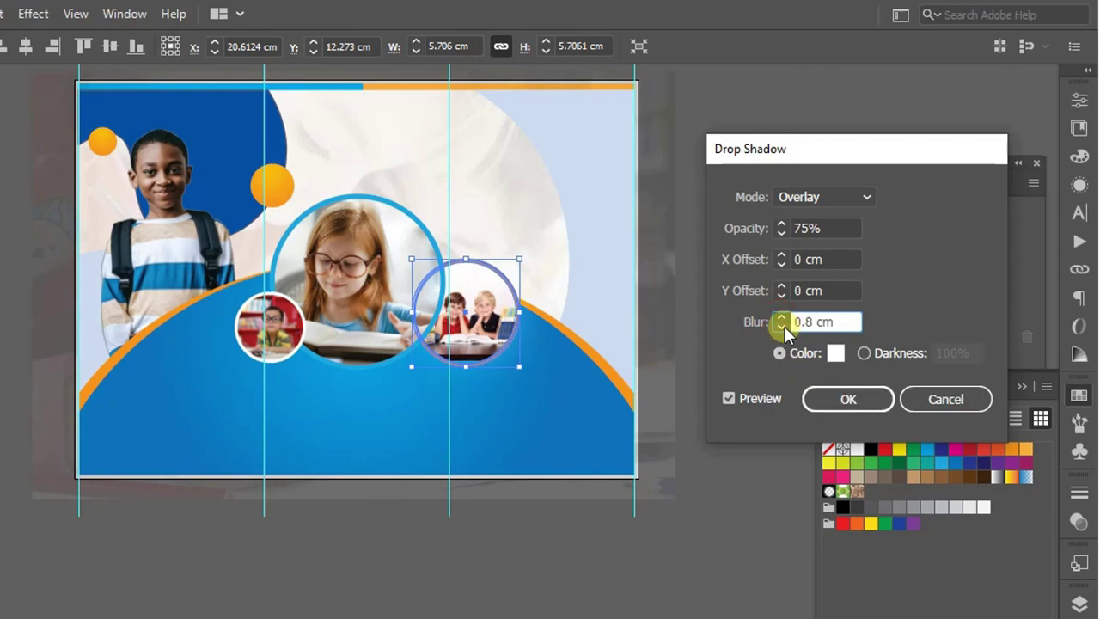
double_click(784, 325)
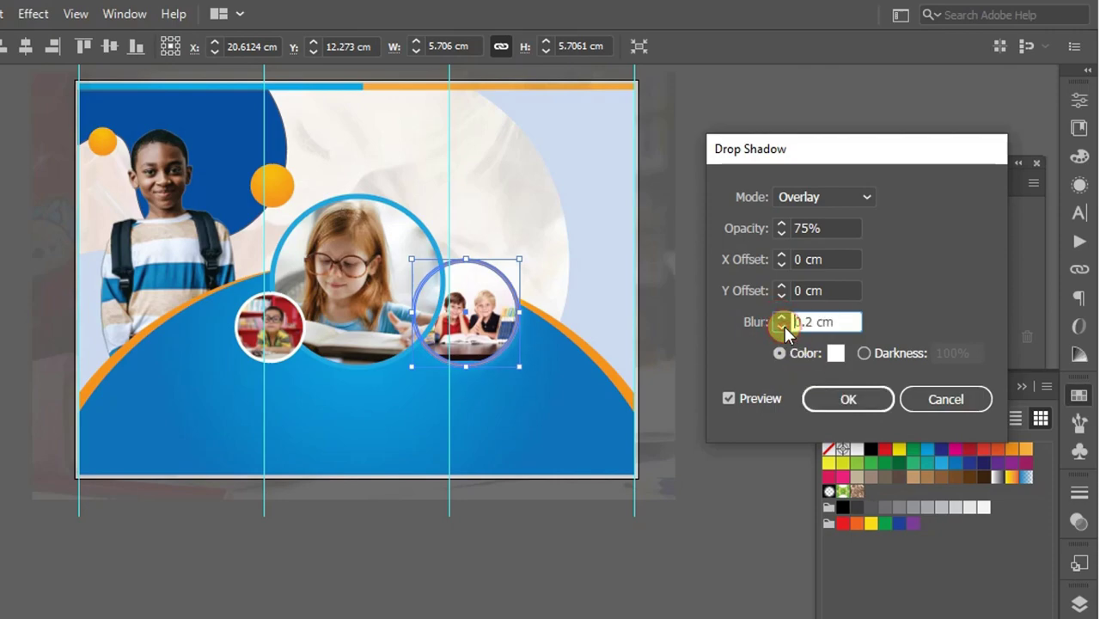
click(846, 399)
Step: Apply the same glowing drop shadow to the girl photo circle group, with more blur
click(364, 255)
click(374, 224)
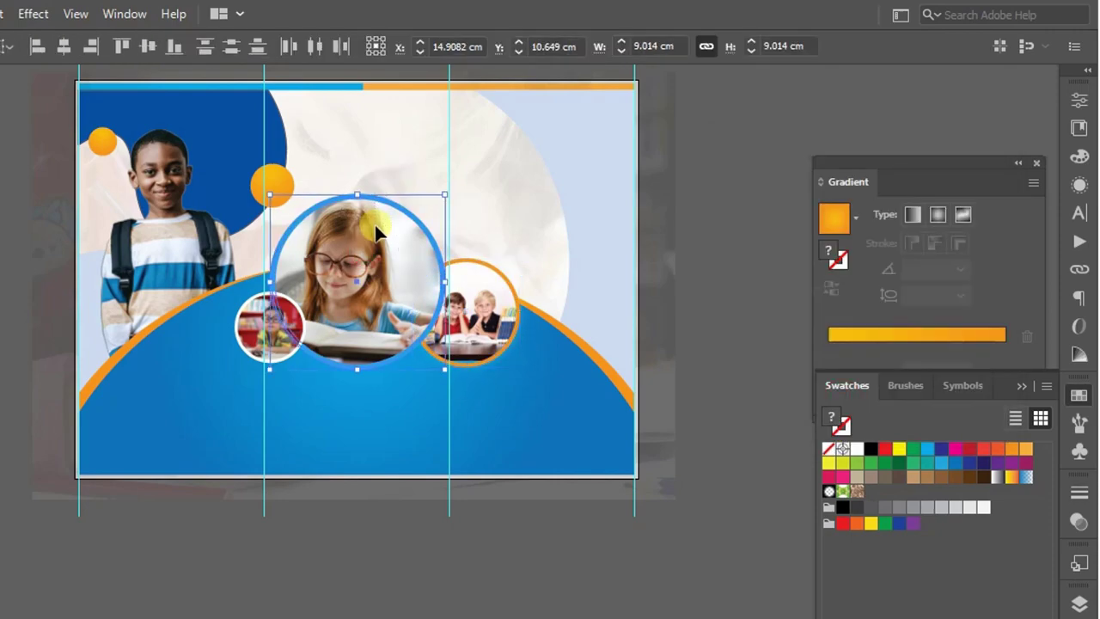
click(27, 22)
click(307, 249)
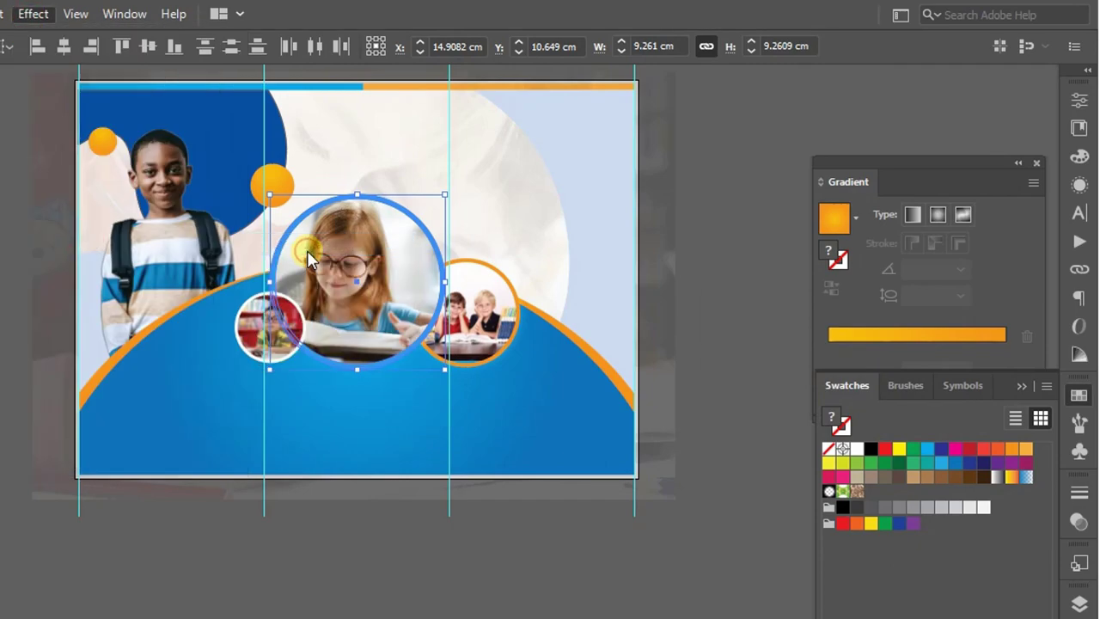
click(781, 318)
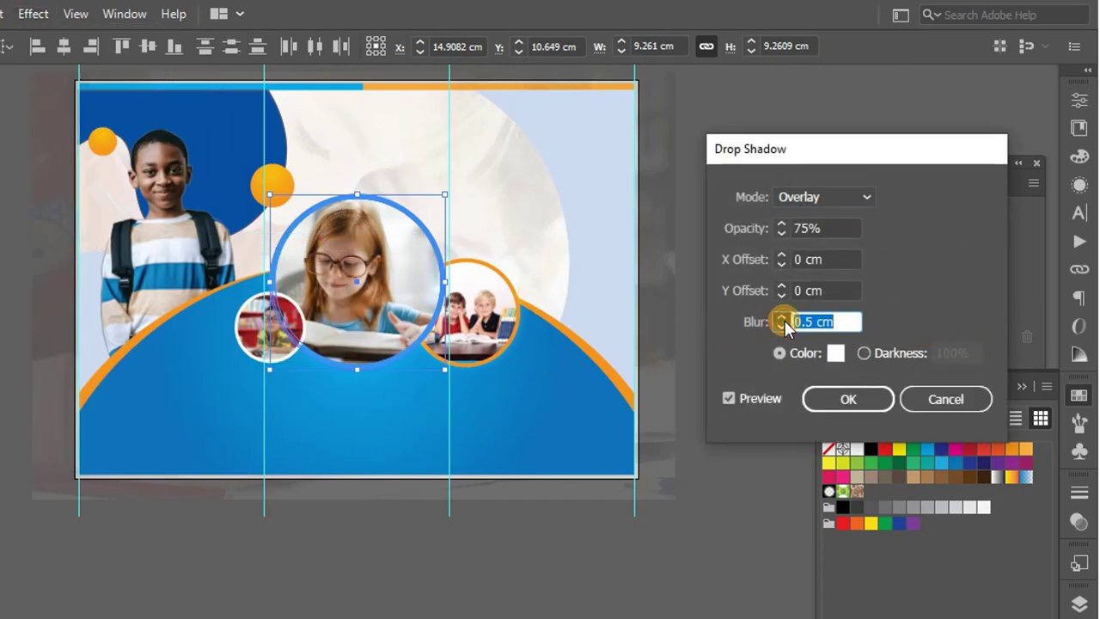
click(782, 321)
click(847, 399)
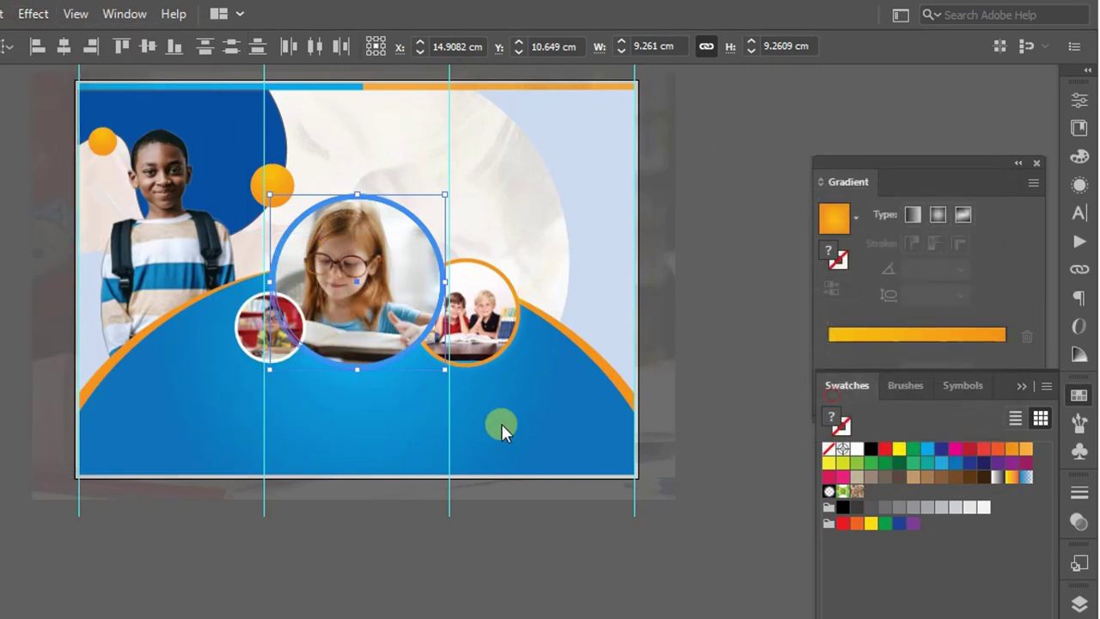
Step: Add the glowing drop shadow to the small bookshelf boy circle with lower blur
click(249, 340)
click(20, 14)
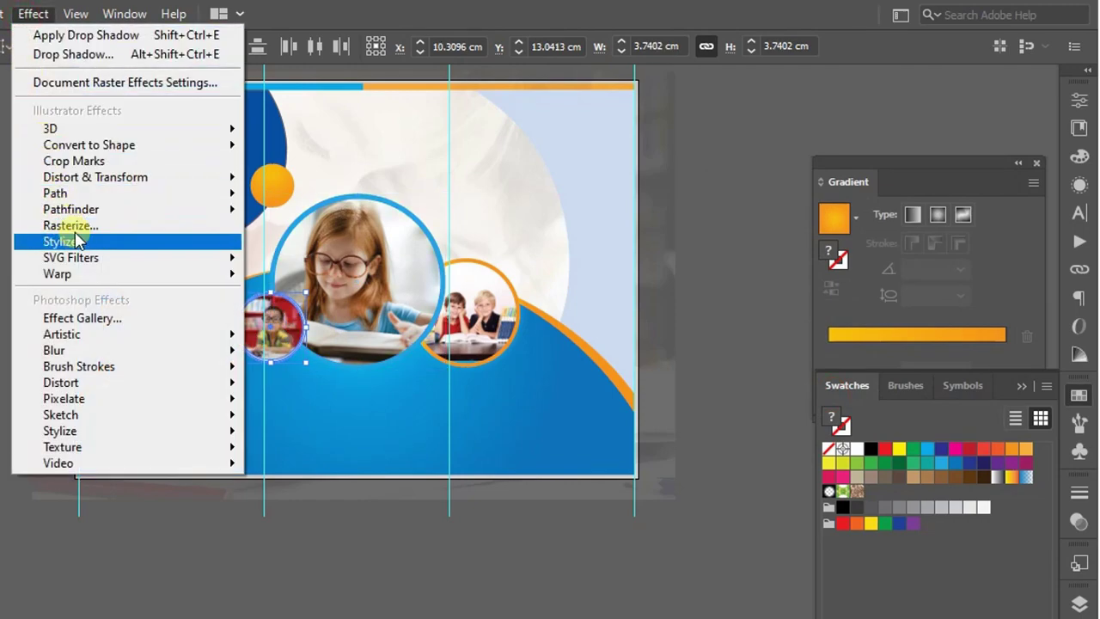
click(314, 247)
click(821, 406)
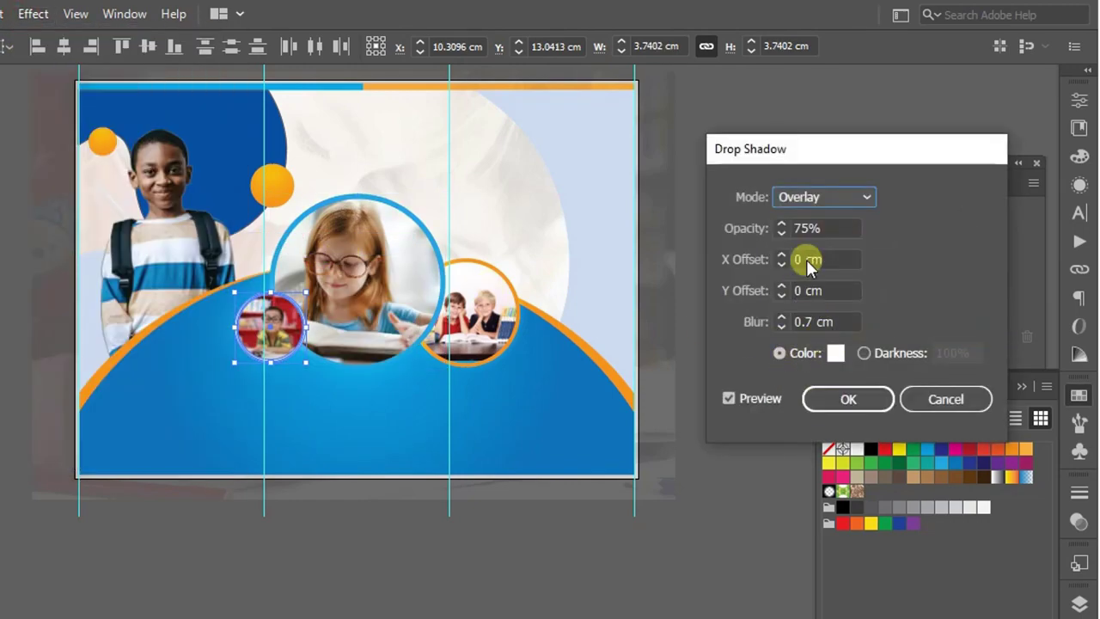
click(776, 228)
text(100)
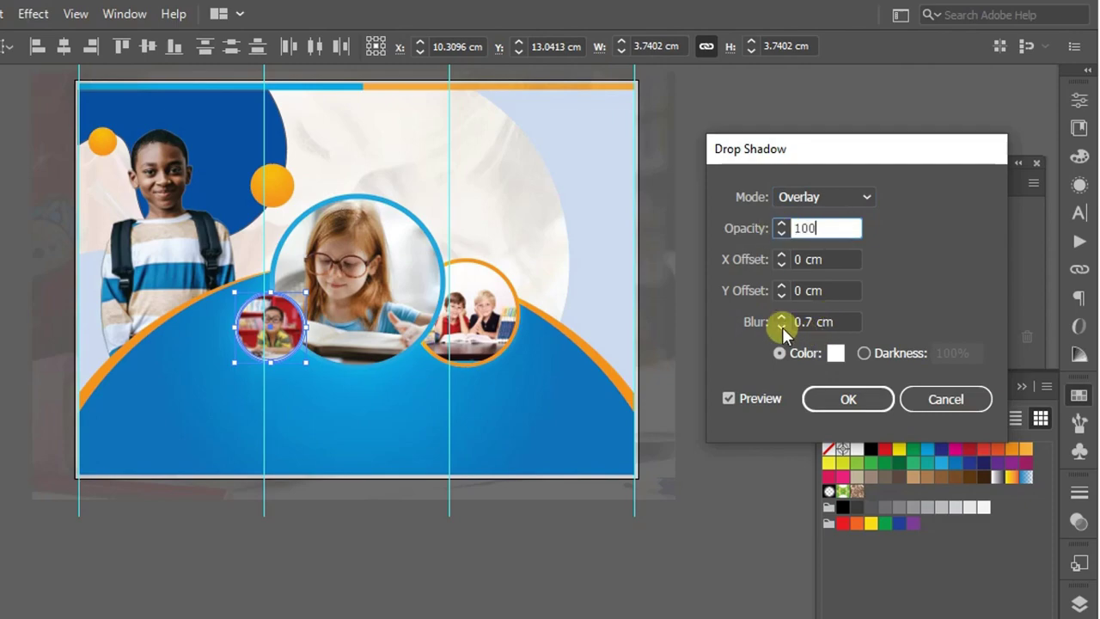
click(782, 327)
click(782, 327)
click(812, 398)
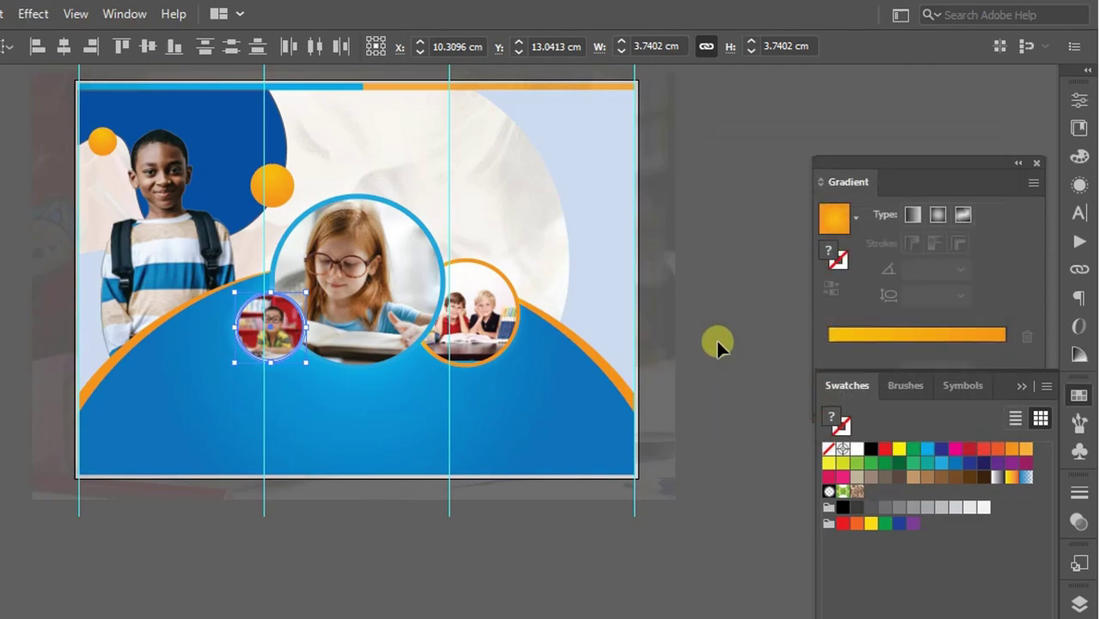
click(715, 337)
scroll(450, 275, up, 2)
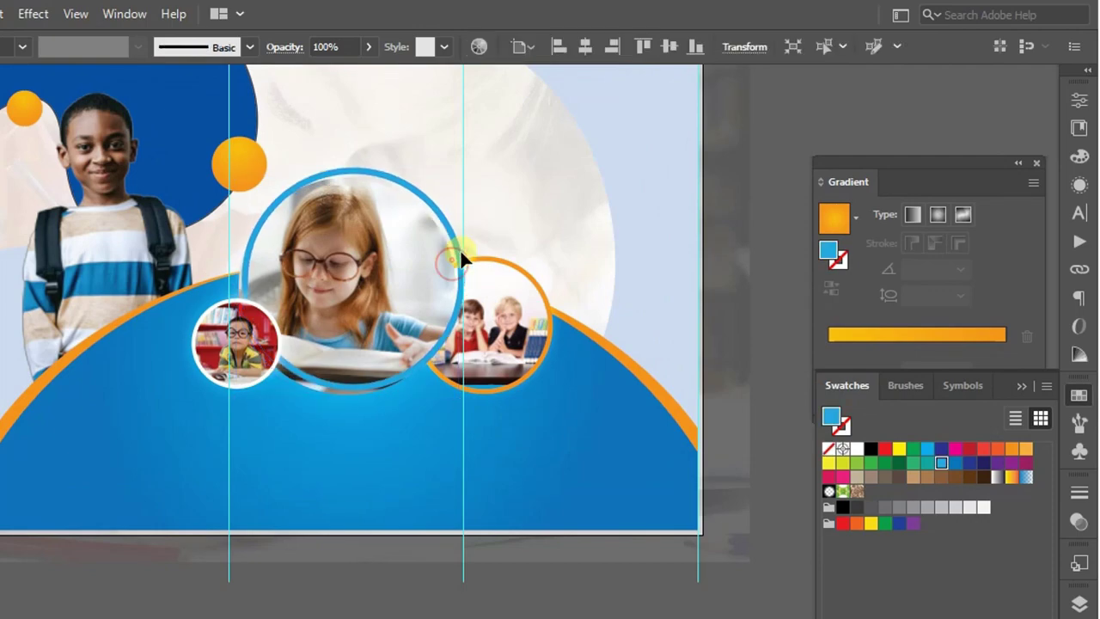
Step: Apply a dark blue swatch to the large girl-photo circle's ring
click(461, 260)
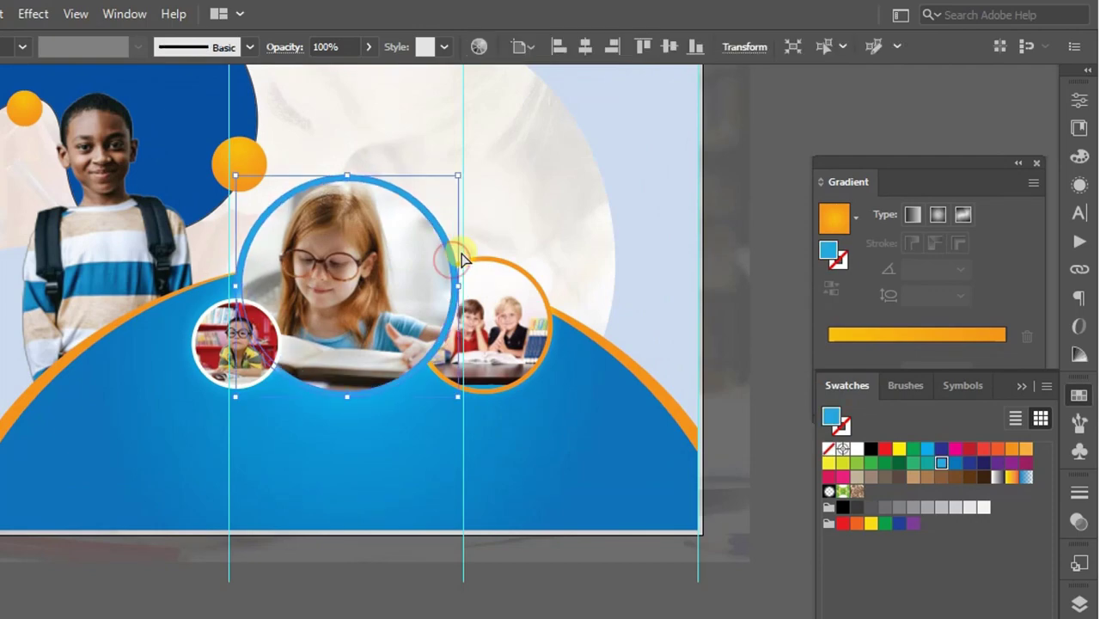
click(949, 455)
scroll(418, 289, down, 2)
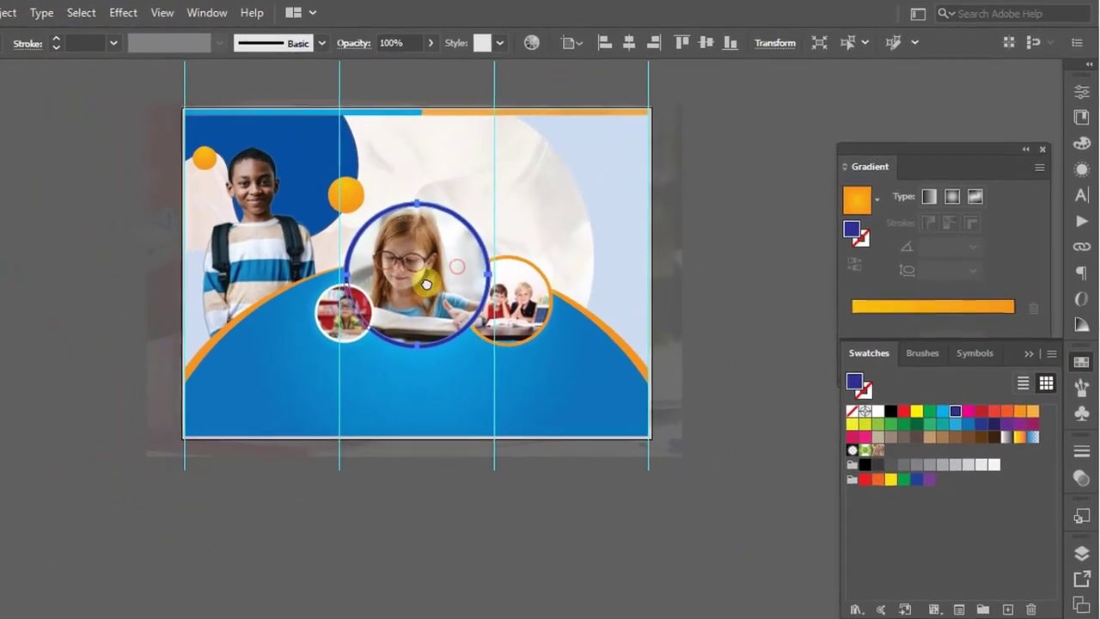
click(782, 239)
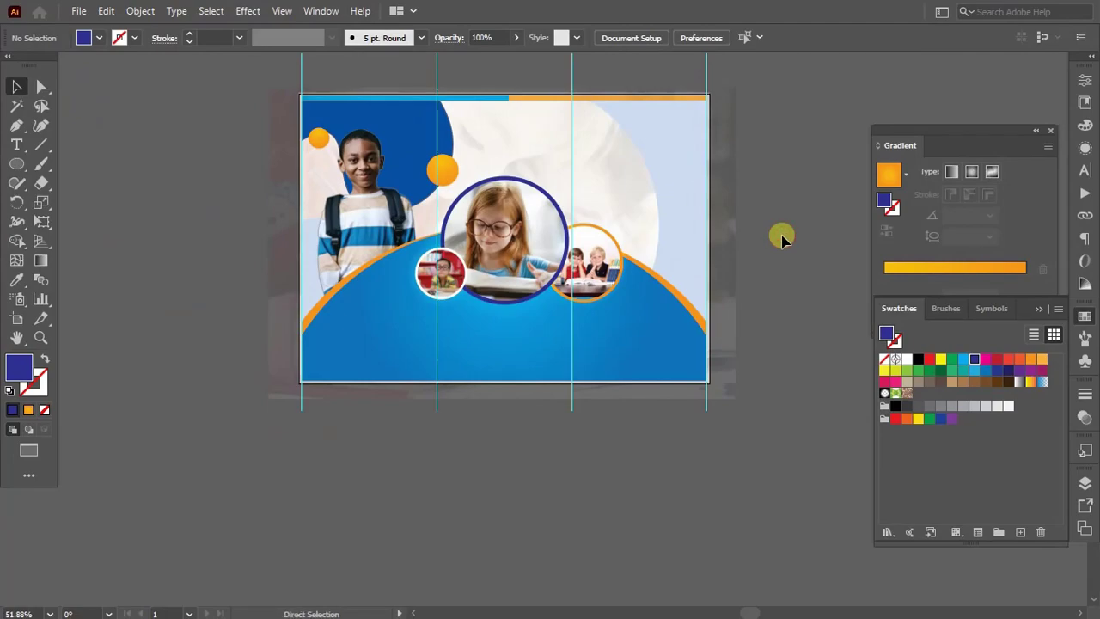
scroll(412, 213, up, 3)
scroll(593, 238, up, 2)
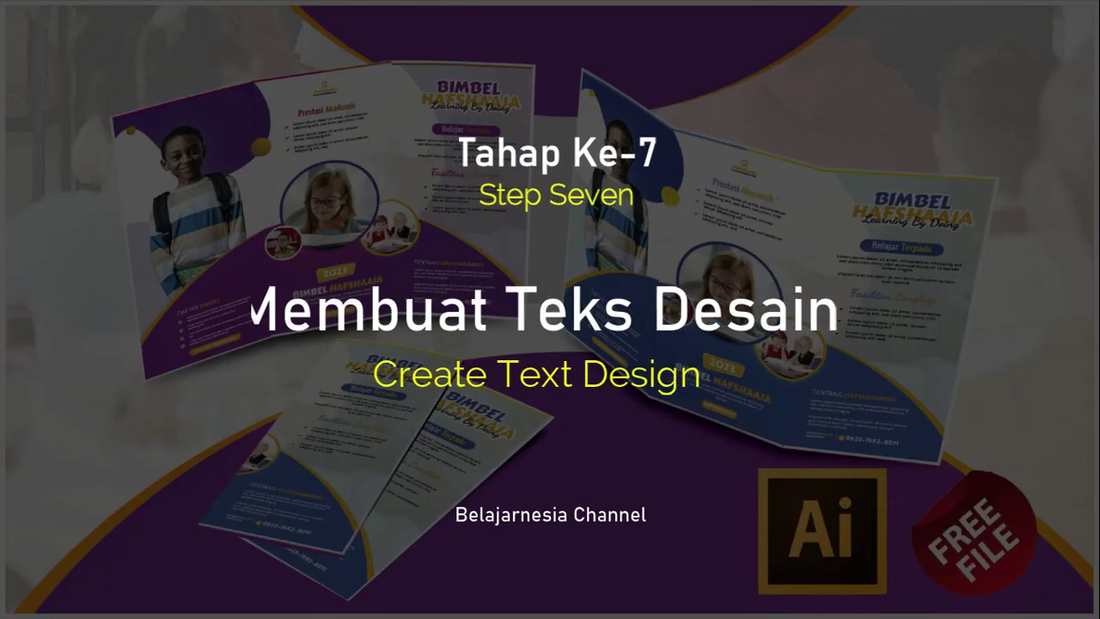
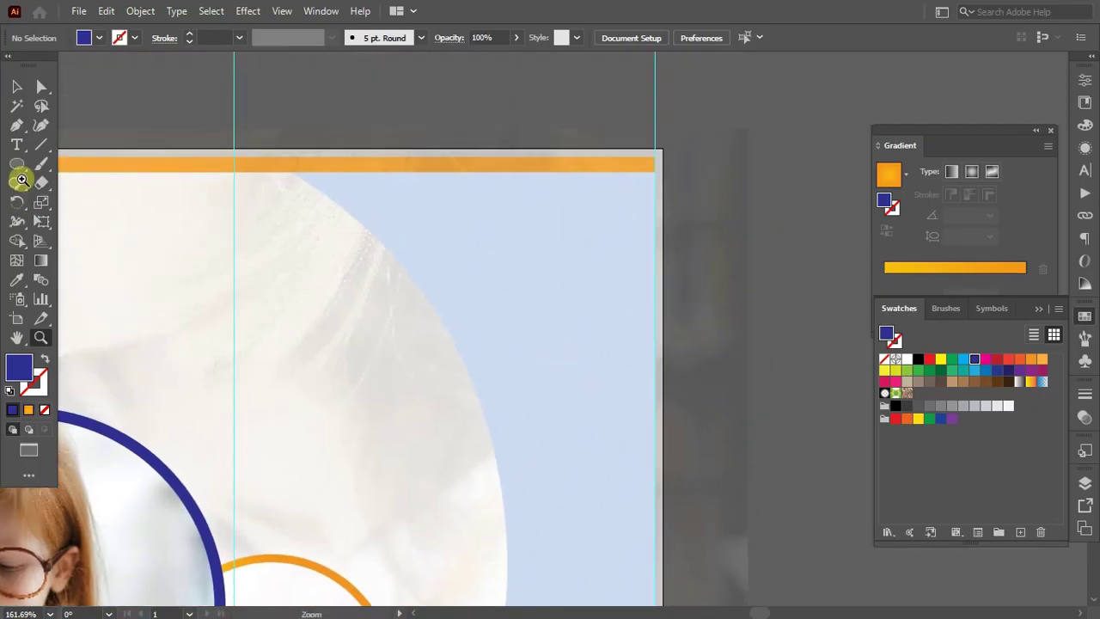
Step: Type the two-line 'BIMBEL / HAFSHA AJA' text on the blue area and center-align it
click(16, 144)
click(448, 271)
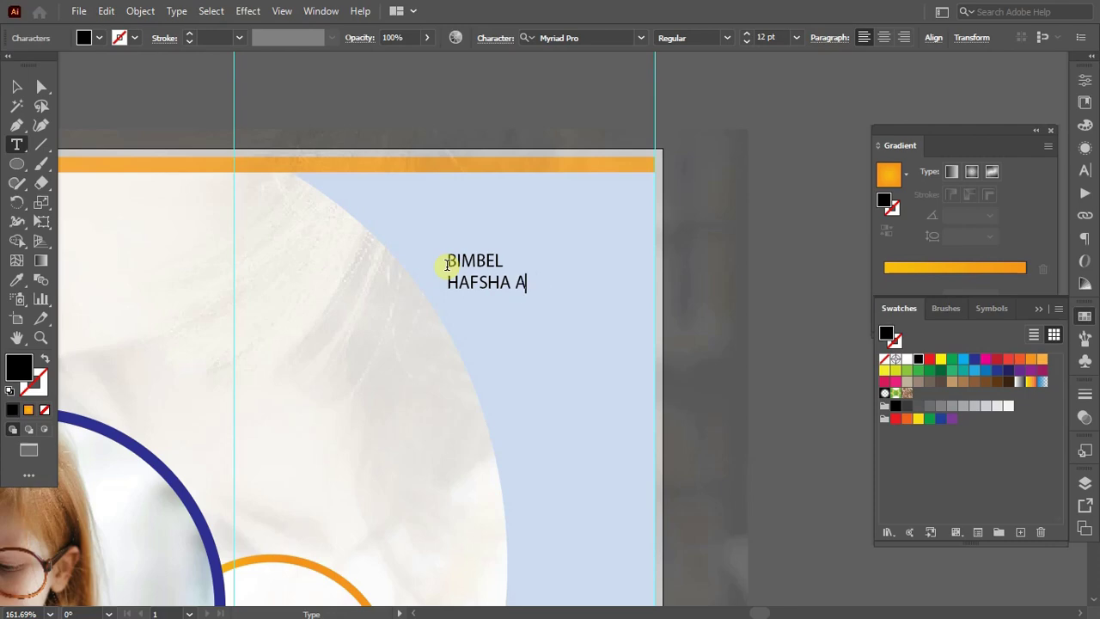
text(JA)
key(ctrl+a)
click(881, 38)
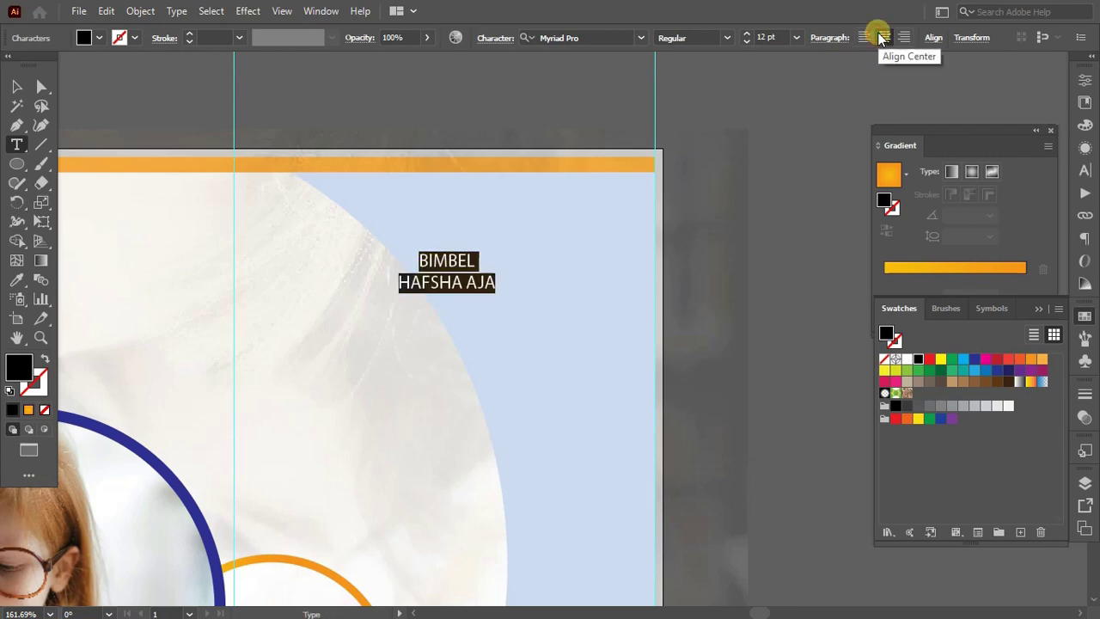
click(17, 86)
click(319, 11)
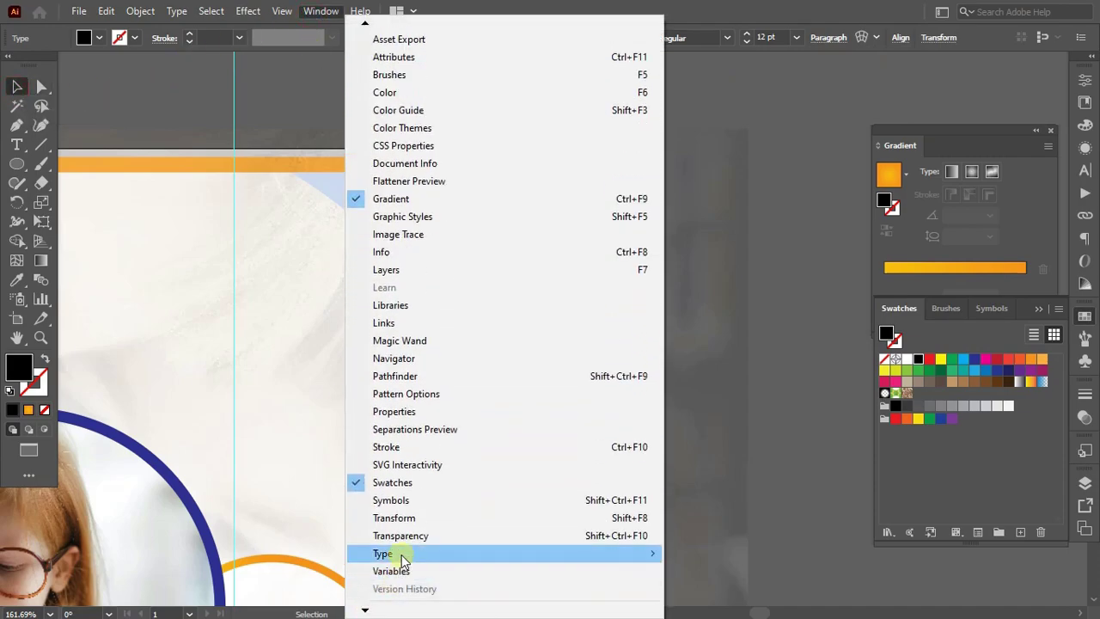
Step: Tighten the logo text's leading, scale it up, and set its font to Carter One
mouse_move(383, 553)
click(736, 449)
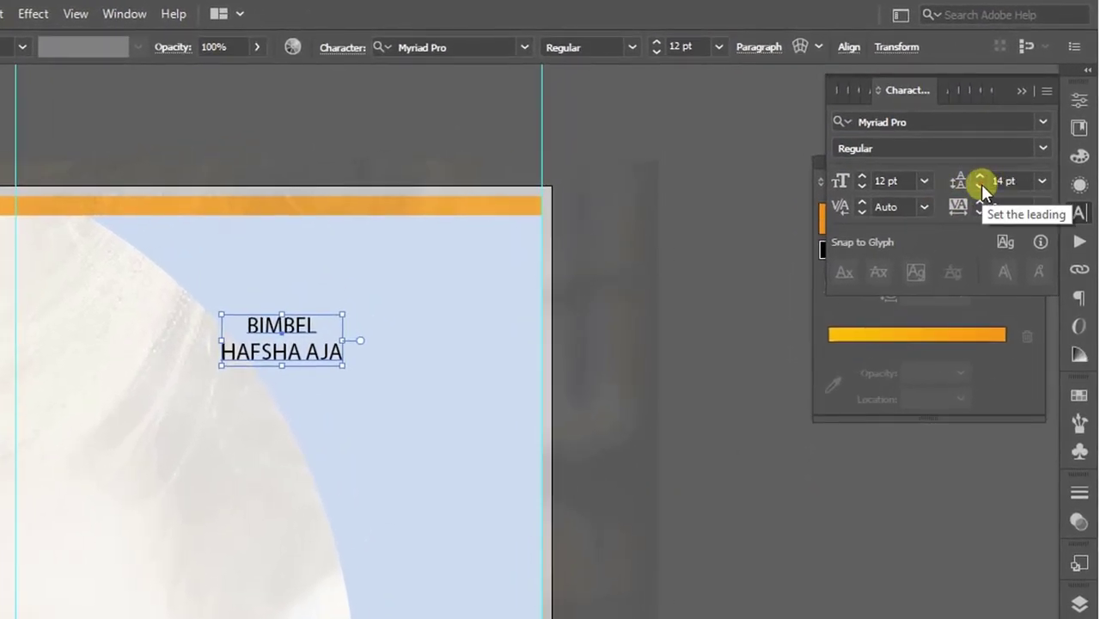
click(981, 186)
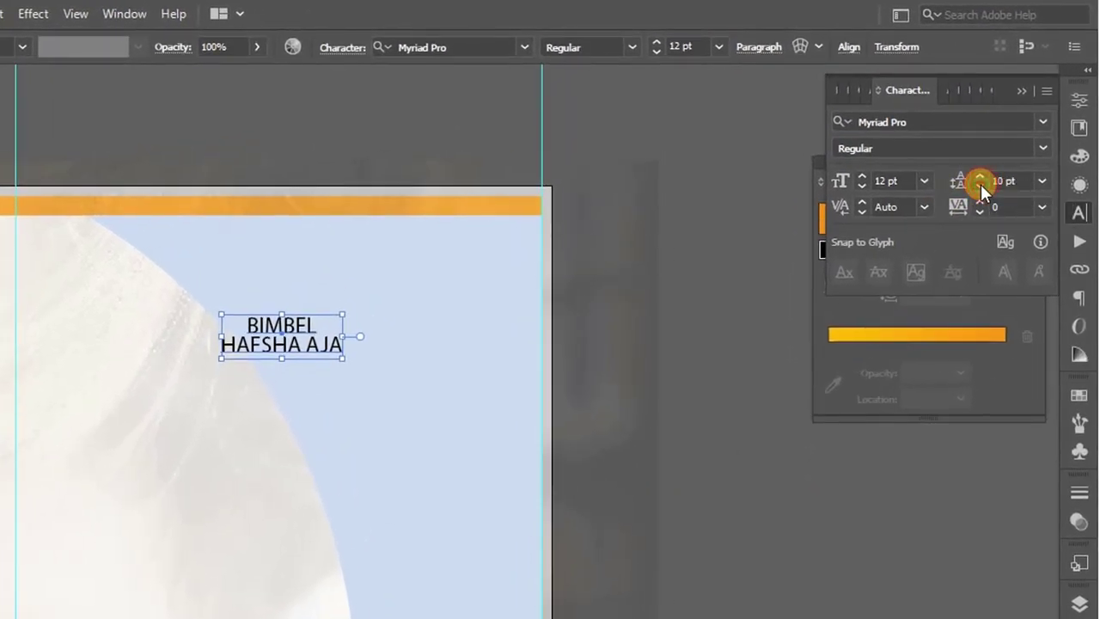
drag(344, 313, 507, 258)
key(ctrl+z)
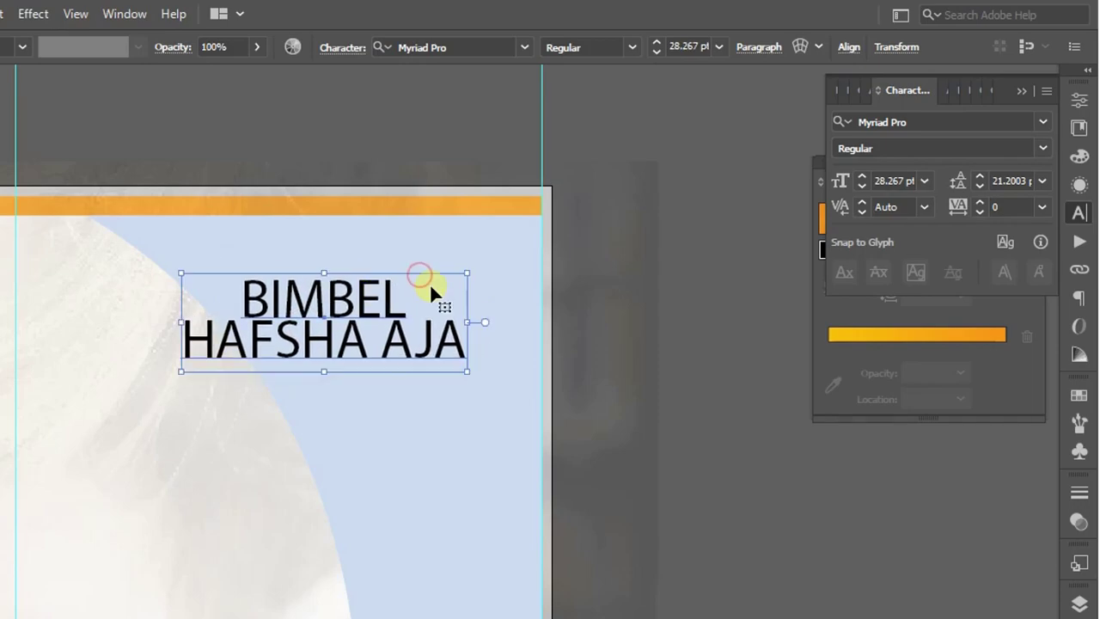
click(909, 122)
text(AR)
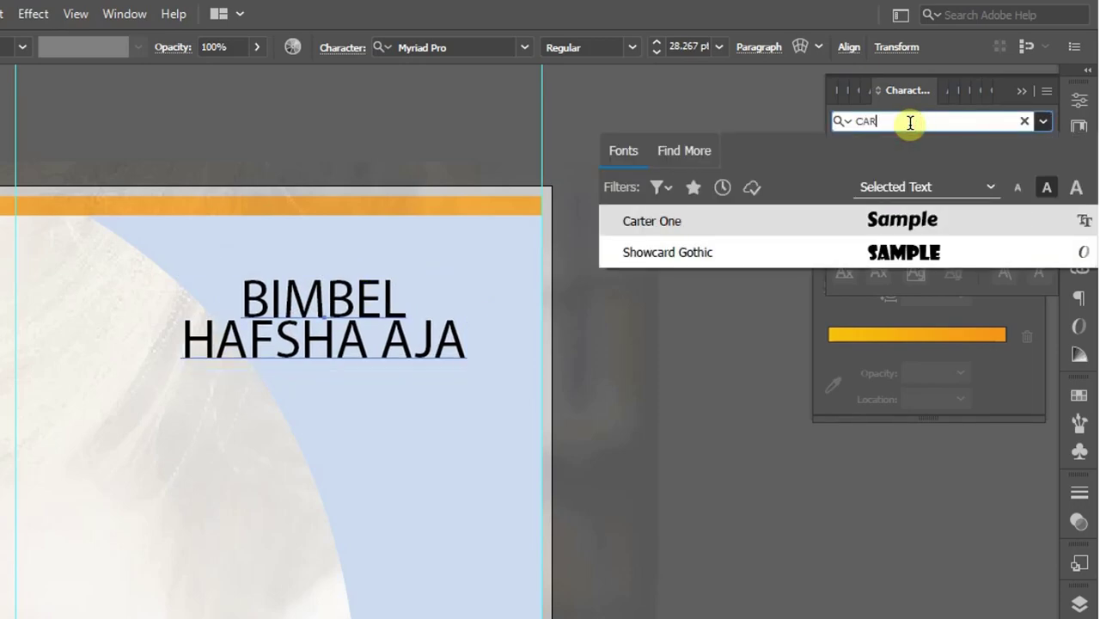
click(862, 223)
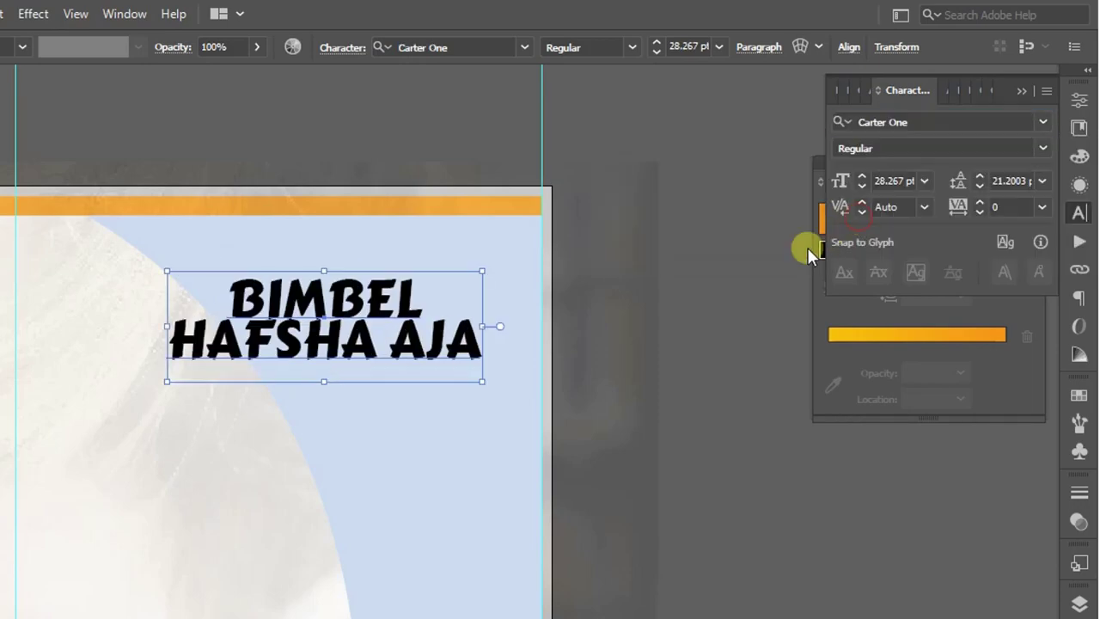
Step: Colour 'BIMBEL' dark blue and 'HAFSHA AJA' orange from the Swatches panel
double_click(353, 300)
double_click(353, 300)
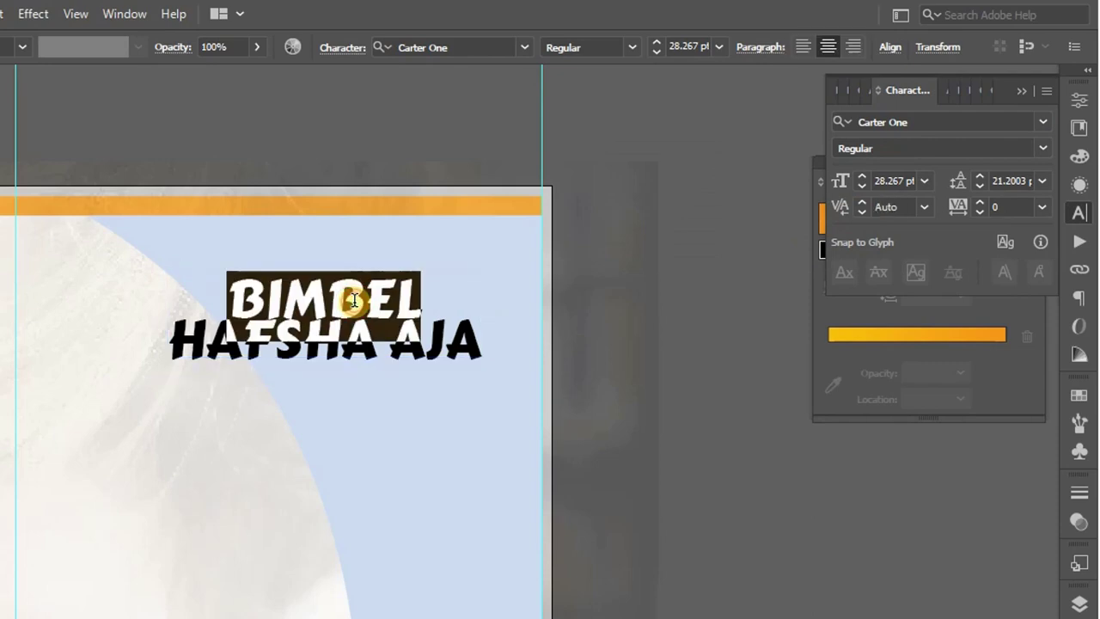
click(1079, 394)
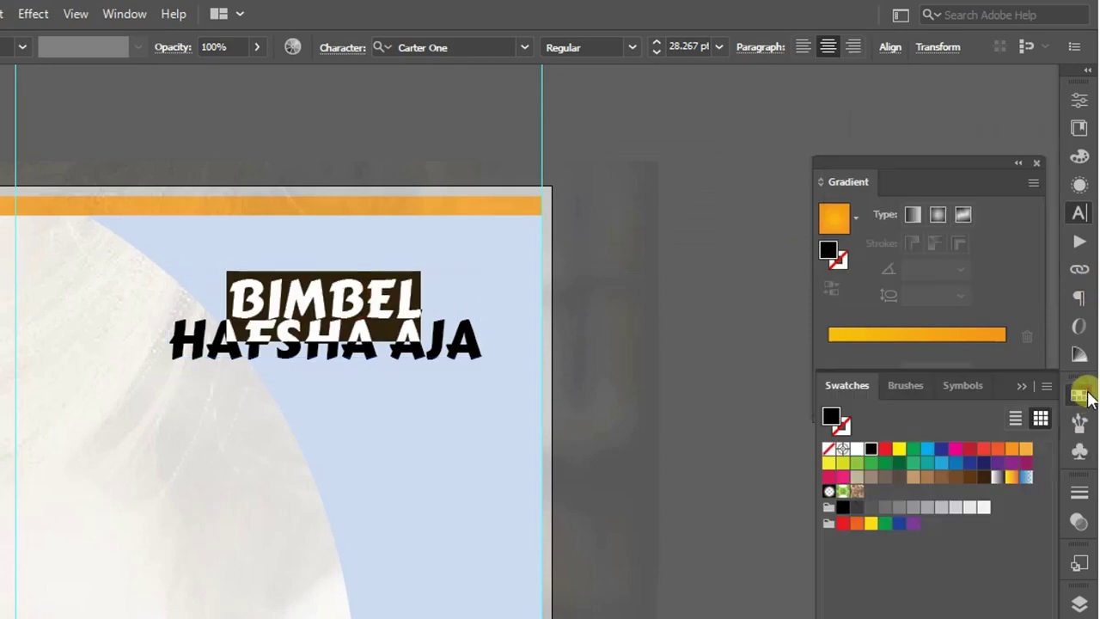
click(968, 465)
double_click(202, 337)
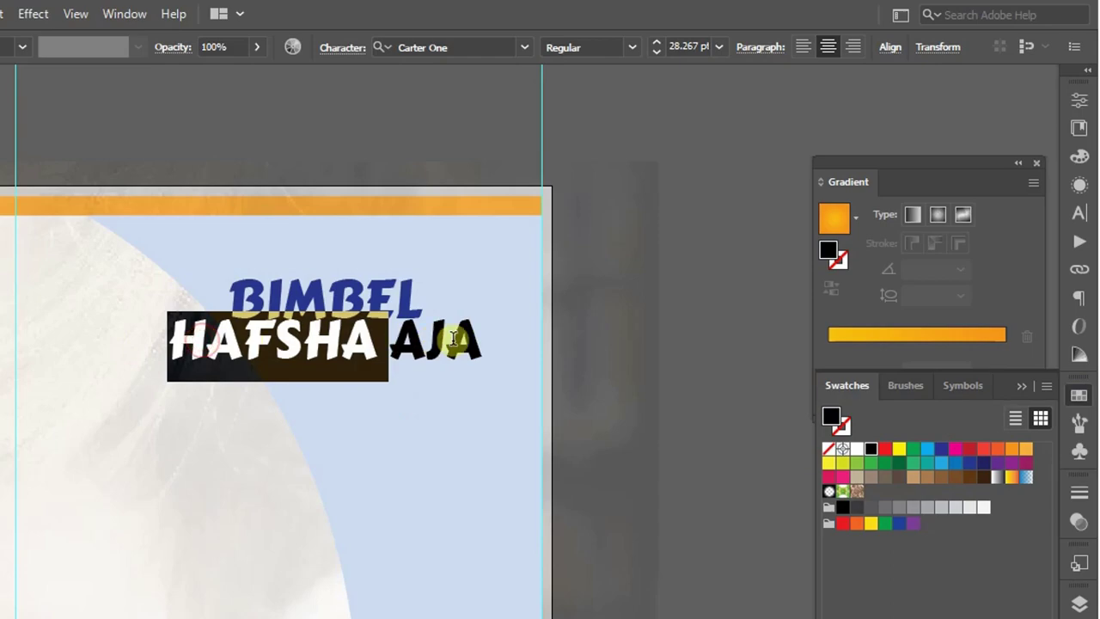
shift+click(468, 339)
click(1014, 450)
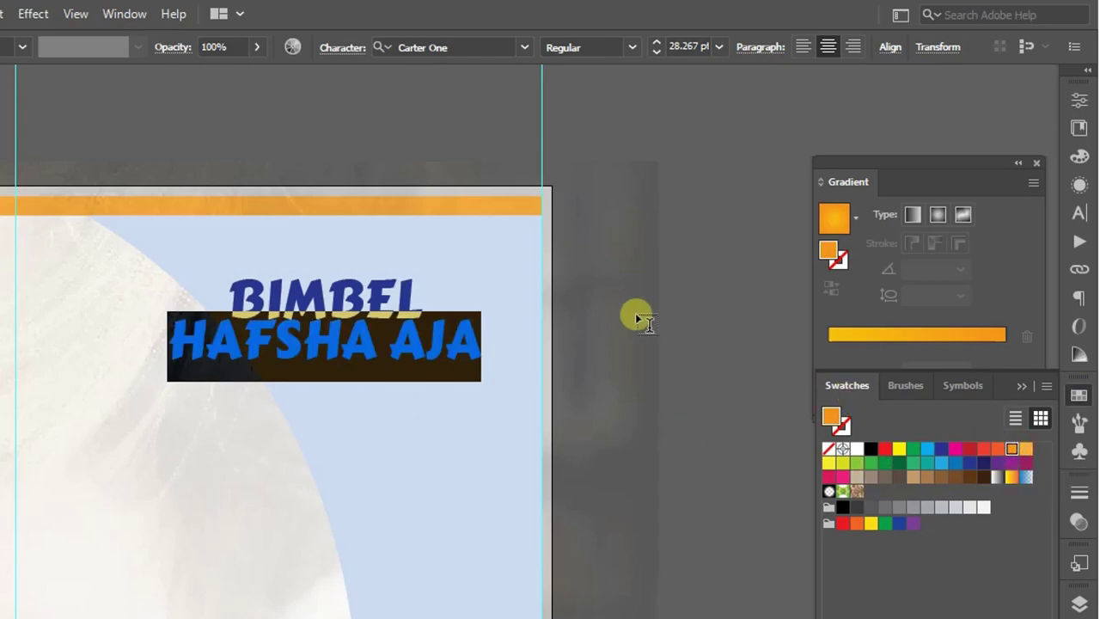
key(Escape)
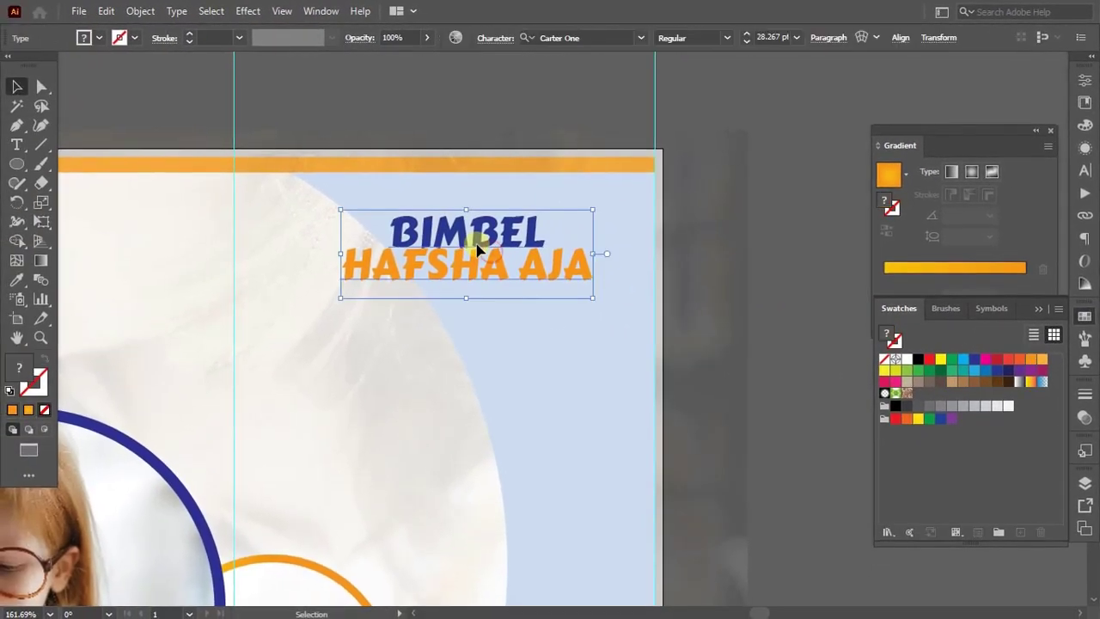
Step: Duplicate the logo text below it and retype the copy as 'Learning By Doing'
drag(477, 249, 477, 350)
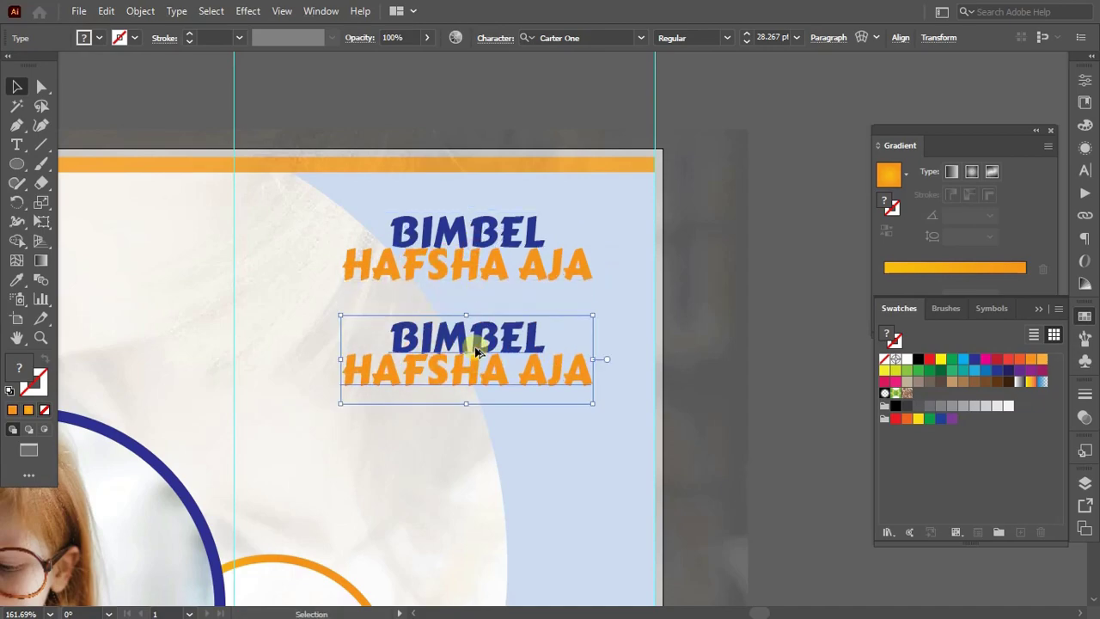
double_click(477, 351)
key(ctrl+a)
text(IF)
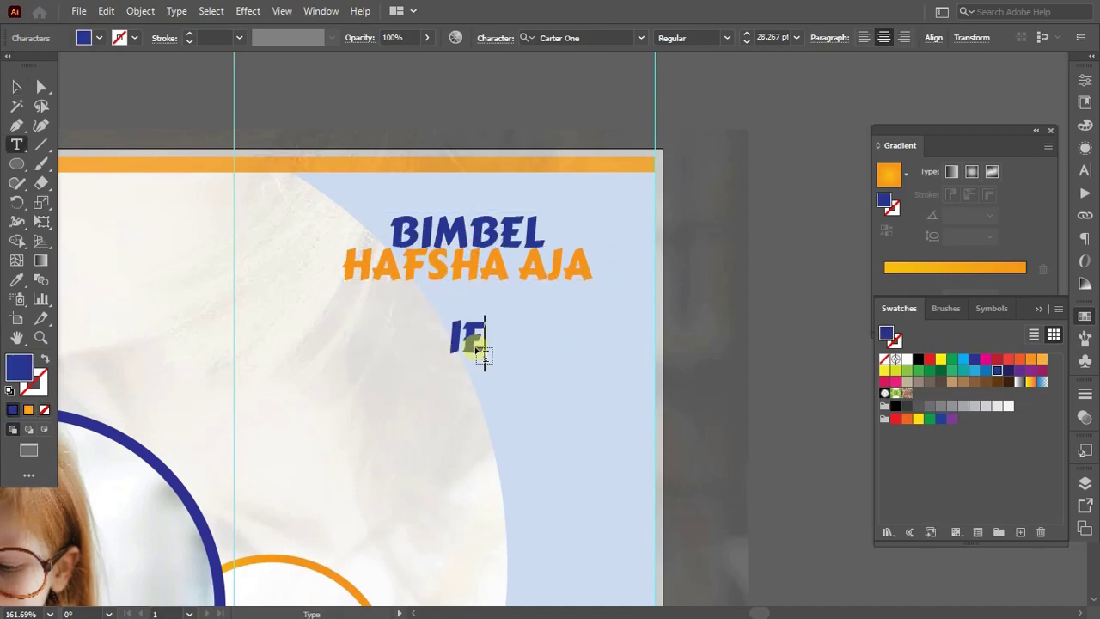
key(BackSpace)
key(BackSpace)
text(Learnin)
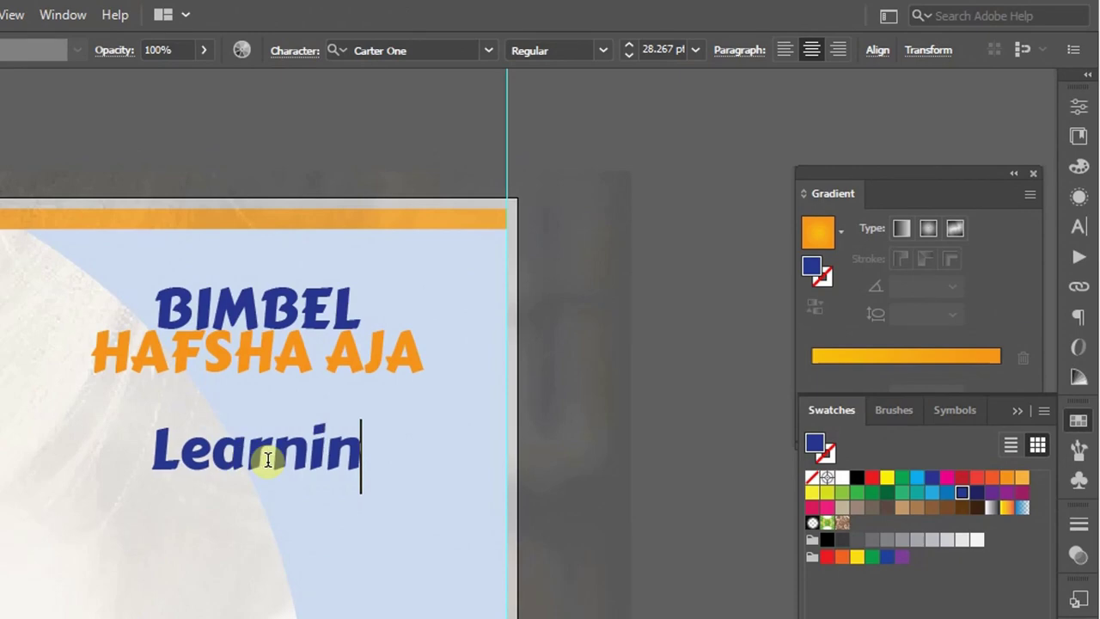
text(g By Do)
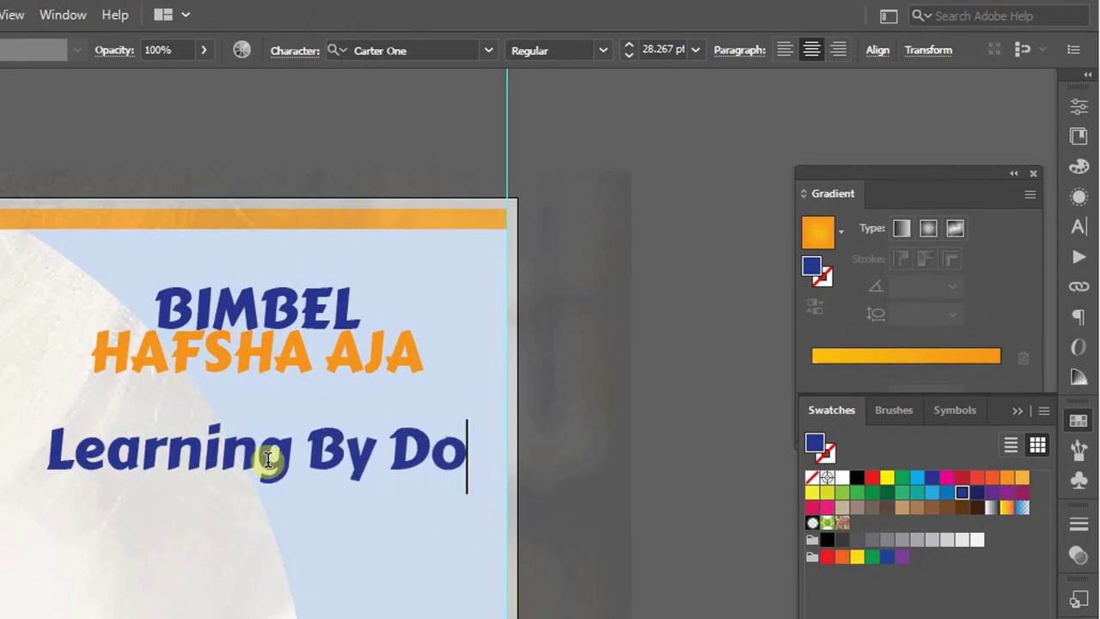
text(ing)
Step: Set the 'Learning By Doing' tagline font to Dancing Script Bold
key(ctrl+a)
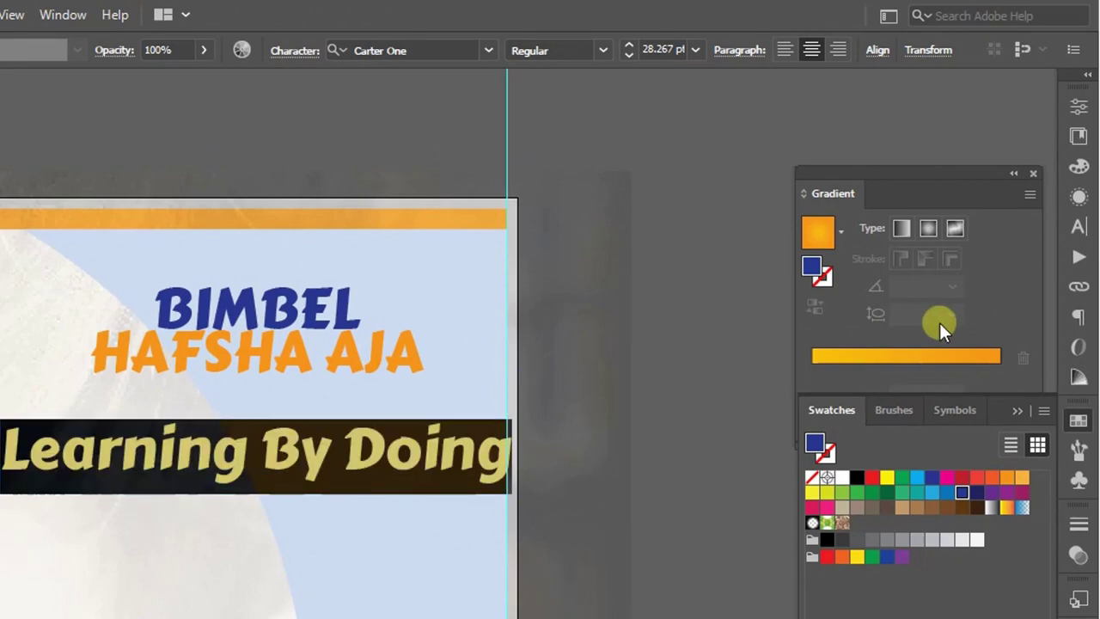
key(ctrl+t)
click(929, 131)
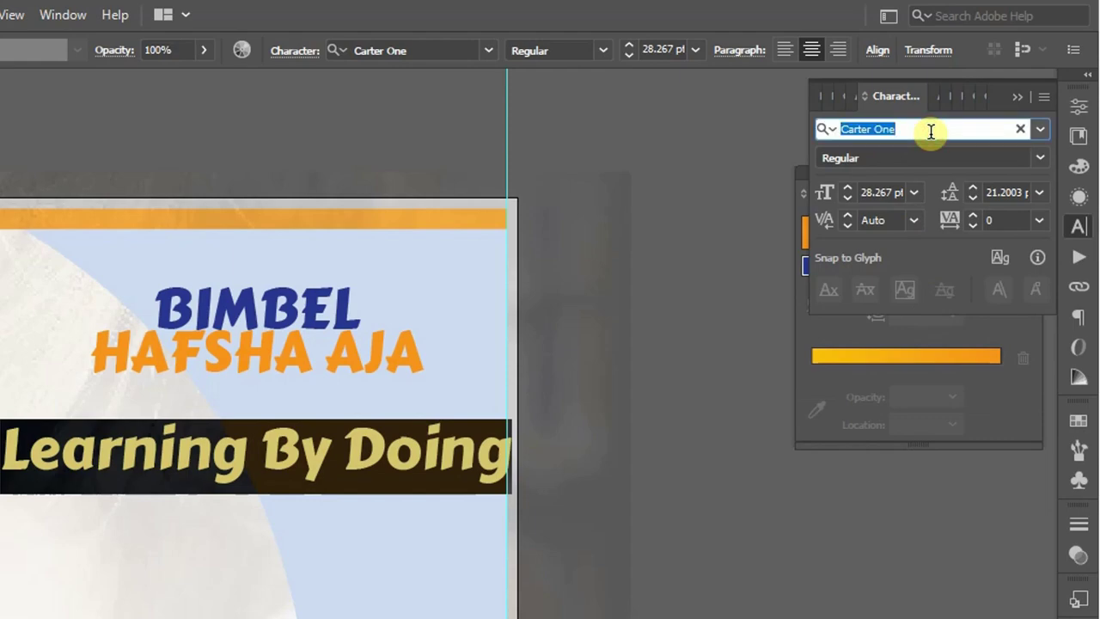
text(da)
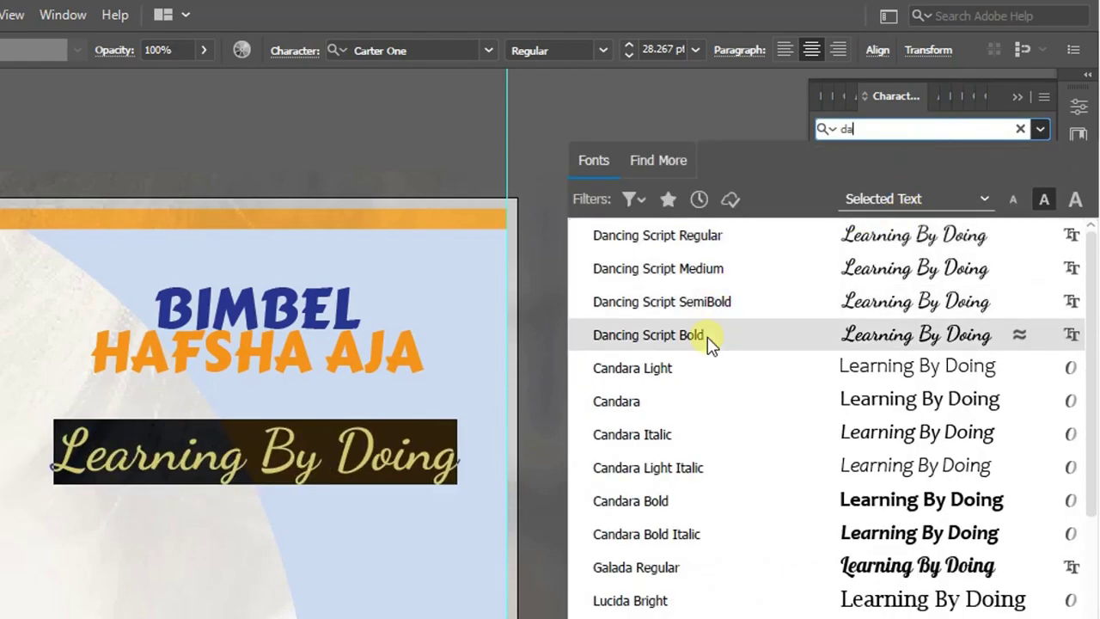
click(707, 337)
key(Escape)
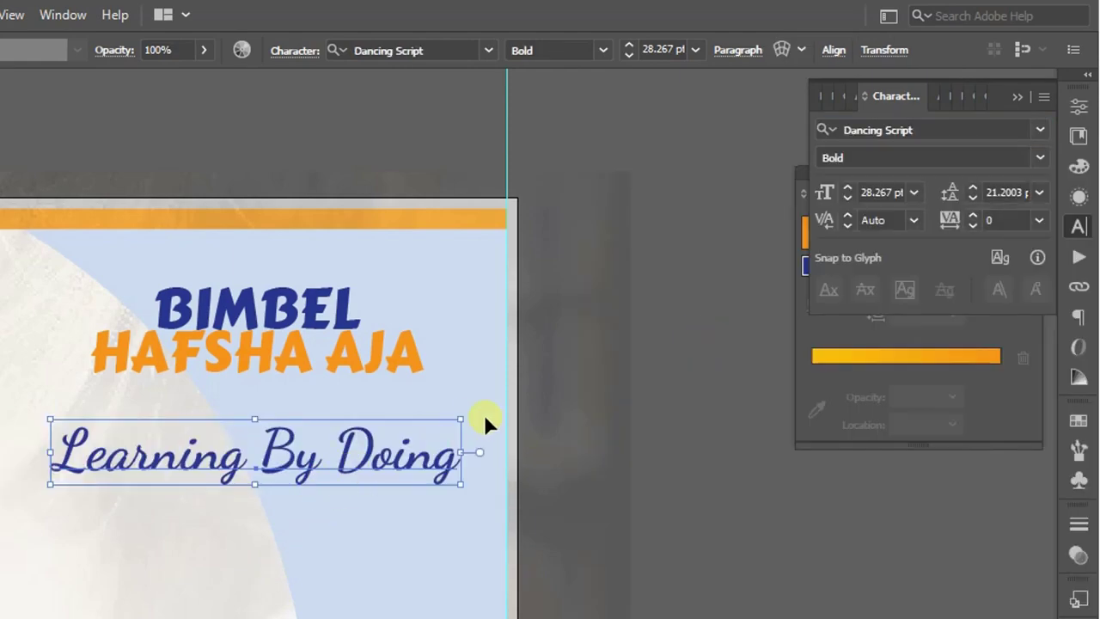
Step: Shrink the tagline, colour it black, and tuck it just under 'HAFSHA AJA'
drag(461, 420, 523, 450)
drag(586, 467, 720, 391)
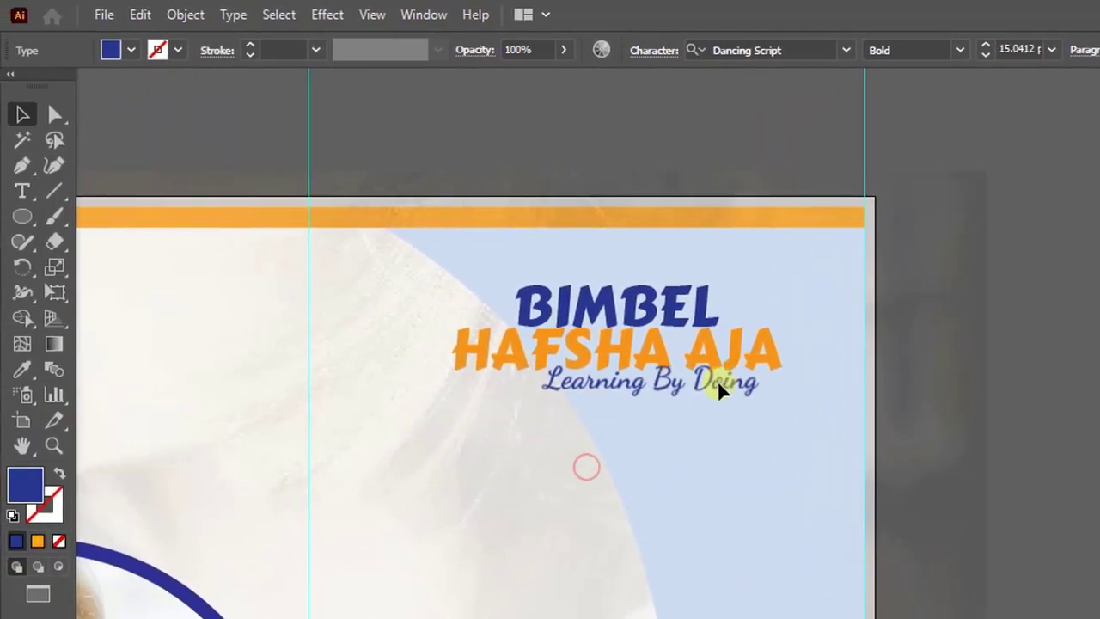
key(t)
click(697, 395)
key(ctrl+a)
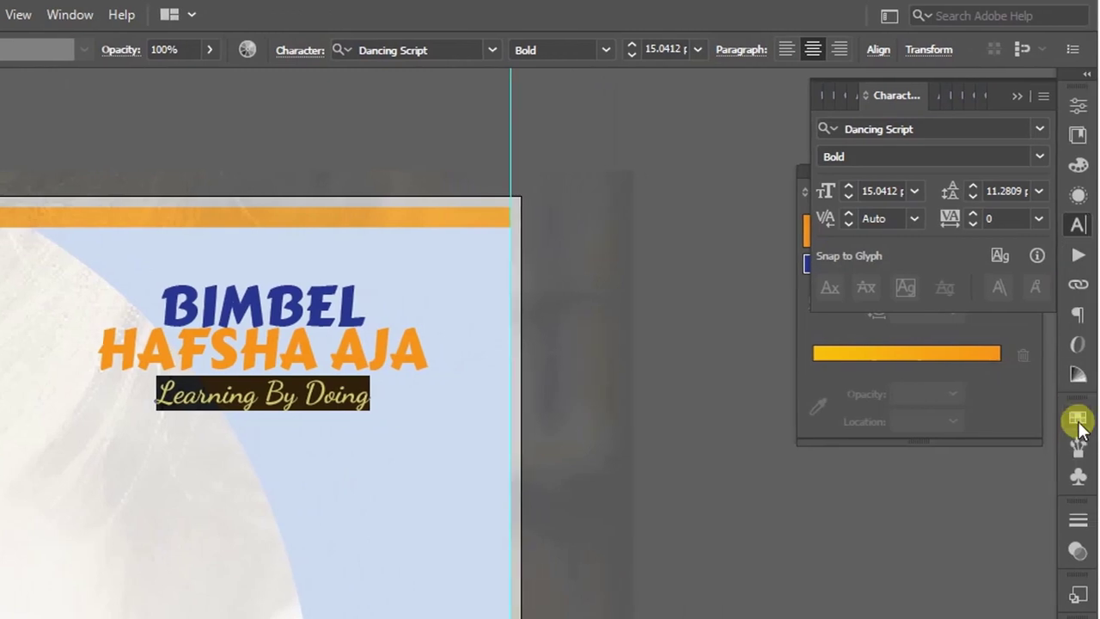
click(1077, 416)
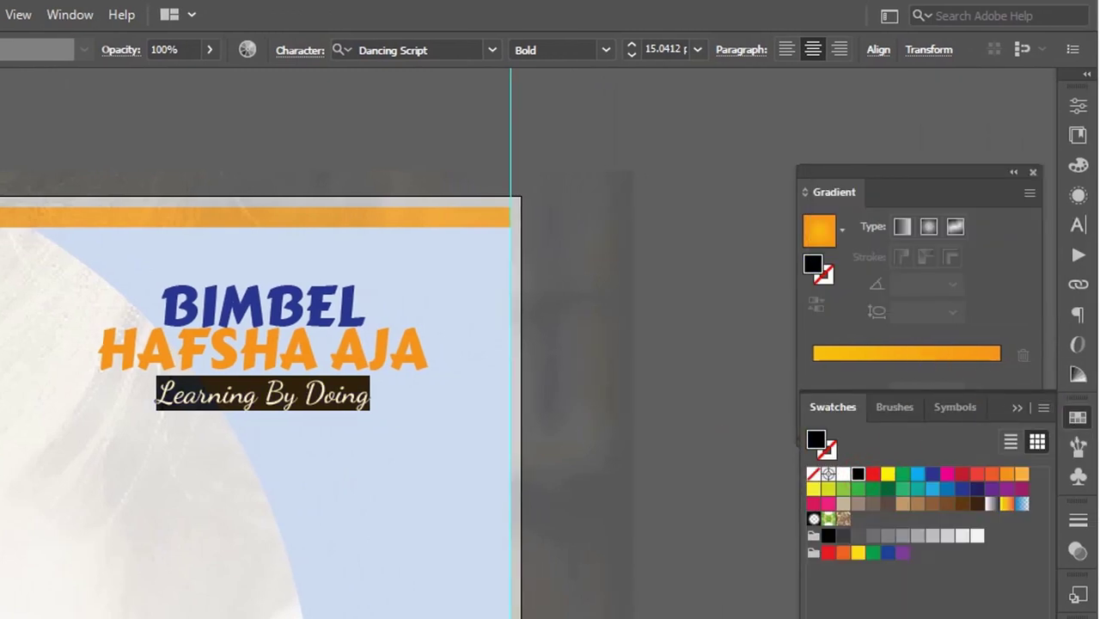
key(Escape)
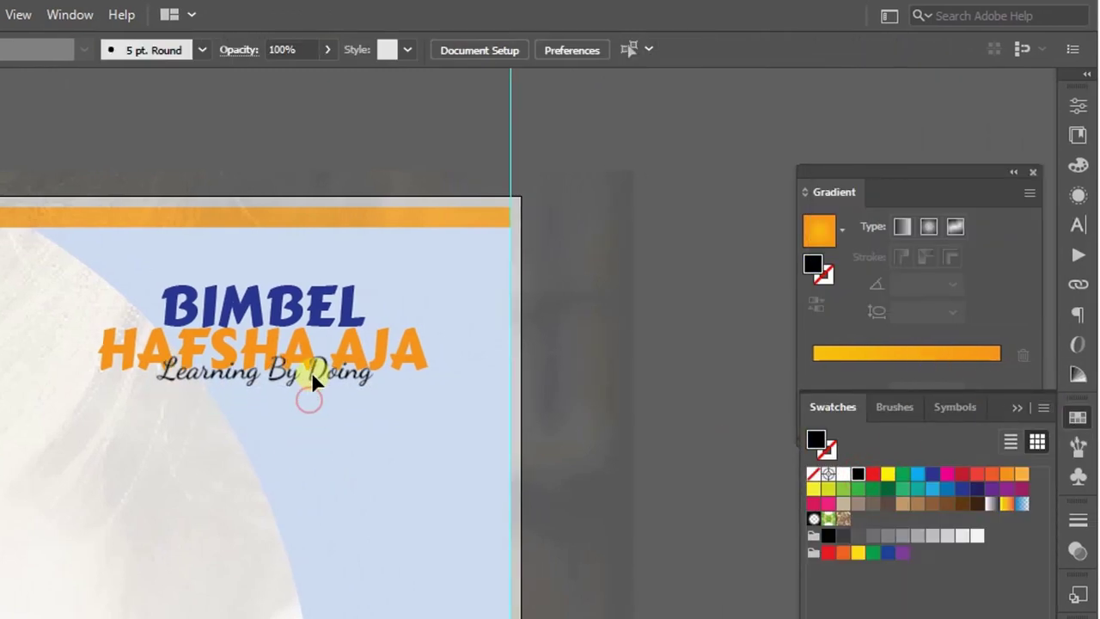
drag(312, 404, 309, 378)
Step: Select the whole three-line title group
click(309, 359)
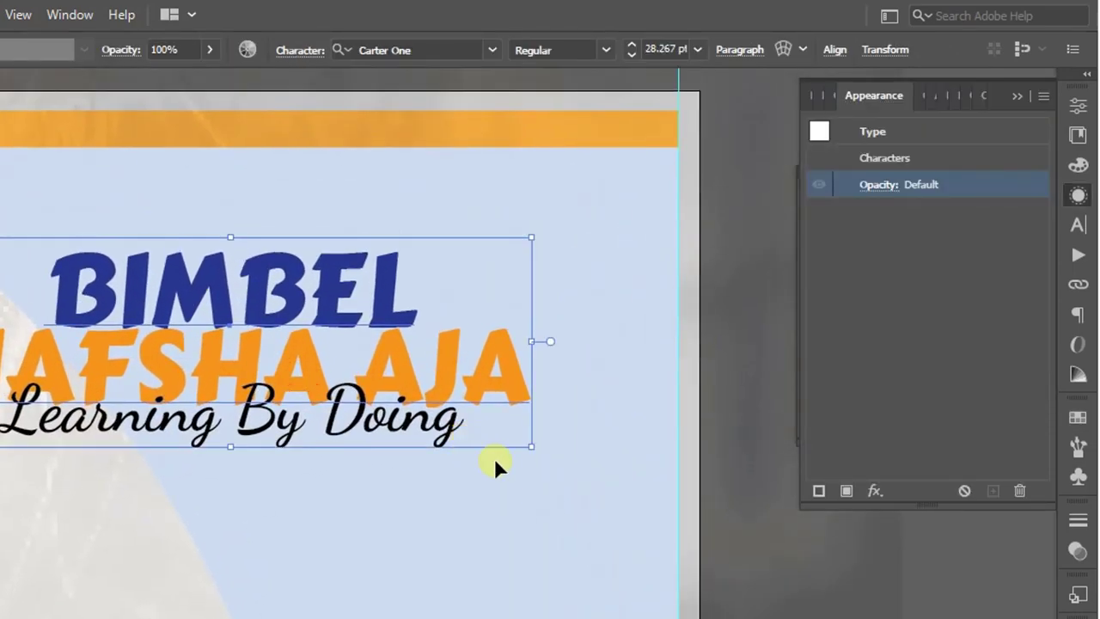
click(742, 545)
click(258, 279)
right_click(258, 279)
mouse_move(306, 449)
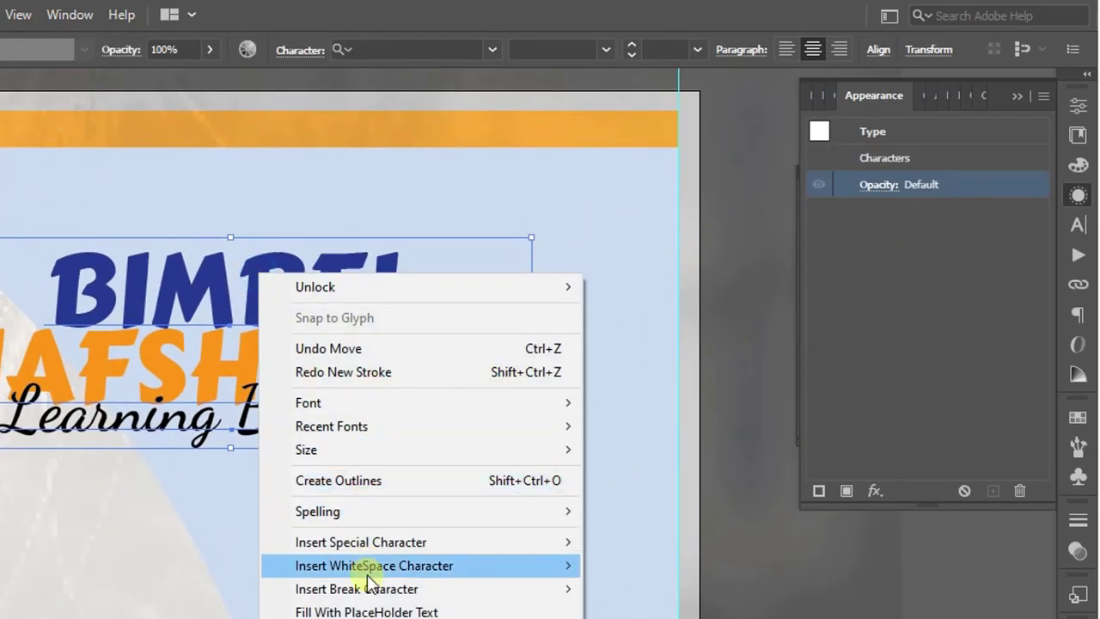
click(253, 314)
scroll(258, 343, down, 2)
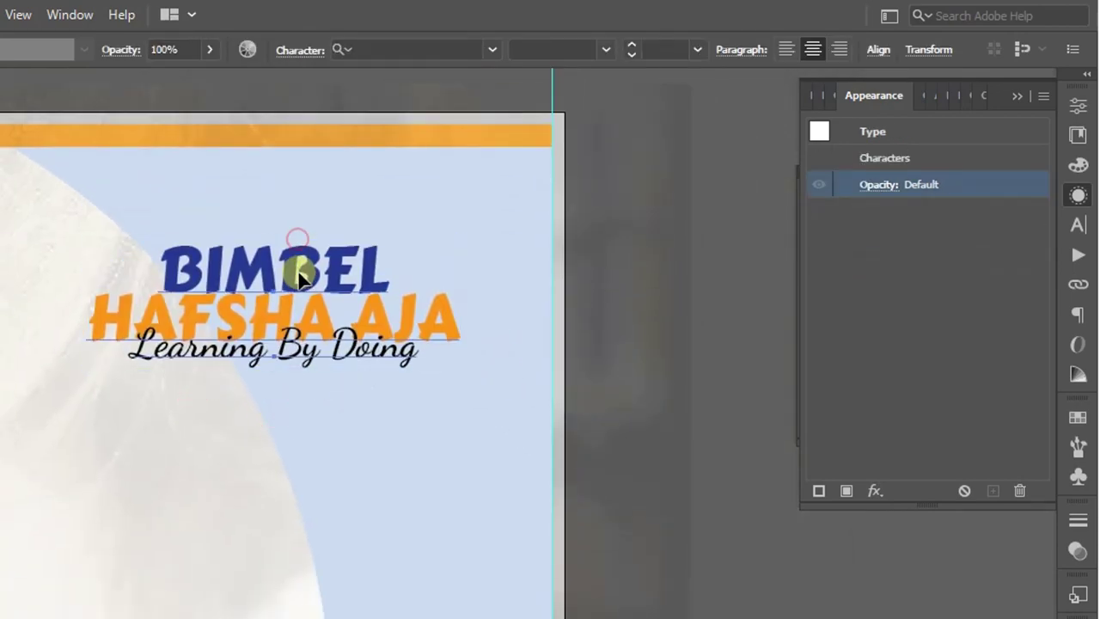
right_click(306, 249)
click(290, 395)
click(296, 318)
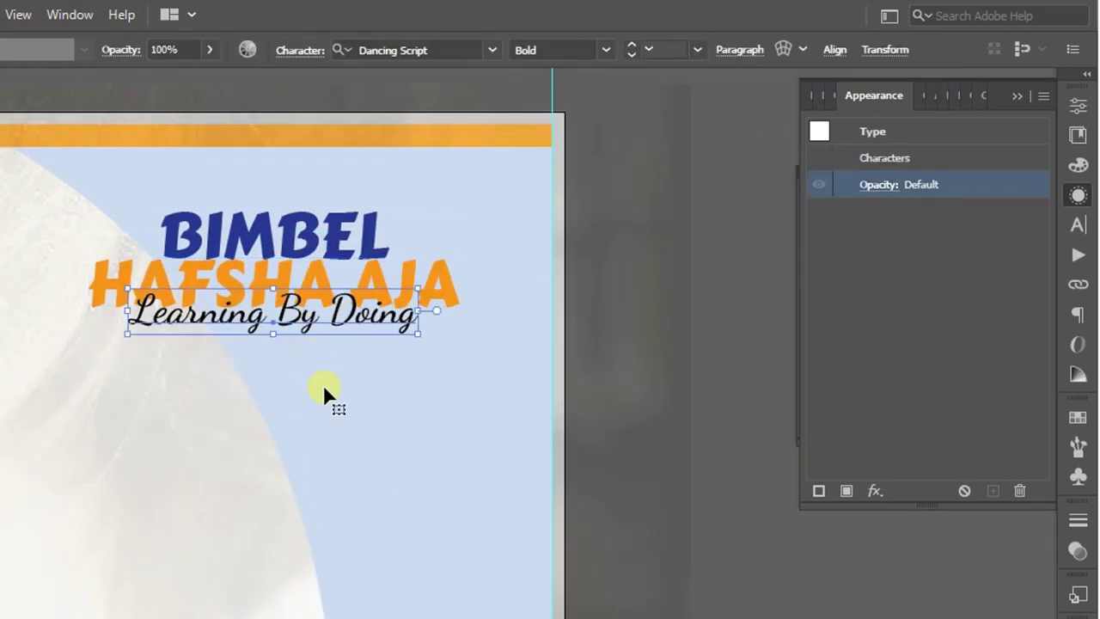
click(306, 229)
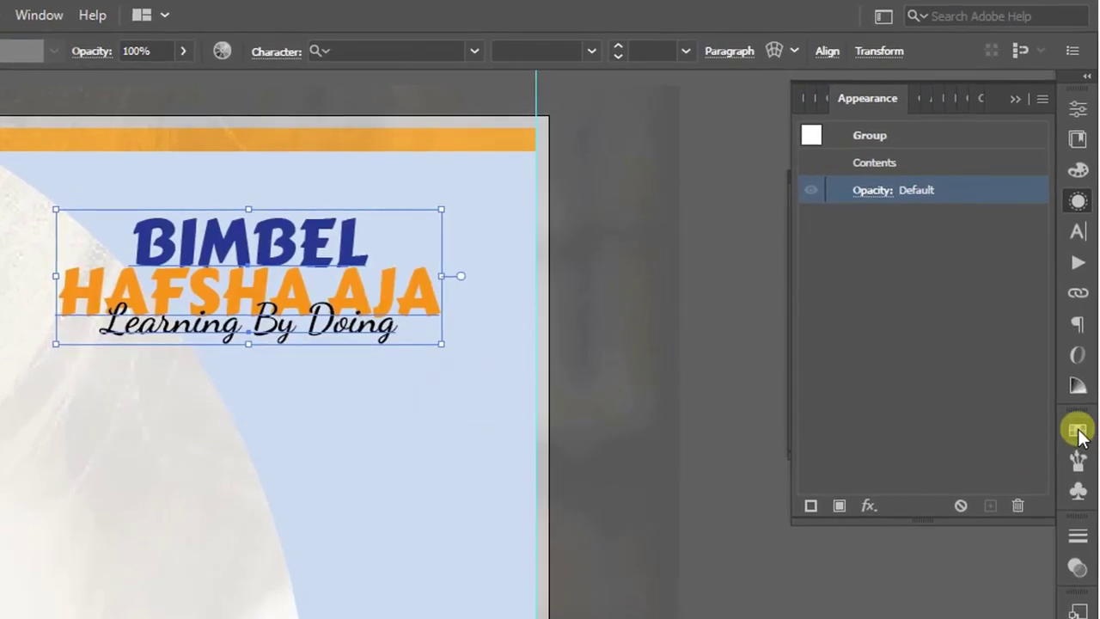
Step: Add an 8 pt white stroke to the title, placed beneath the letter fills
click(1078, 430)
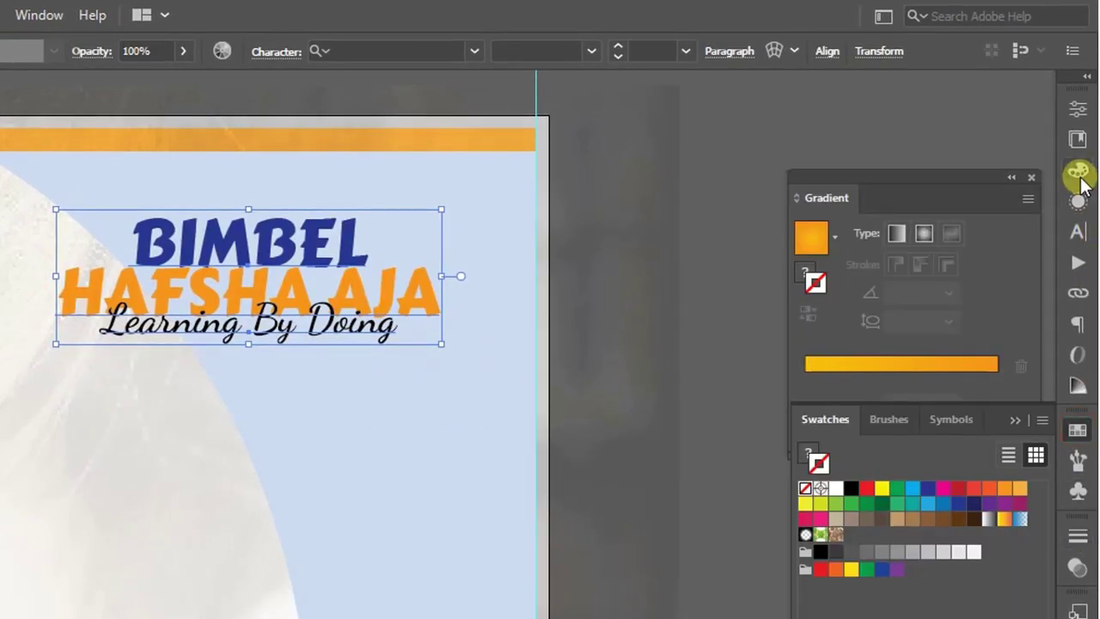
click(1078, 201)
click(809, 506)
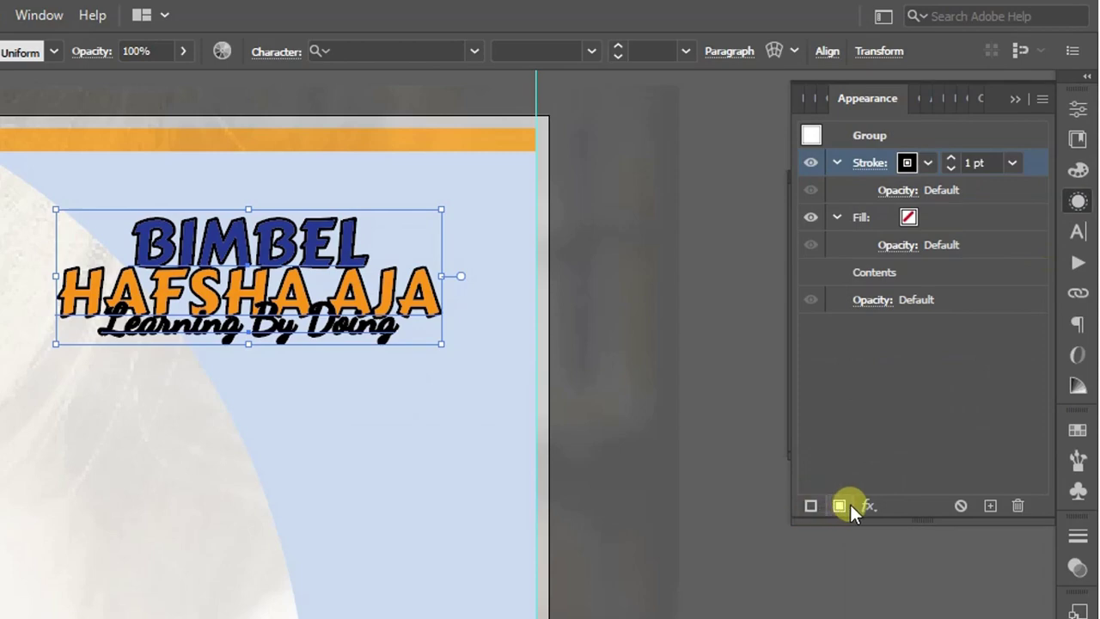
click(928, 163)
click(867, 266)
click(920, 396)
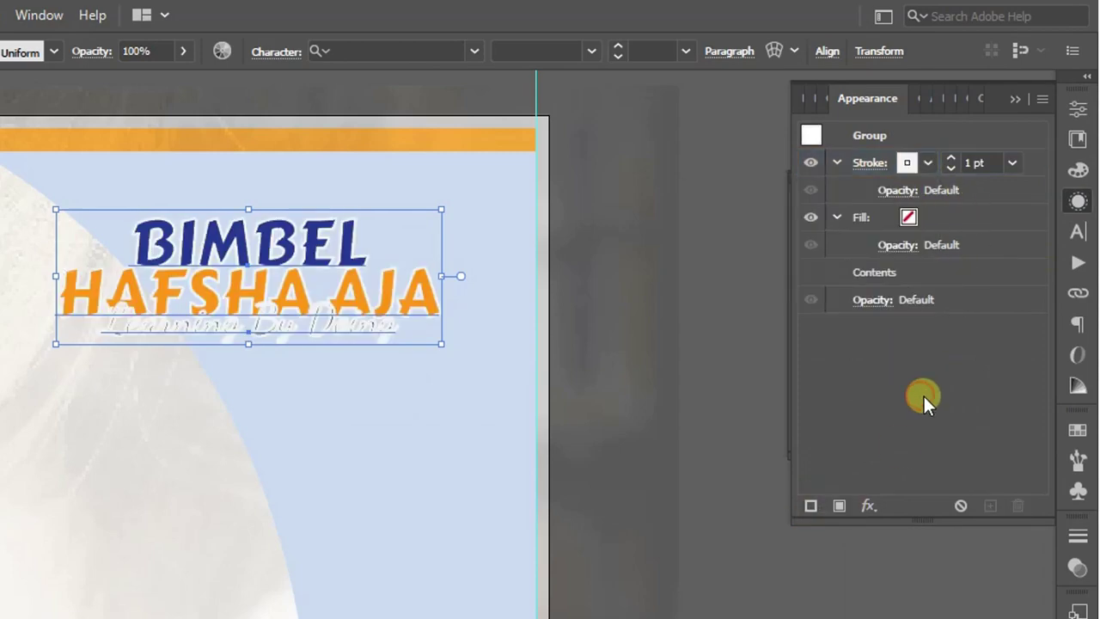
drag(989, 189, 971, 283)
click(974, 246)
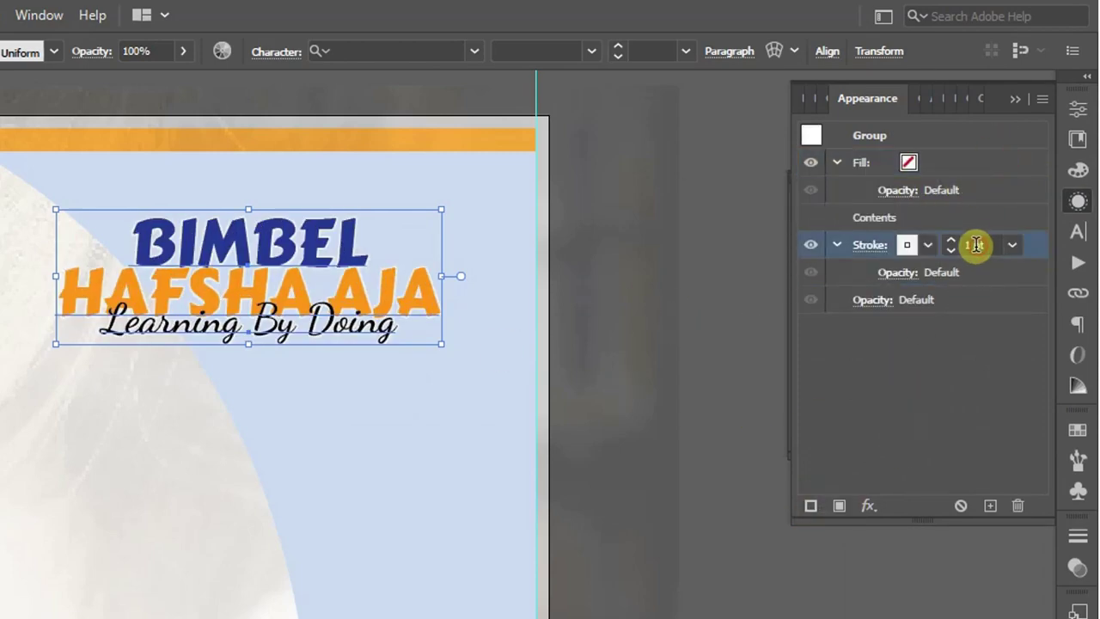
click(952, 239)
click(952, 239)
click(952, 240)
click(952, 240)
click(952, 240)
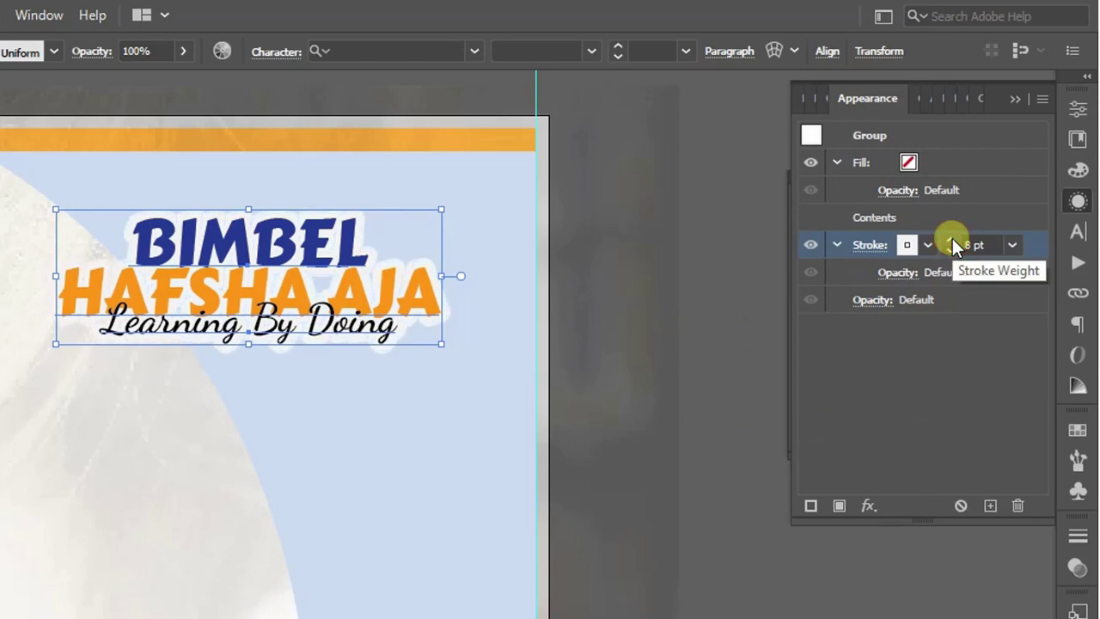
Step: Draw a long rectangle below the logo
alt+click(112, 322)
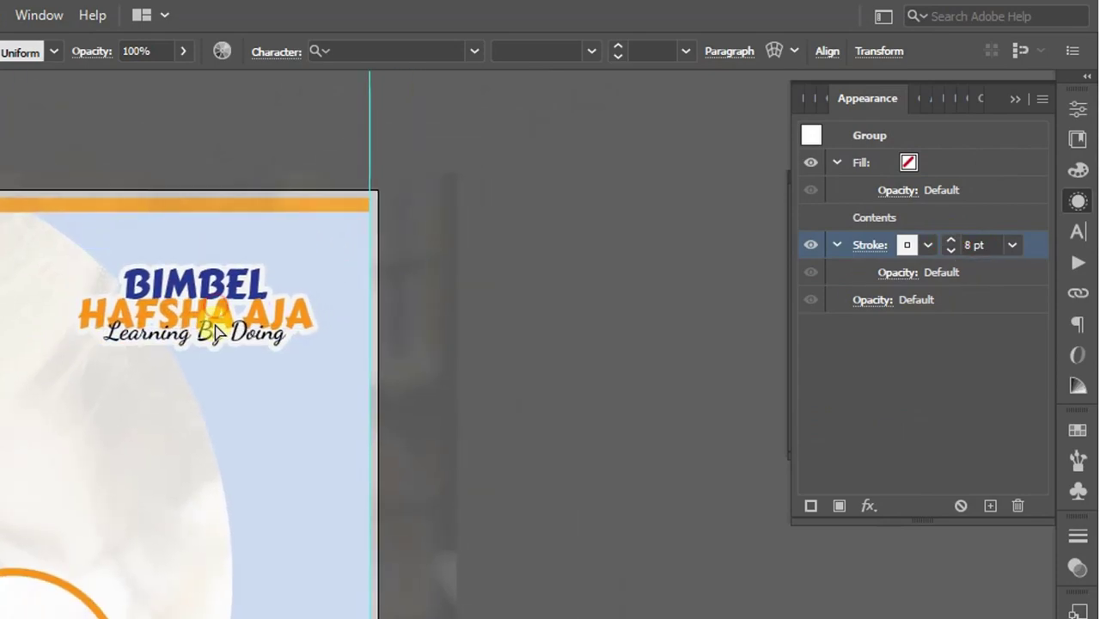
drag(172, 385, 410, 388)
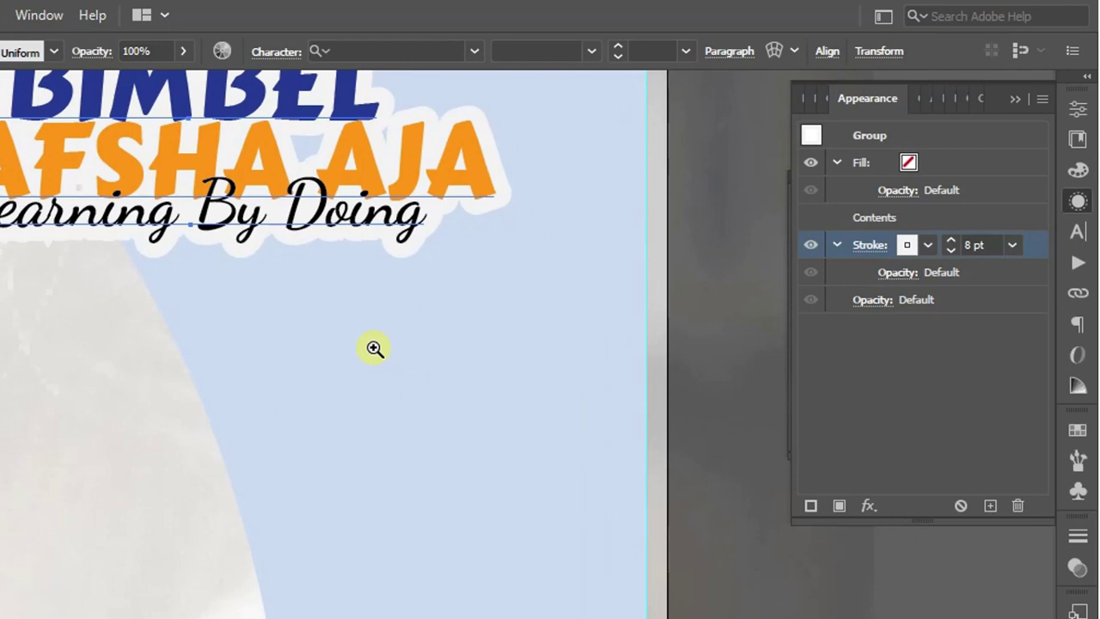
drag(208, 391, 452, 431)
Step: Fill the rectangle dark blue with no stroke and round its ends into a pill
key(i)
click(178, 89)
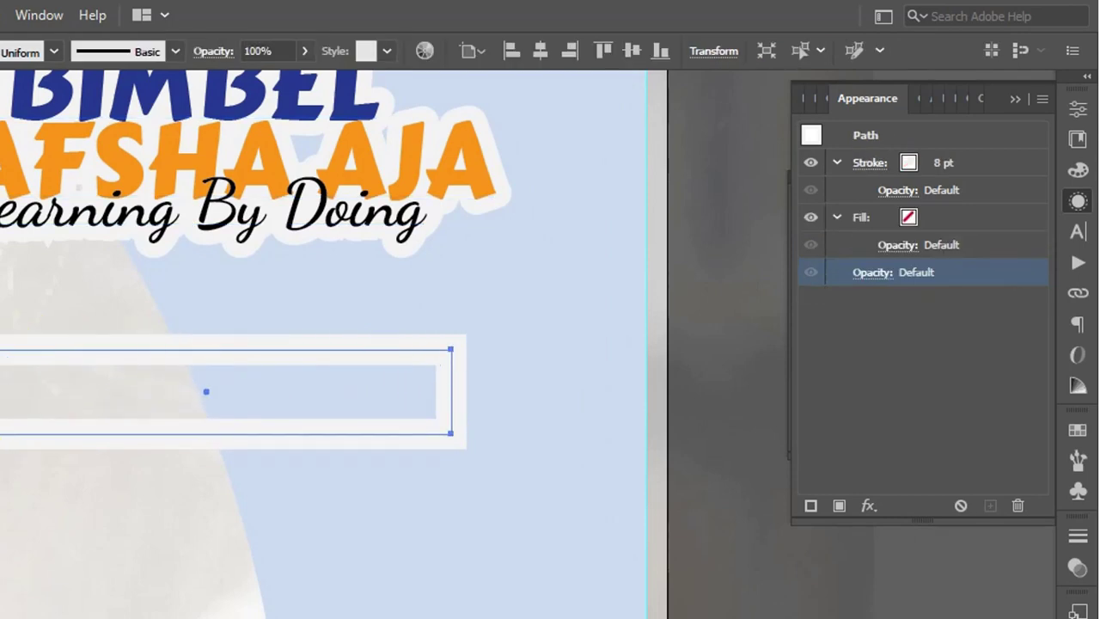
click(178, 89)
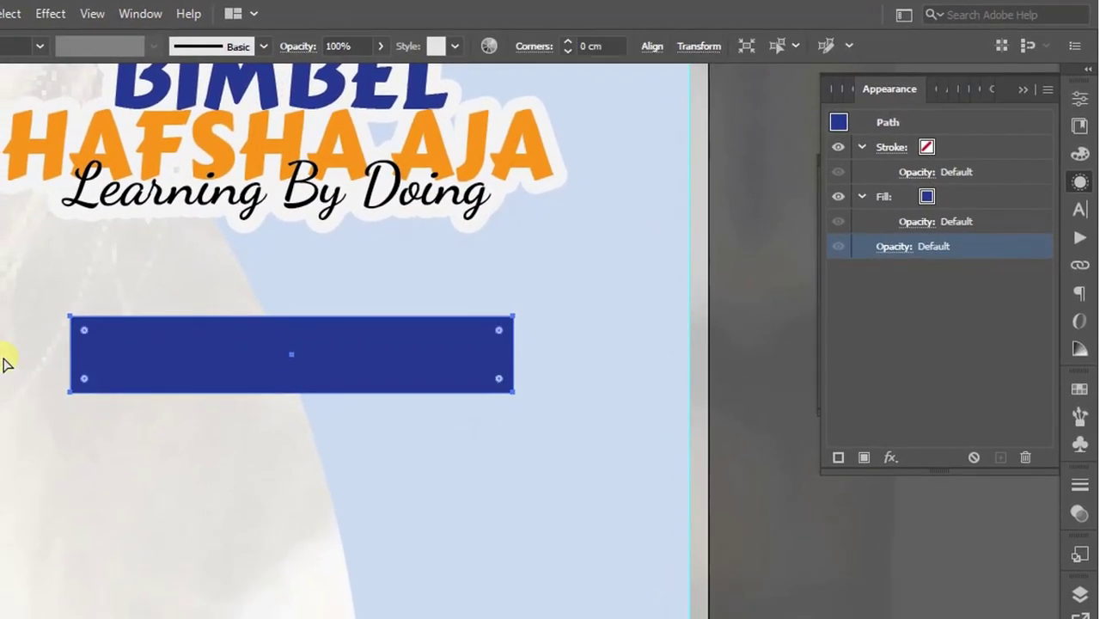
drag(84, 340, 129, 351)
Step: Add a 'Belajar Terpadu' text label on the pill
key(t)
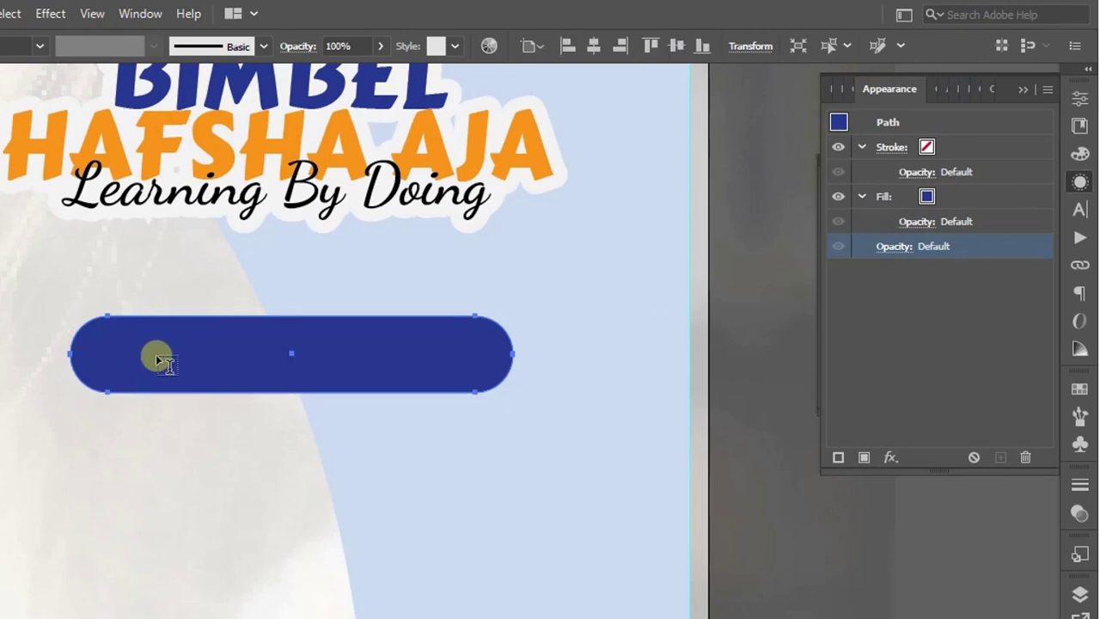
click(157, 359)
text(Belaja)
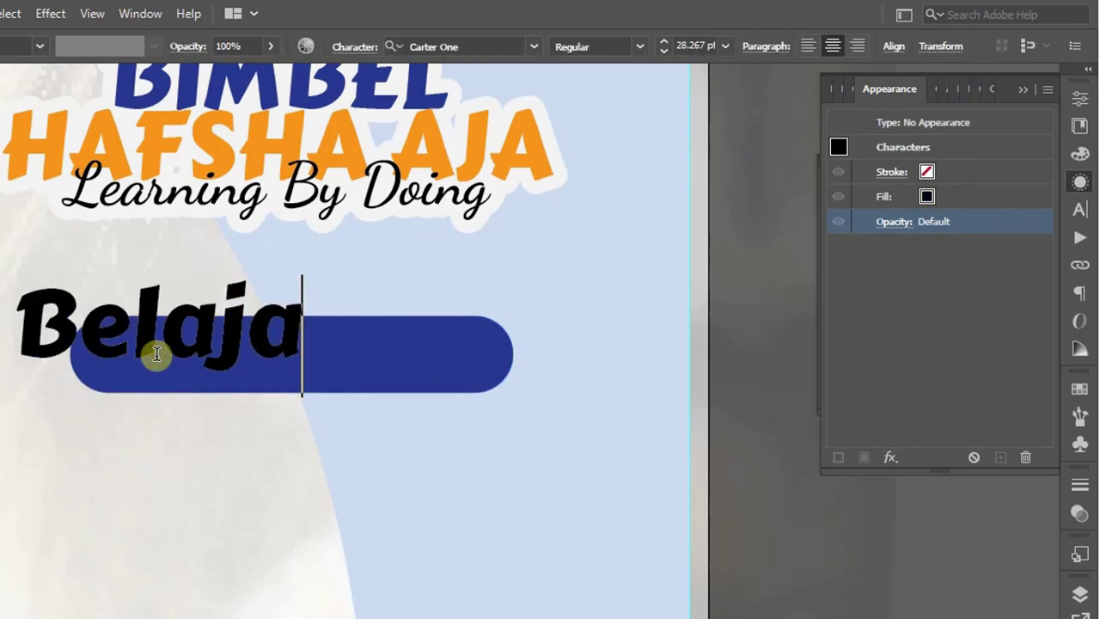
text(r Terpadu)
key(Escape)
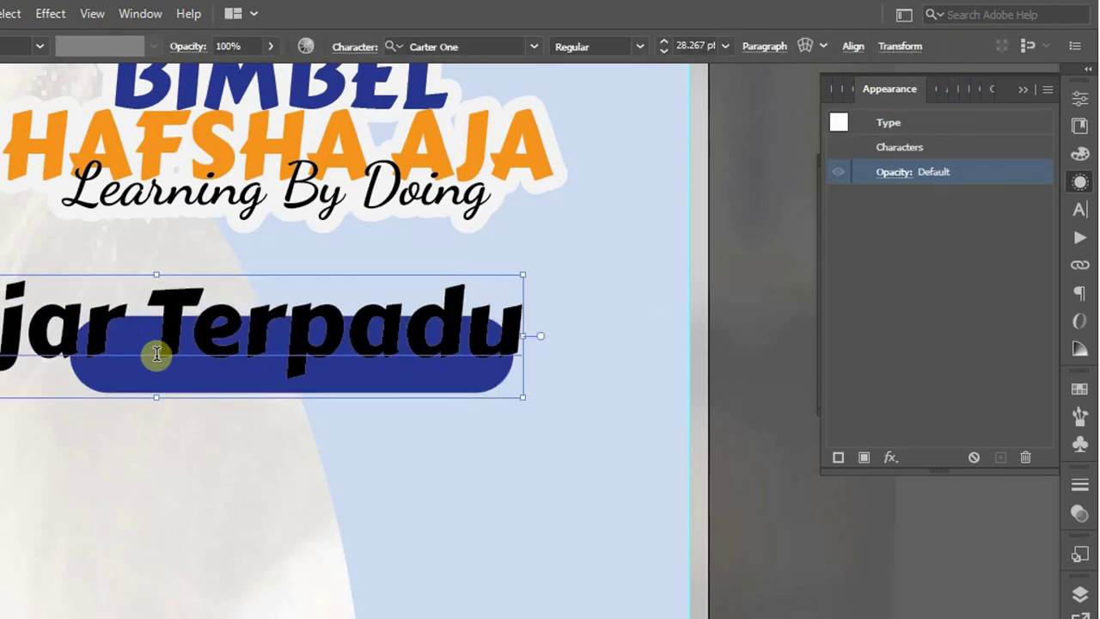
mouse_move(523, 280)
mouse_down()
mouse_move(318, 319)
mouse_move(422, 351)
mouse_up()
Step: Set the label font to Bahnschrift Regular, resized and centred in the pill
key(ctrl+t)
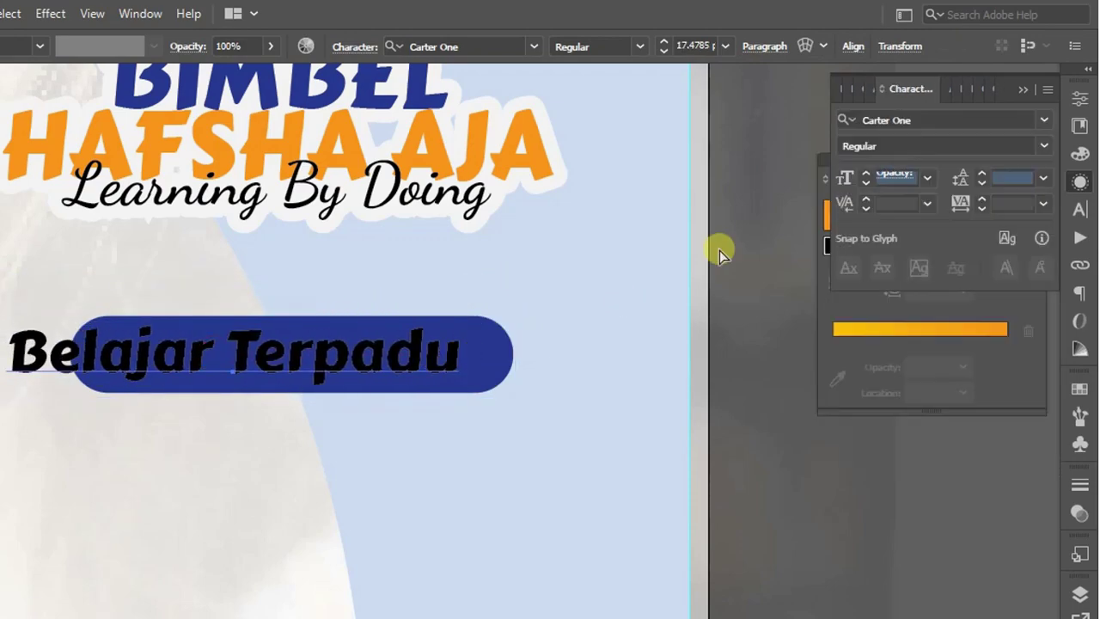
click(919, 120)
text(ahn)
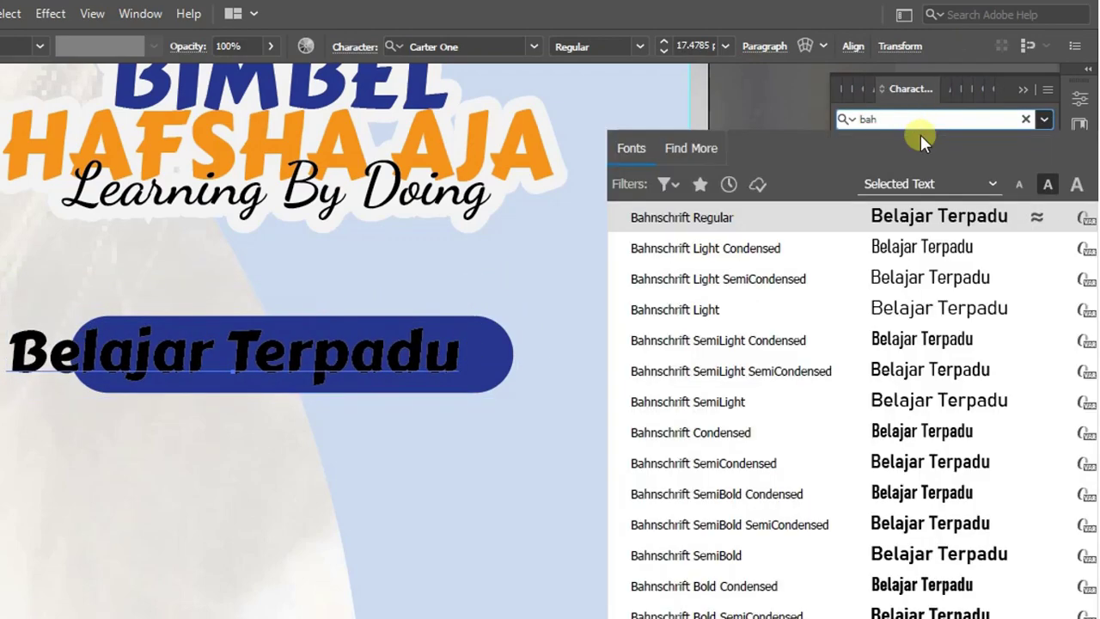
click(908, 216)
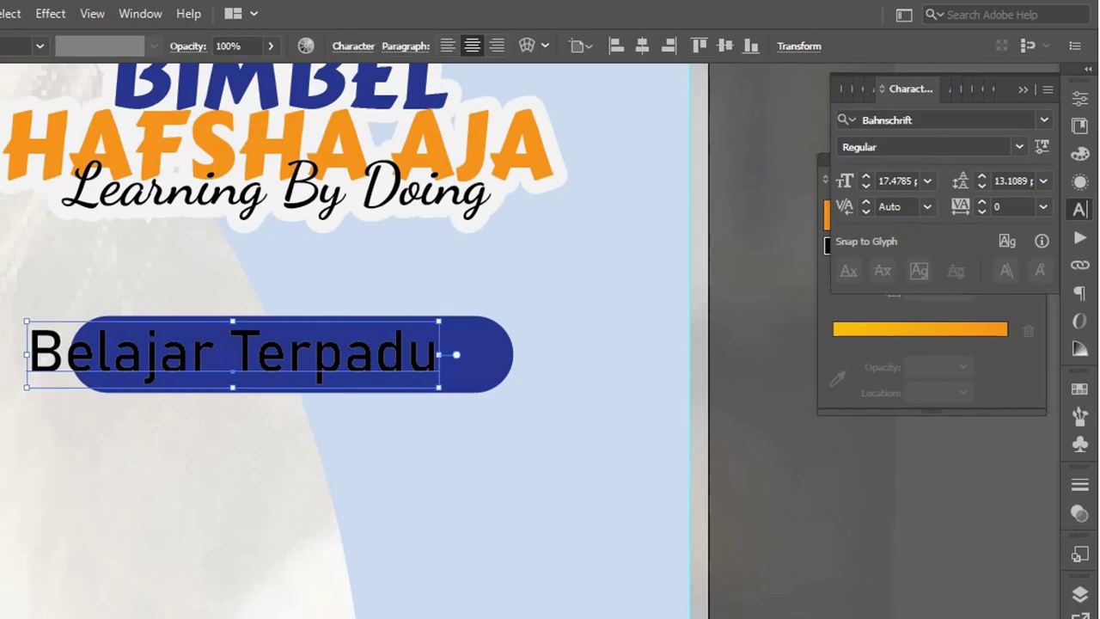
mouse_move(441, 323)
mouse_down()
mouse_move(380, 341)
mouse_move(418, 346)
mouse_up()
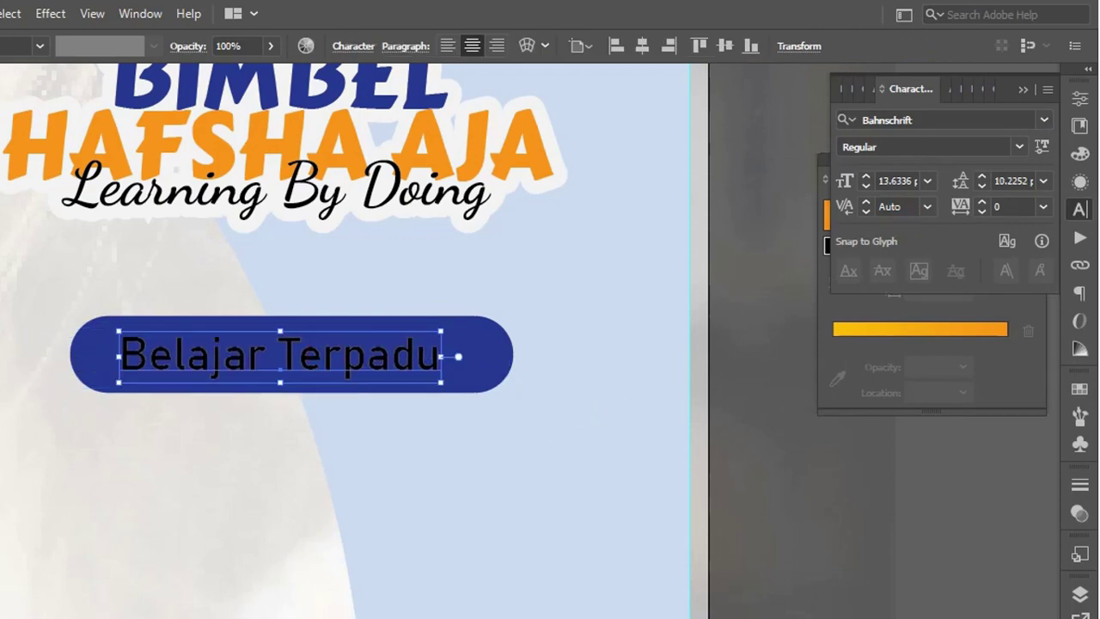
Step: Colour the word 'Terpadu' yellow in the Color panel
key(F6)
click(19, 433)
scroll(363, 361, down, 1)
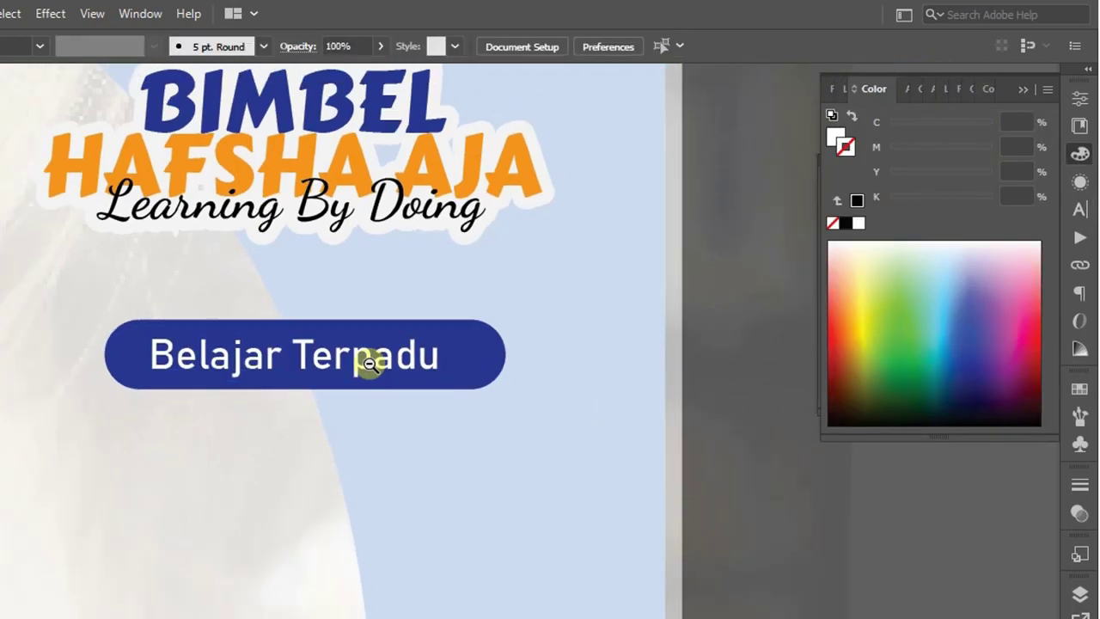
scroll(266, 369, down, 2)
click(353, 364)
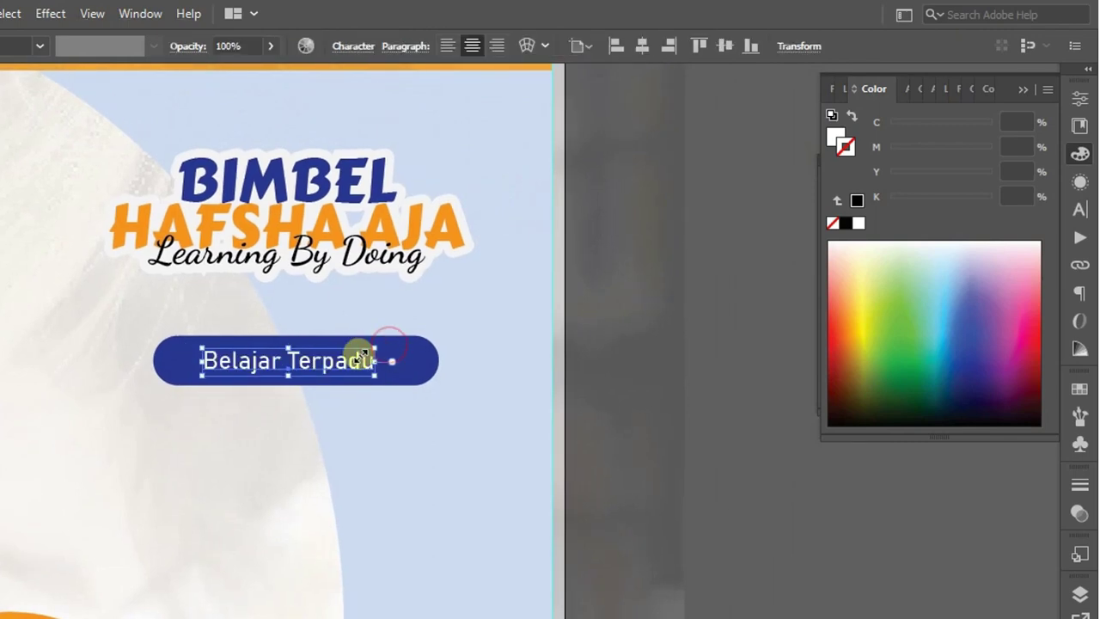
double_click(359, 359)
double_click(341, 362)
drag(890, 175, 993, 172)
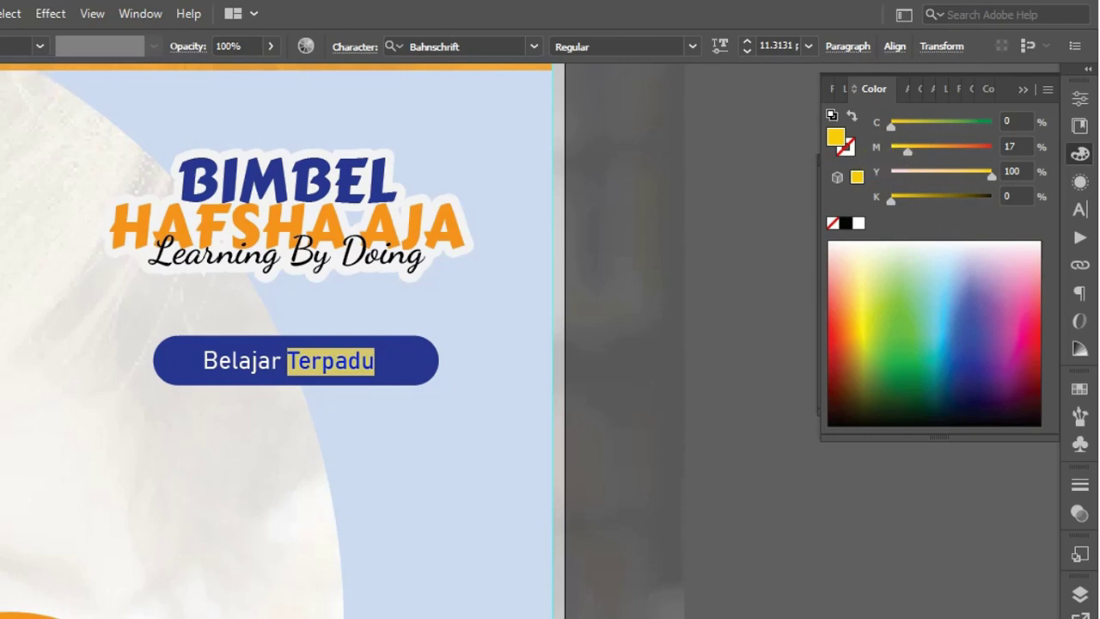
click(368, 354)
scroll(438, 347, down, 1)
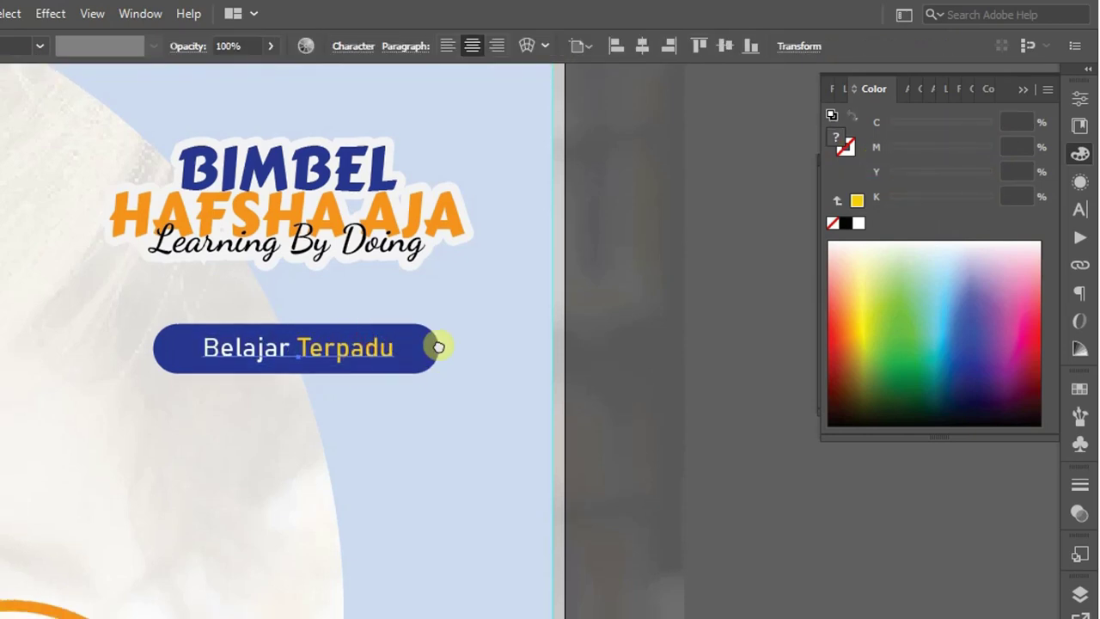
scroll(439, 346, down, 3)
click(388, 148)
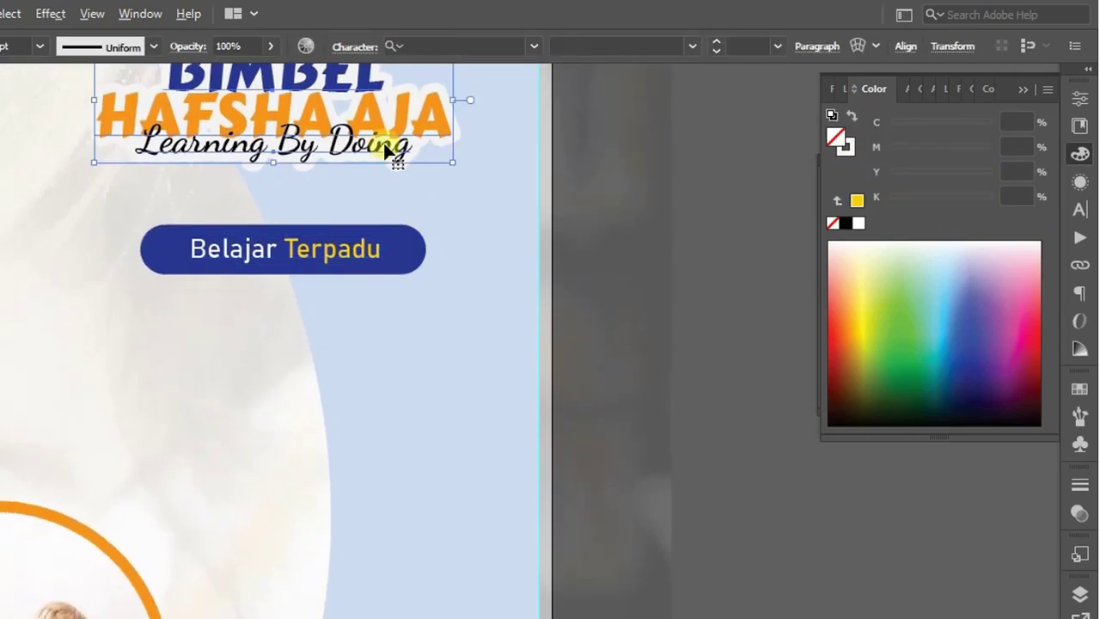
Step: Paste a copy of the 'Learning By Doing' slogan onto the canvas
double_click(384, 147)
click(382, 143)
right_click(382, 144)
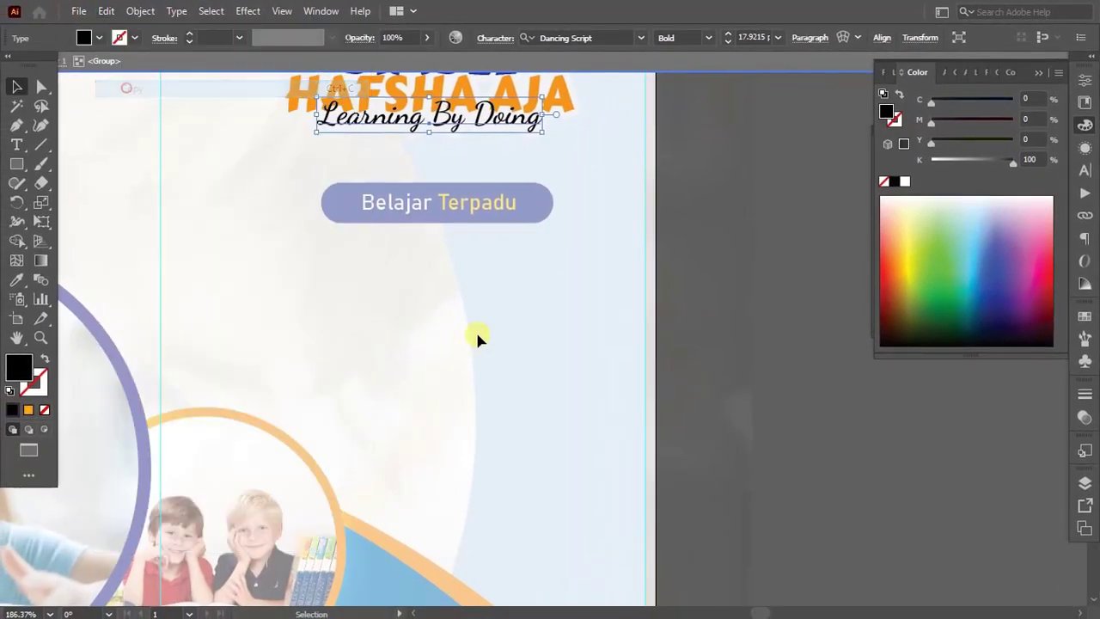
double_click(479, 341)
right_click(404, 344)
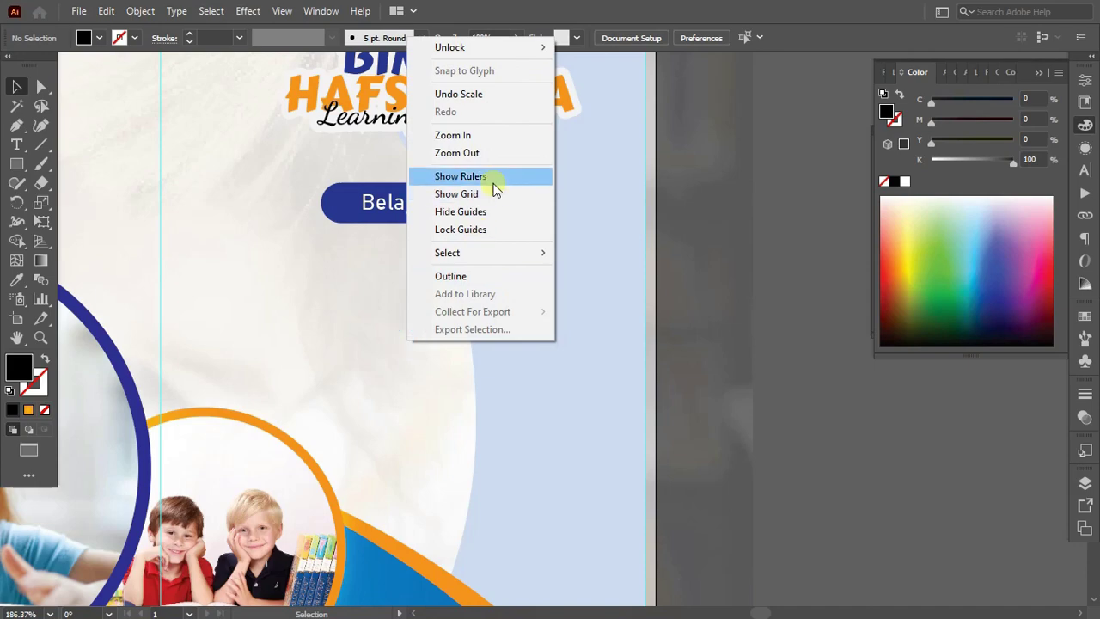
click(106, 11)
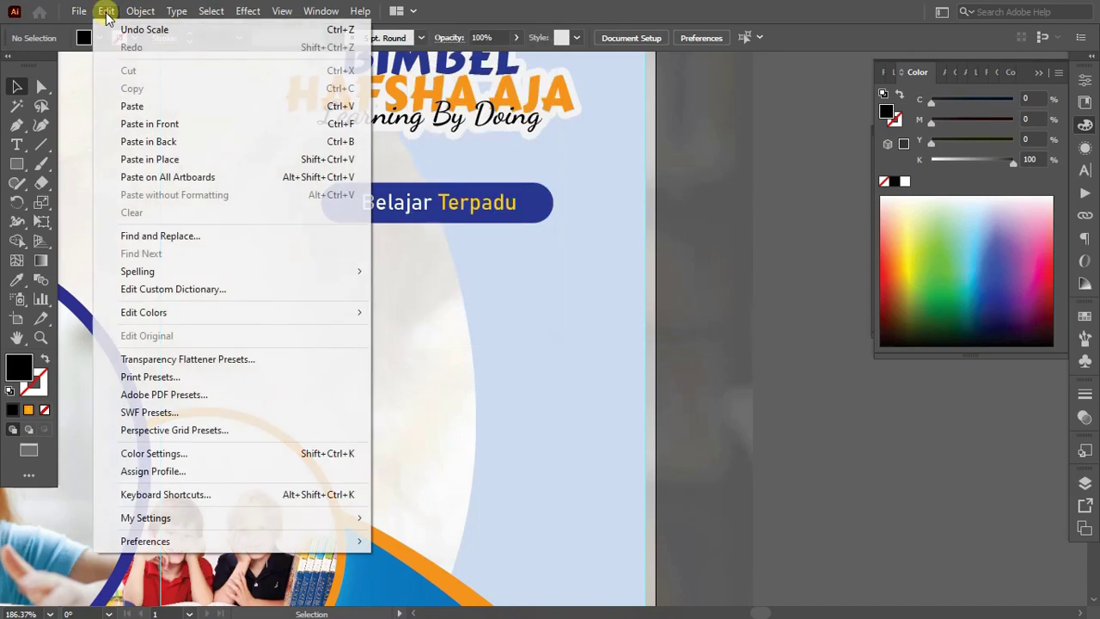
click(132, 106)
Step: Move the copy below the pill and retype it as 'Fasilitas Lengkap'
drag(555, 324, 445, 312)
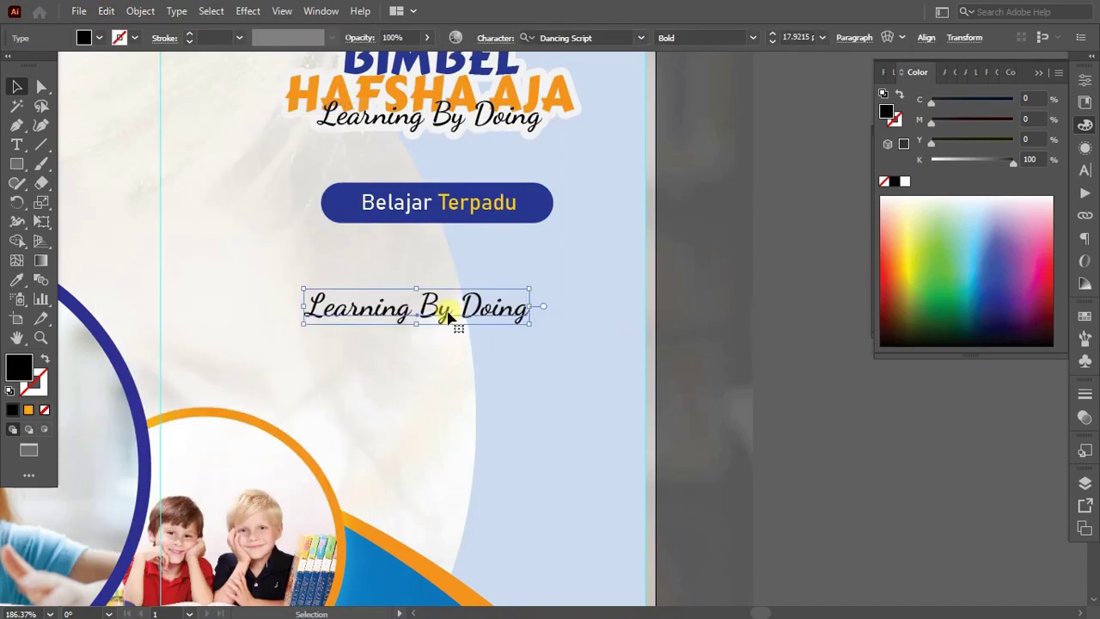
double_click(378, 307)
double_click(378, 308)
text(Fas)
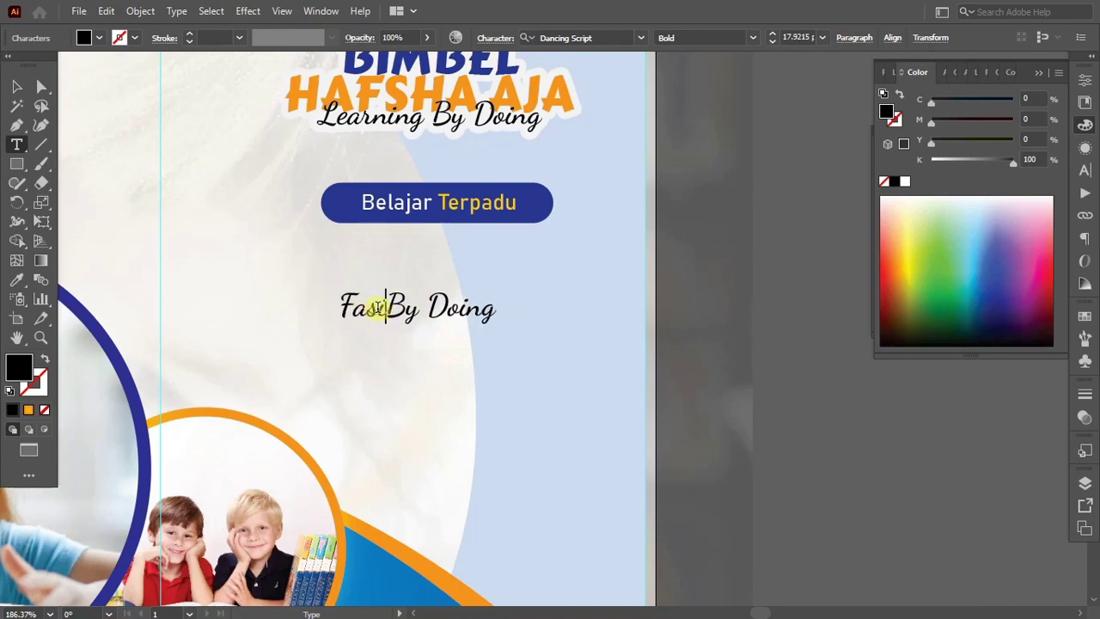
text(ilitas)
key(shift+End)
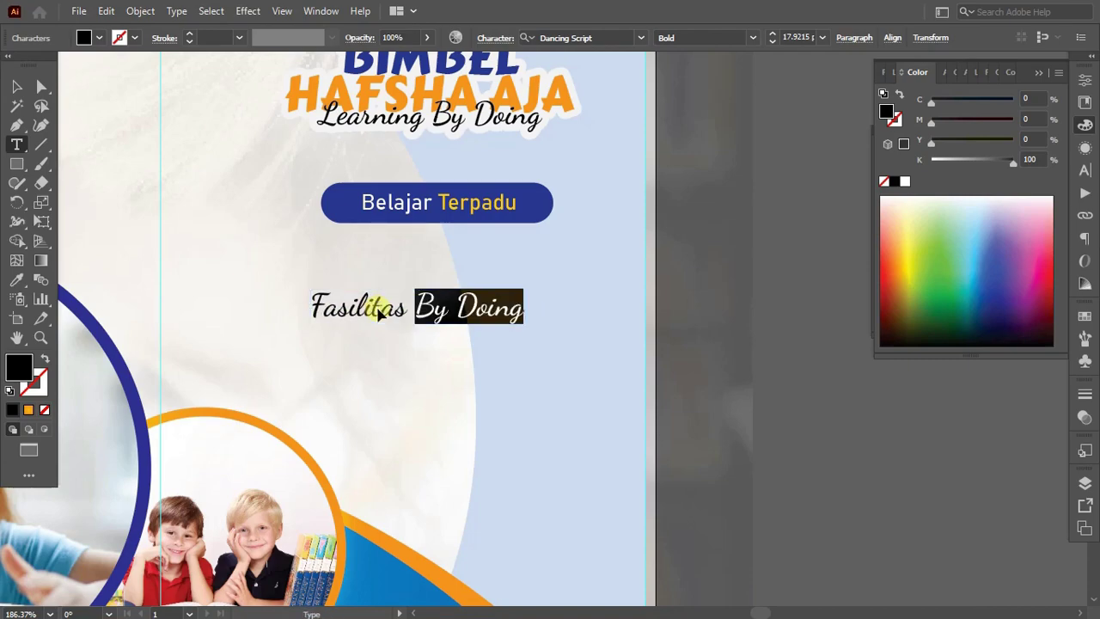
text(Lengkap)
key(Escape)
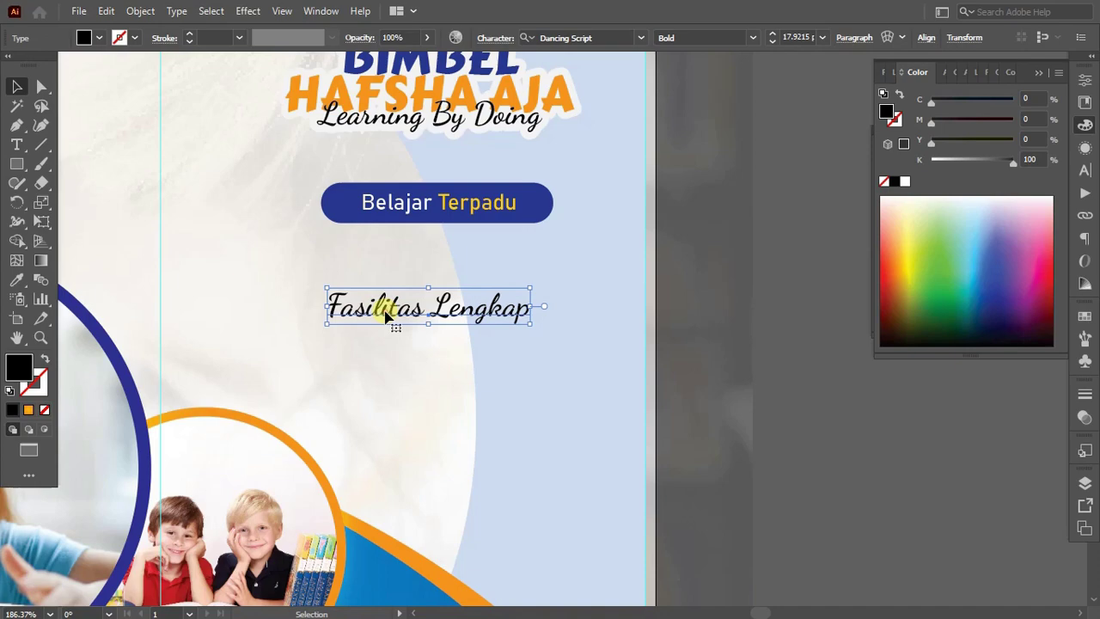
Step: Colour 'Fasilitas' blue and 'Lengkap' orange from the Swatches panel
double_click(386, 317)
double_click(381, 312)
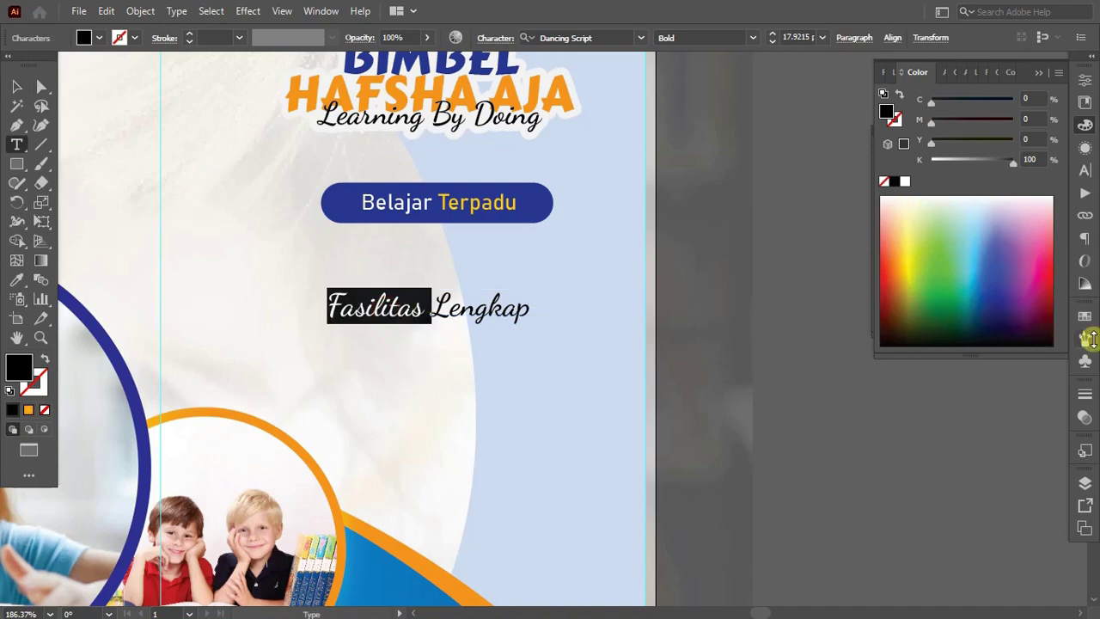
click(1085, 338)
click(974, 361)
double_click(498, 306)
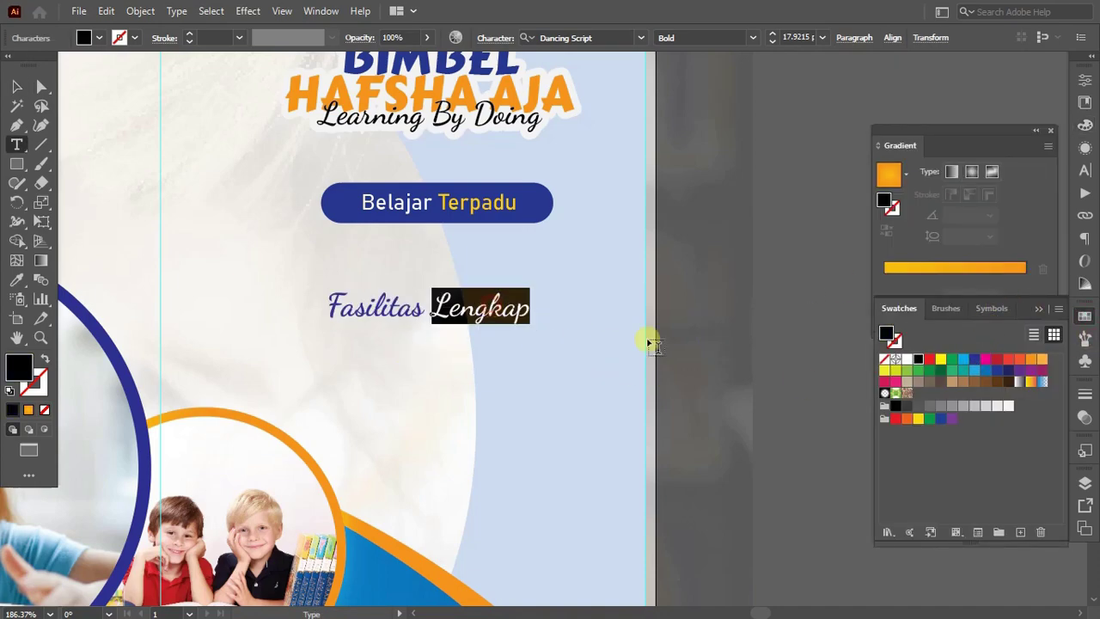
click(1040, 358)
double_click(384, 306)
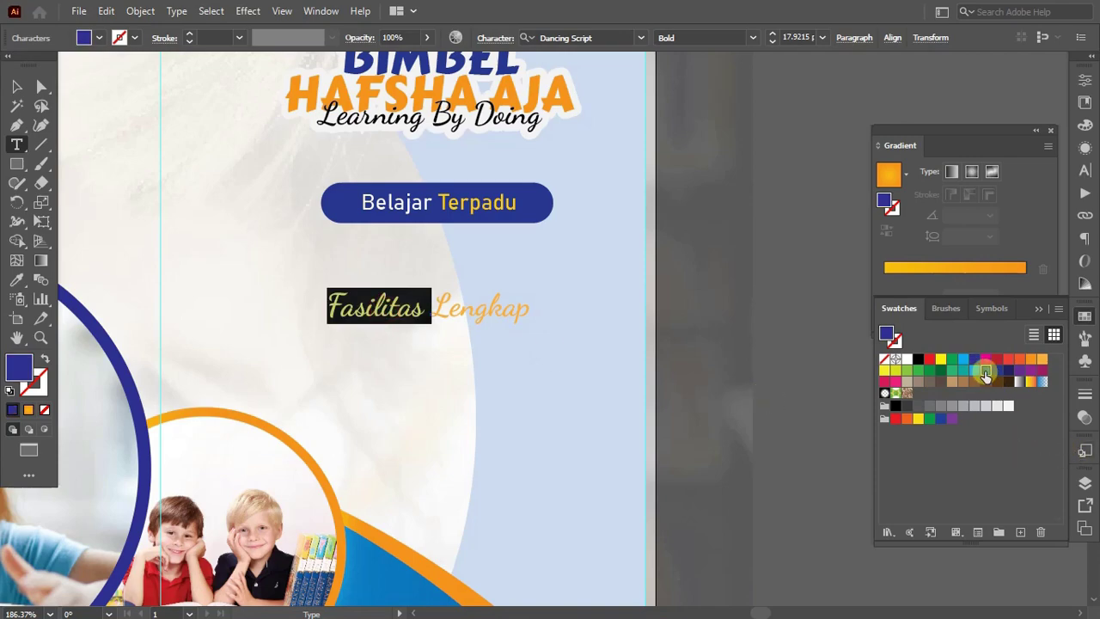
click(985, 372)
click(17, 86)
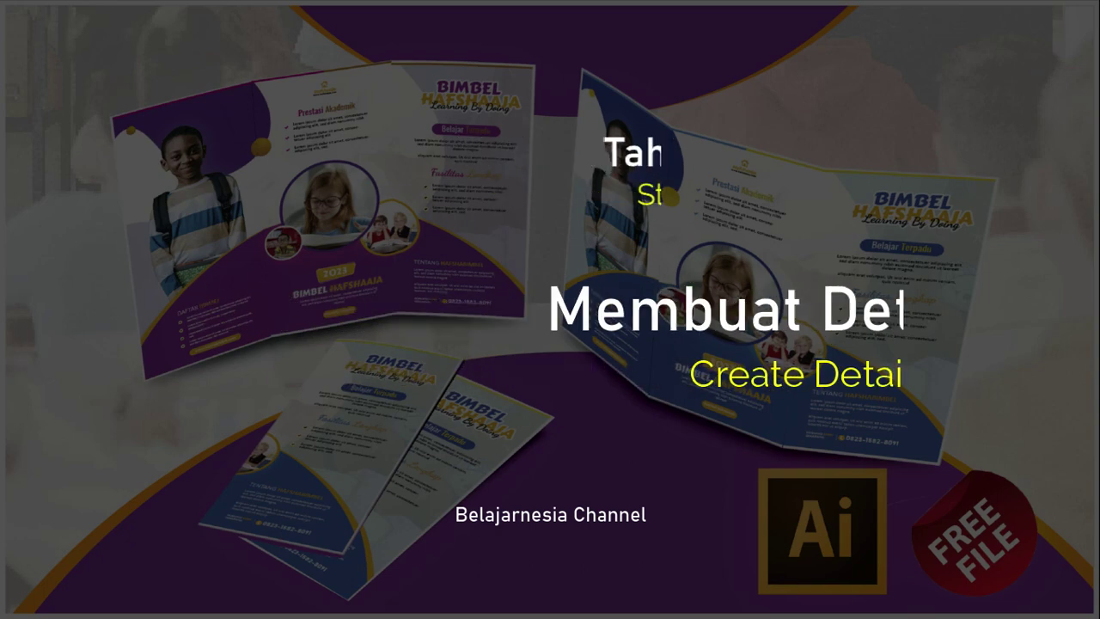
Step: Draw a text area for the Lorem ipsum paragraph and set it in Calibri
click(18, 142)
drag(252, 236, 850, 481)
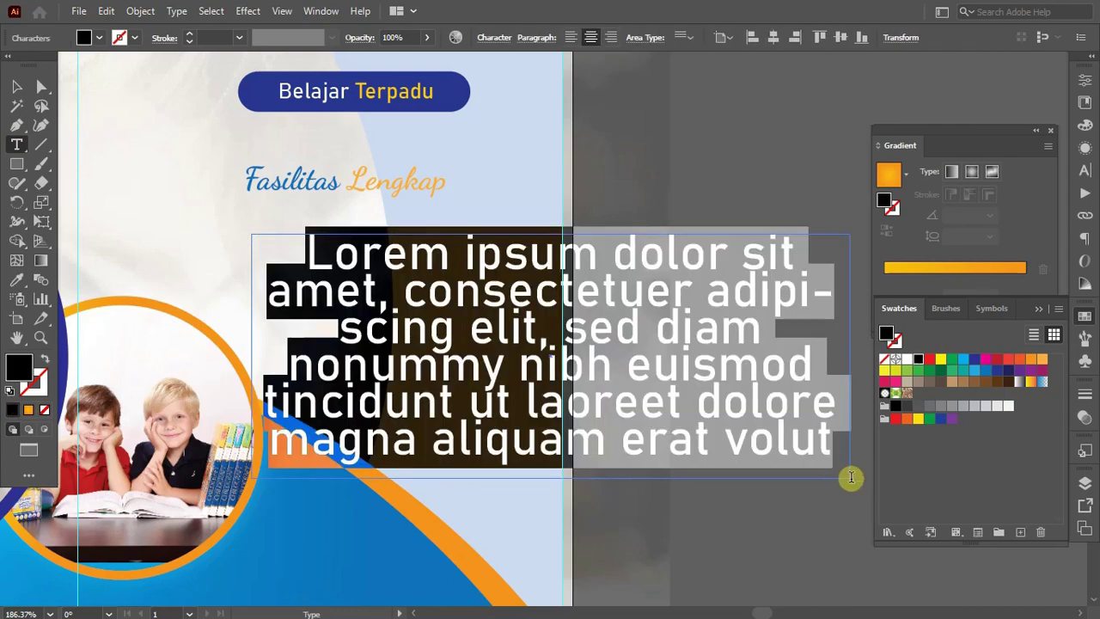
key(ctrl+t)
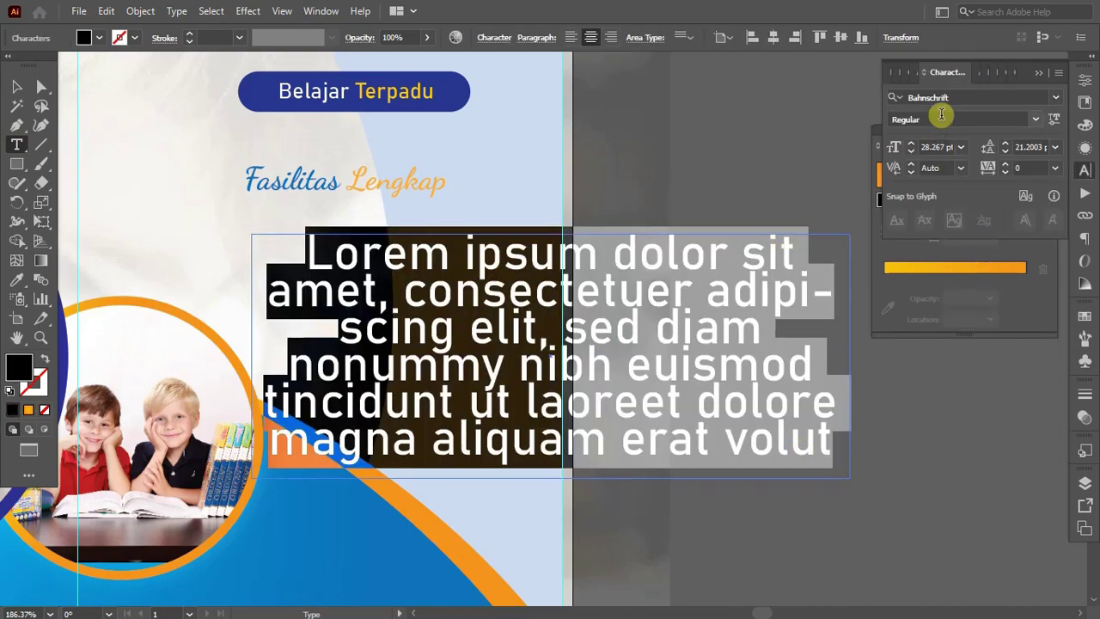
click(961, 98)
text(ali)
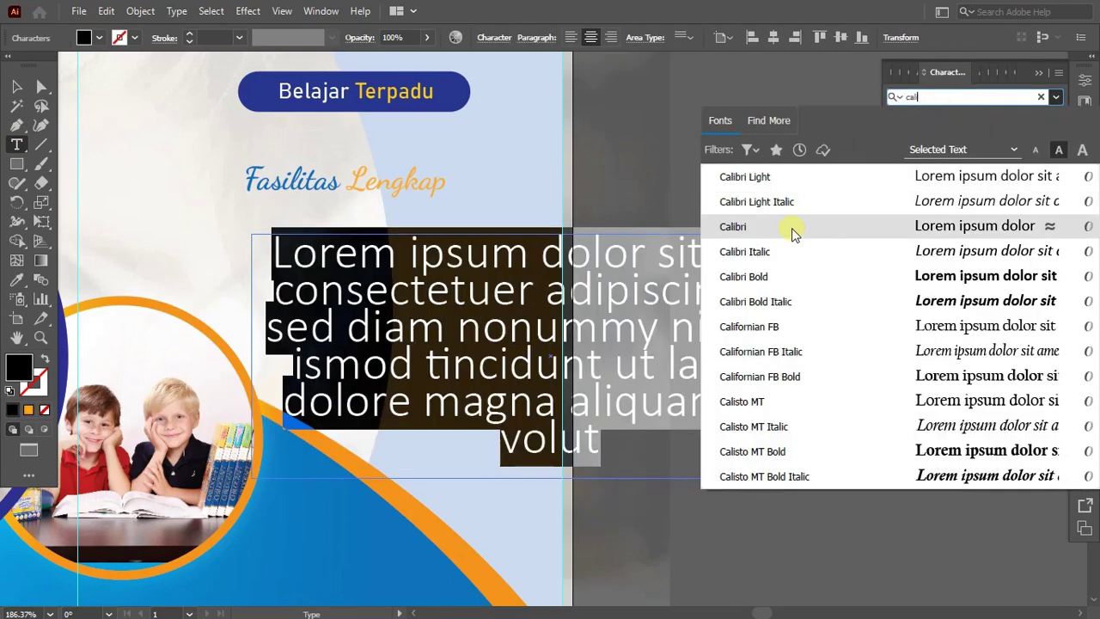
click(790, 228)
Step: Try a 14 pt size with 16 pt leading and narrow the text frame
click(911, 151)
click(911, 150)
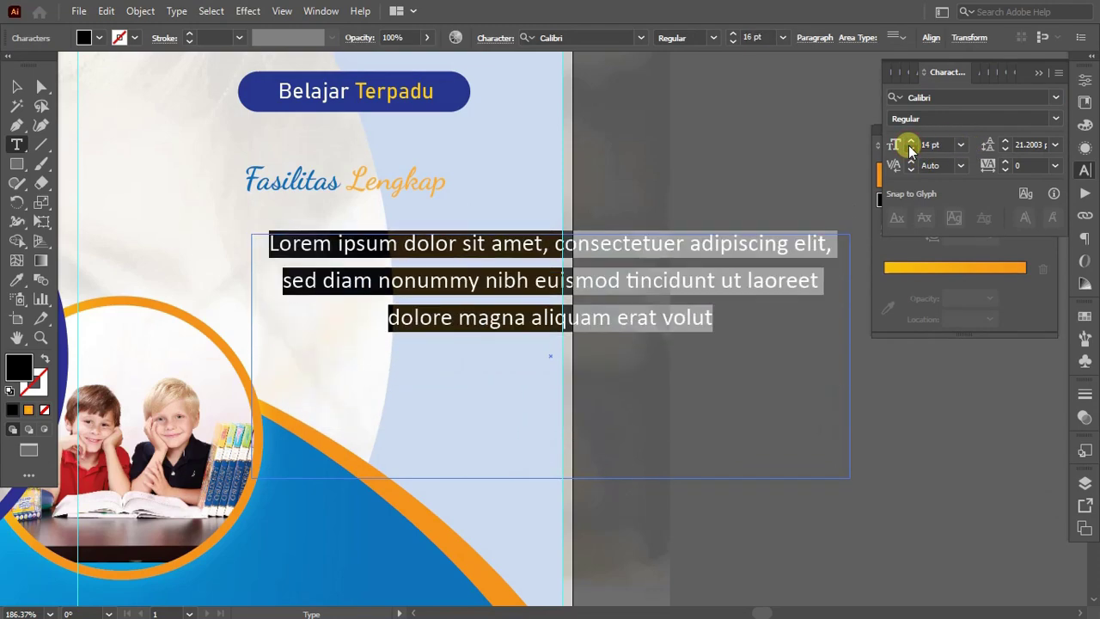
click(1004, 151)
click(1004, 151)
click(1004, 151)
click(1004, 151)
click(1004, 151)
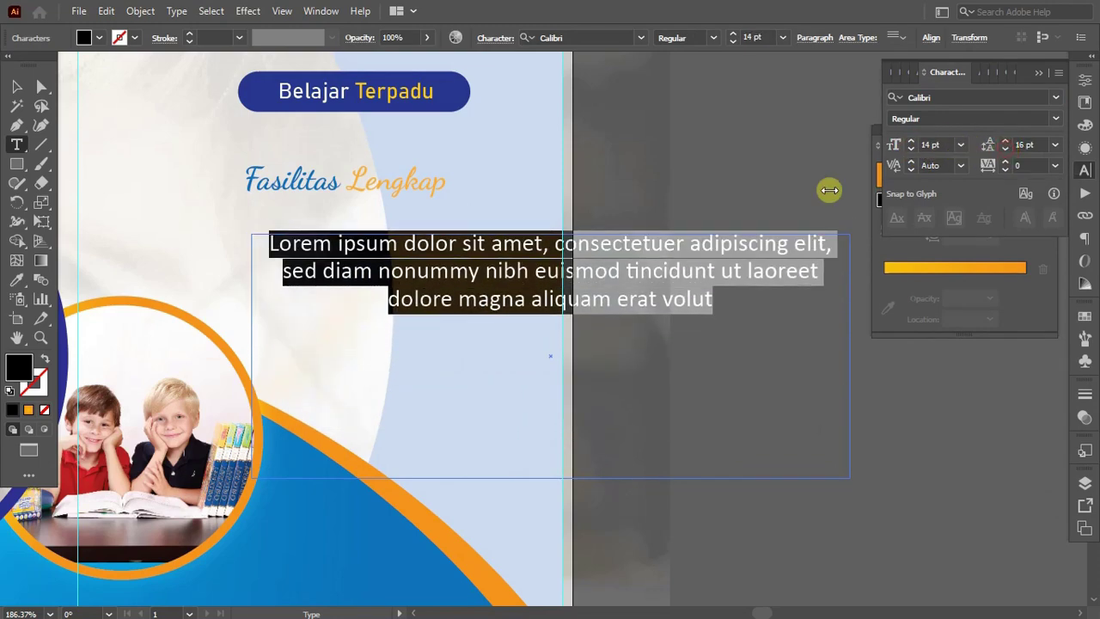
key(Escape)
scroll(812, 214, down, 5)
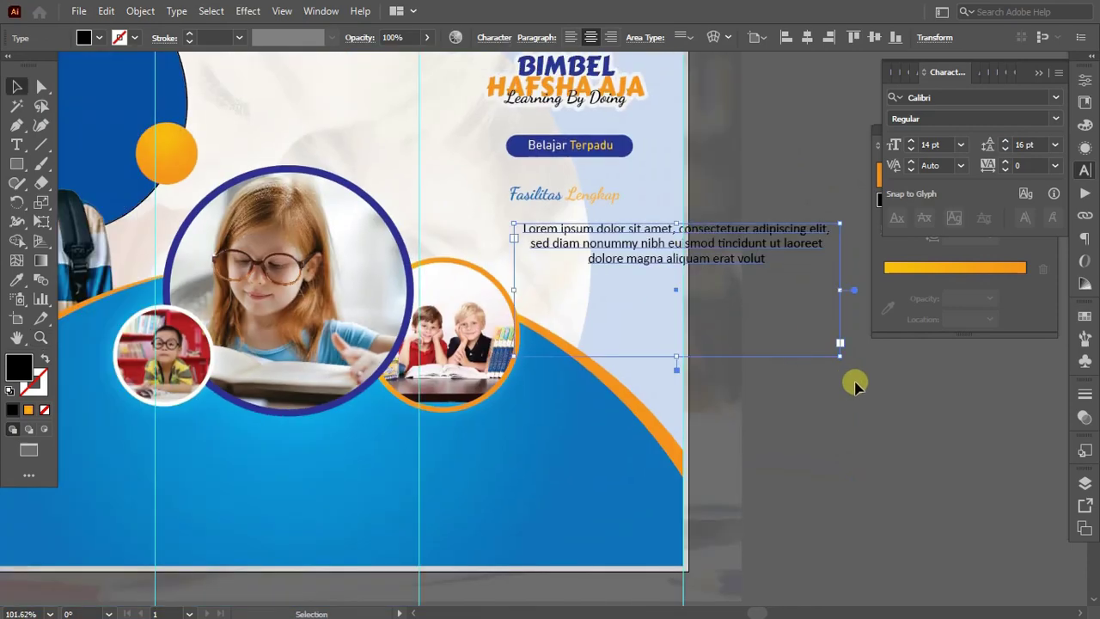
mouse_move(854, 380)
mouse_down()
mouse_move(655, 226)
mouse_move(679, 202)
mouse_up()
Step: Set the paragraph to 8 pt with 8 pt leading and narrow it so lines wrap shorter
key(z)
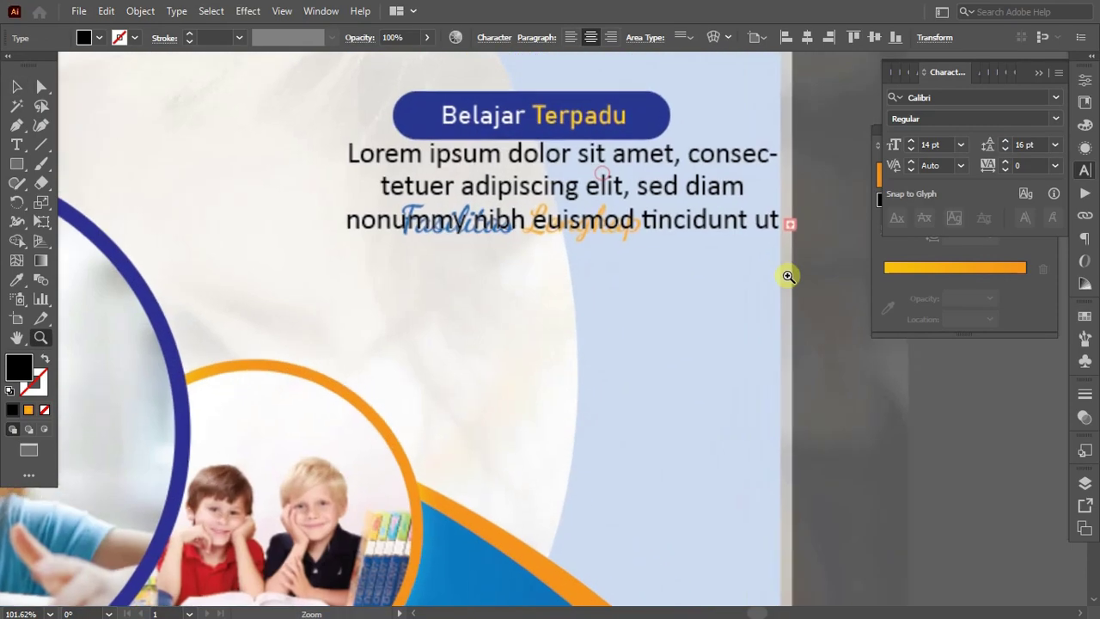
click(932, 144)
text(8)
key(Return)
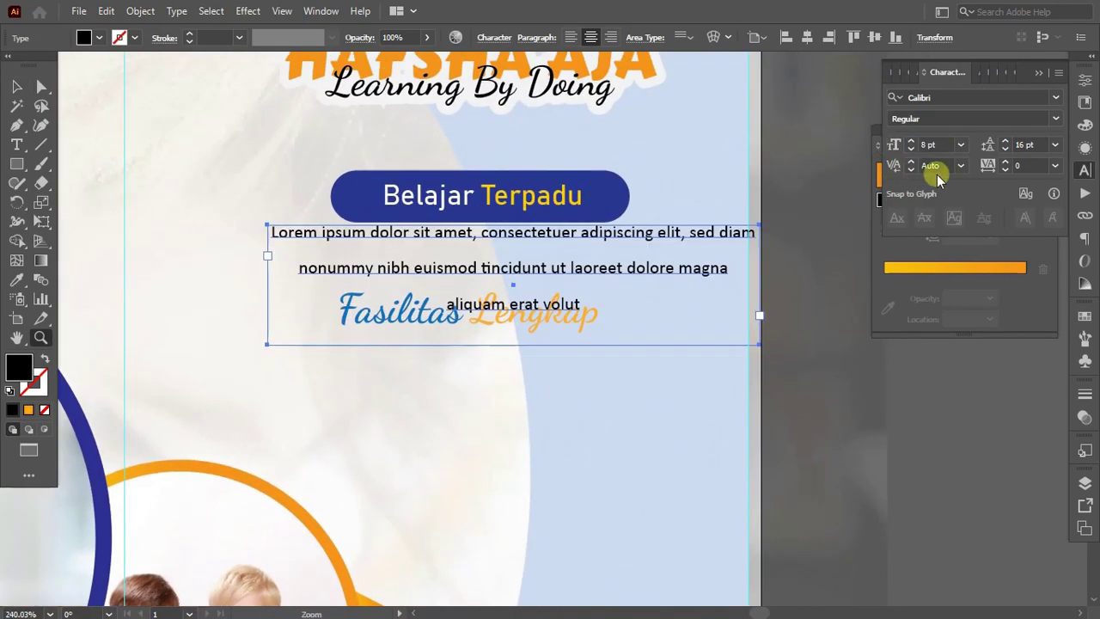
click(1004, 151)
click(1005, 151)
click(1005, 151)
click(1004, 151)
click(1004, 150)
click(1004, 150)
click(1004, 151)
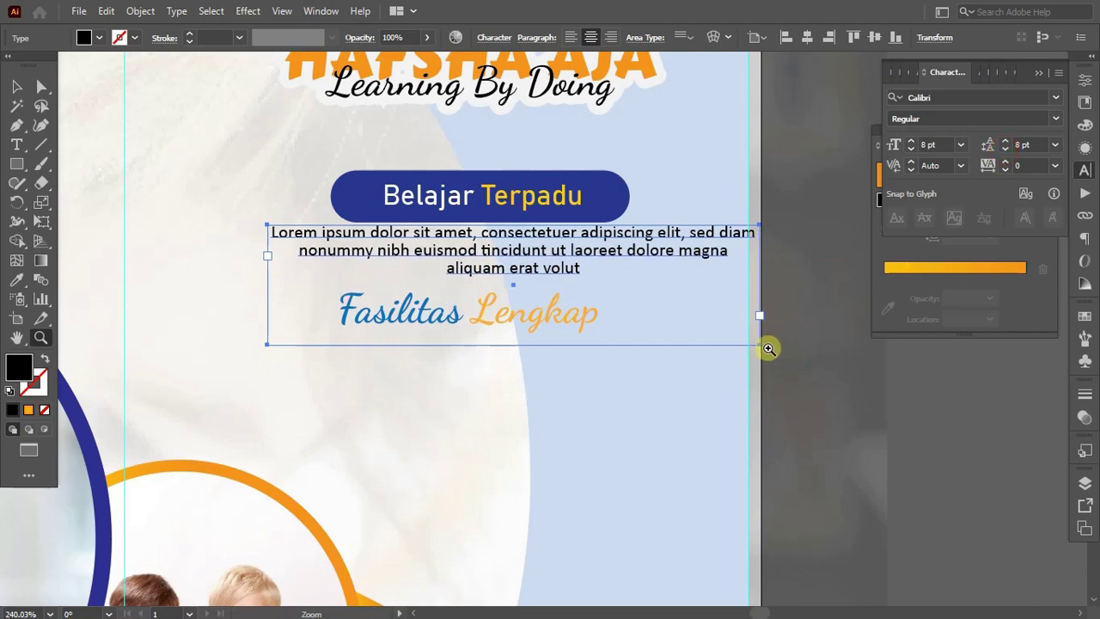
mouse_move(758, 346)
mouse_down()
mouse_move(719, 319)
mouse_move(648, 297)
mouse_up()
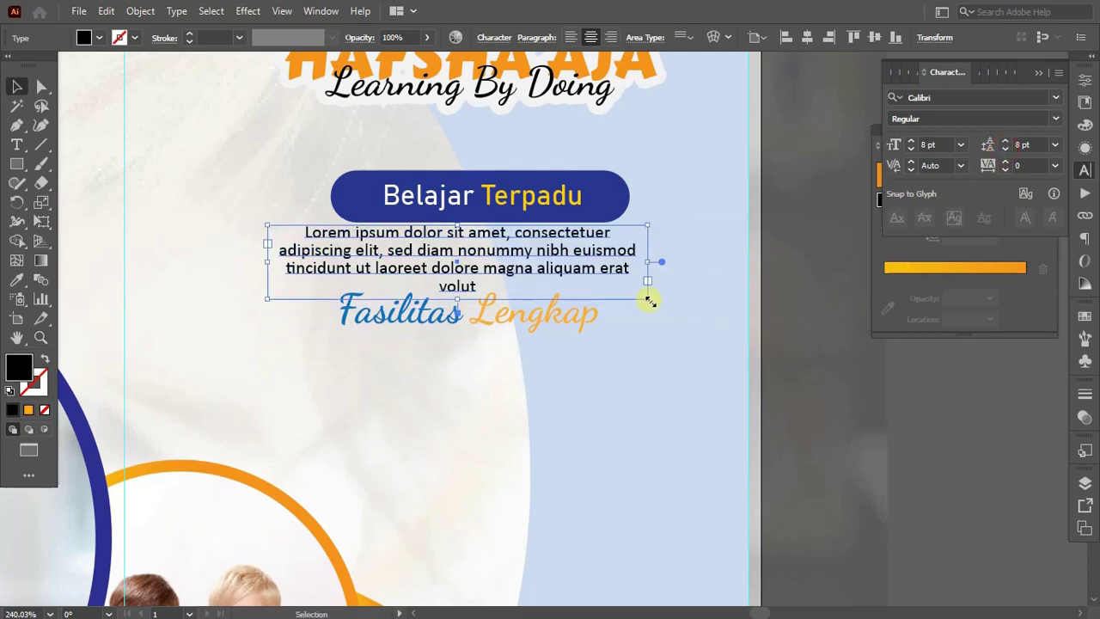
Step: Centre the logo, pill, paragraph and Fasilitas Lengkap subheading horizontally
alt+click(648, 297)
alt+click(634, 262)
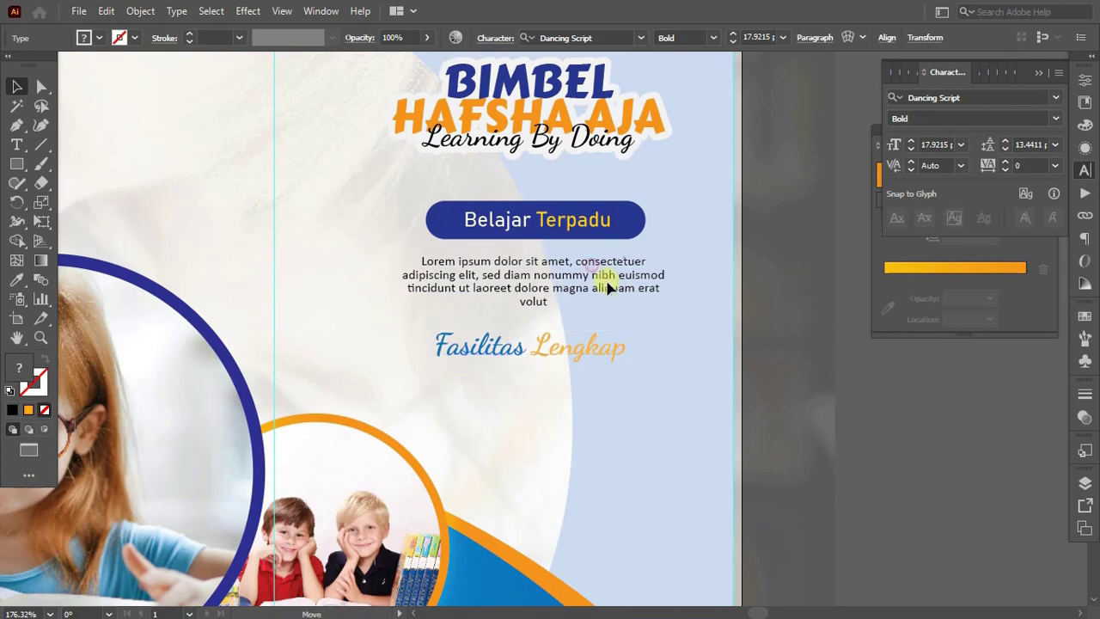
click(601, 287)
click(646, 395)
drag(593, 190, 392, 356)
click(622, 37)
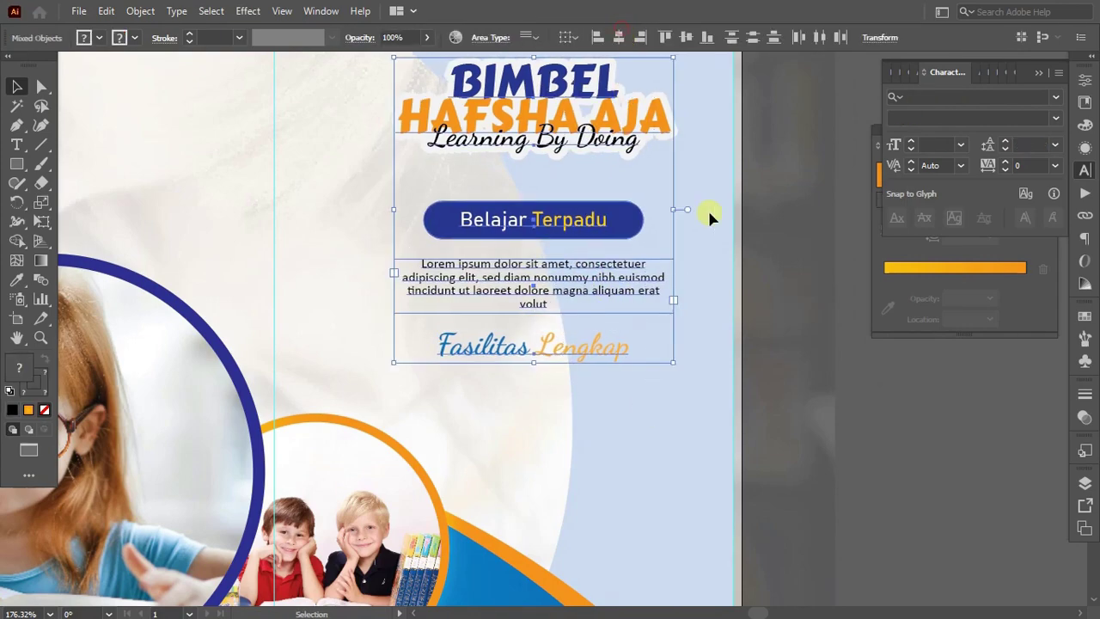
click(724, 220)
click(589, 289)
Step: Break the Lorem paragraph before 'nibh' and move the pill and paragraph up slightly
double_click(596, 291)
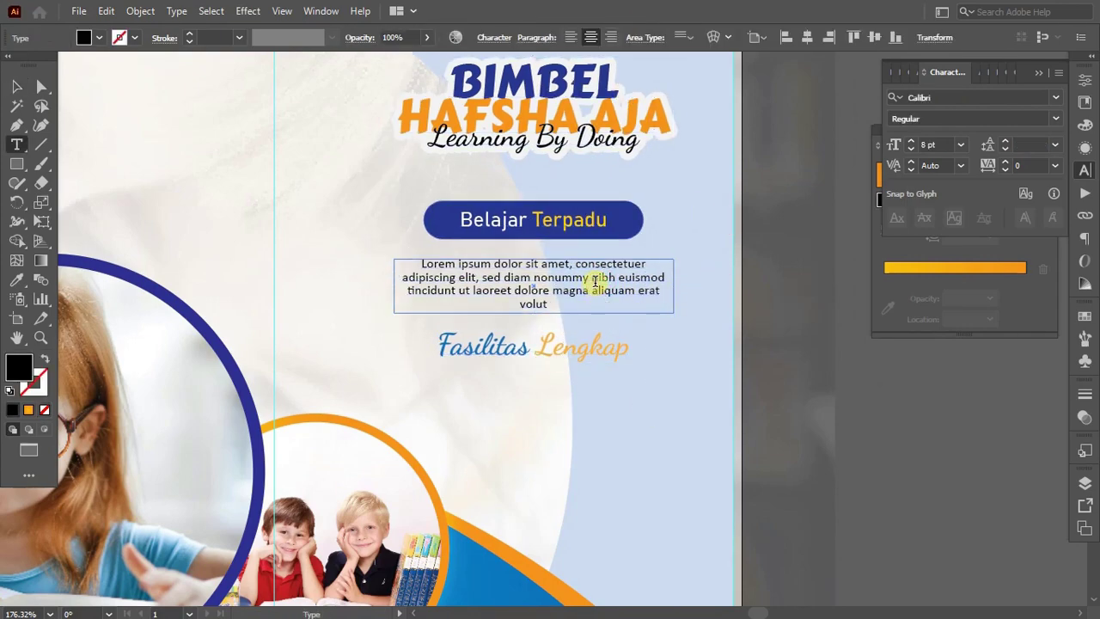
click(591, 276)
key(Return)
key(Return)
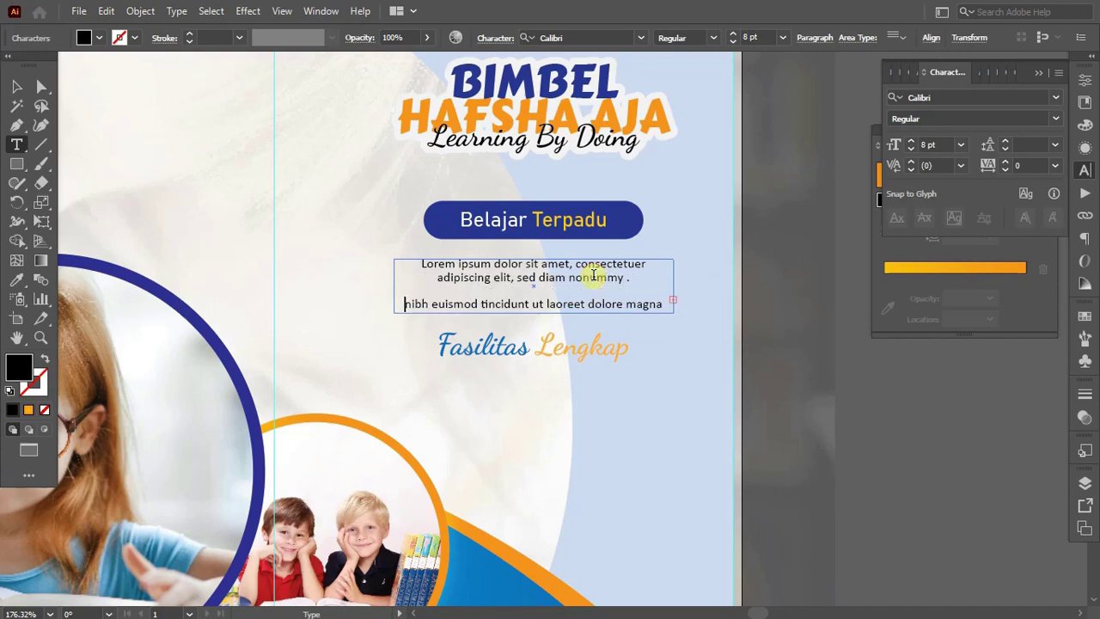
click(13, 84)
shift+click(562, 216)
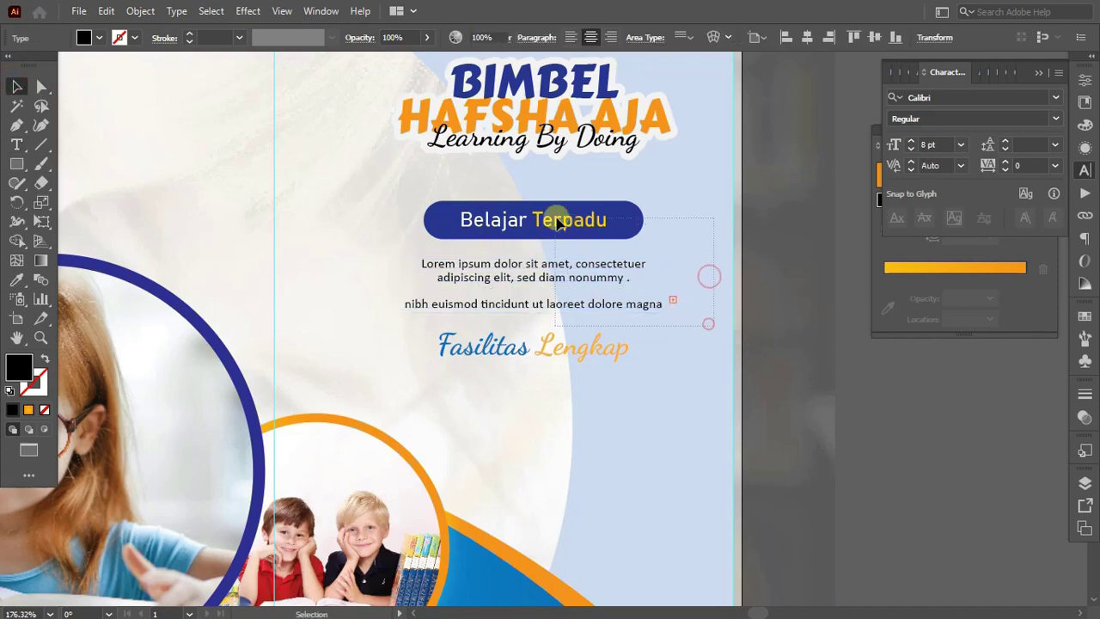
drag(562, 216, 561, 197)
click(689, 247)
Step: Enlarge the Lorem frame to show all text and copy it below Fasilitas Lengkap
click(634, 285)
drag(535, 292, 535, 311)
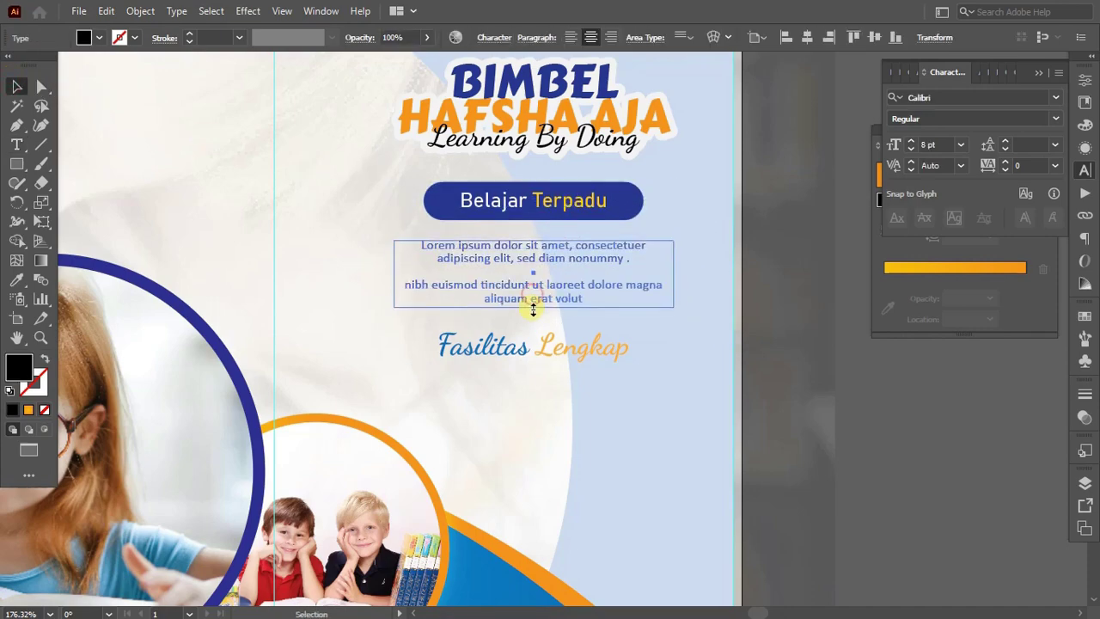
scroll(585, 254, down, 1)
scroll(585, 253, down, 1)
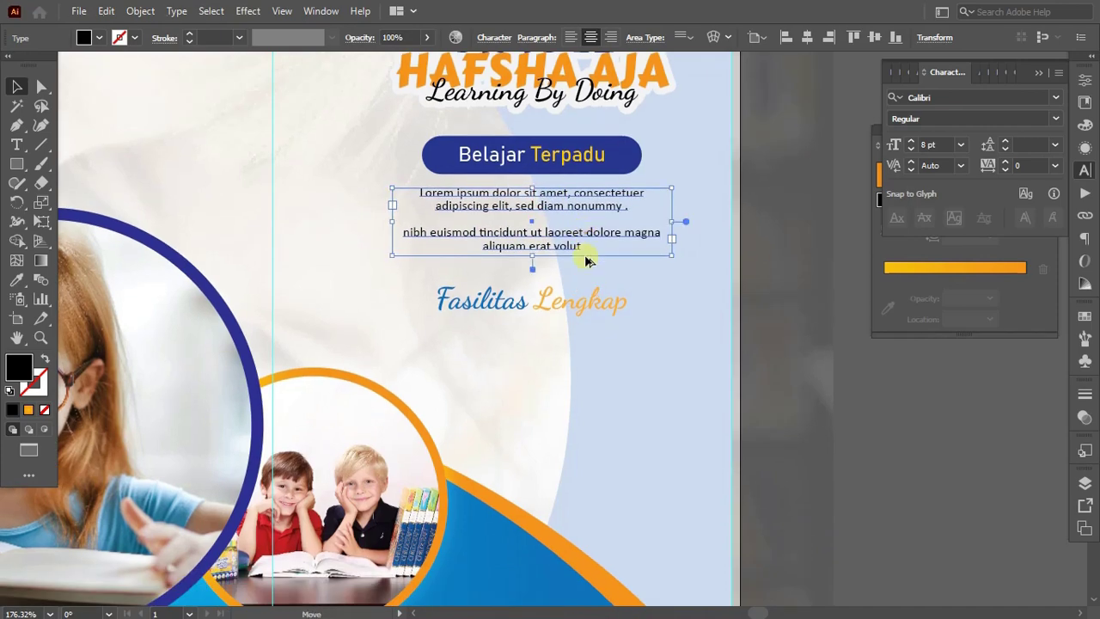
drag(588, 249, 584, 420)
key(z)
drag(522, 380, 572, 367)
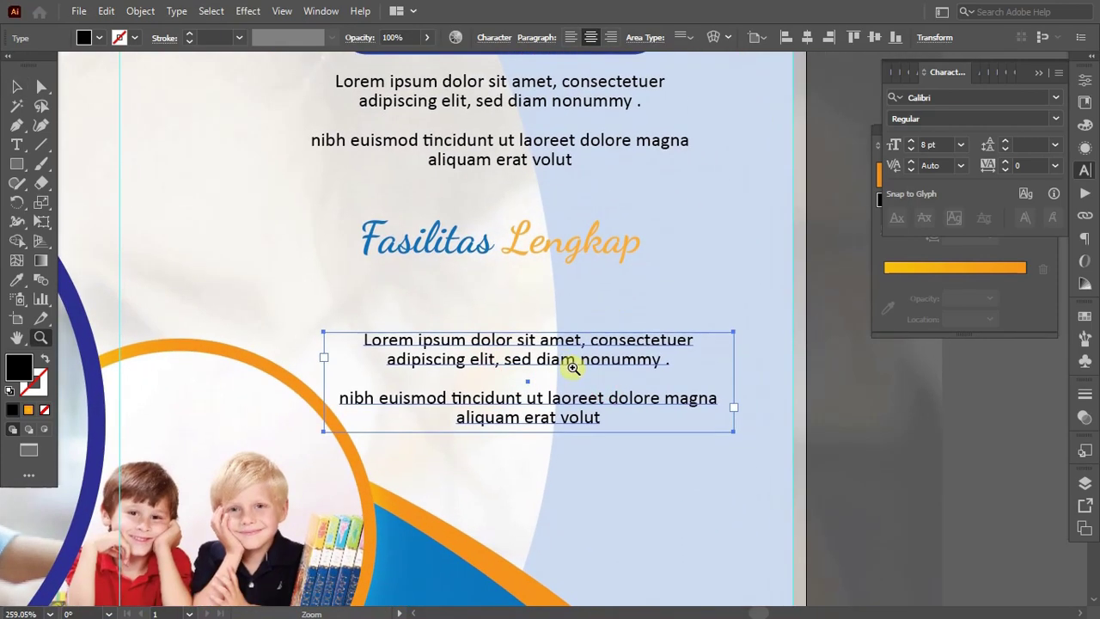
Step: Delete the copy's second paragraph, shrink its frame and left-align it
key(t)
drag(344, 393, 750, 444)
key(BackSpace)
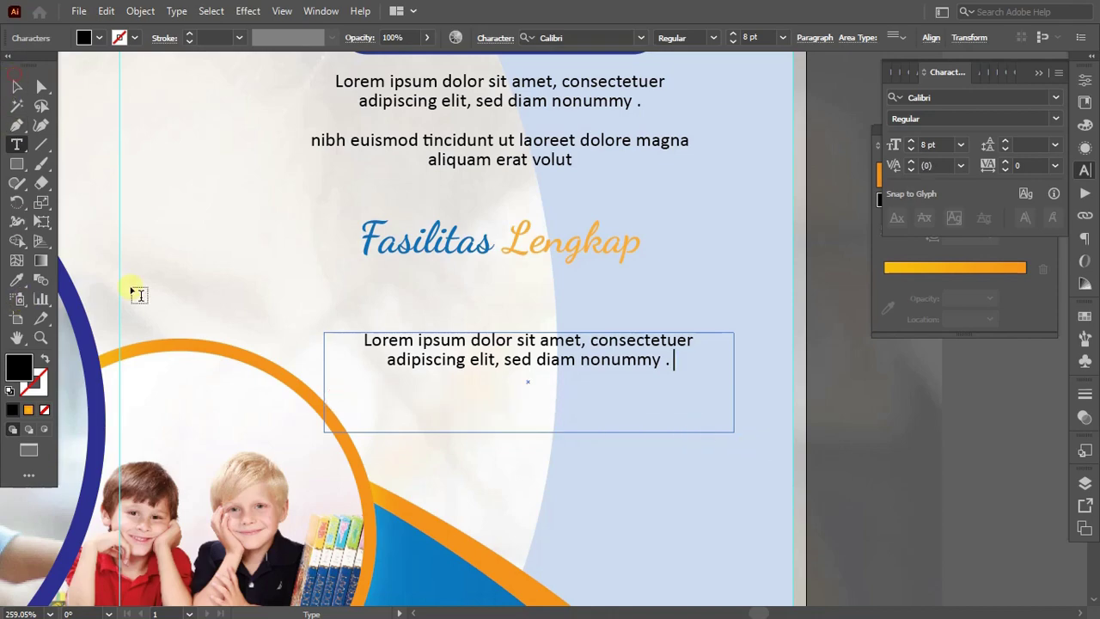
click(17, 86)
drag(325, 434, 368, 382)
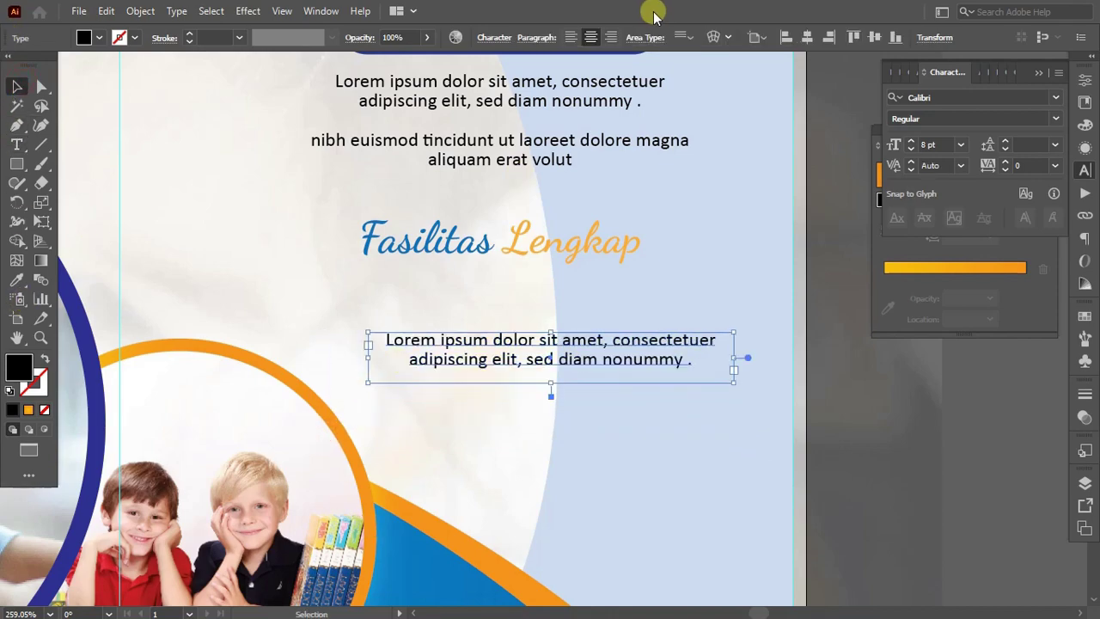
click(570, 37)
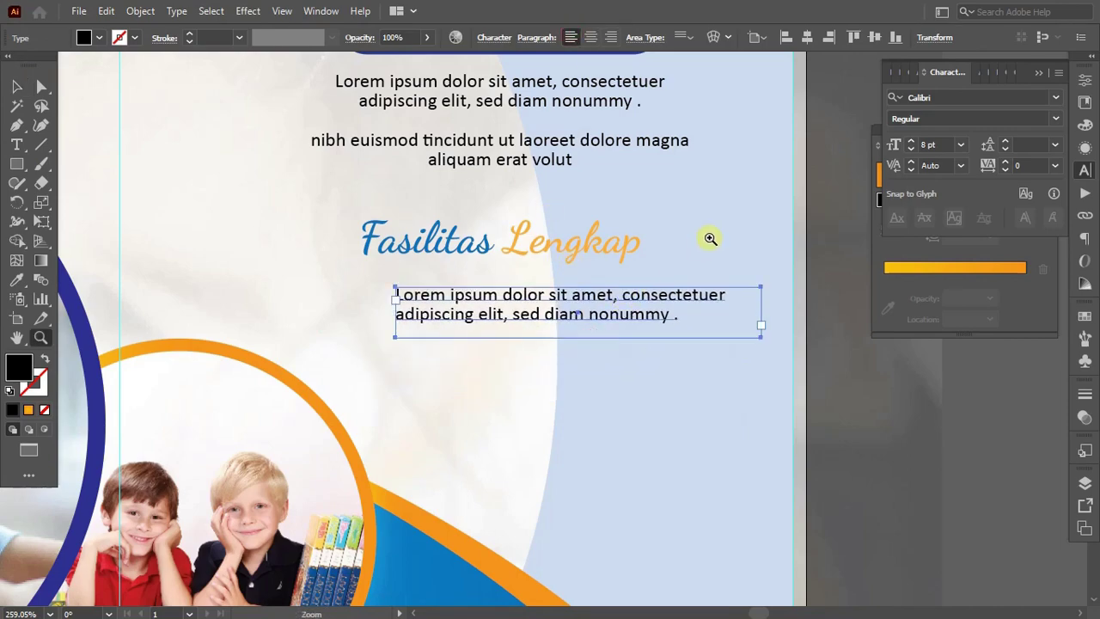
scroll(709, 238, down, 2)
click(581, 340)
Step: Load the Communication symbol library and browse on to the Mobile library
click(1085, 361)
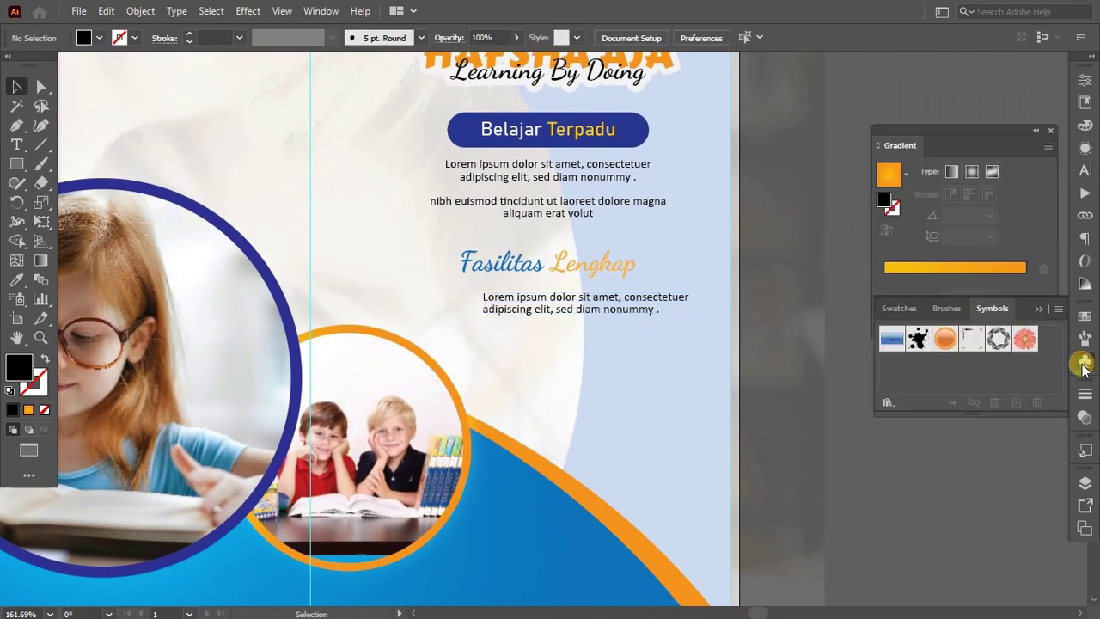
click(886, 403)
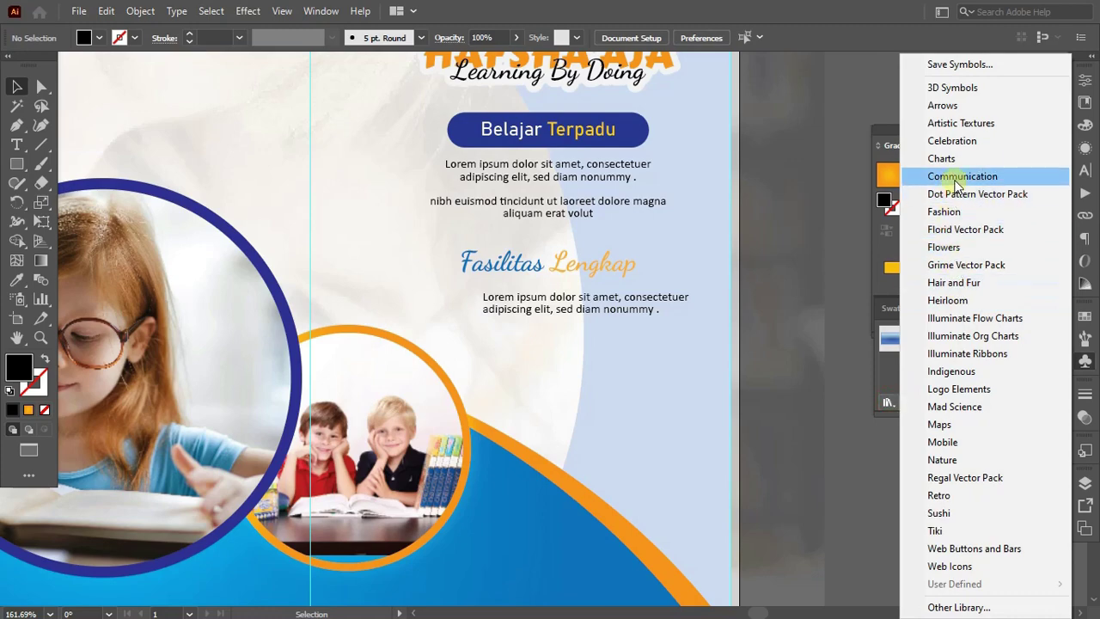
click(962, 174)
drag(590, 273, 844, 188)
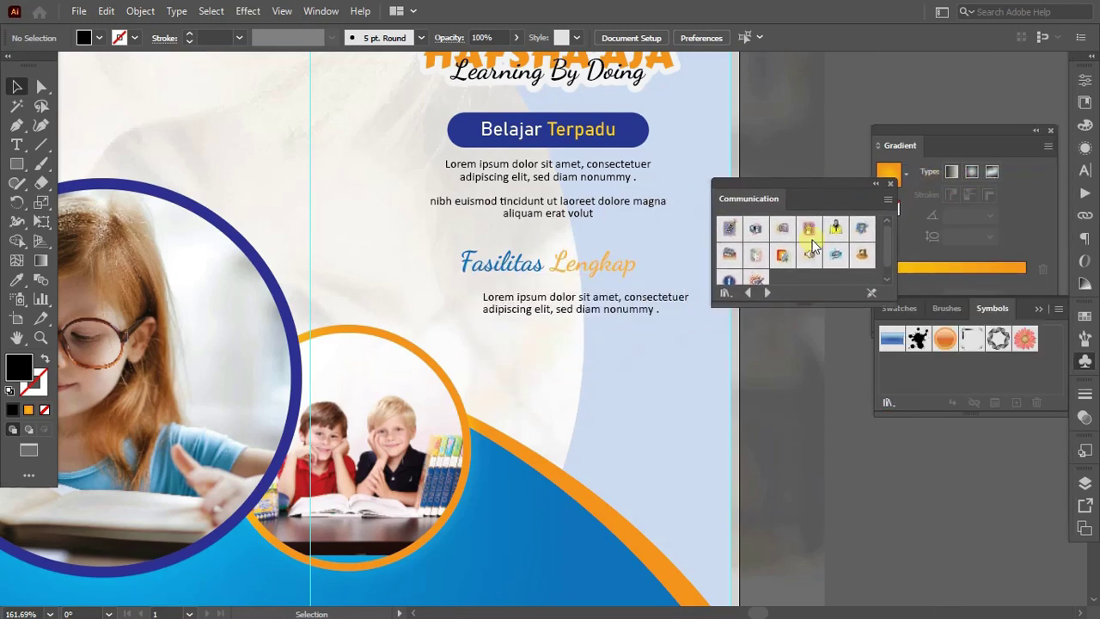
drag(768, 308, 767, 398)
click(766, 394)
click(766, 393)
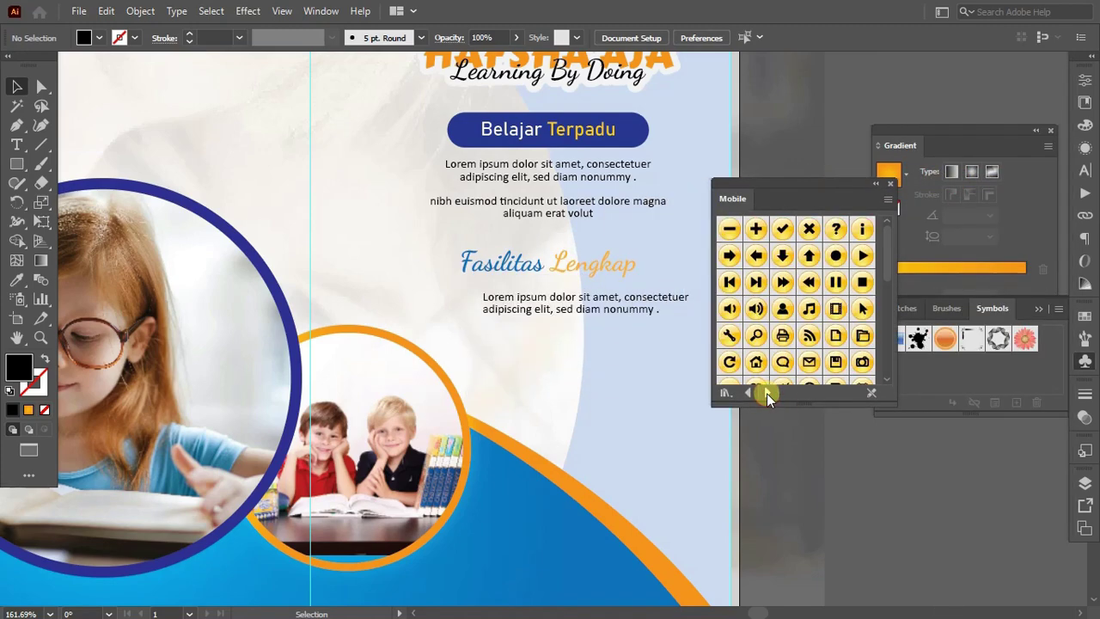
Step: Place the check symbol, break its symbol link, scale it down and move it beside the Lorem text
drag(786, 230, 618, 383)
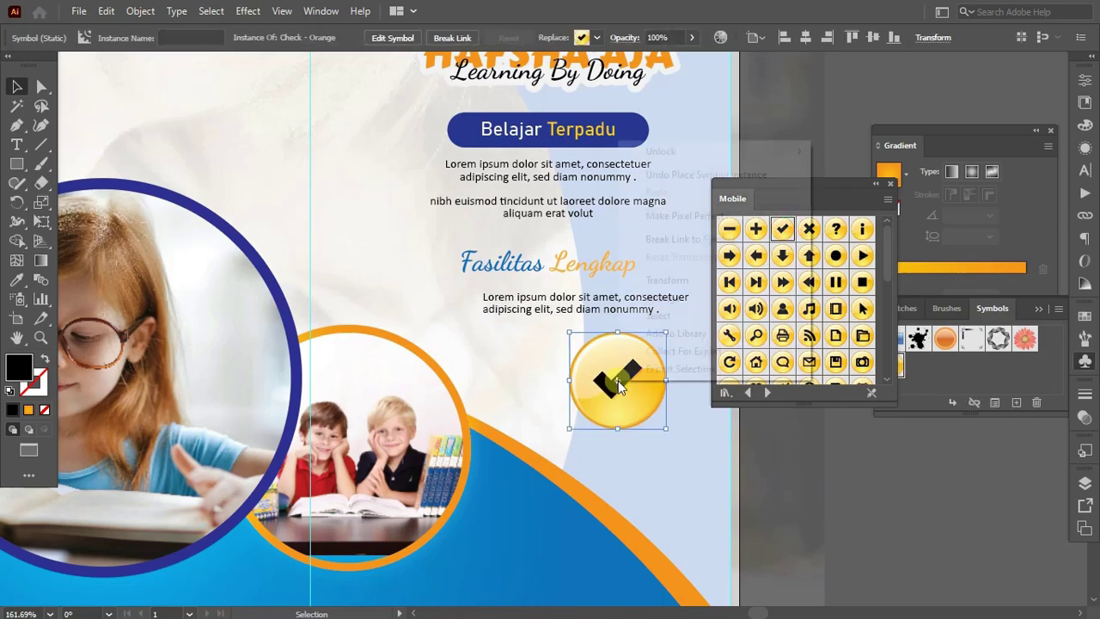
right_click(619, 383)
click(690, 238)
click(692, 368)
click(653, 371)
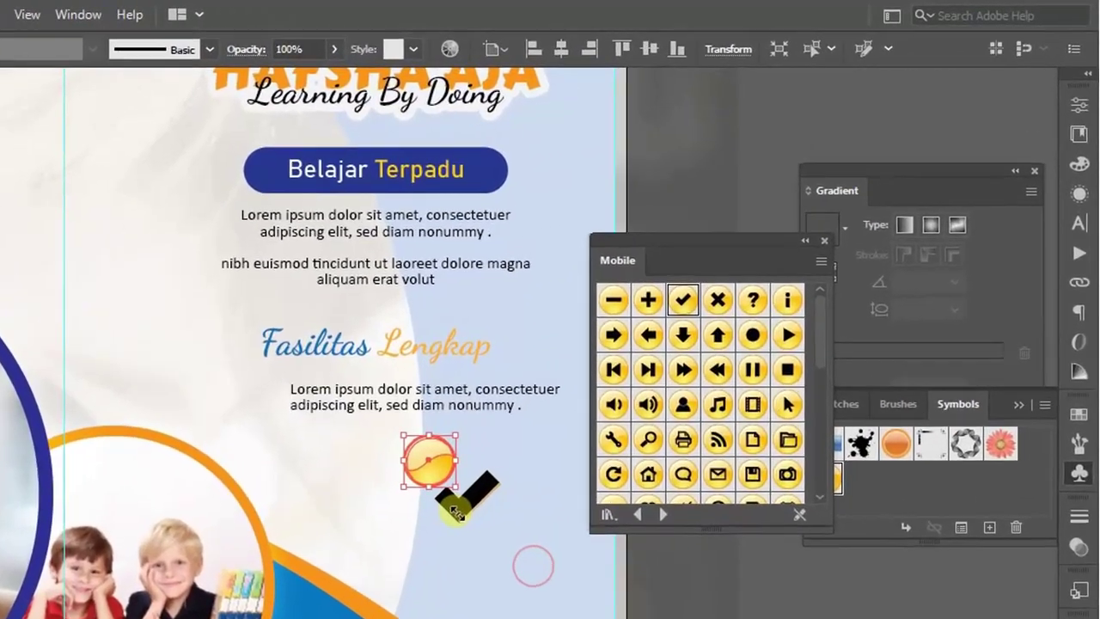
mouse_move(658, 397)
mouse_down()
mouse_move(674, 434)
mouse_move(576, 371)
mouse_up()
drag(381, 507, 380, 504)
mouse_move(504, 589)
mouse_down()
mouse_move(400, 494)
mouse_move(199, 420)
mouse_up()
key(ctrl+plus)
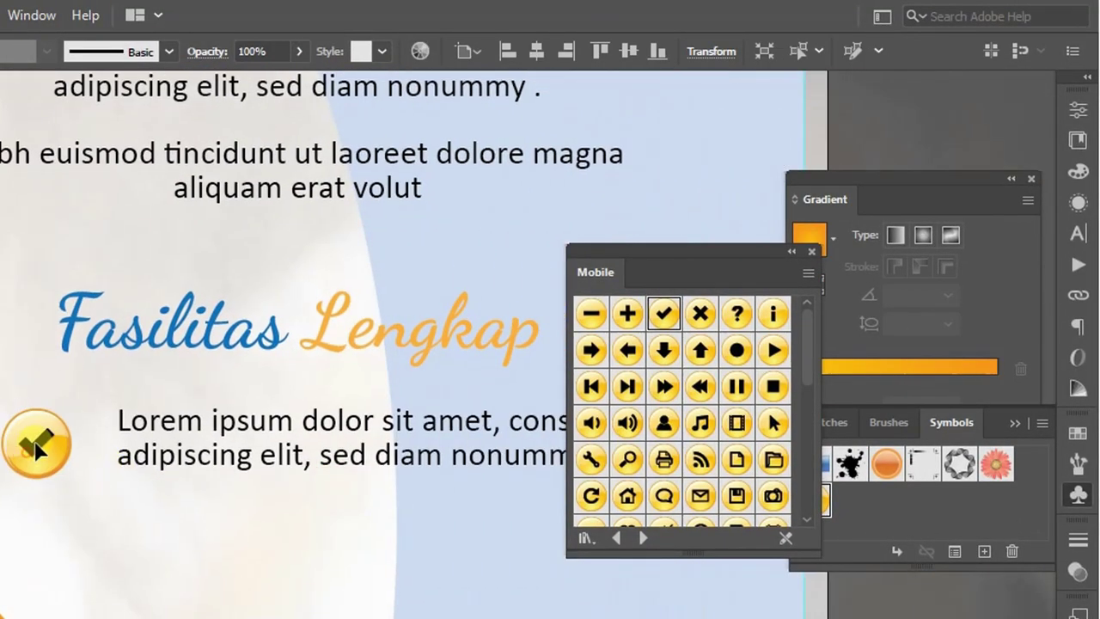
Step: Shrink the check icon further and set the Lorem text to 7 pt
drag(75, 407, 60, 421)
click(82, 390)
click(39, 440)
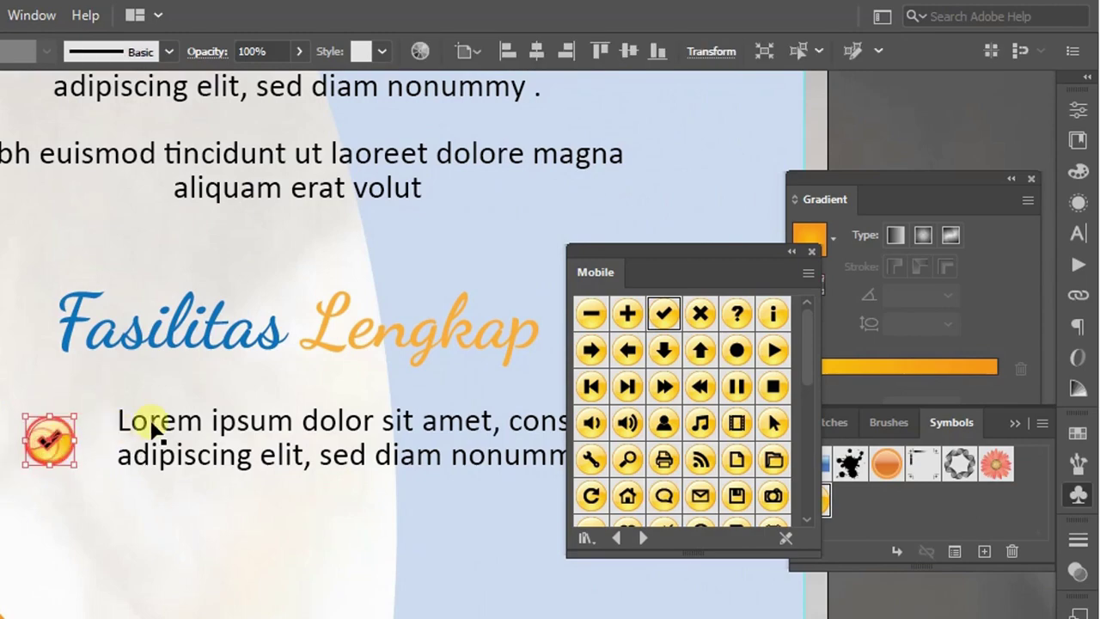
shift+click(142, 425)
key(ctrl+a)
key(ctrl+t)
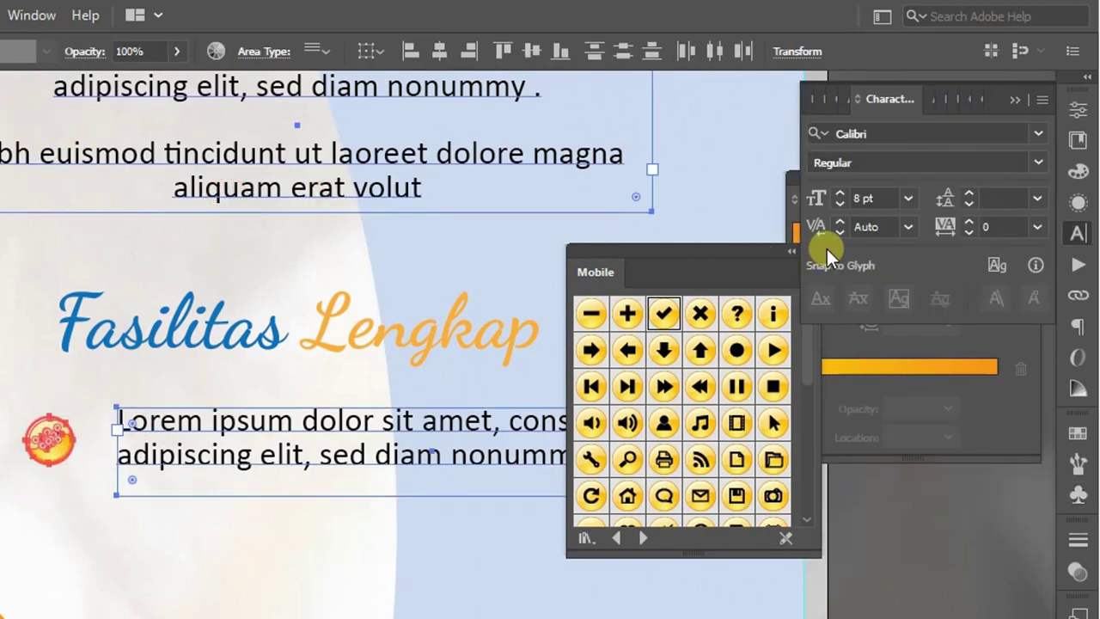
click(837, 207)
key(ctrl+shift+a)
key(ctrl+minus)
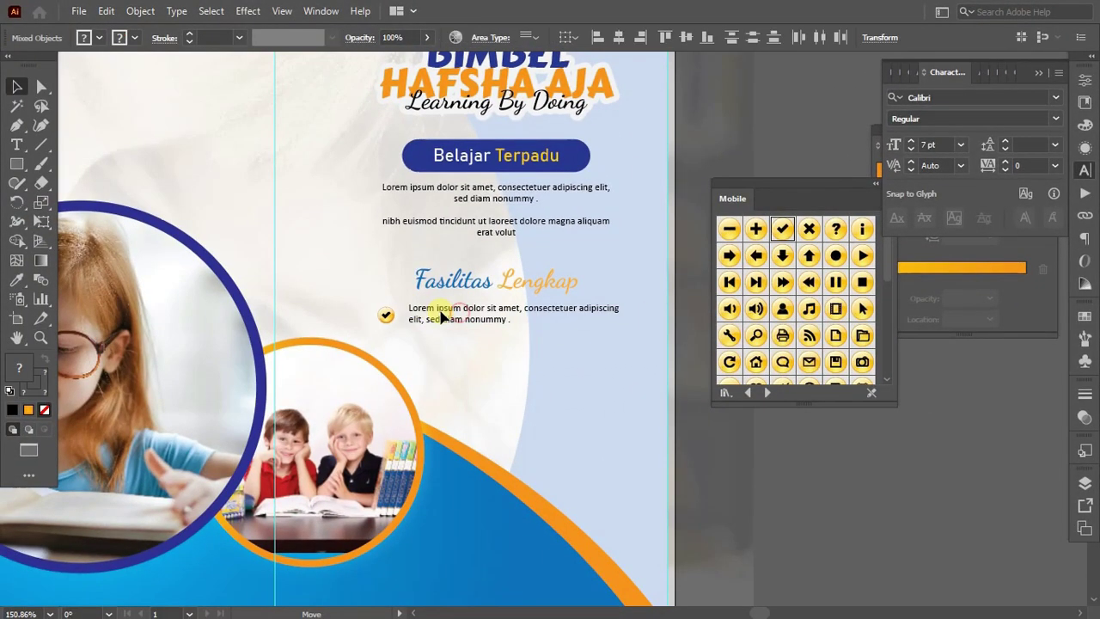
Step: Move the Lorem text line closer to the check icon and select both together
drag(369, 297, 482, 357)
click(482, 356)
drag(498, 314, 491, 314)
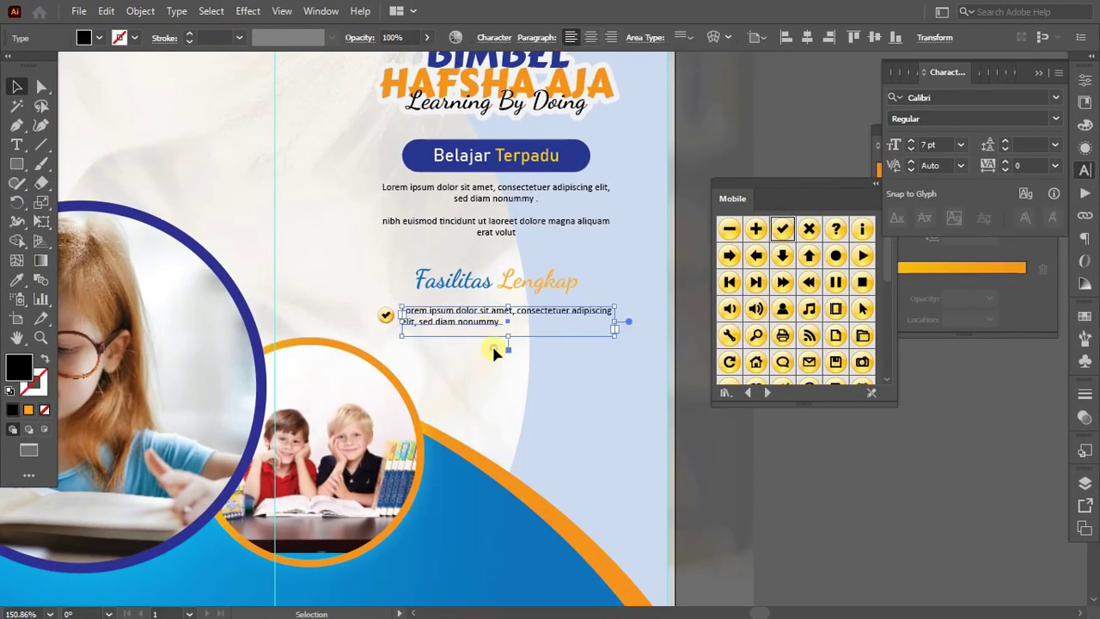
click(553, 384)
click(552, 384)
drag(450, 351, 378, 305)
Step: Duplicate the check-and-text row downward to make three bullet rows
mouse_move(455, 318)
mouse_down()
mouse_move(455, 347)
mouse_move(481, 374)
mouse_move(435, 346)
mouse_move(447, 376)
mouse_up()
click(712, 419)
click(532, 378)
key(Delete)
click(391, 348)
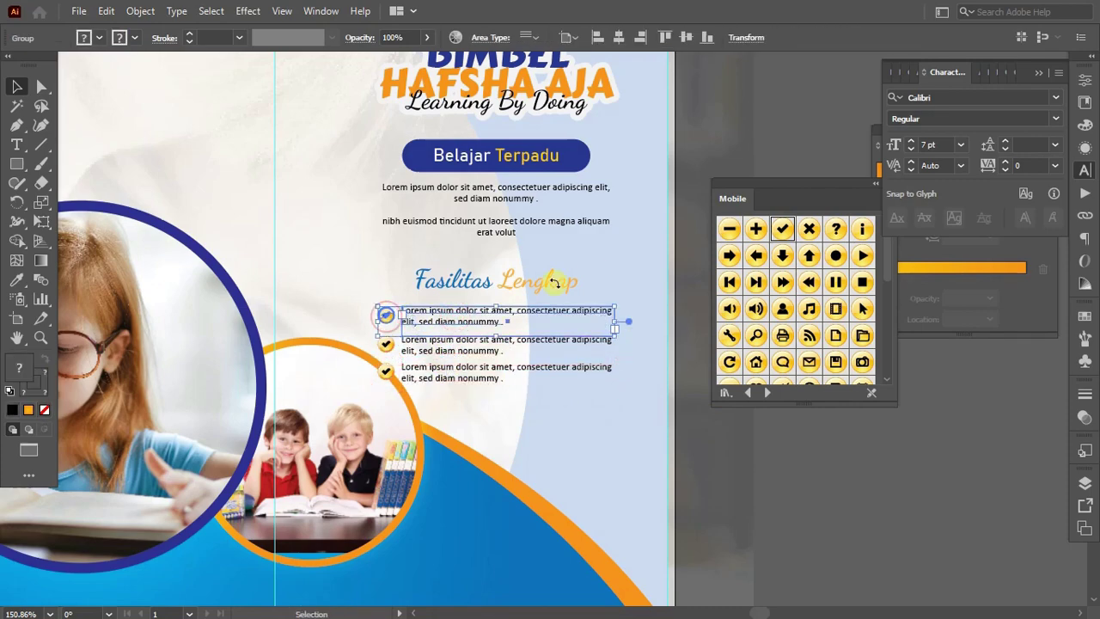
Step: Select the logo, pill, paragraphs, Fasilitas Lengkap heading and the three check rows
click(593, 270)
key(z)
alt+click(605, 290)
key(v)
drag(437, 321, 601, 404)
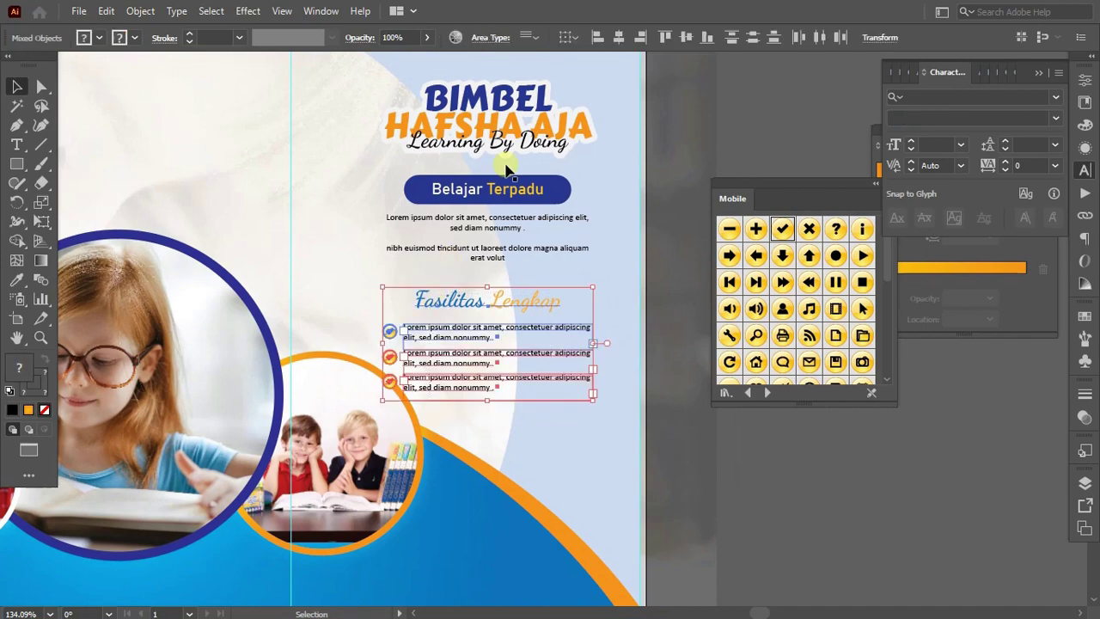
click(596, 233)
key(ctrl+a)
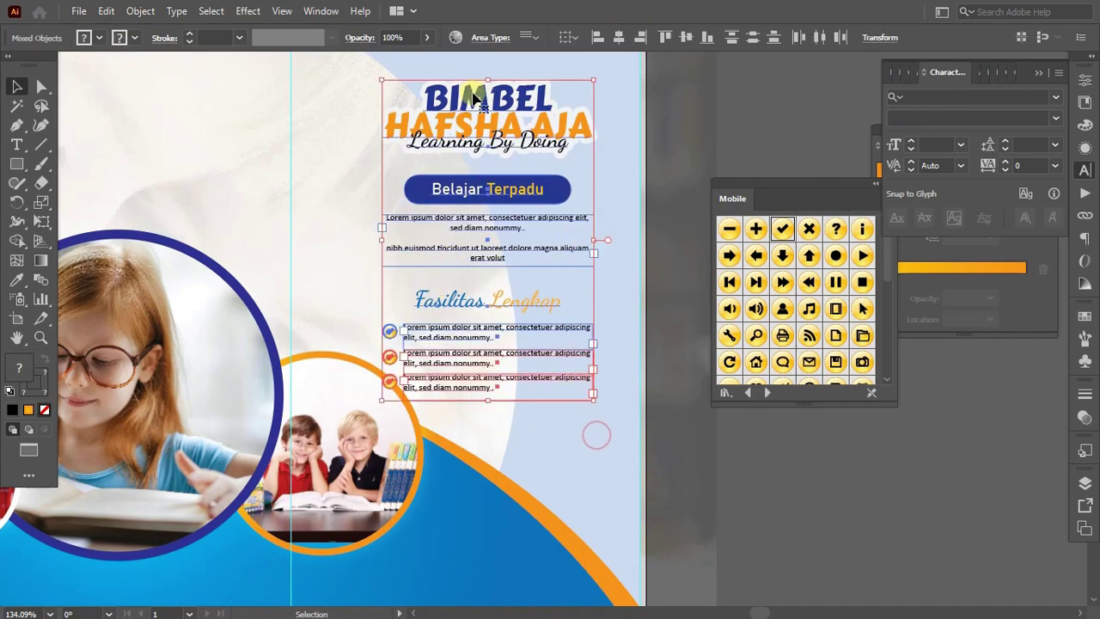
shift+click(516, 120)
key(z)
alt+click(592, 169)
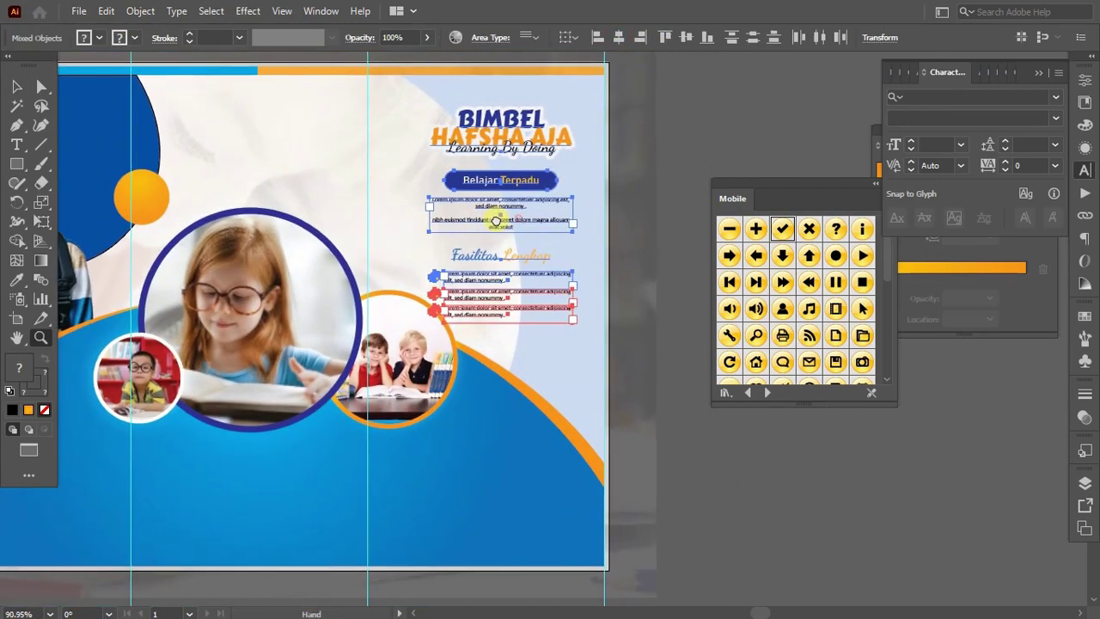
Step: Move the whole selected column slightly upward, then zoom in on the text area
key(v)
drag(539, 243, 539, 226)
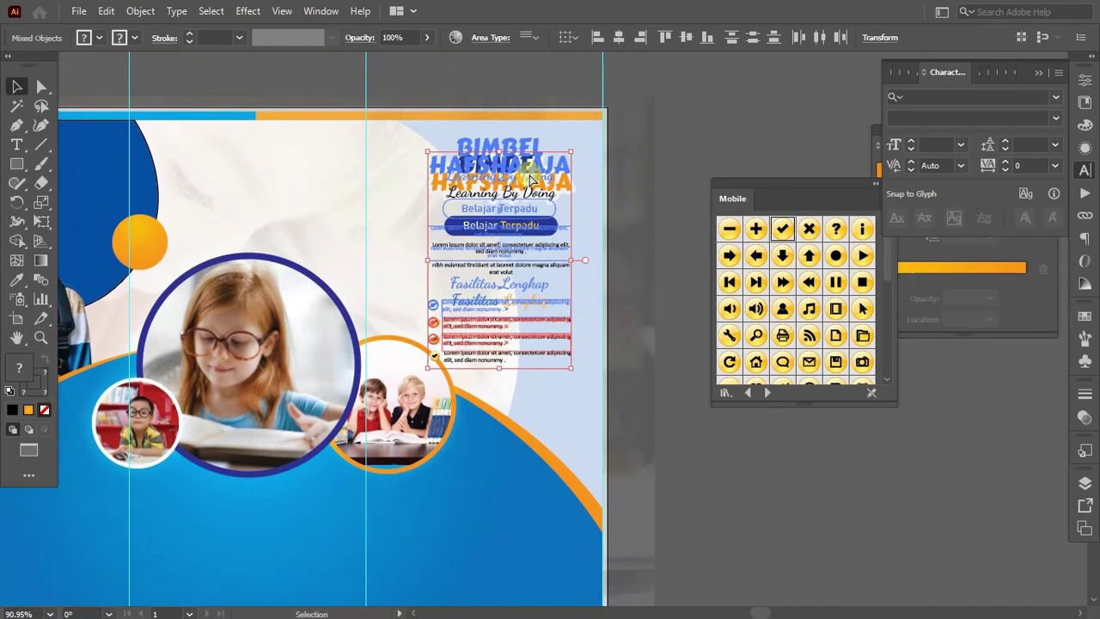
click(589, 314)
key(z)
drag(443, 283, 556, 379)
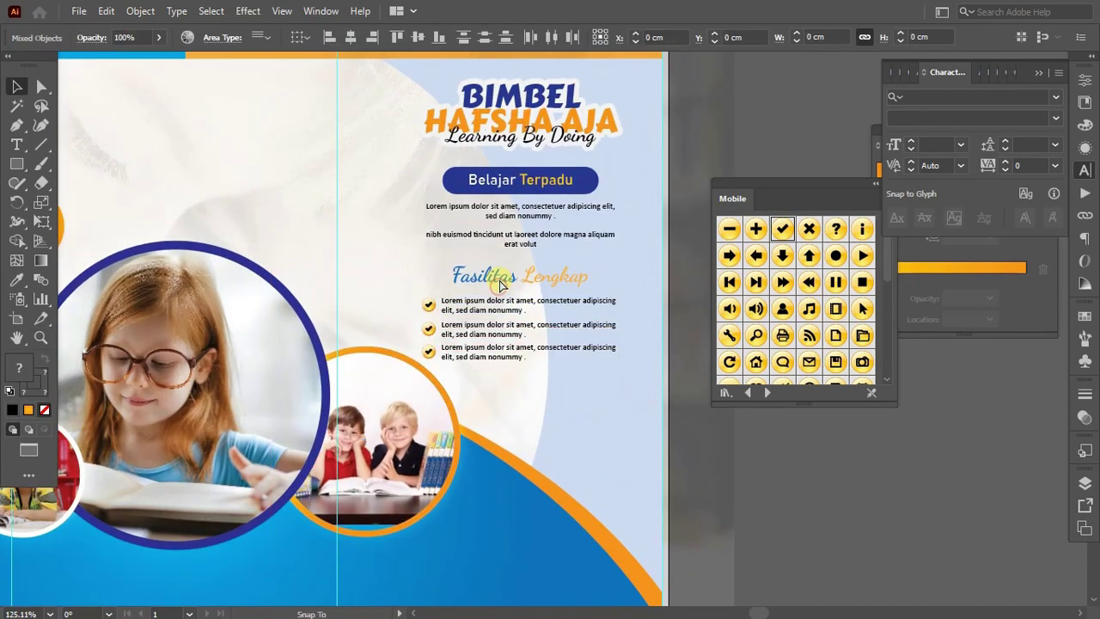